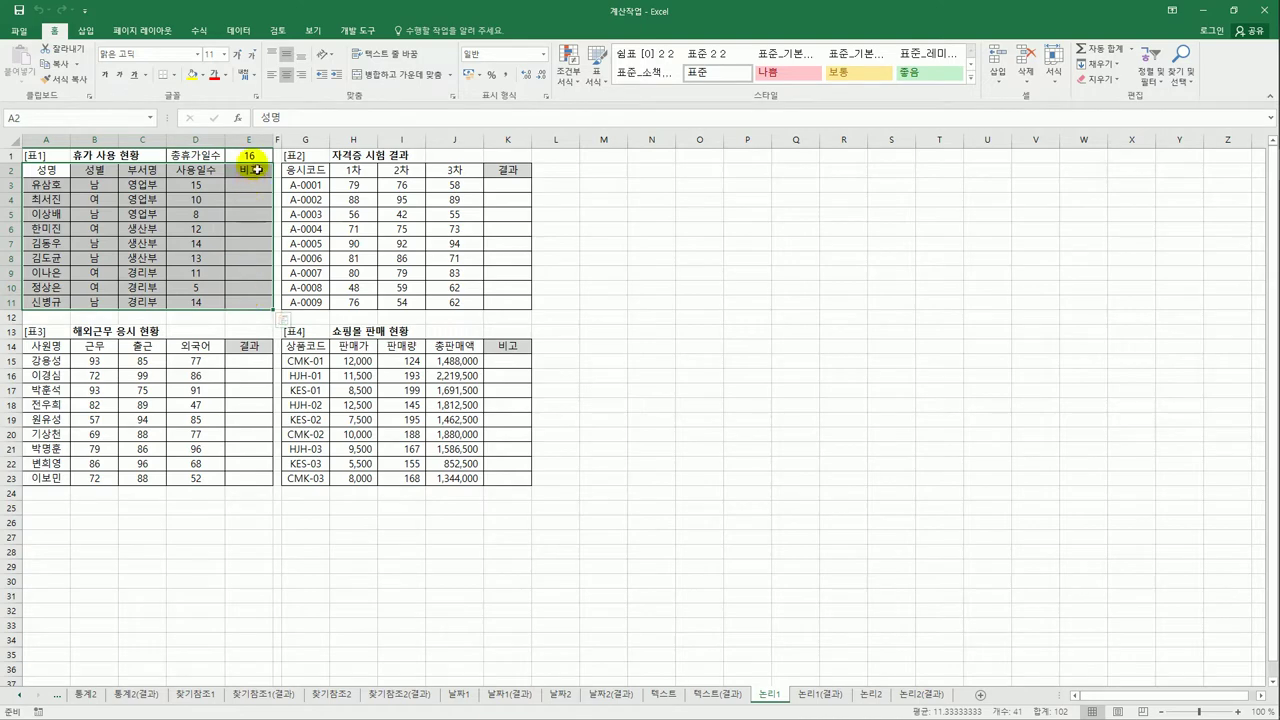
- Start an IF formula in cell E3 that tests whether total leave minus used days is at least 8 (E1-D3>=8)
click(251, 160)
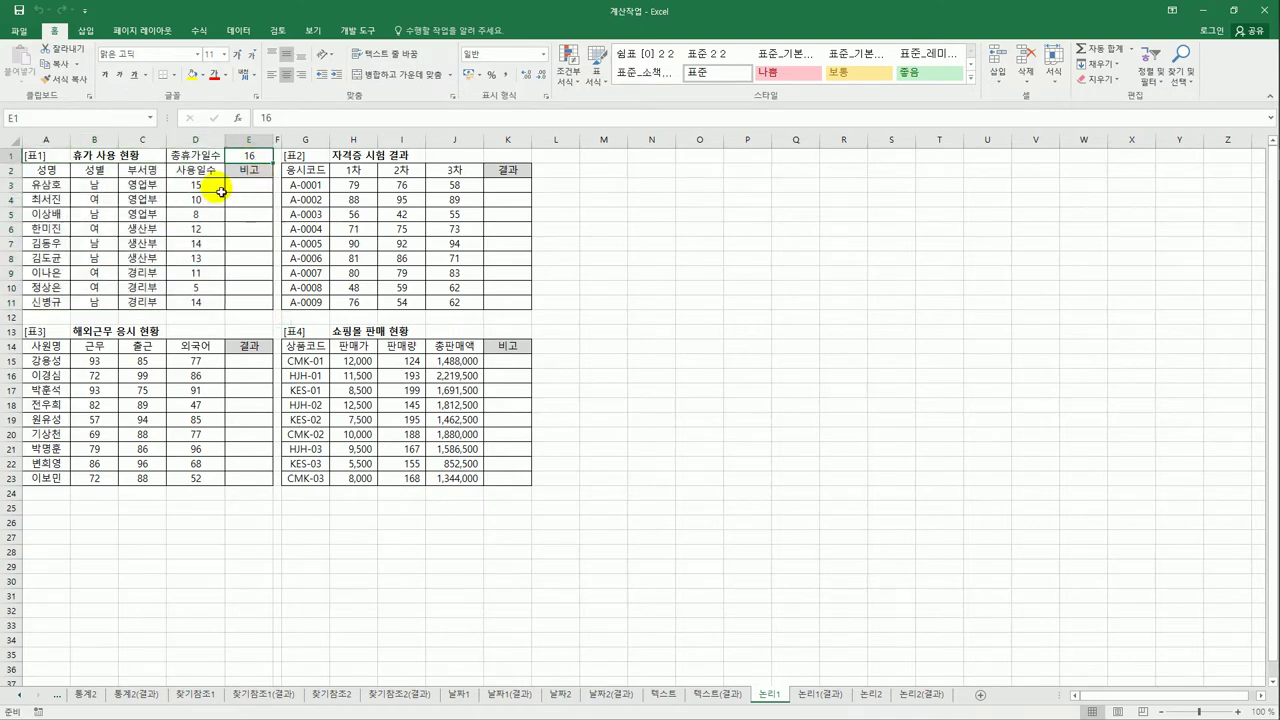
drag(200, 185, 214, 302)
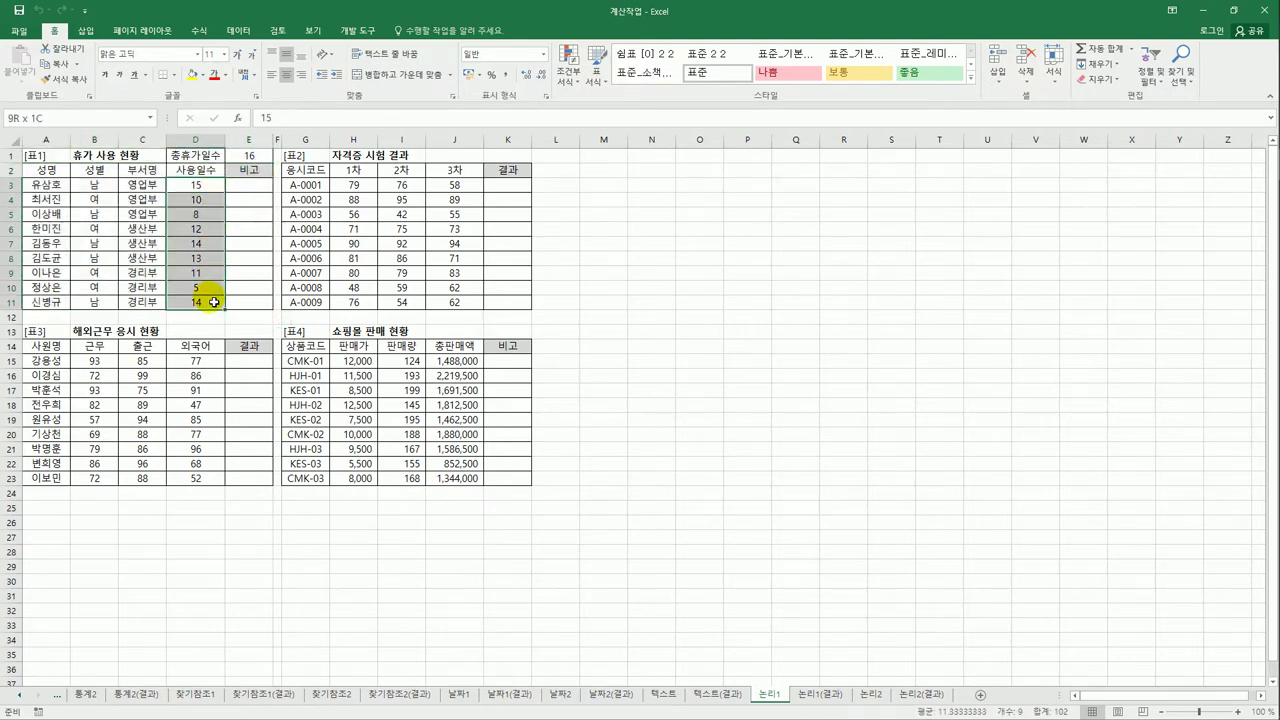
click(248, 188)
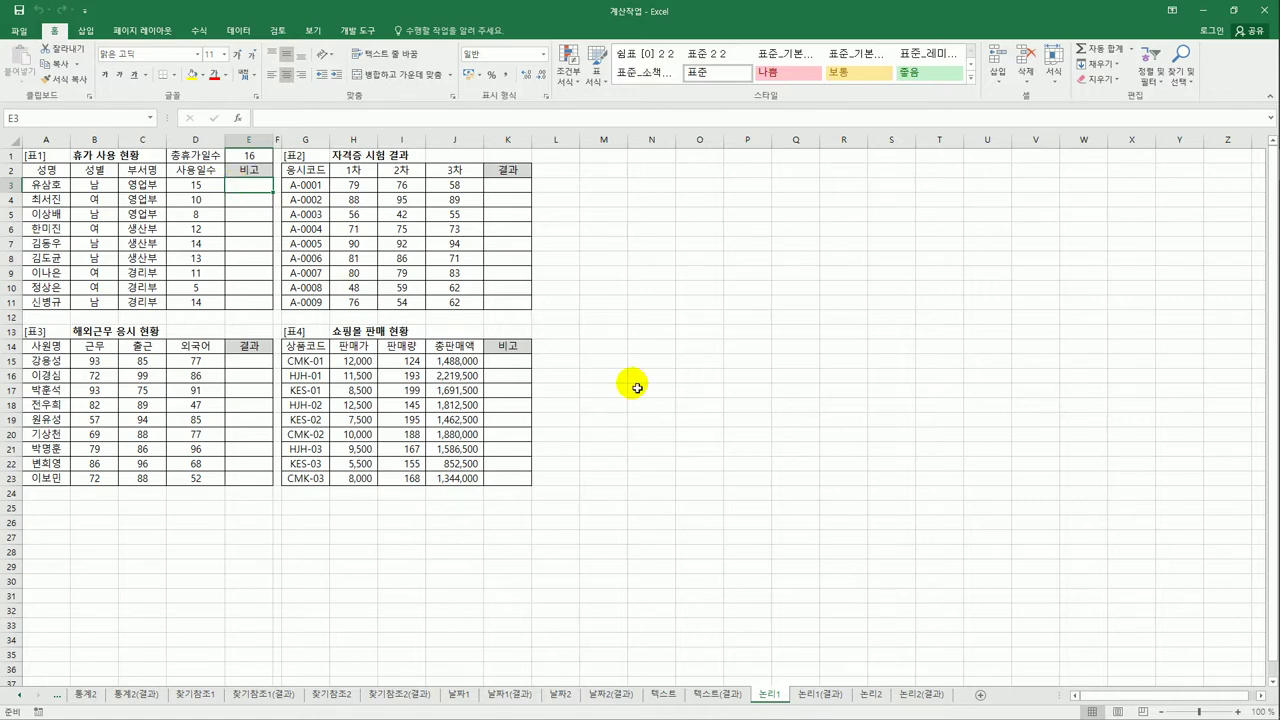
text(=)
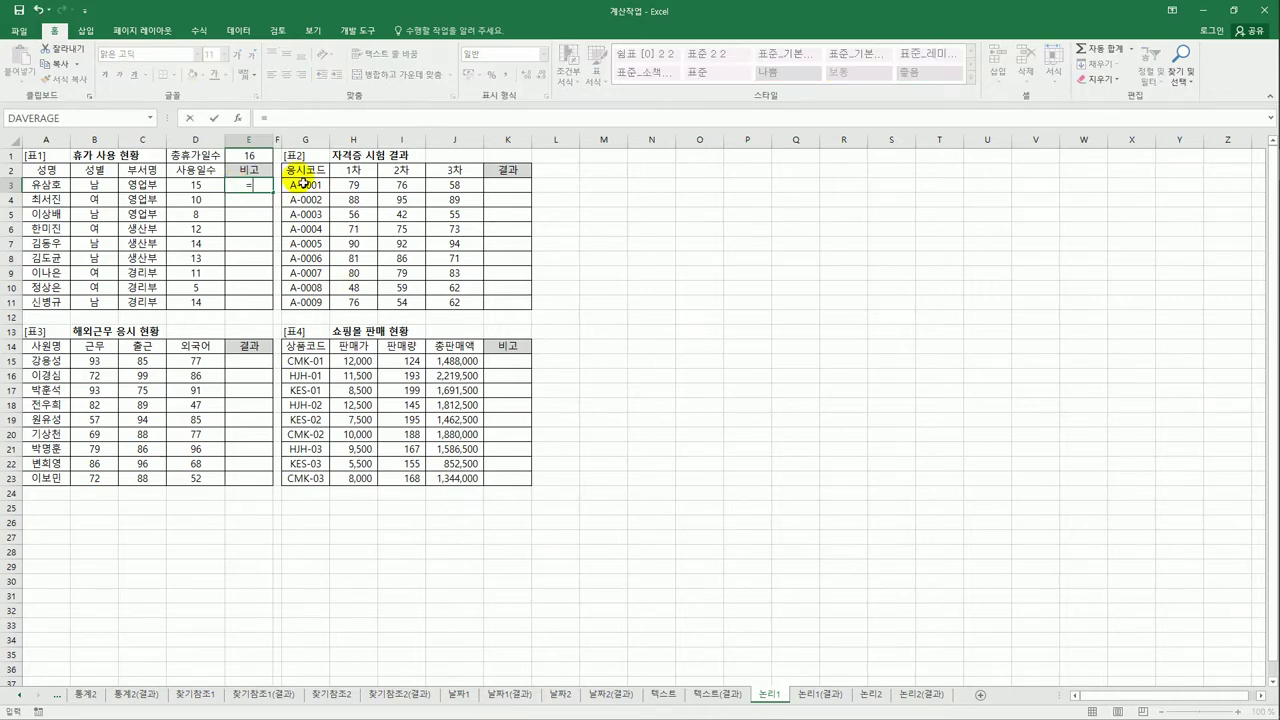
text(if()
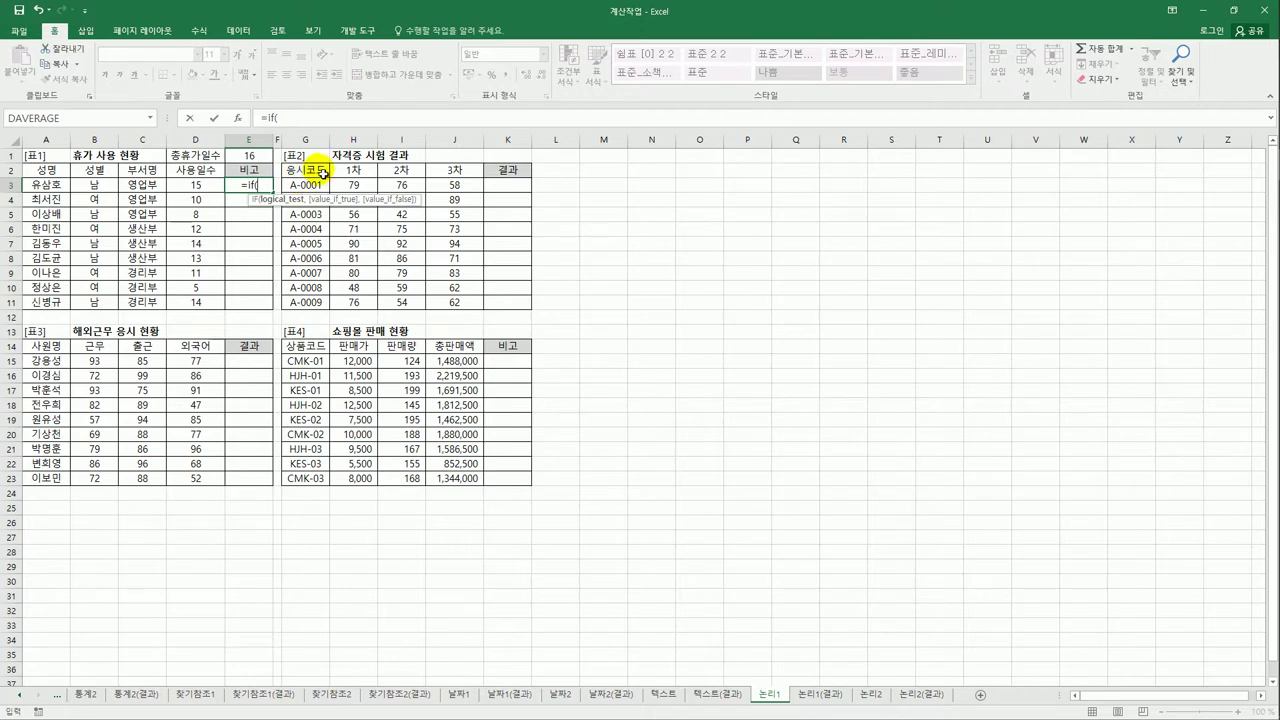
click(264, 157)
text(-)
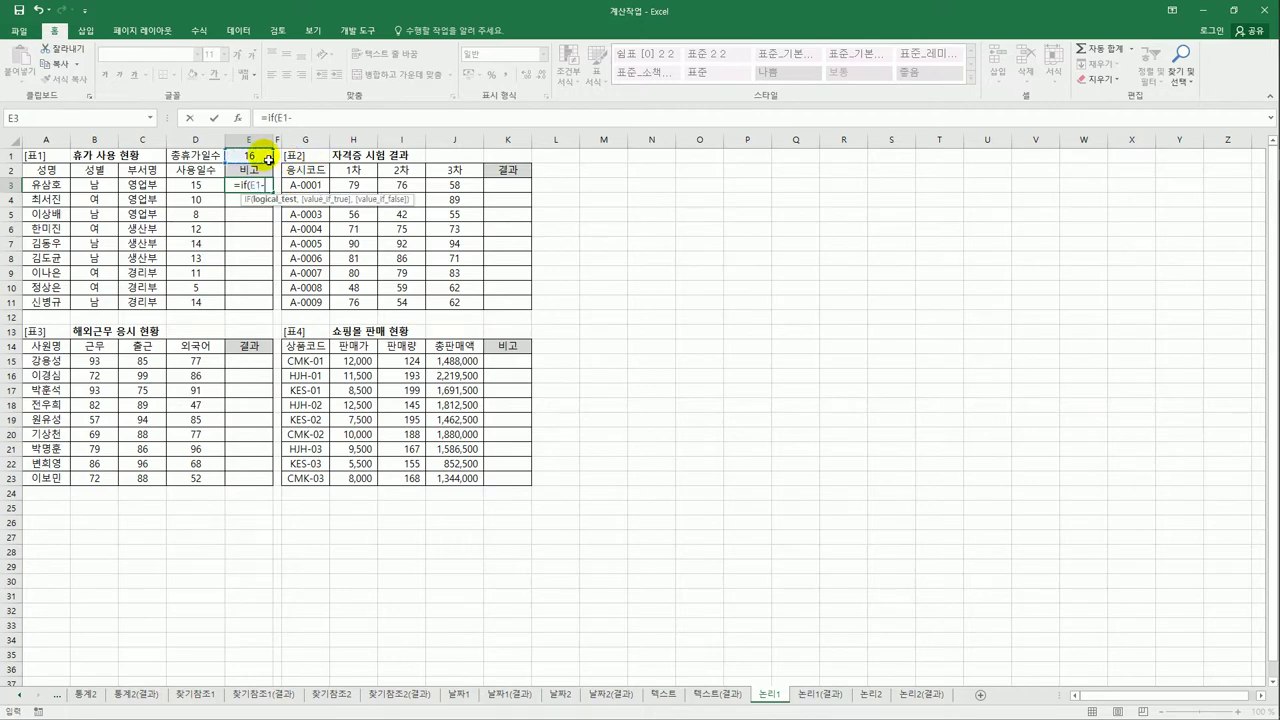
click(203, 187)
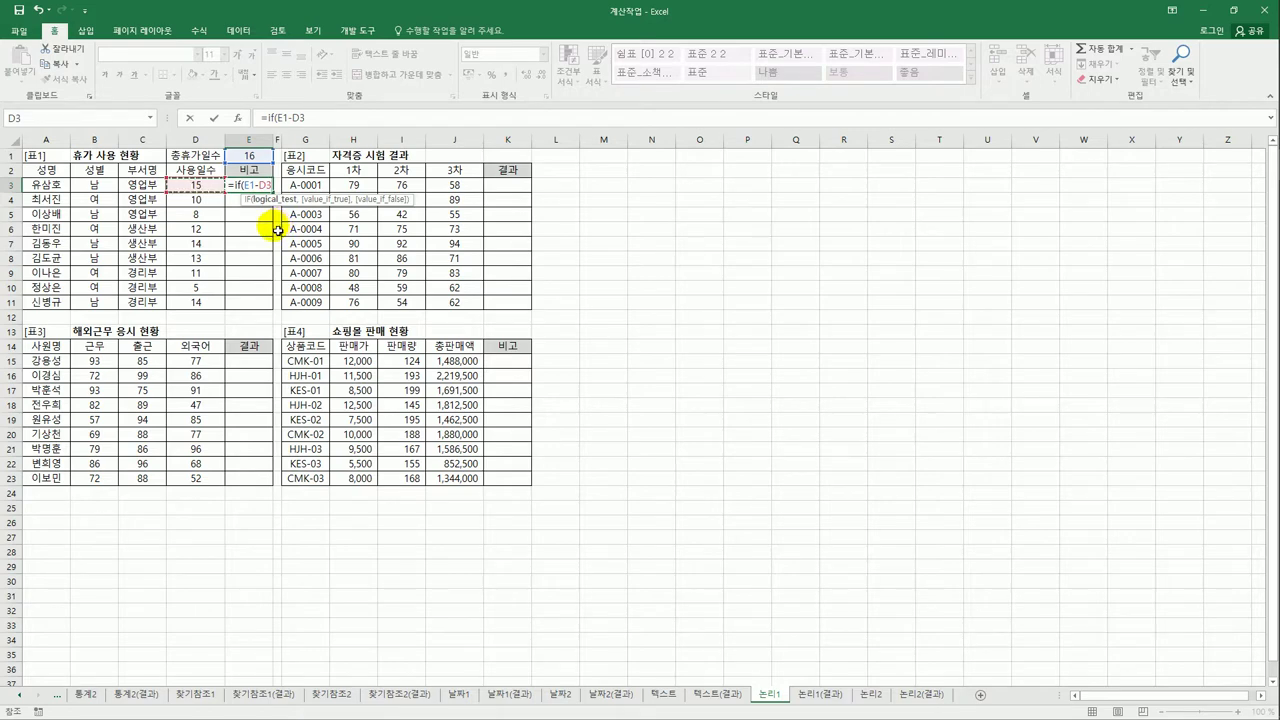
text(>=)
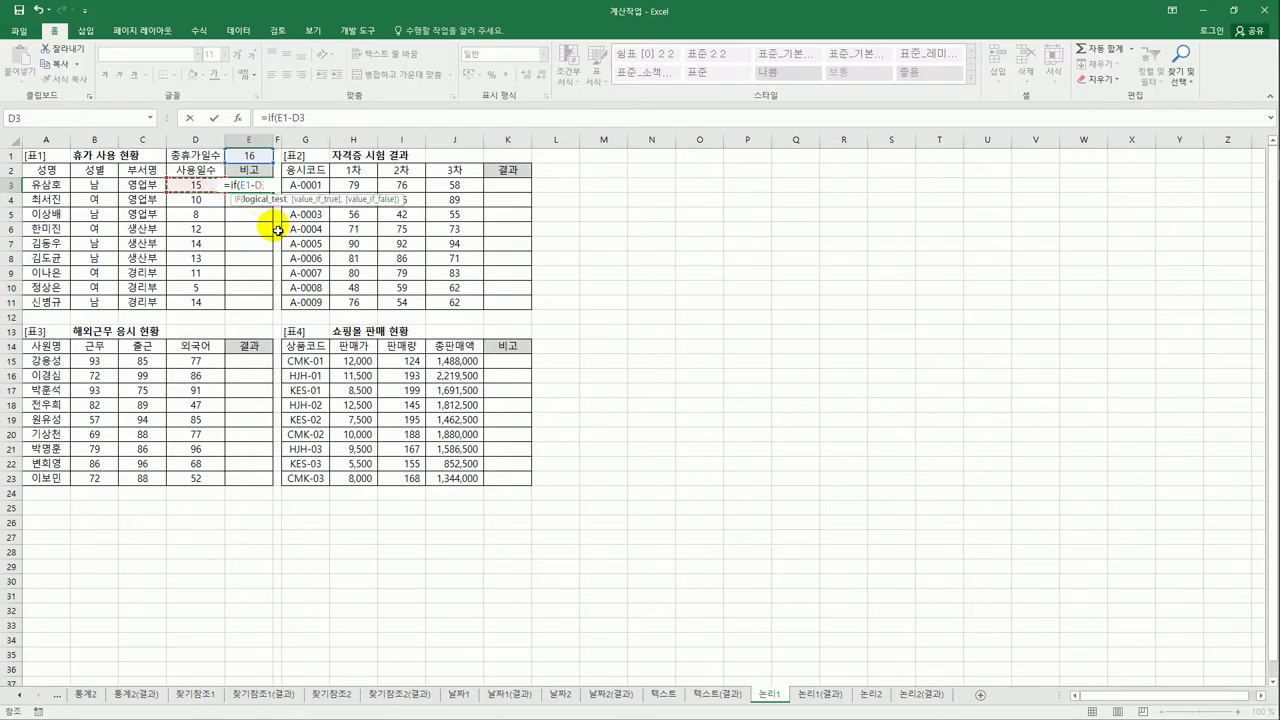
text(8)
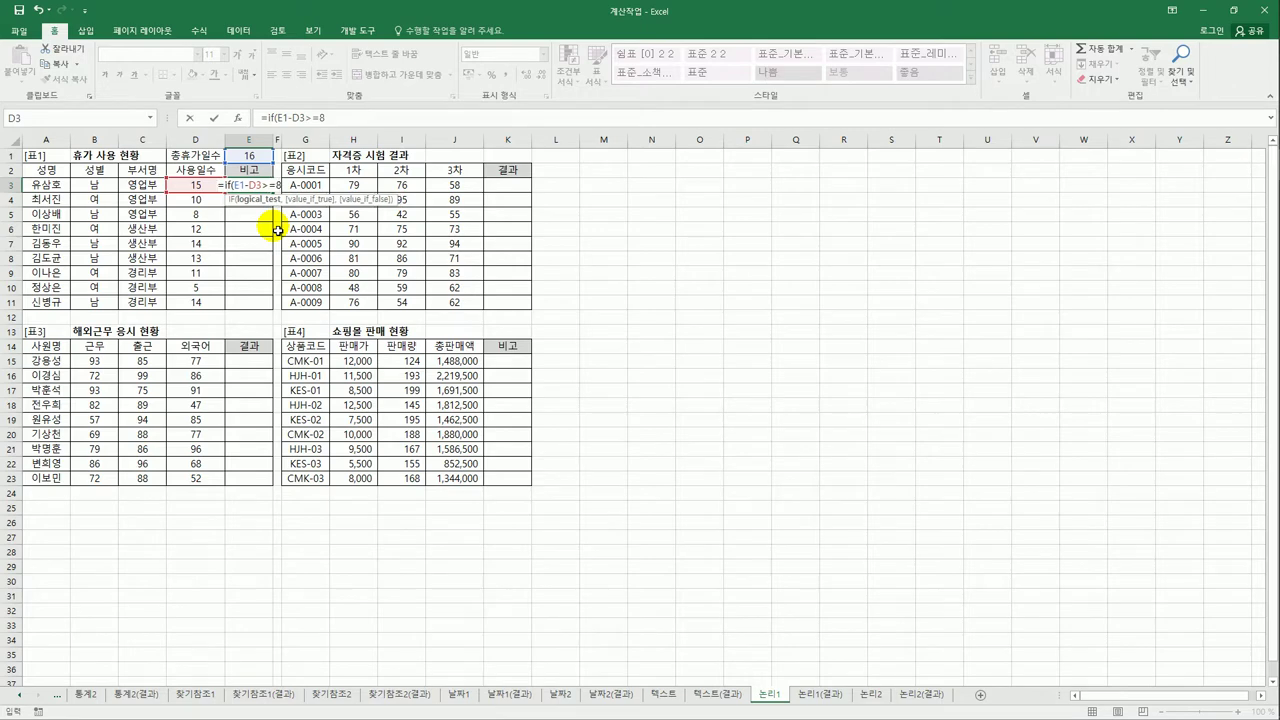
- Add "휴가독촉" as the value the E3 formula returns when the E1-D3>=8 test is true
click(276, 118)
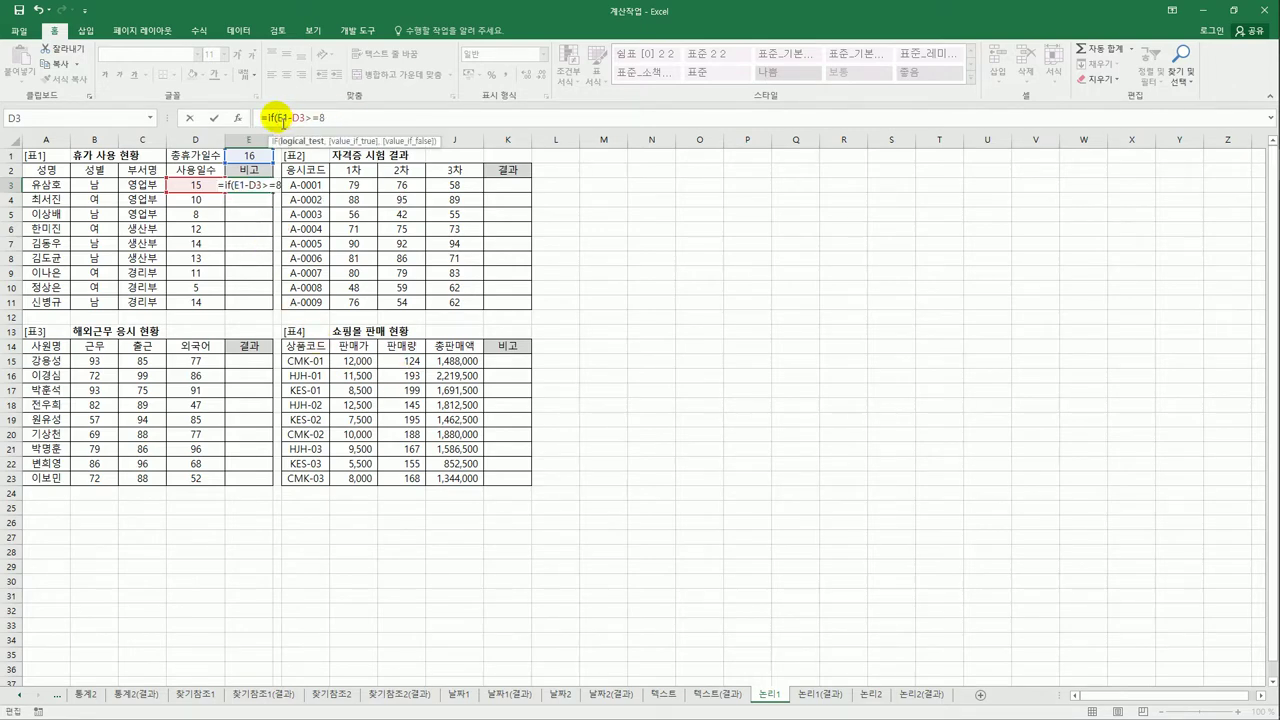
drag(276, 118, 342, 122)
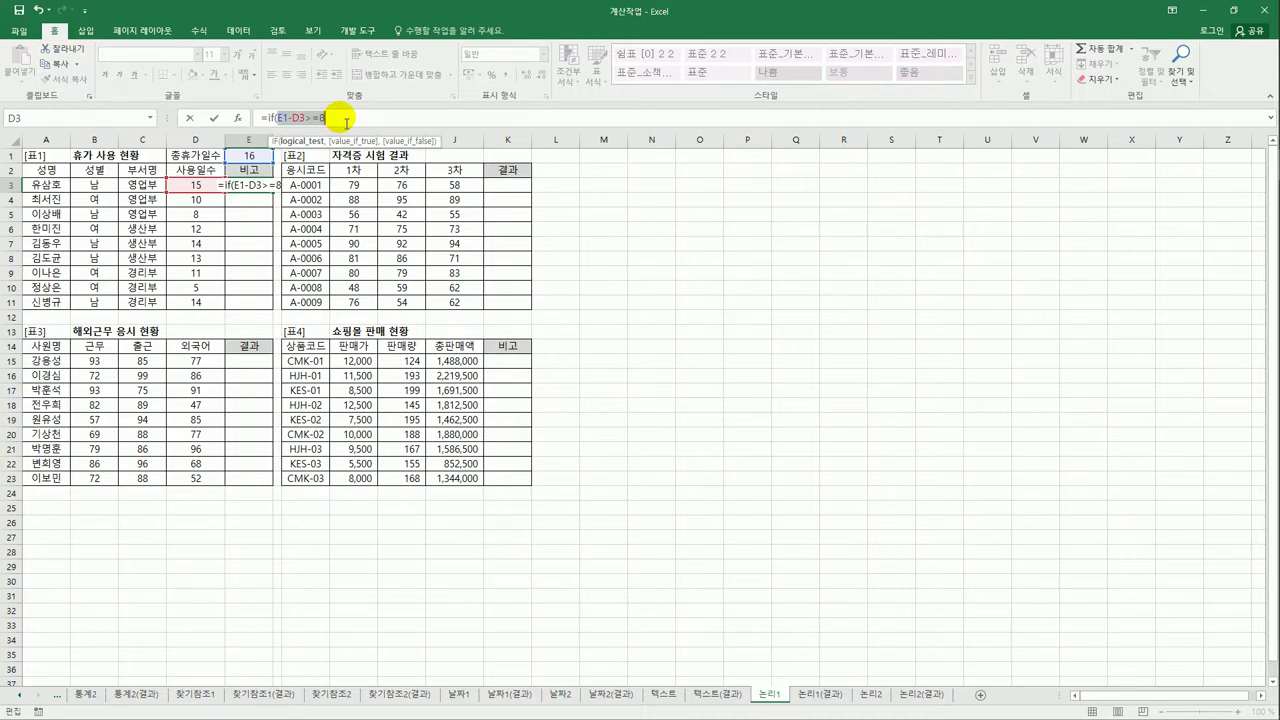
click(346, 122)
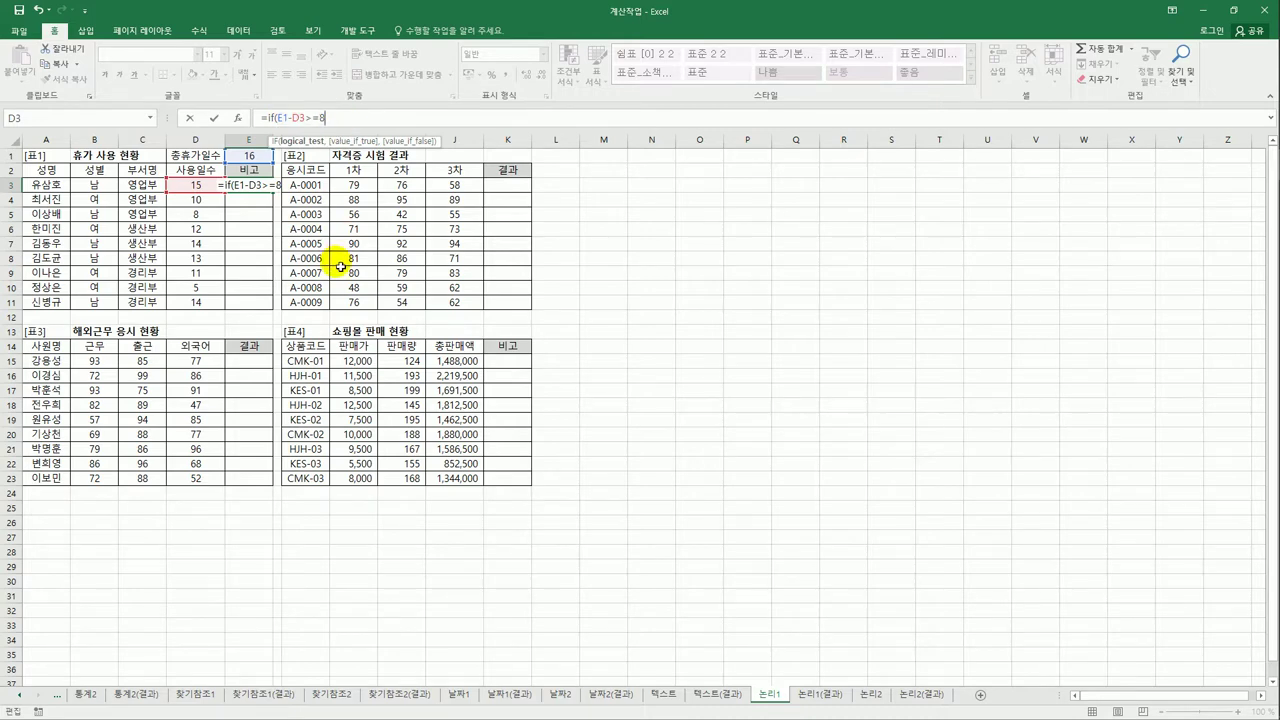
text(,)
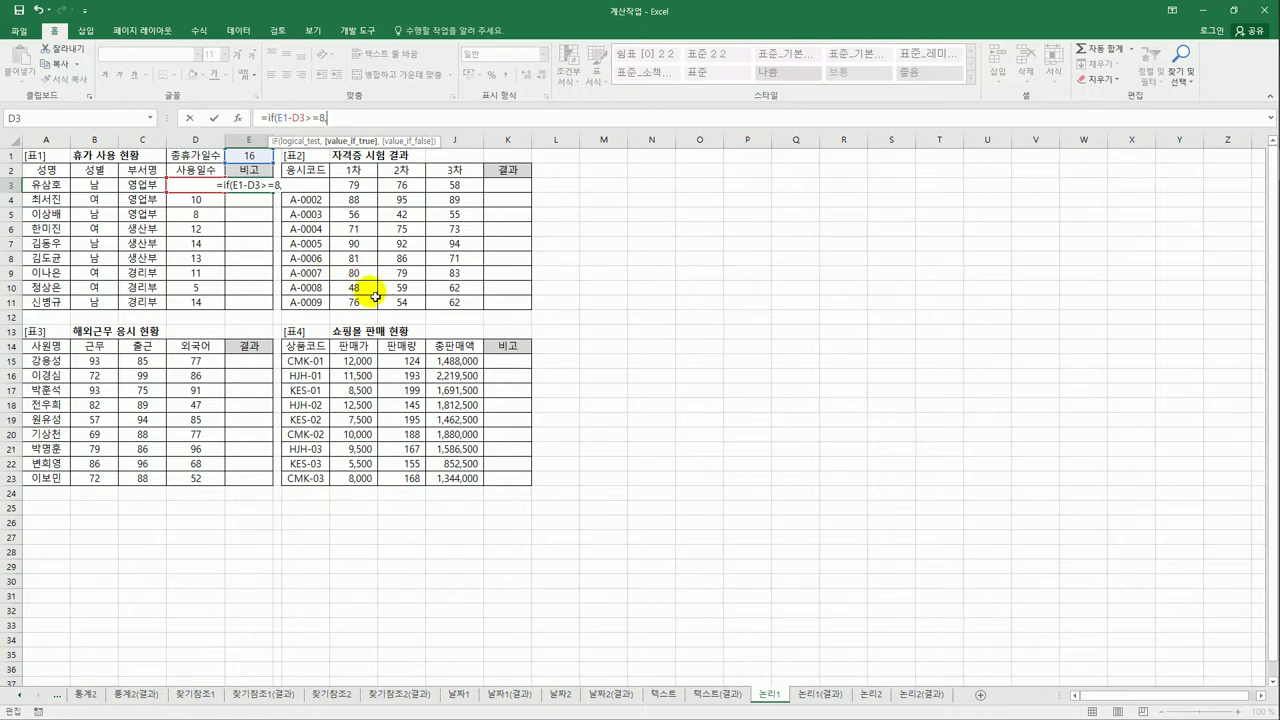
text(")
text(gb)
key(BackSpace)
key(BackSpace)
key(Hangul)
text(휴가독촉)
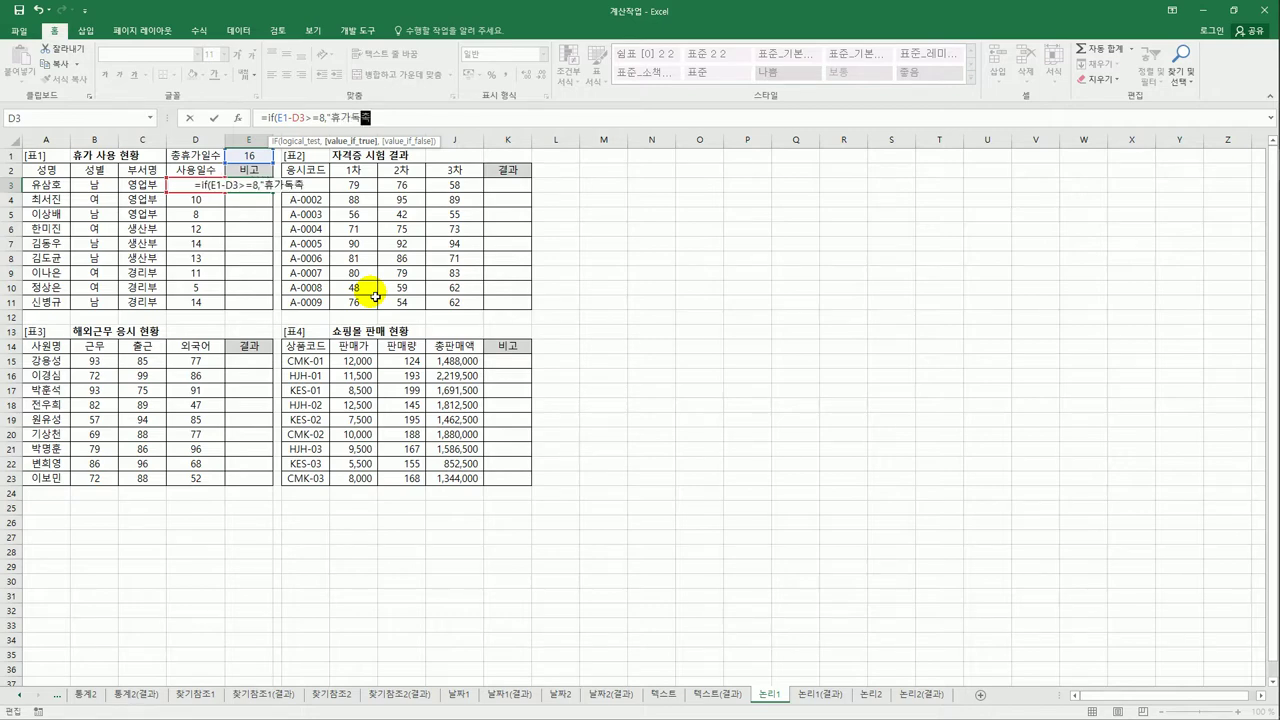
text(",)
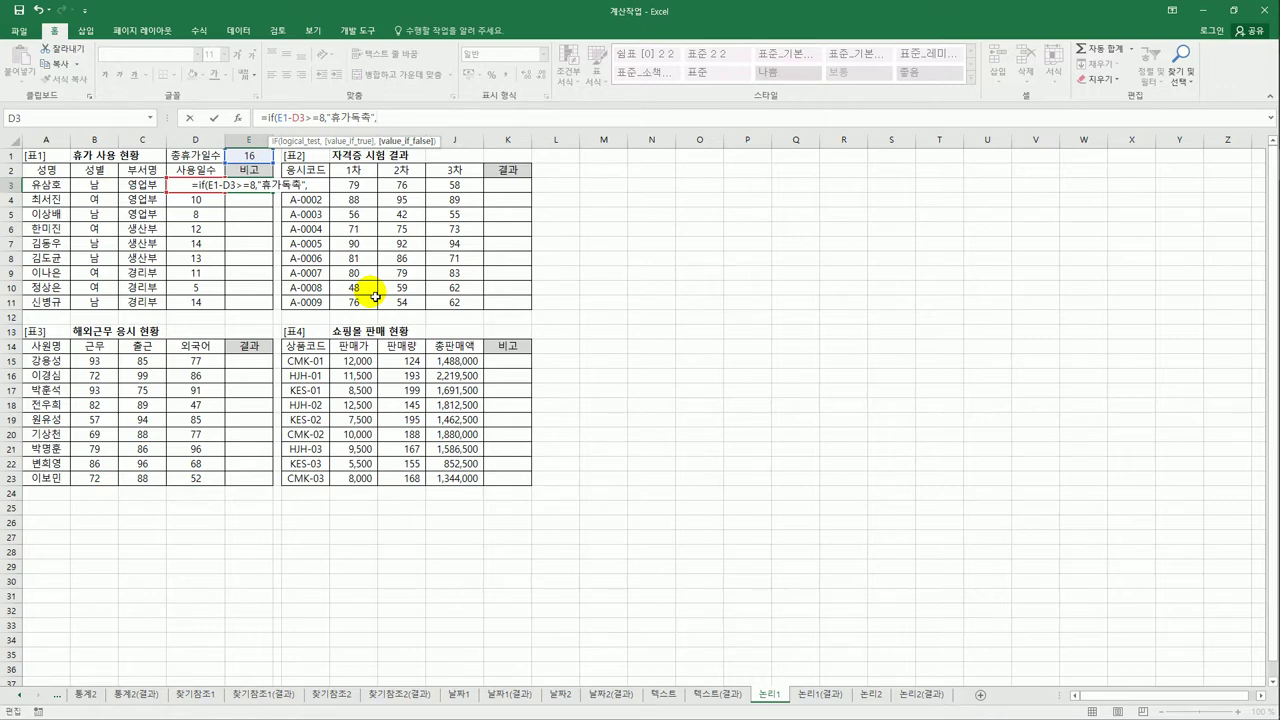
- Nest a second IF as the false argument, testing E1-d3>=4 and returning "휴가권장" or otherwise an empty string
text(if)
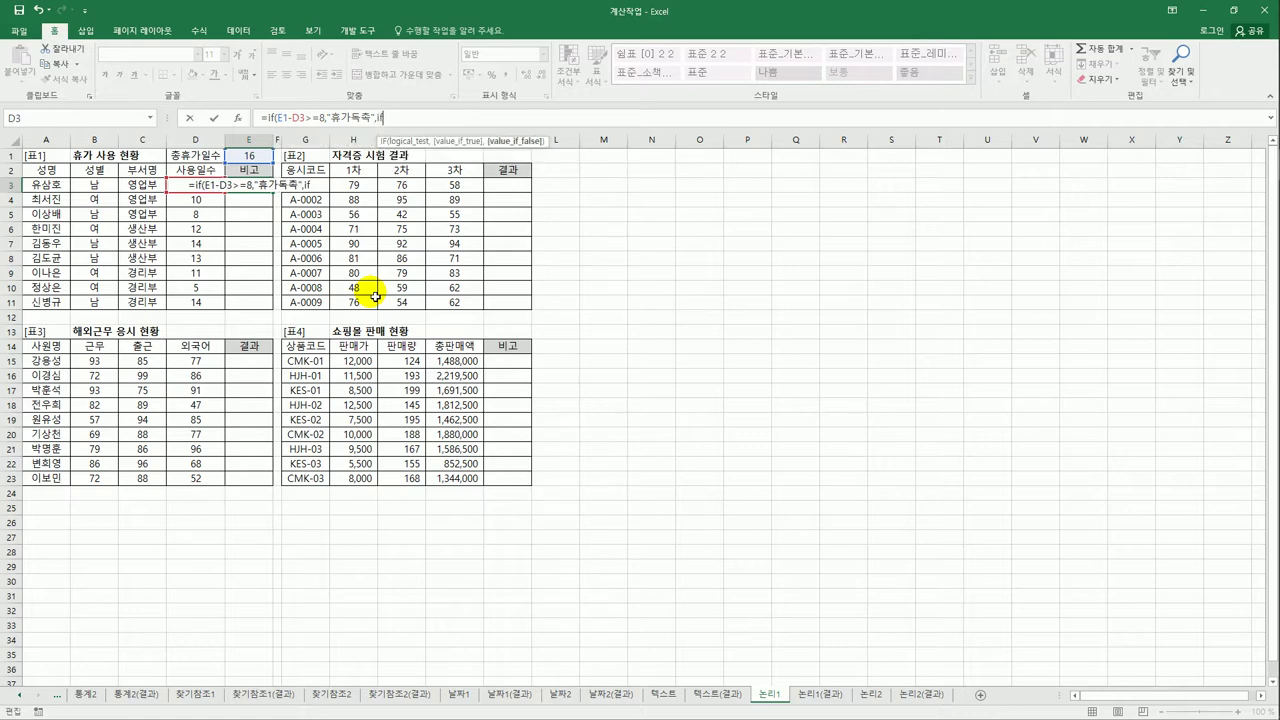
text(()
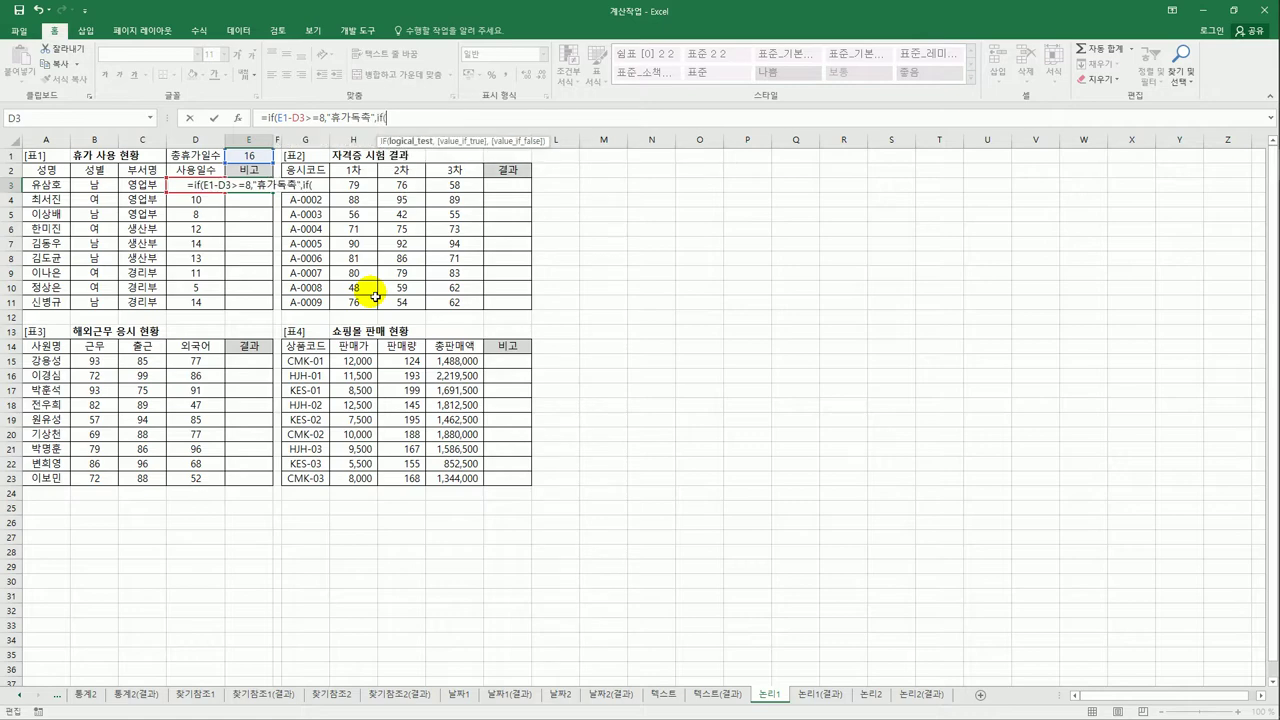
click(261, 158)
text(-)
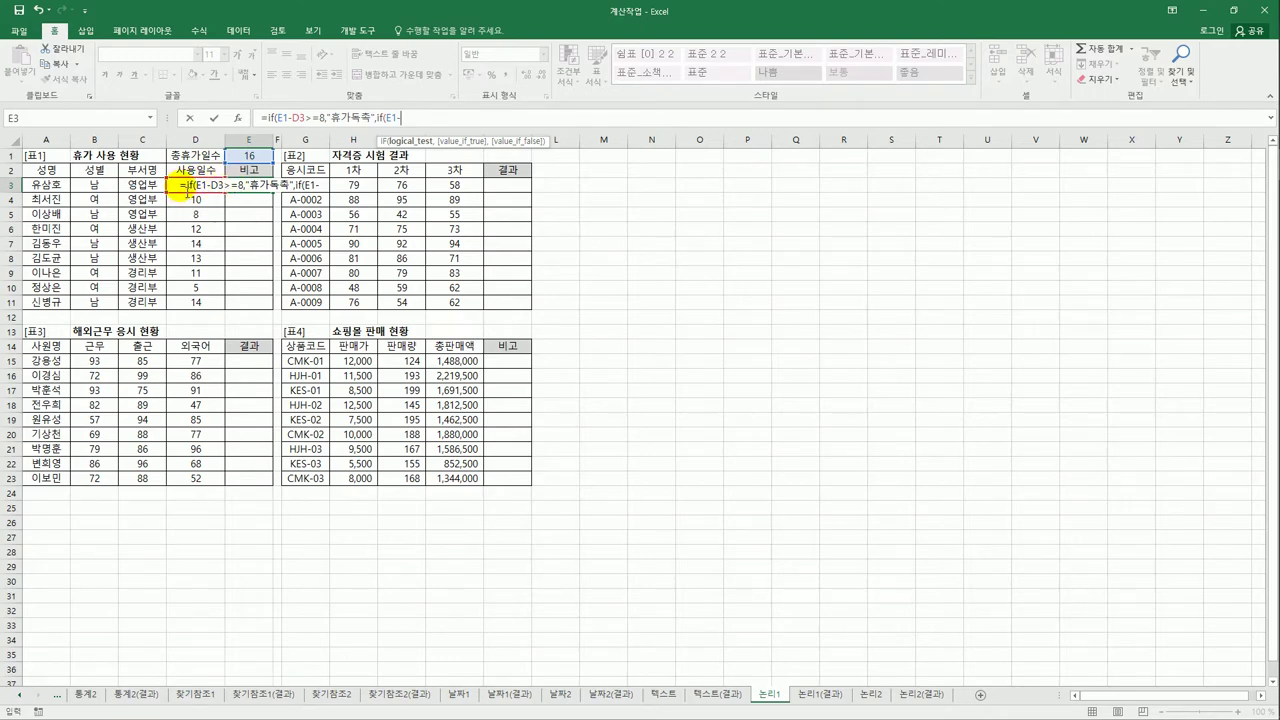
text(d3)
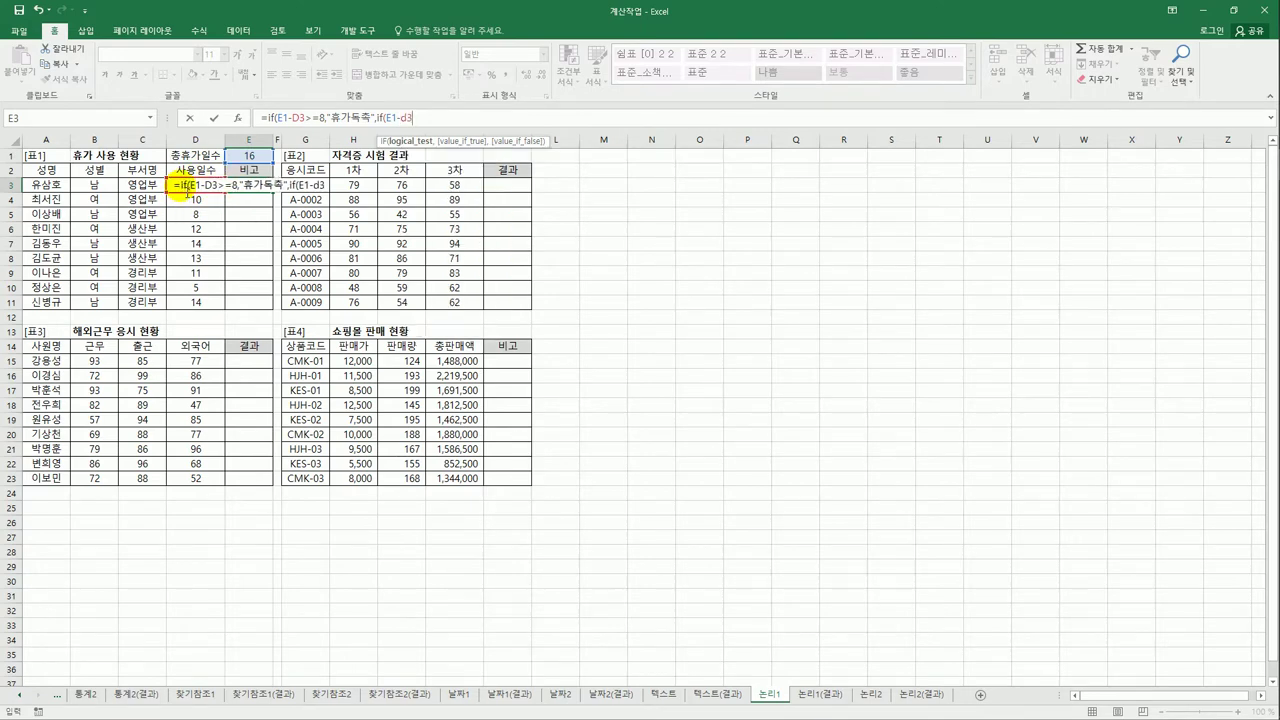
text(>)
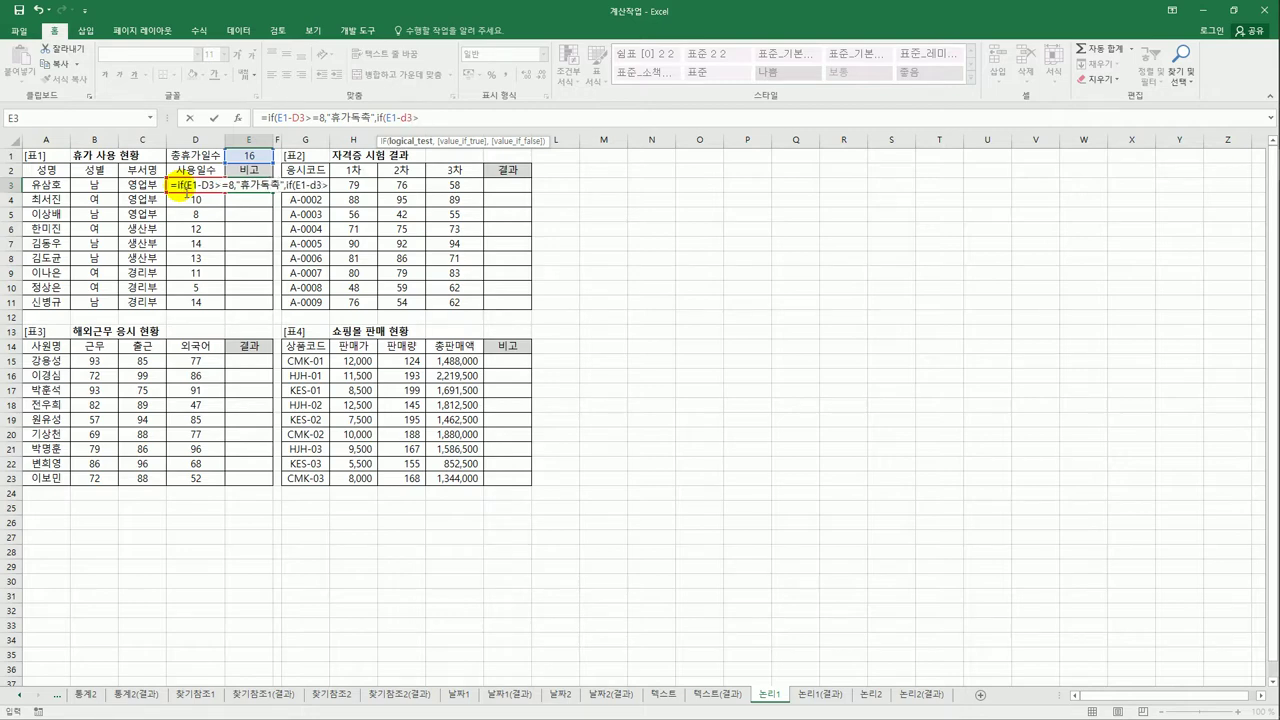
text(=4,)
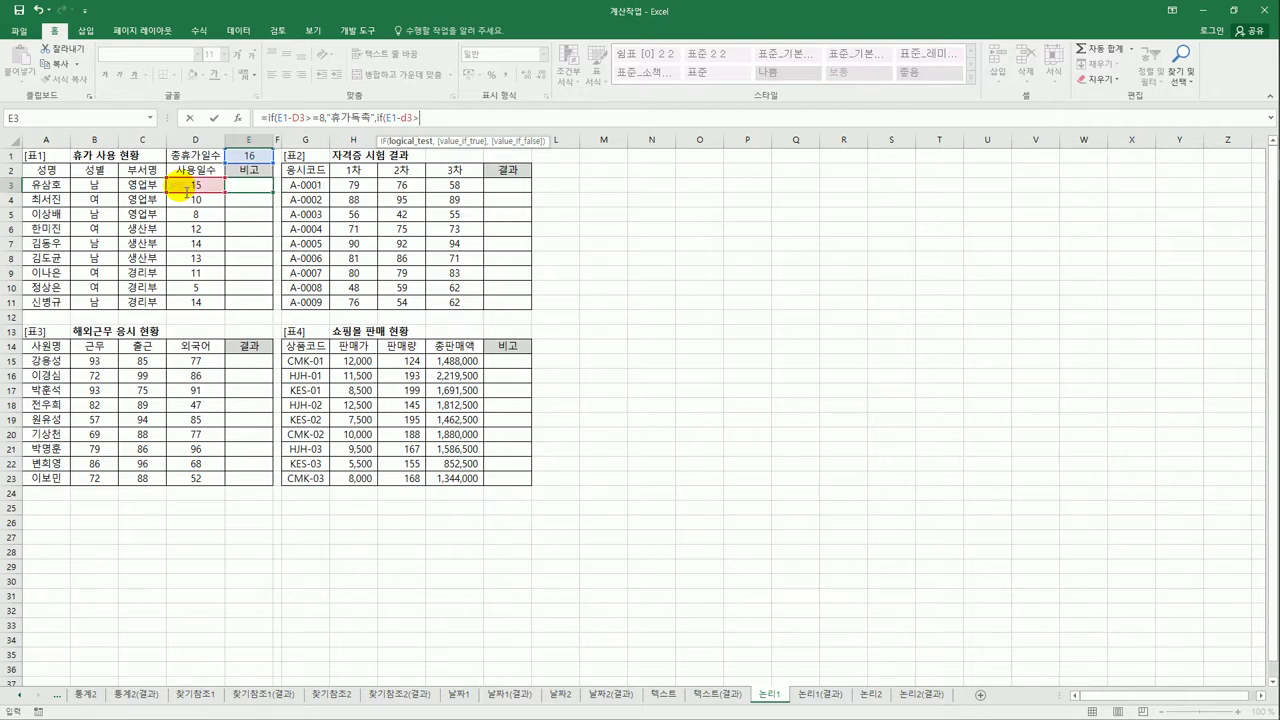
text(")
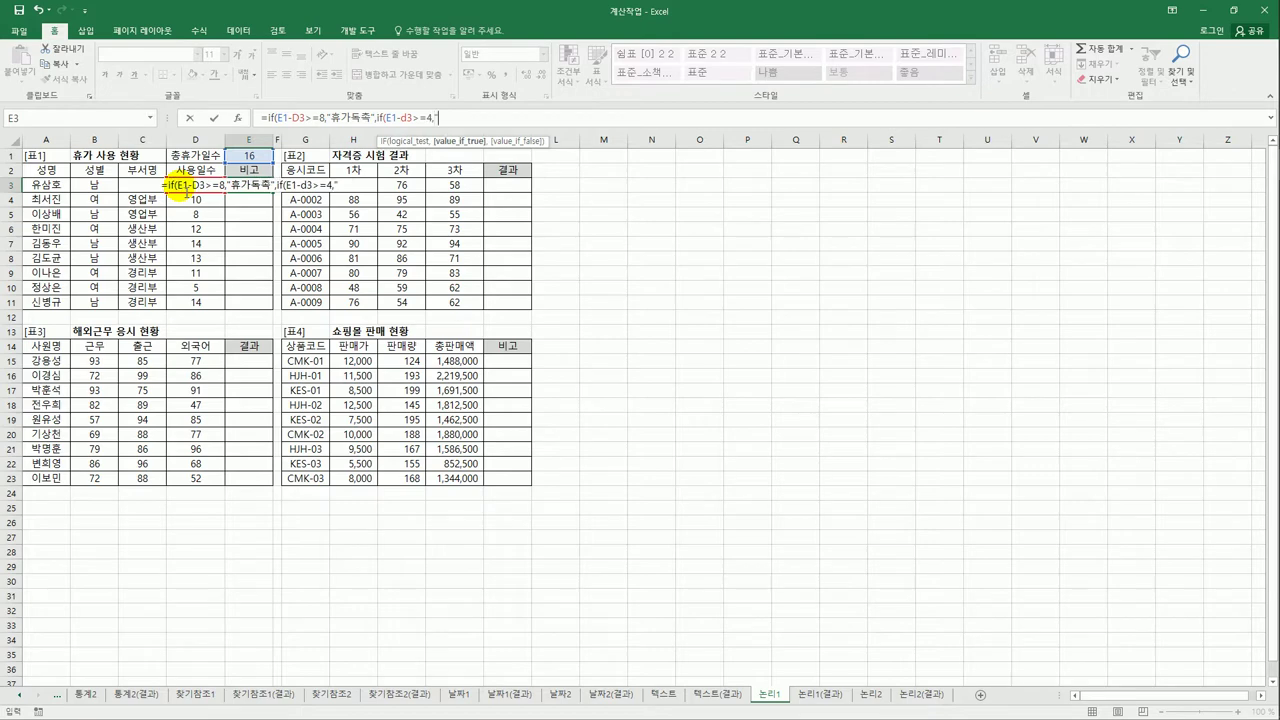
text(휴가권)
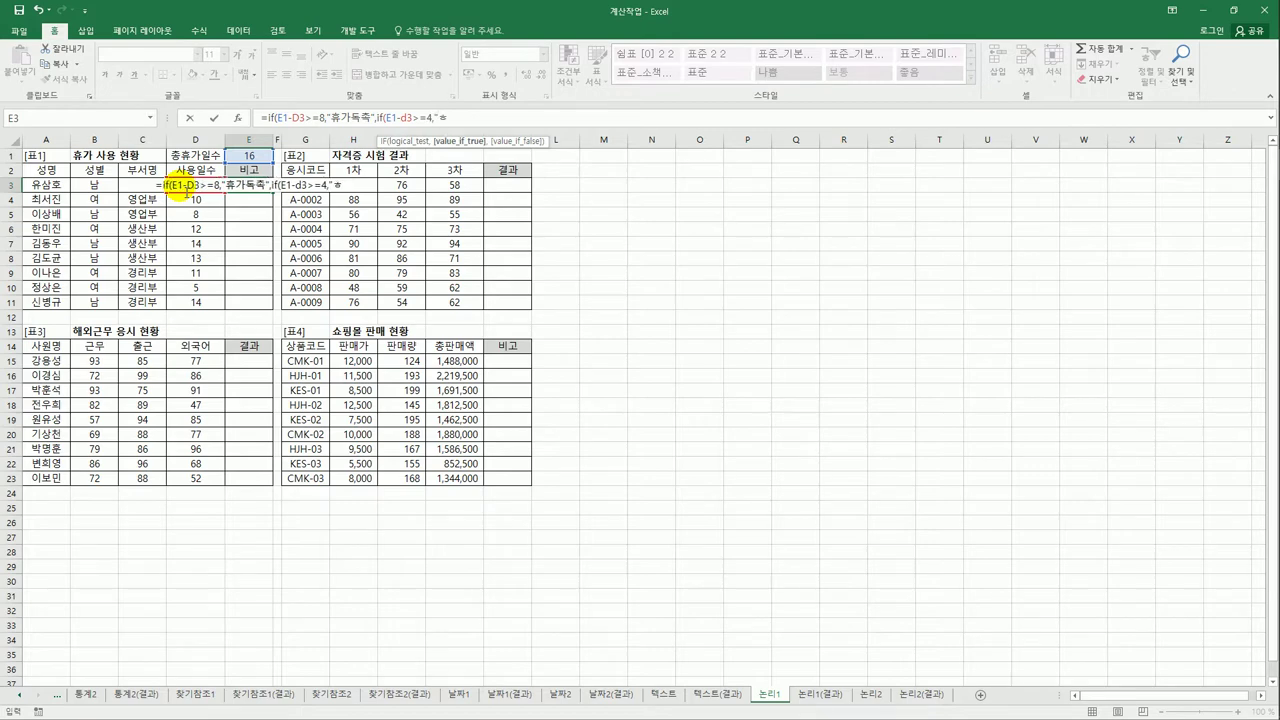
text(장","")
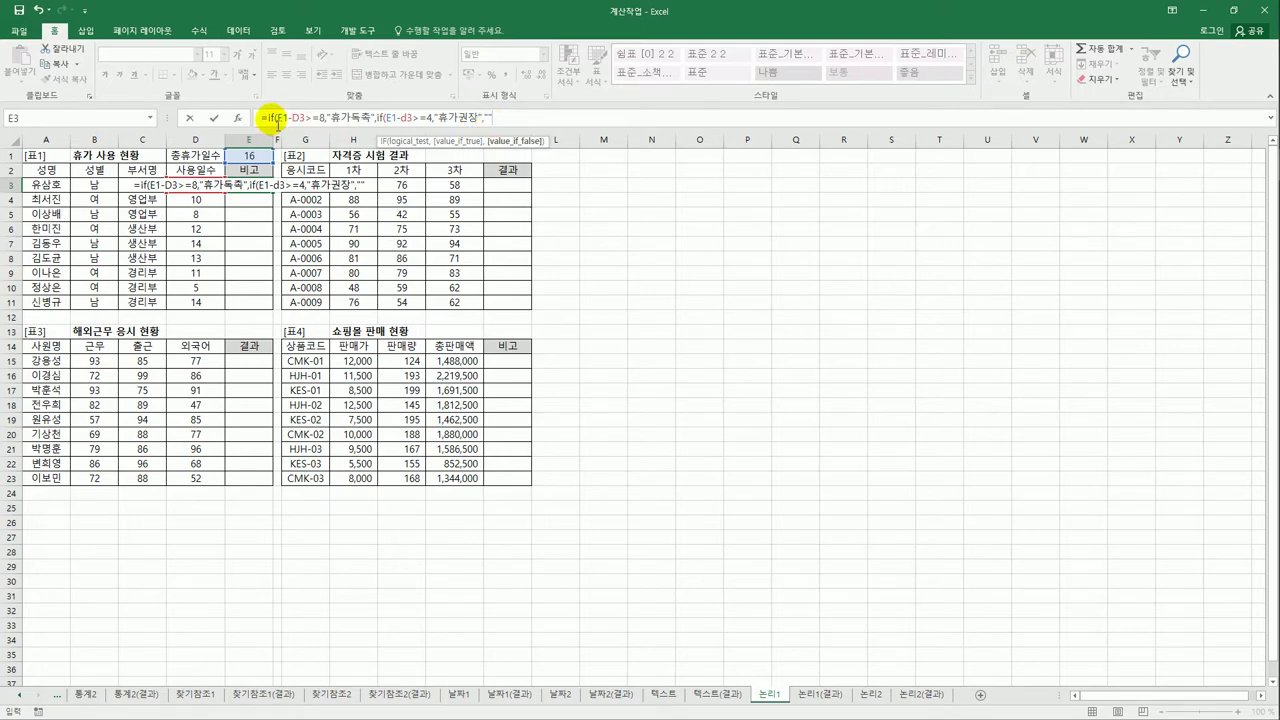
- Close both IF functions with parentheses and commit the formula in E3
drag(264, 119, 282, 120)
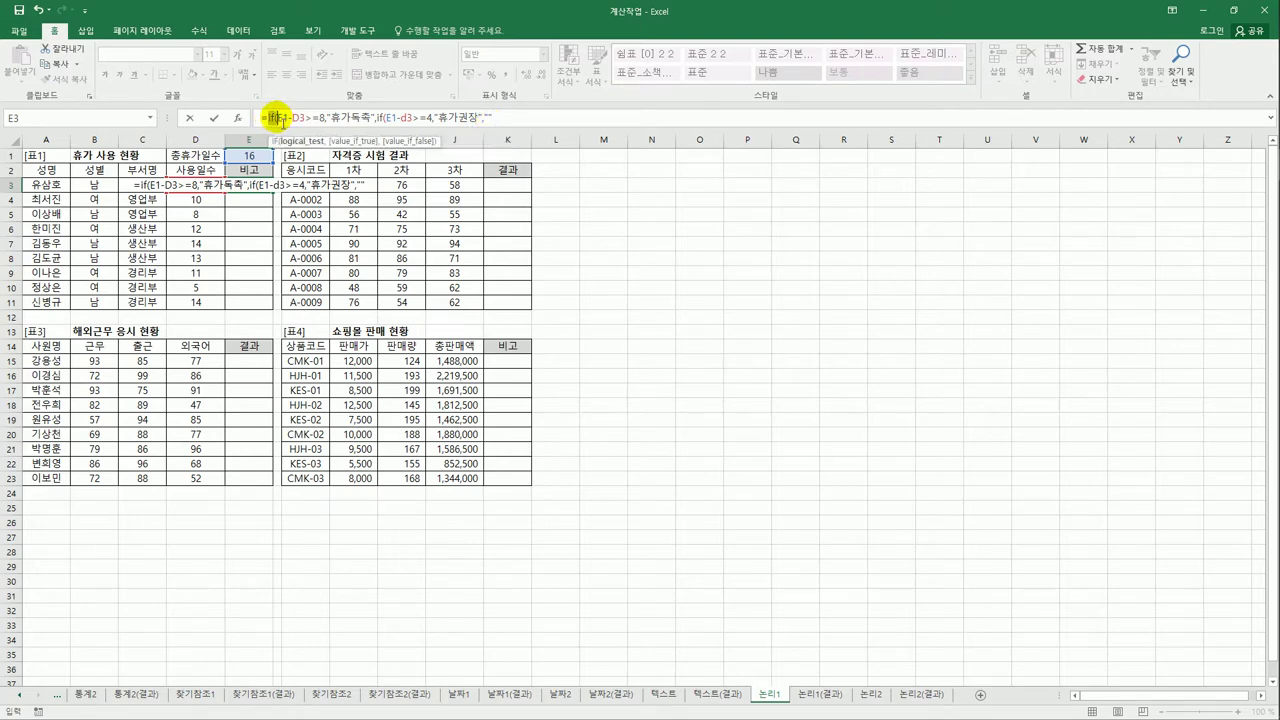
click(389, 120)
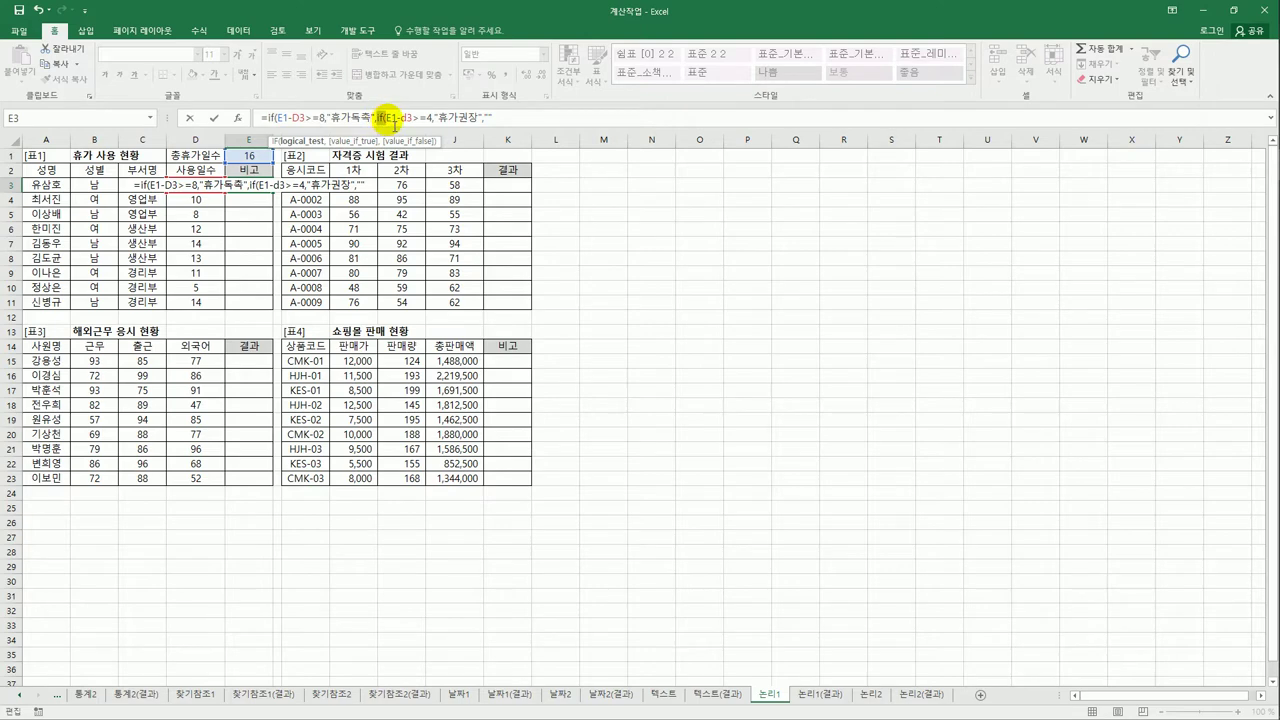
click(519, 122)
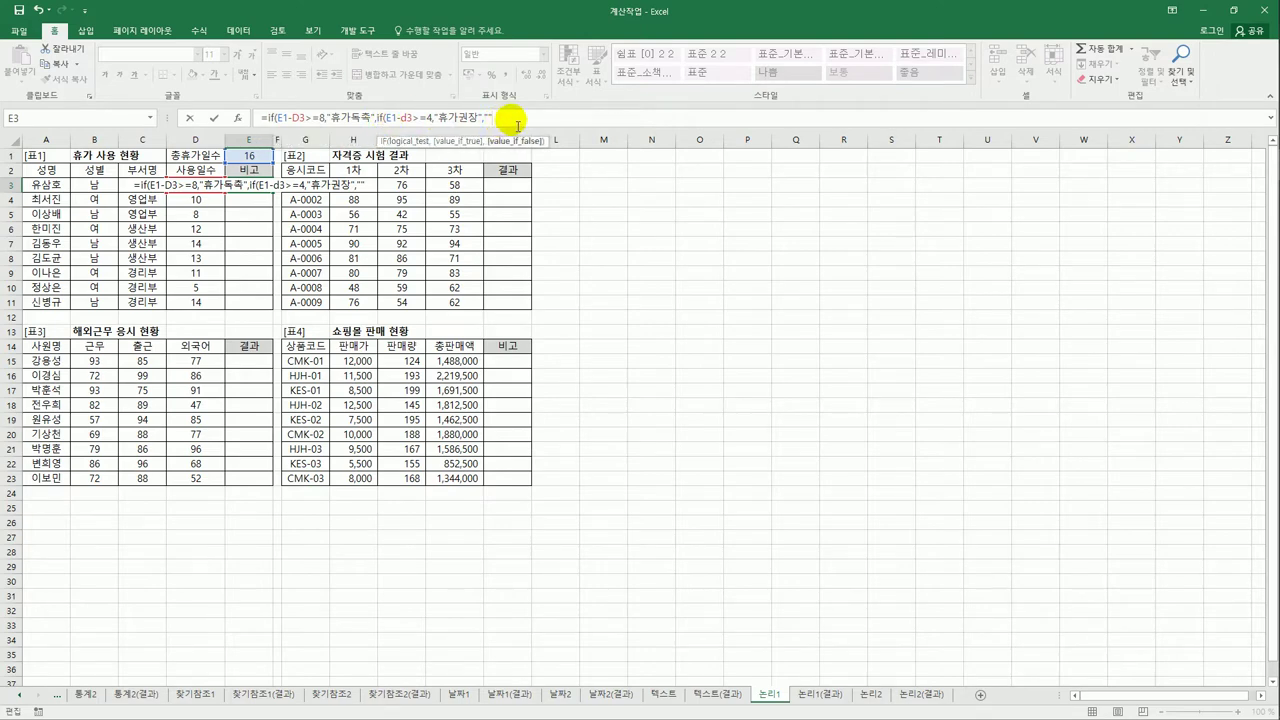
text()))
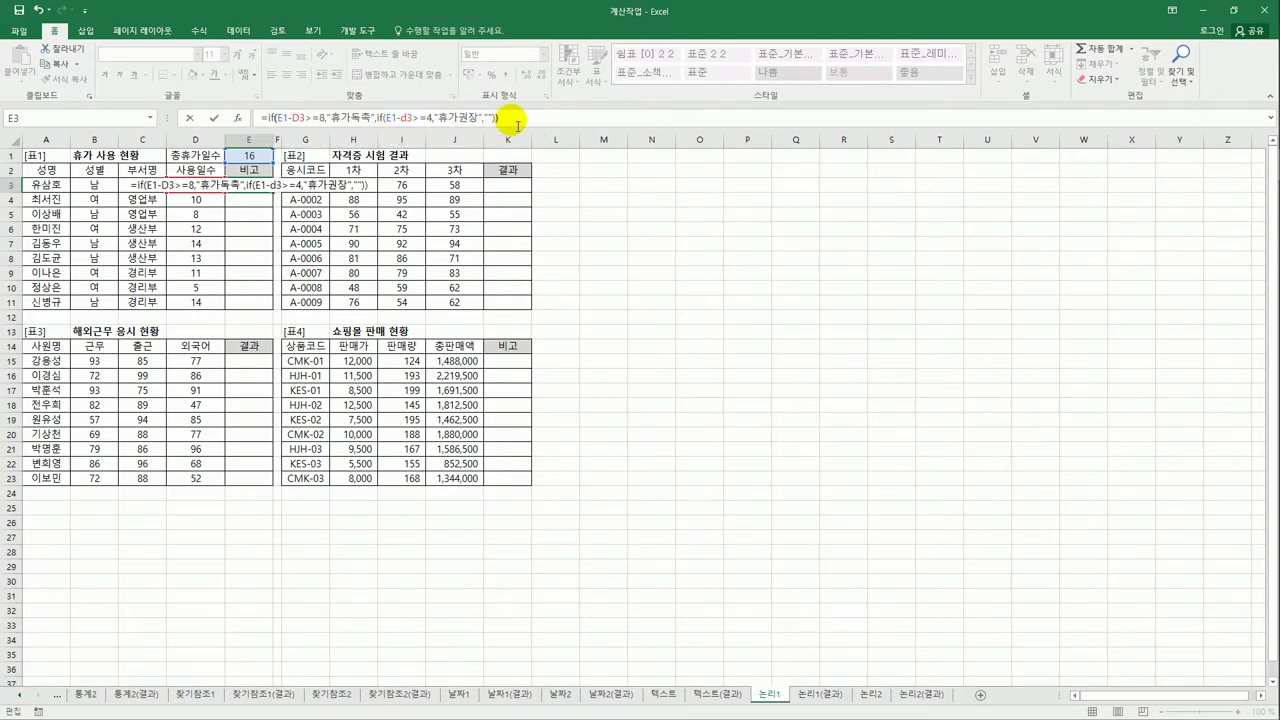
key(Return)
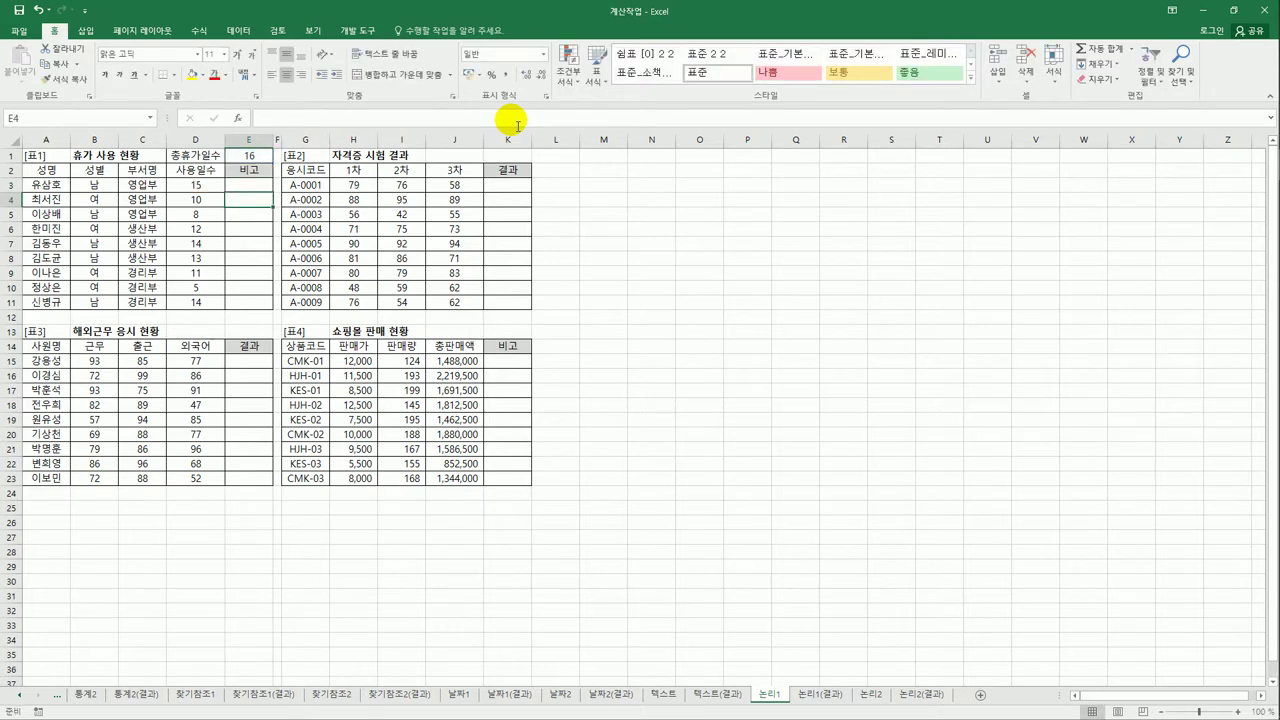
- Copy the E3 formula down through E11 and compare the cell references in E4 with those in E3
click(257, 185)
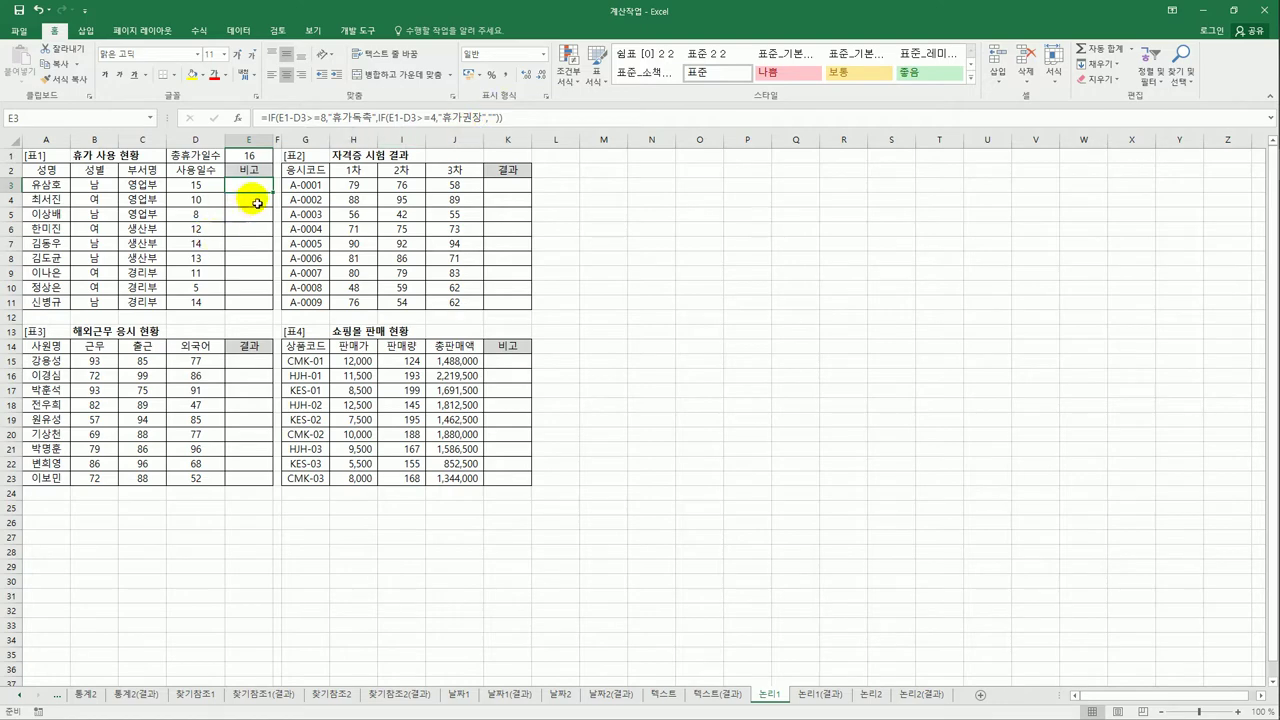
drag(275, 199, 270, 313)
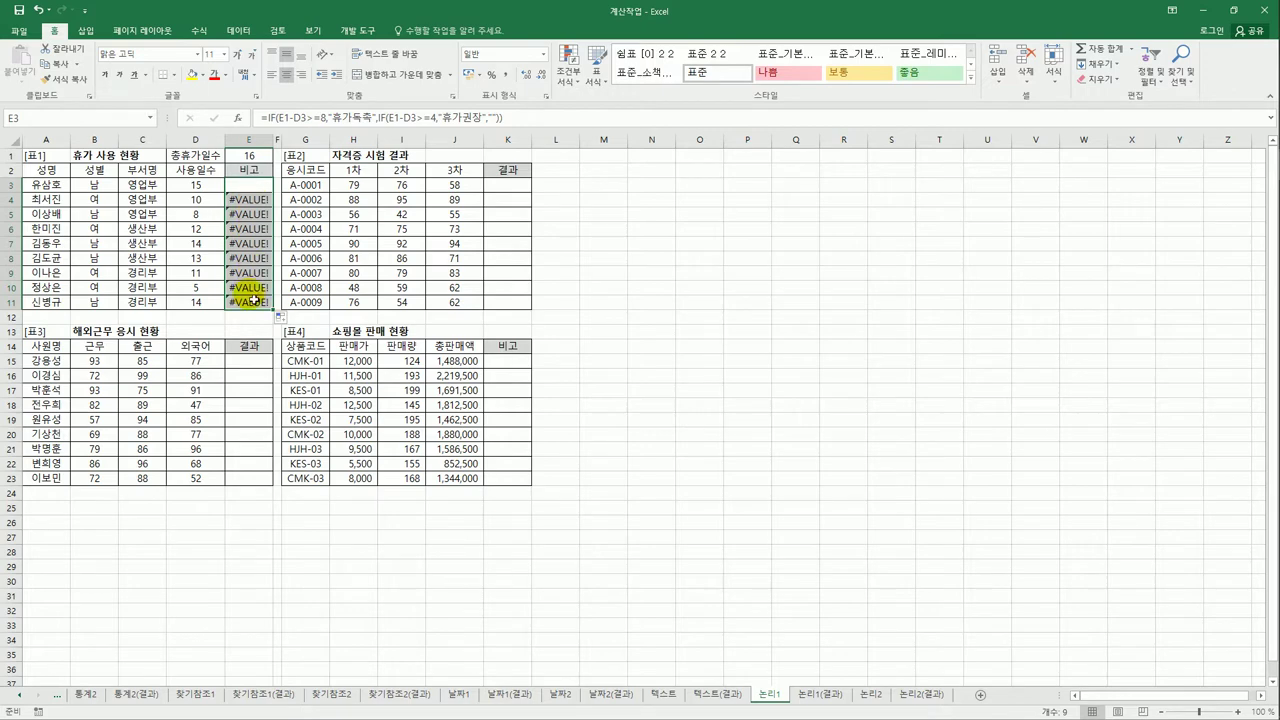
click(250, 200)
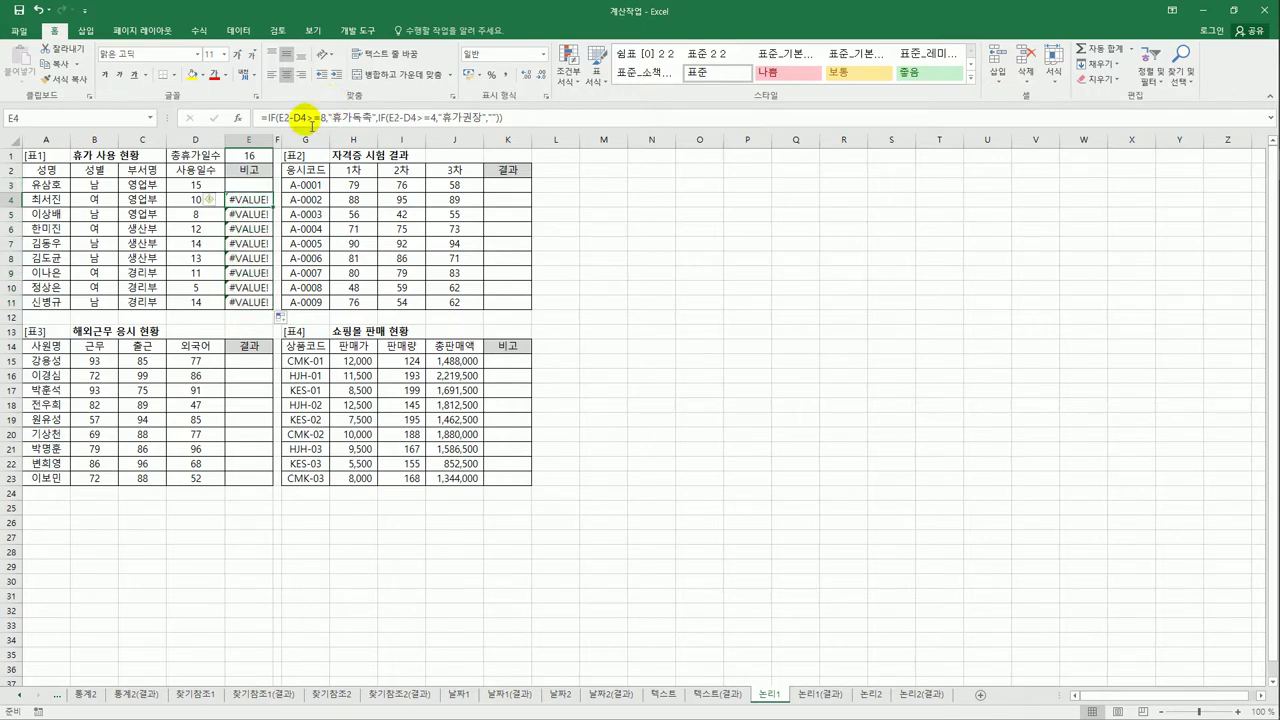
click(307, 118)
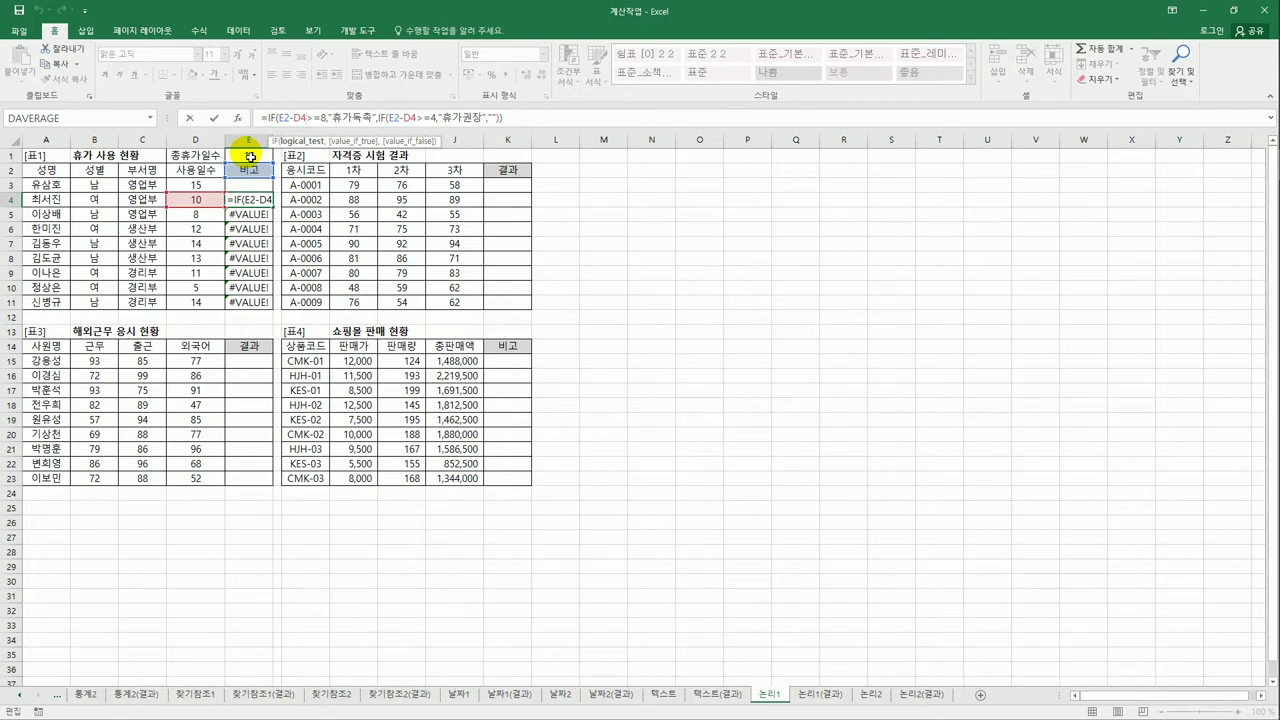
key(ctrl+Return)
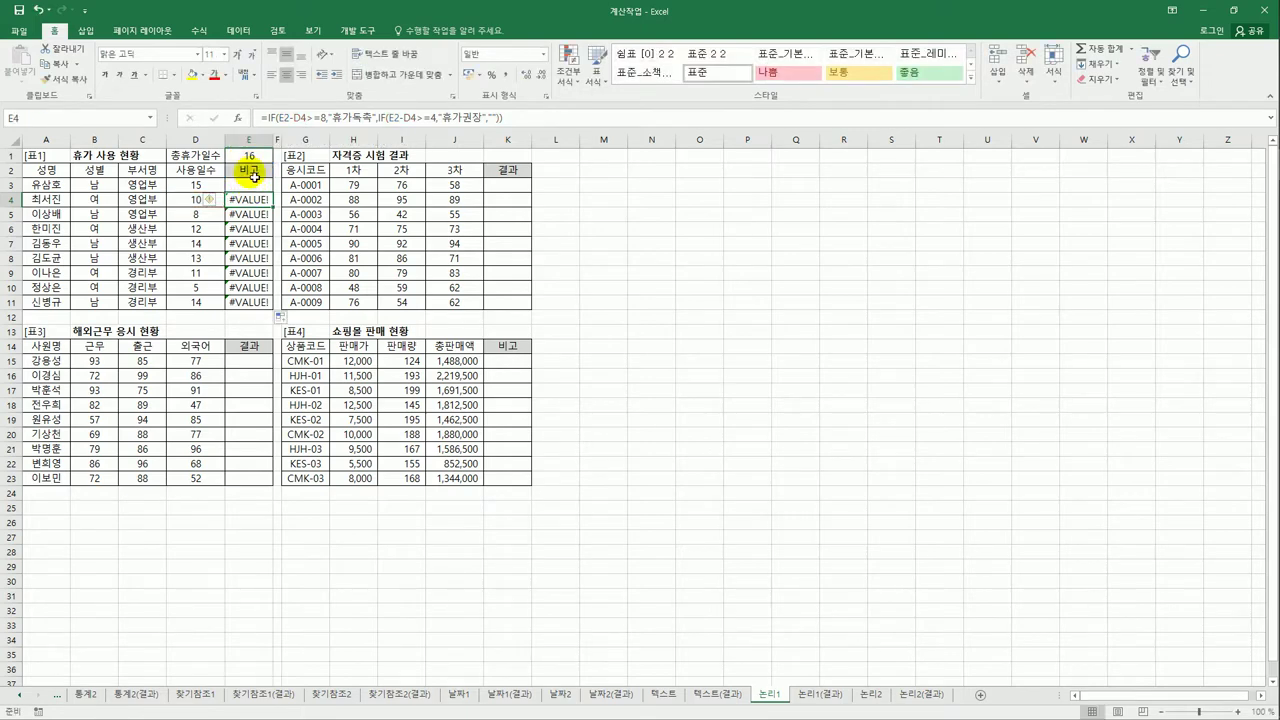
click(246, 187)
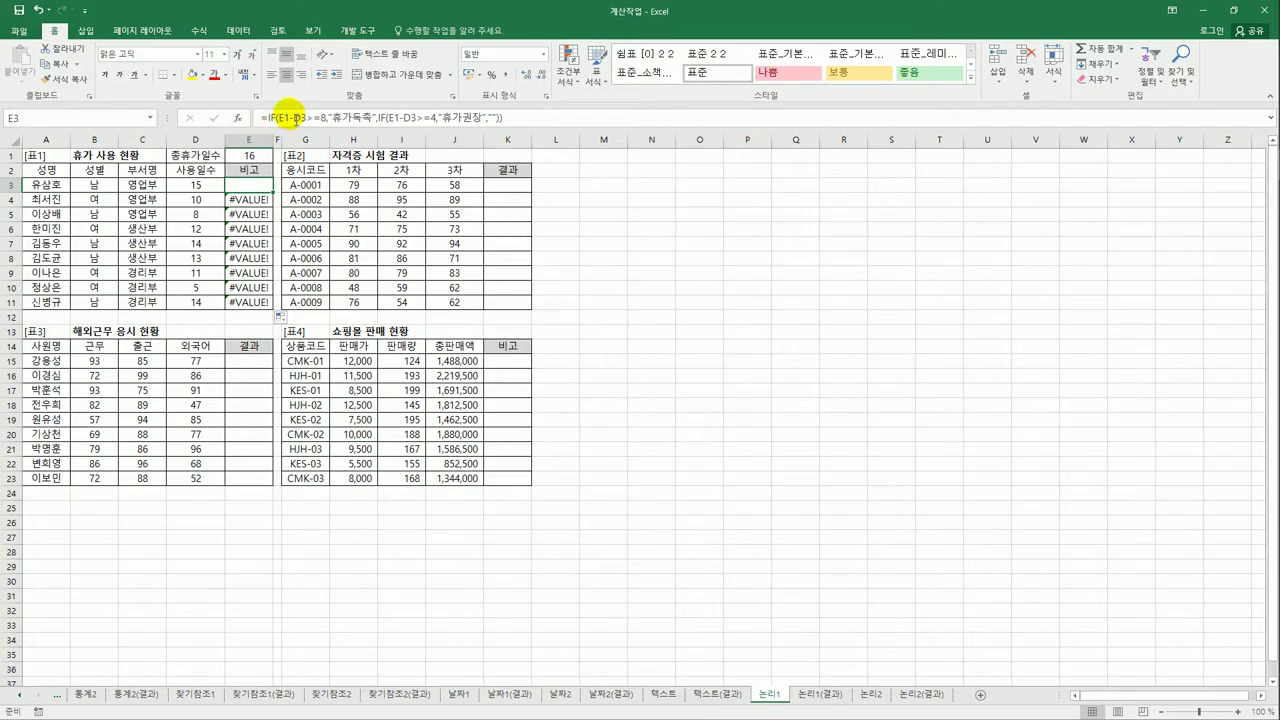
- Make the E1 references absolute as $E$1 in both IF tests of E3 and copy the formula down through E11
click(296, 120)
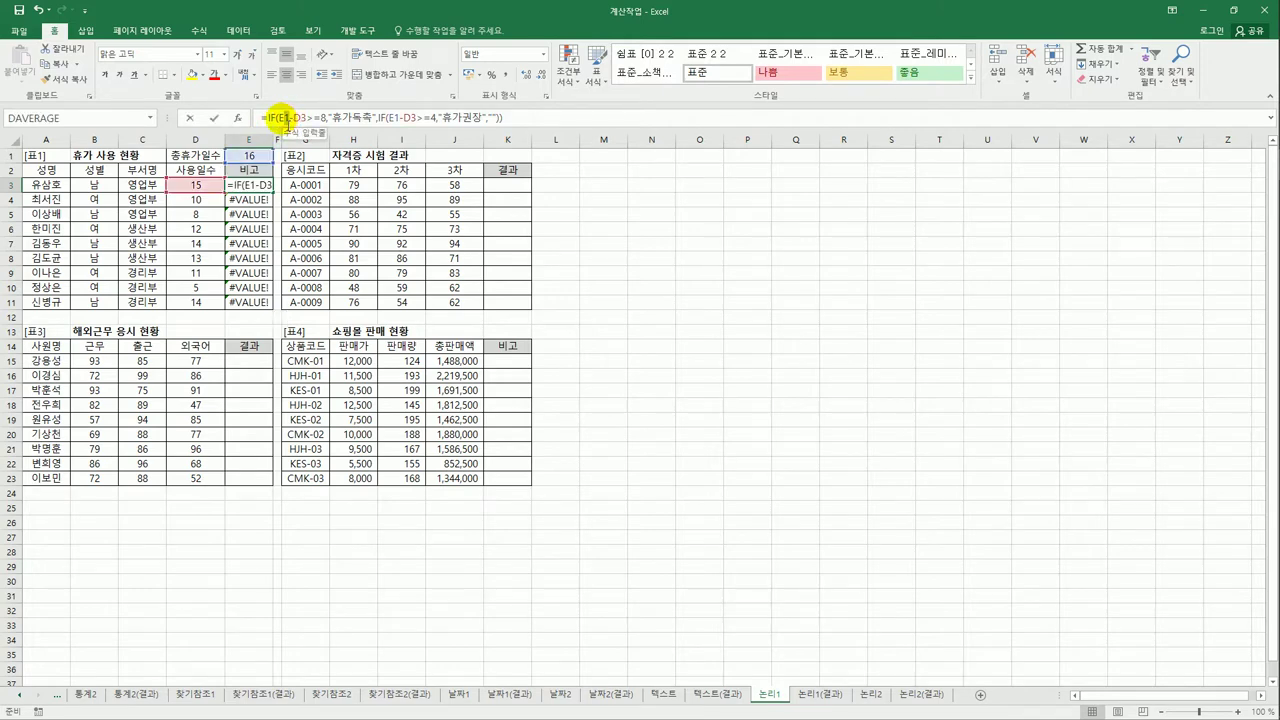
double_click(282, 118)
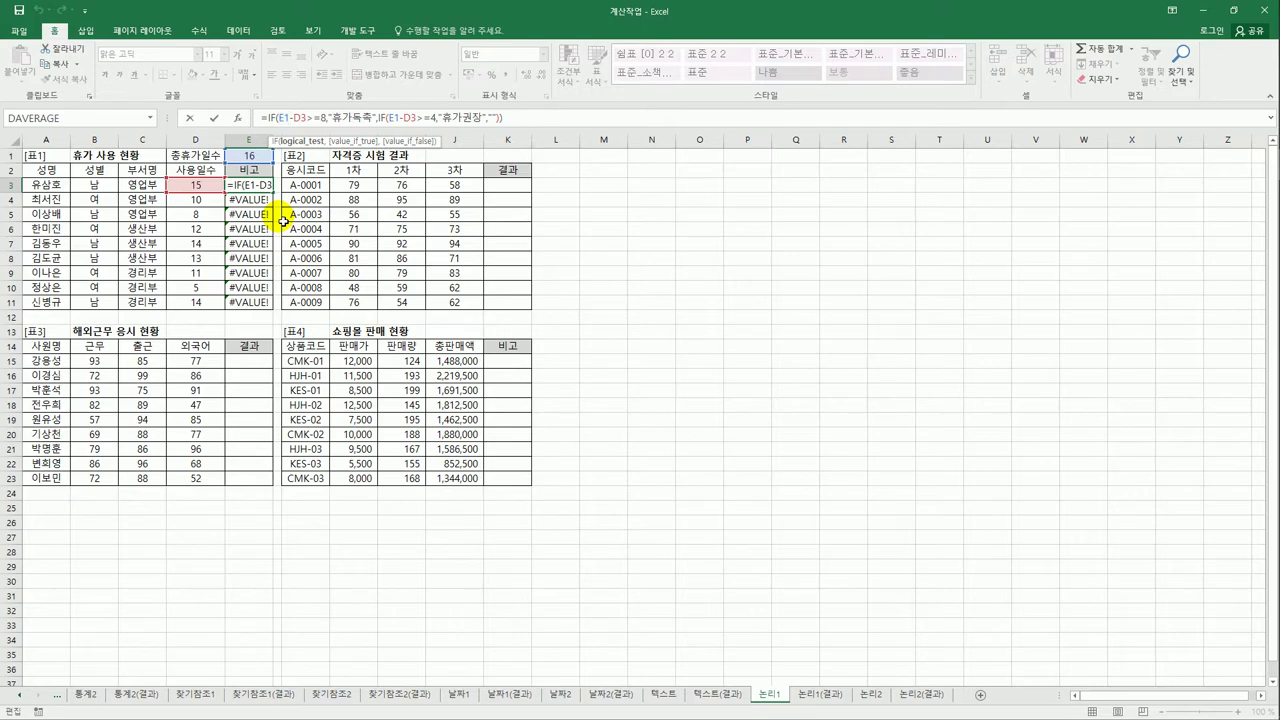
key(F4)
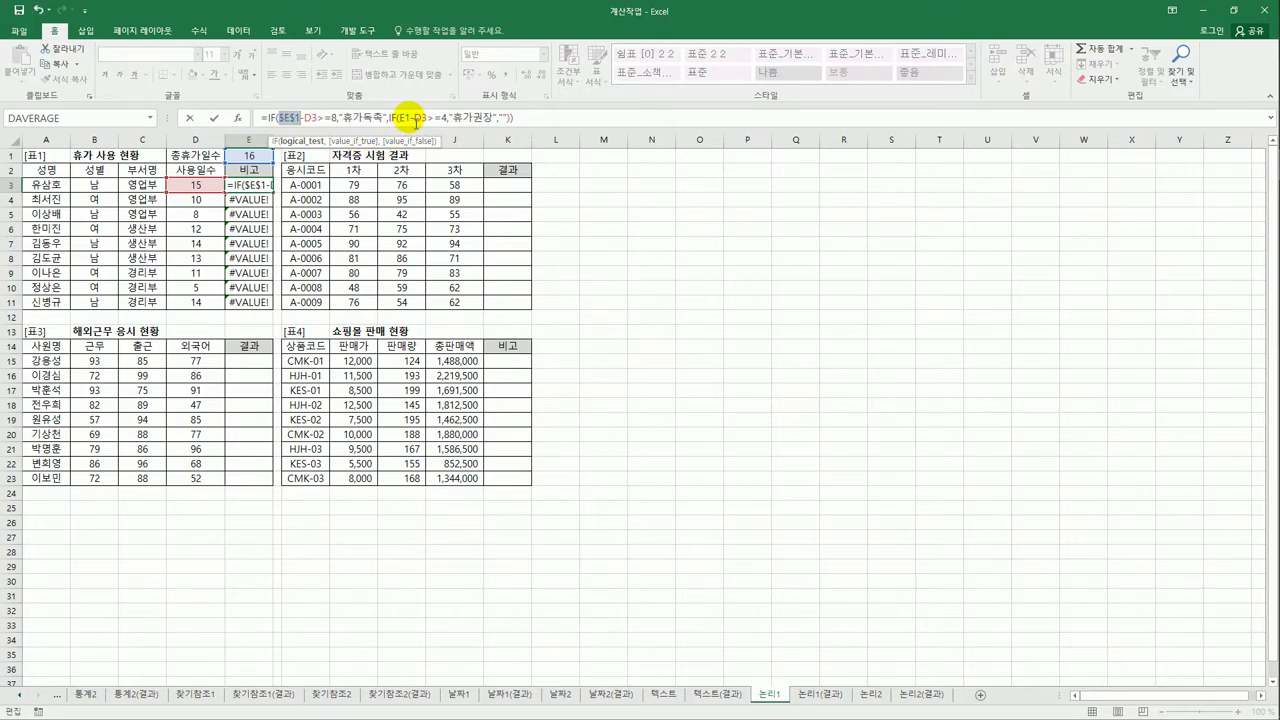
double_click(405, 118)
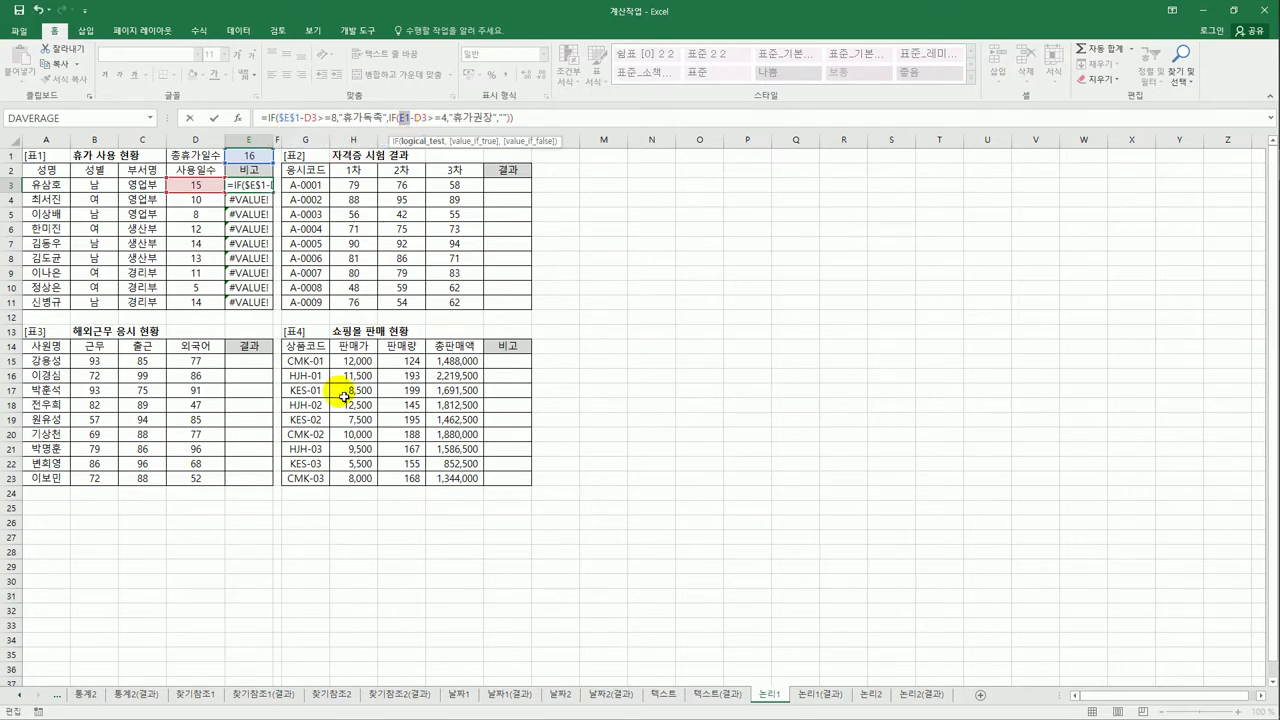
key(F4)
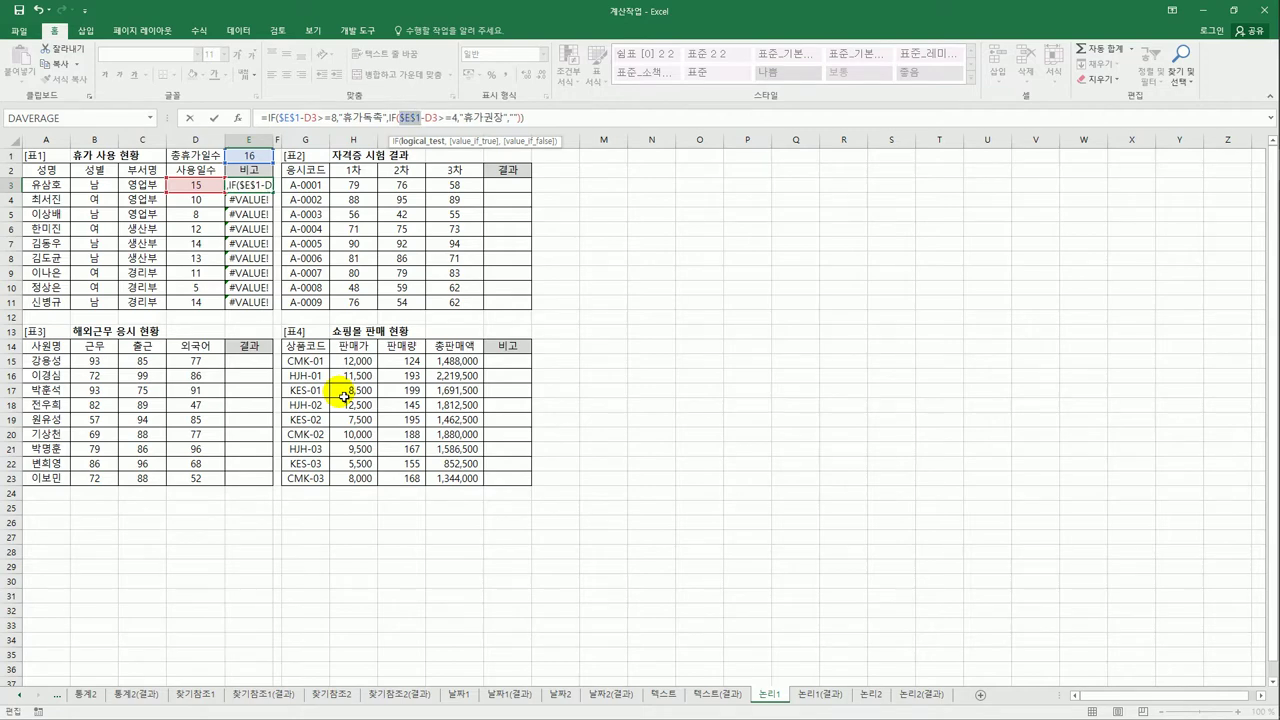
key(Return)
click(249, 182)
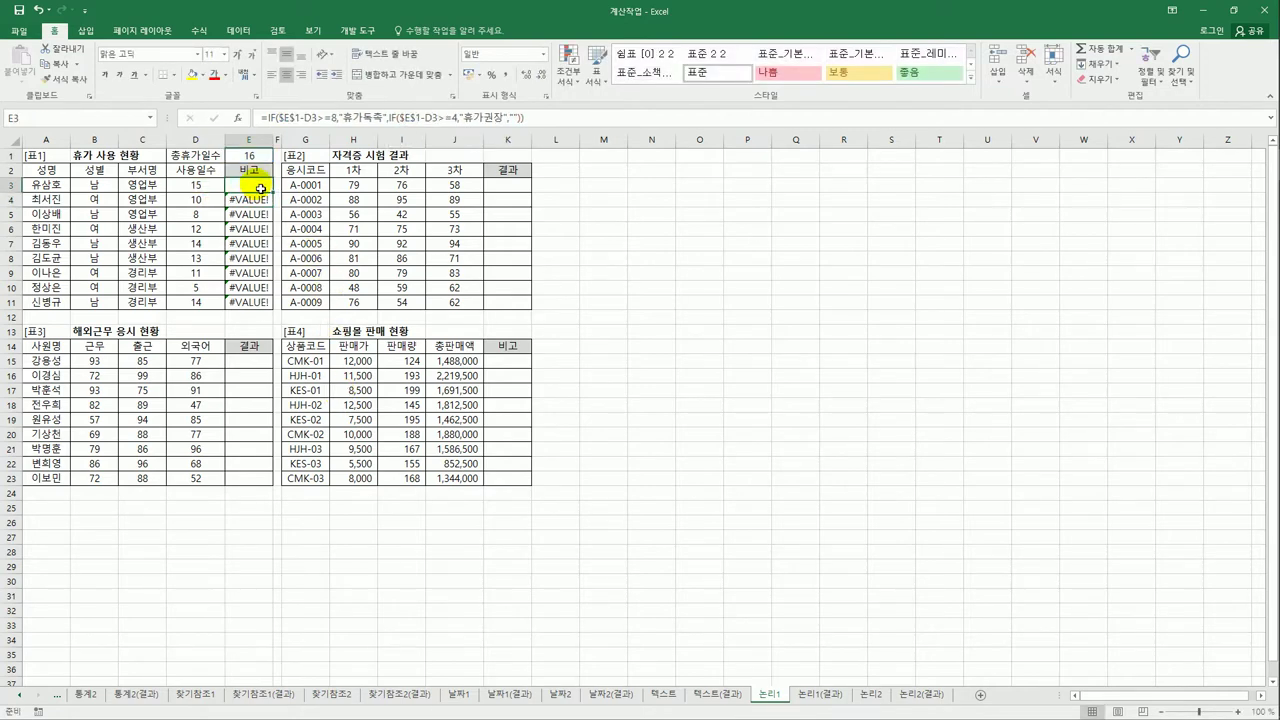
drag(273, 193, 268, 307)
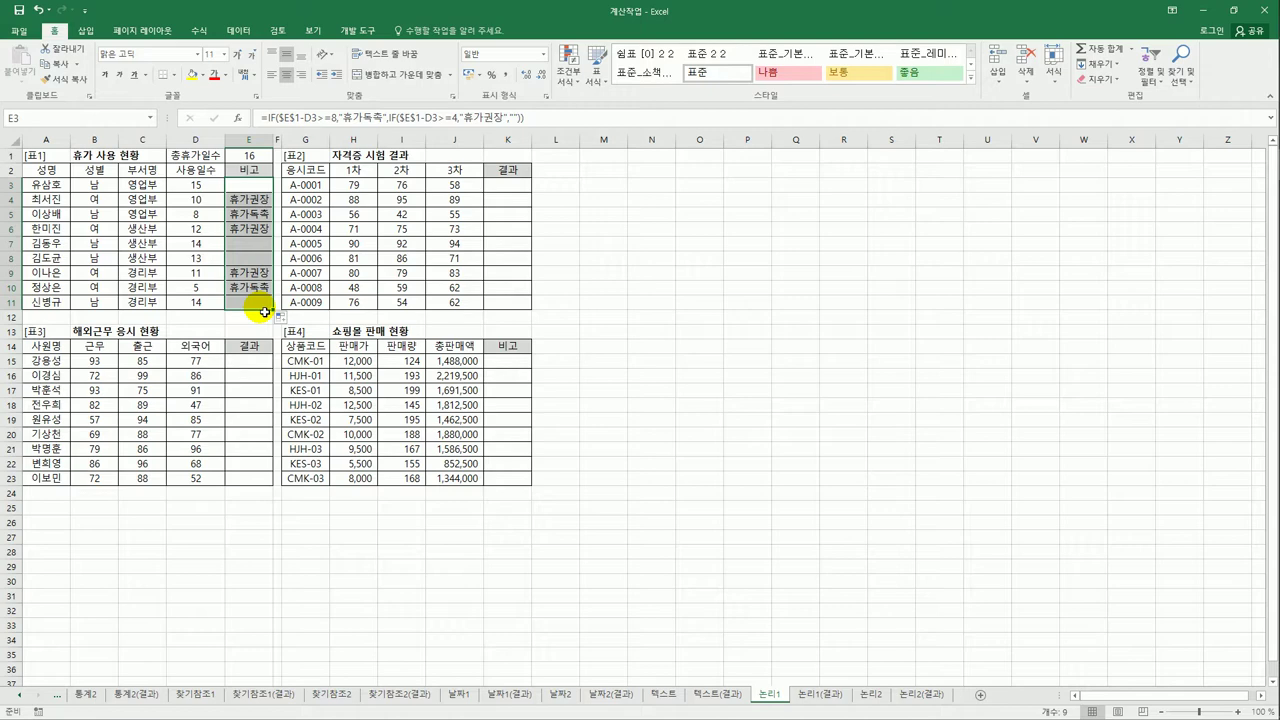
- Clear the contents of E3:E11 and start an IF function in E3 using the function arguments dialog
drag(264, 312, 258, 189)
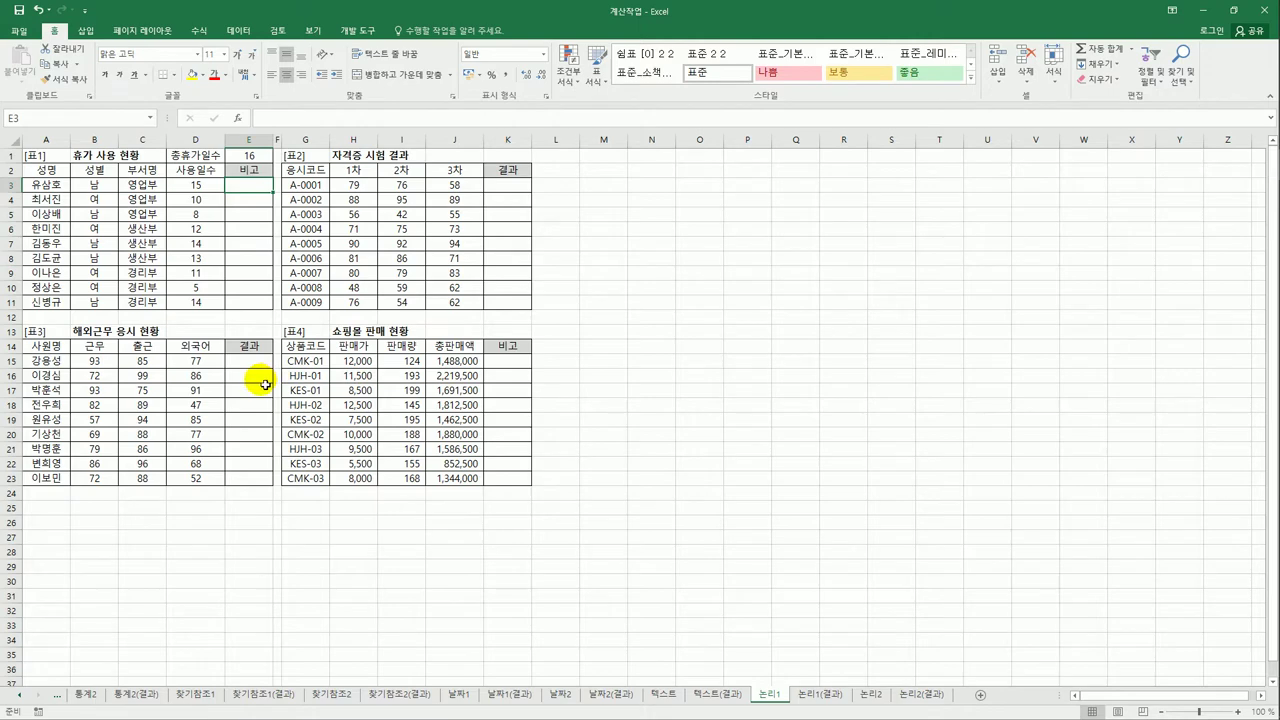
click(201, 31)
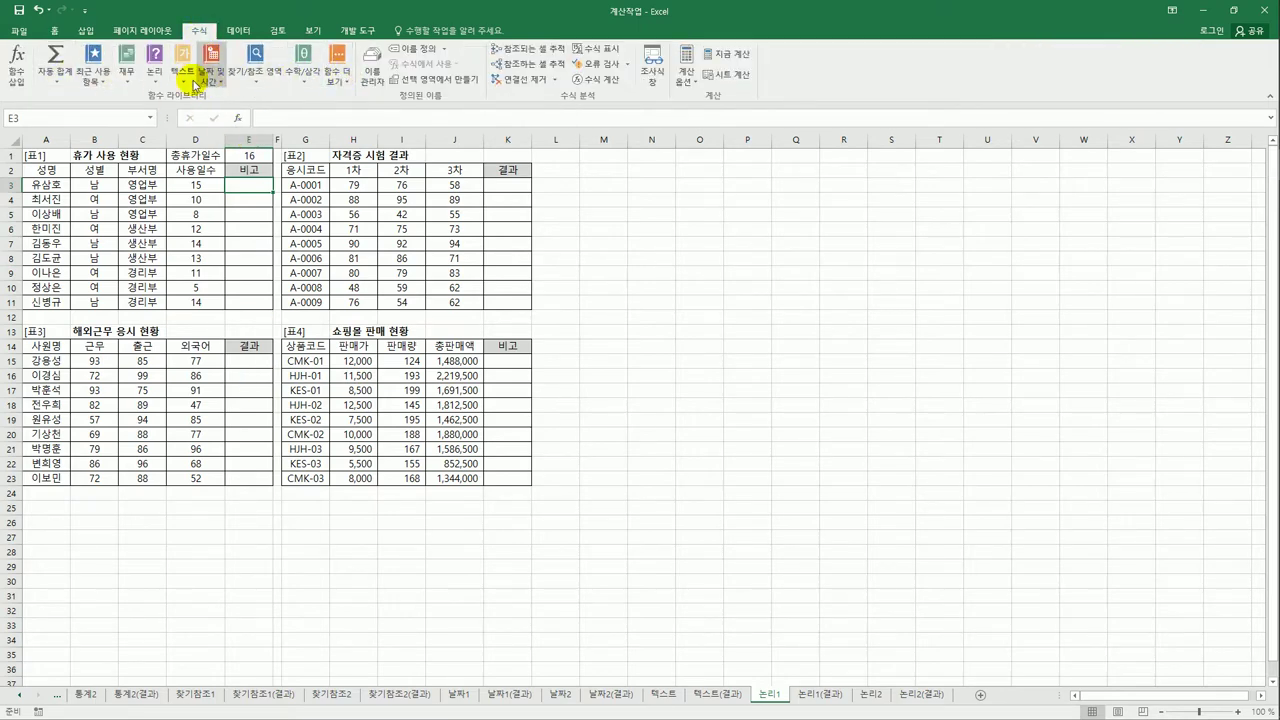
click(155, 80)
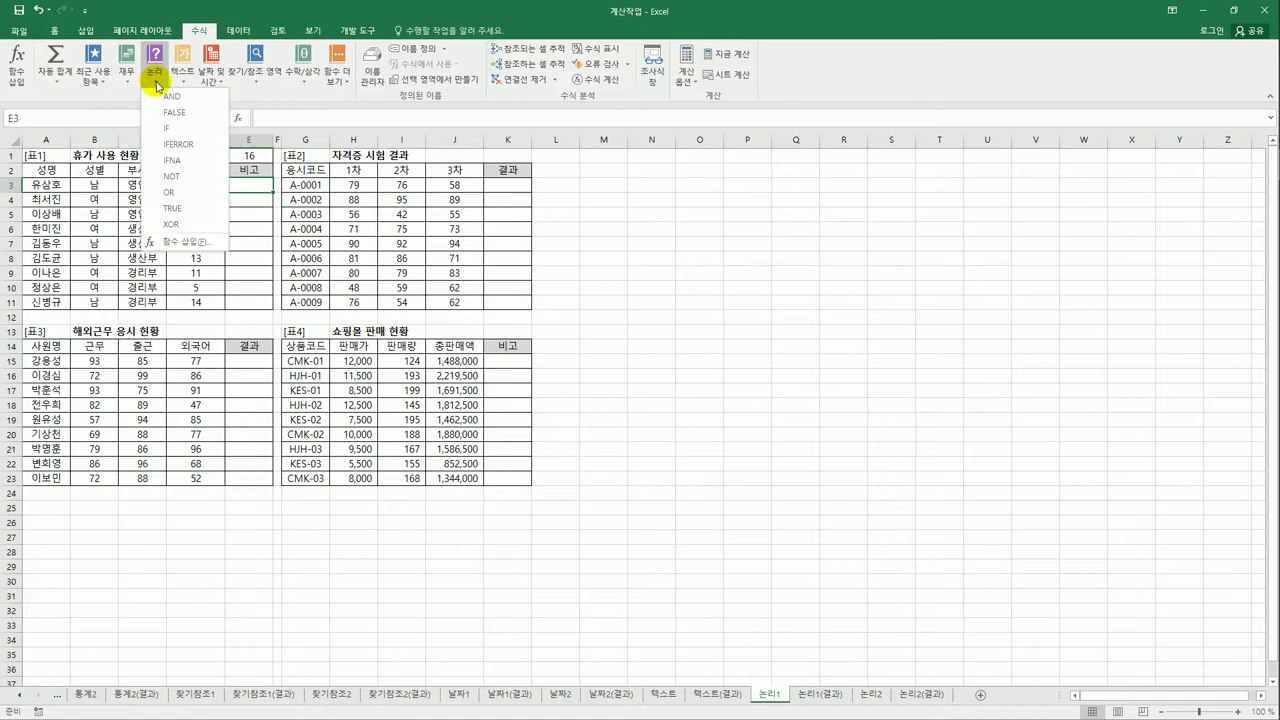
click(170, 128)
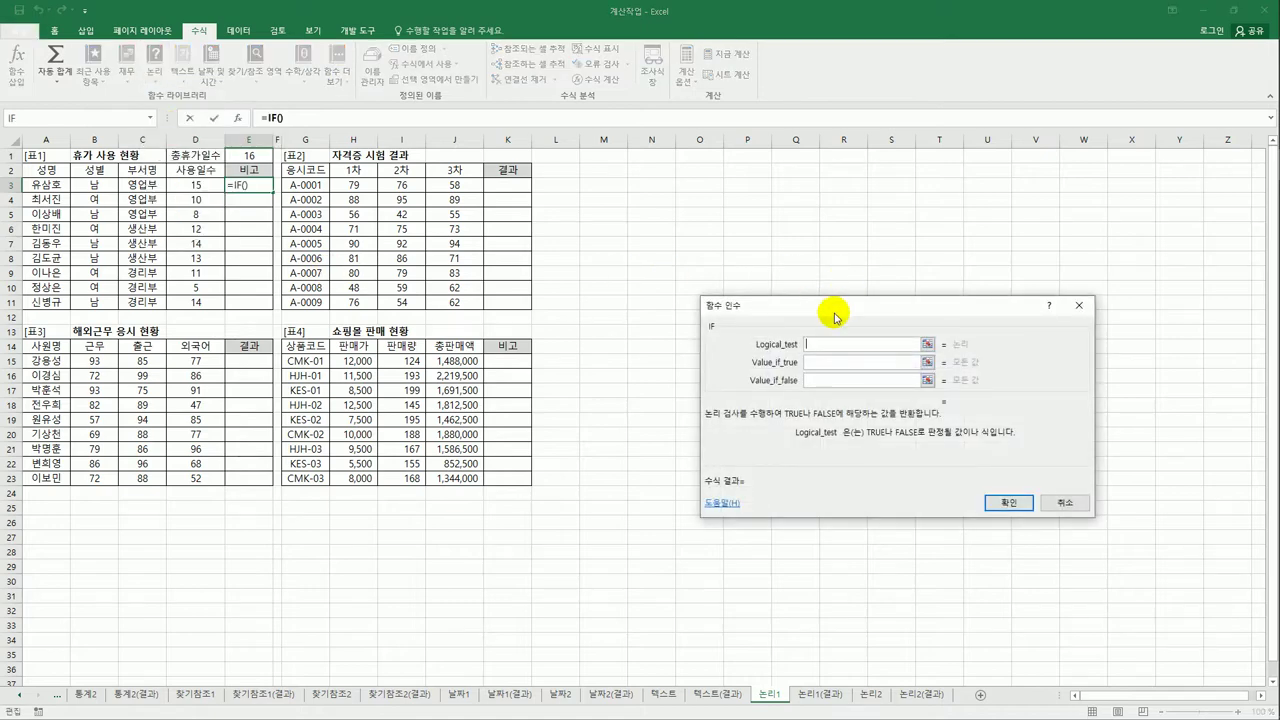
drag(829, 310, 479, 170)
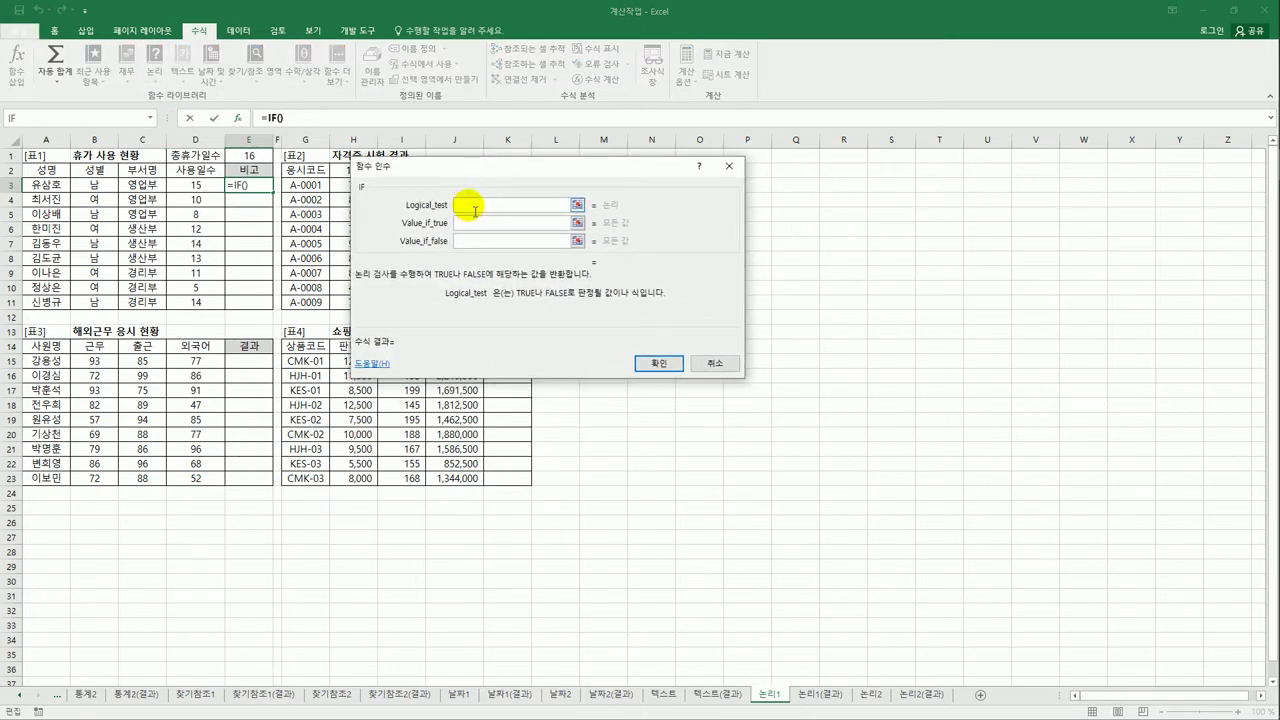
click(470, 223)
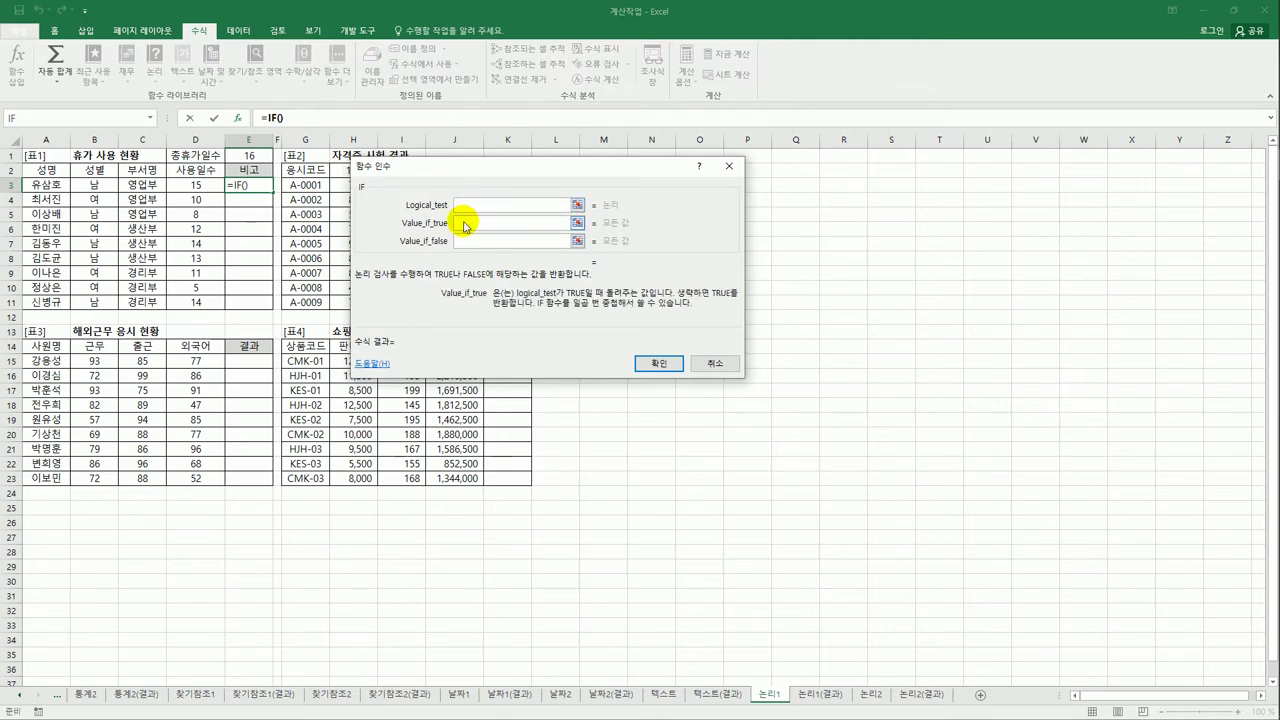
click(473, 243)
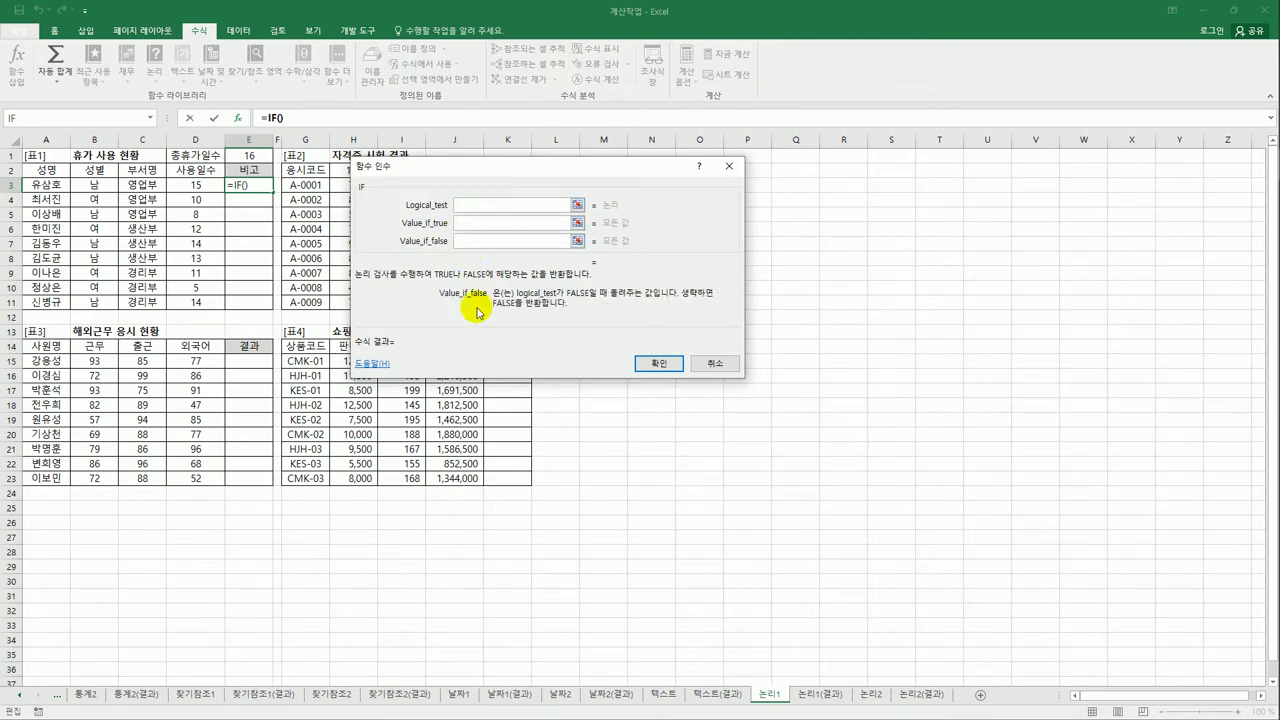
- Set the logical test of the IF function in E3 to $E$1-D3>=8
click(466, 205)
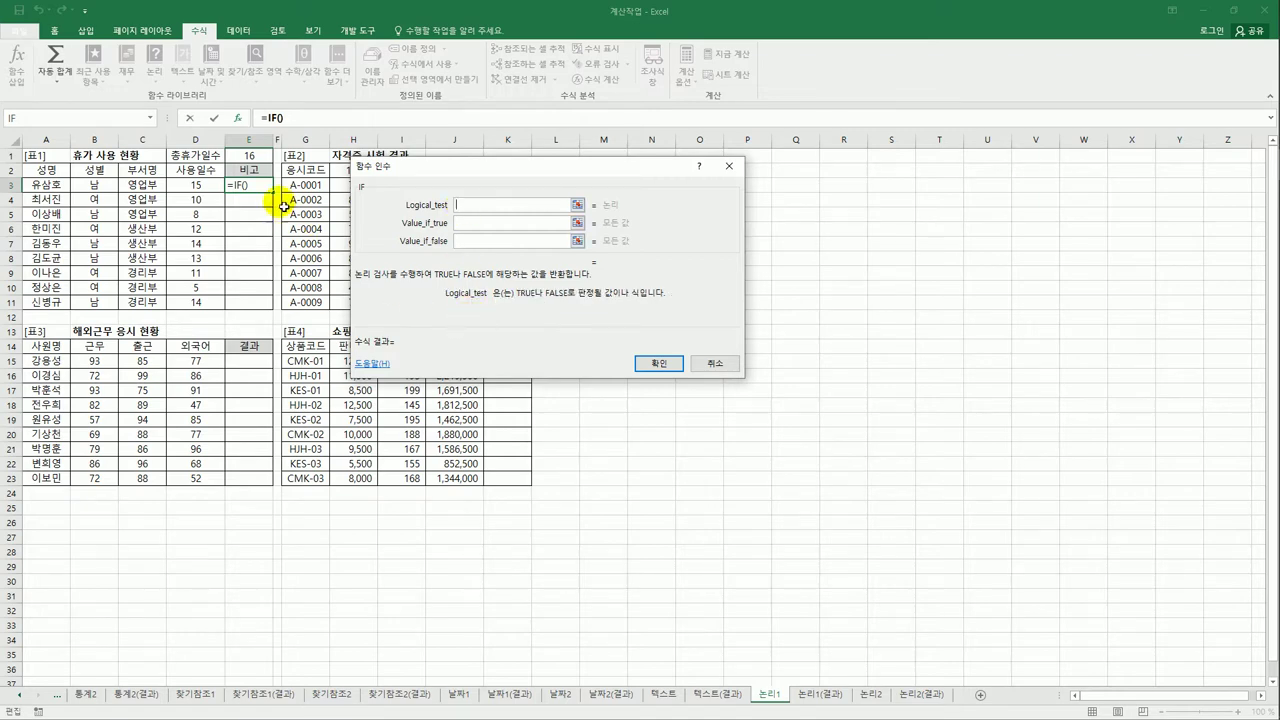
click(248, 155)
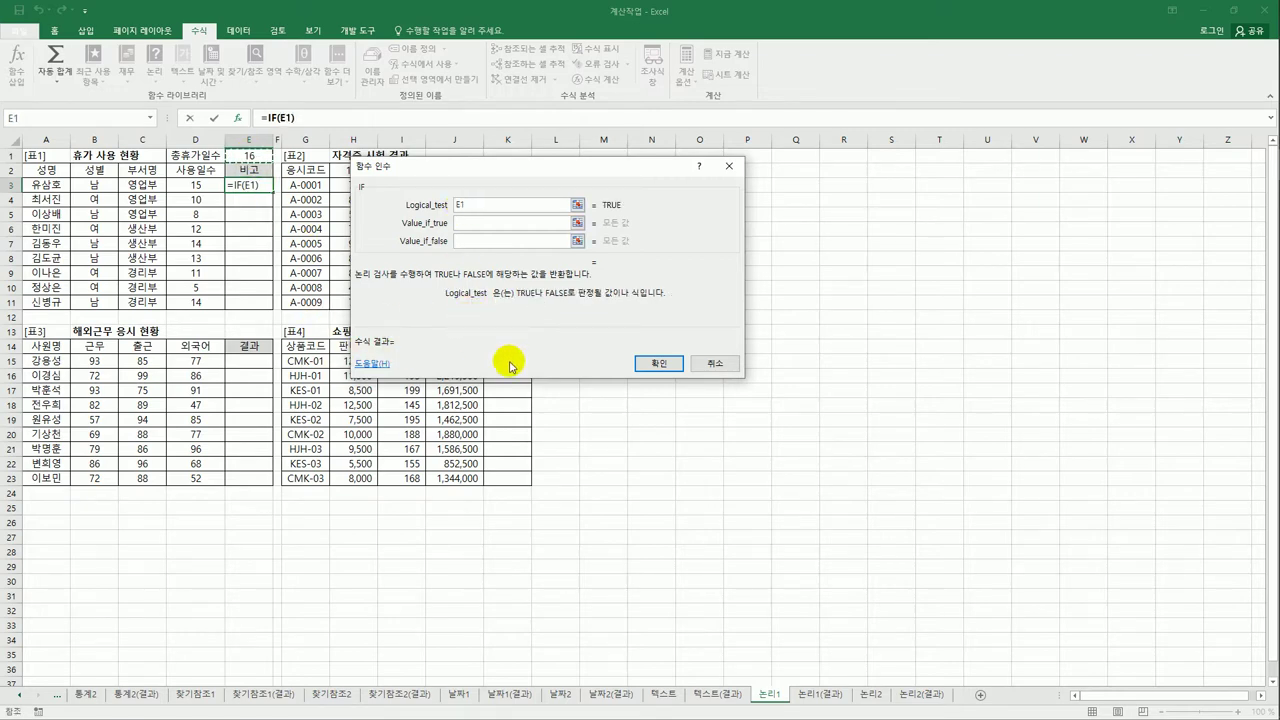
key(F4)
text(-)
click(198, 185)
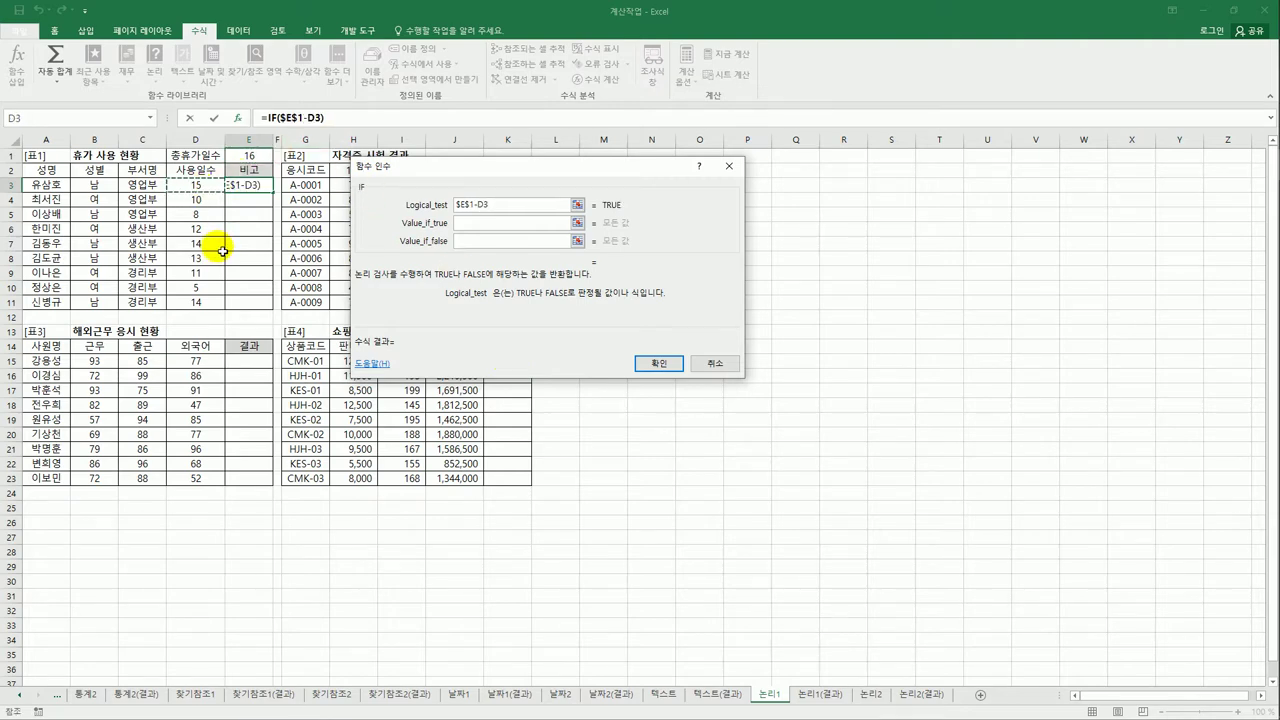
text(>=8)
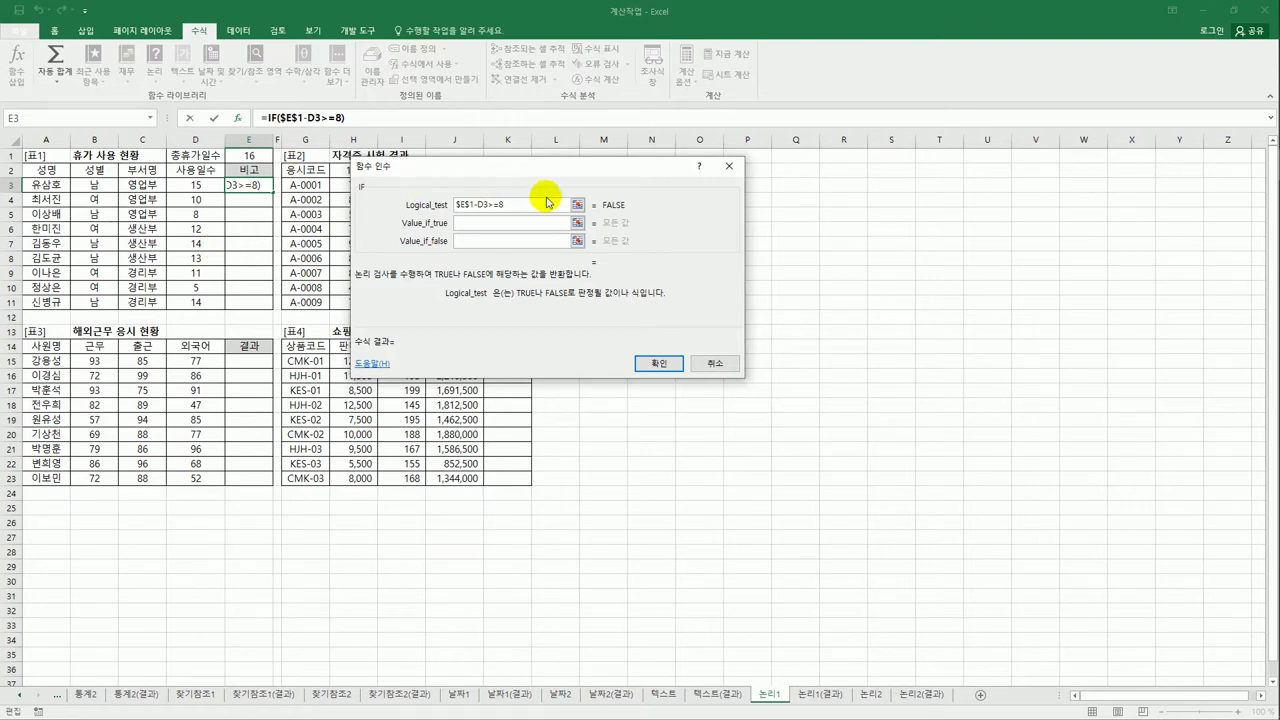
drag(532, 205, 441, 204)
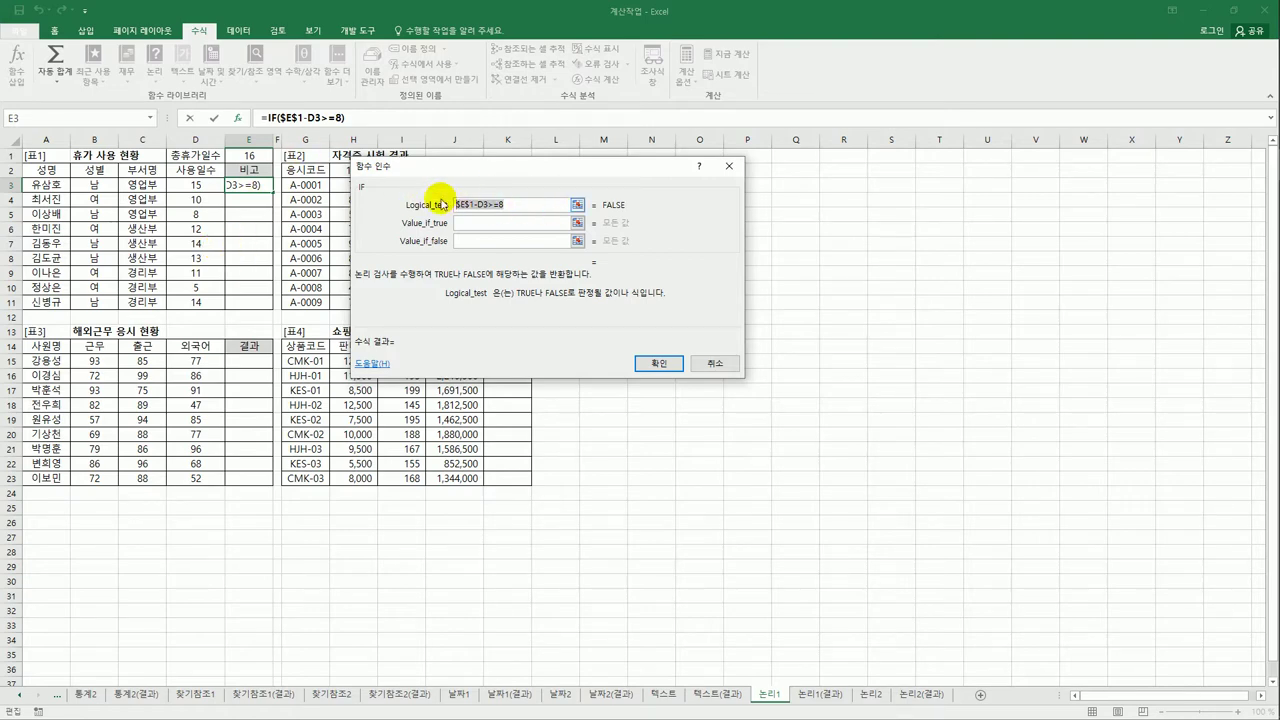
- Set the outer IF function's value if true to 휴가독촉
click(462, 226)
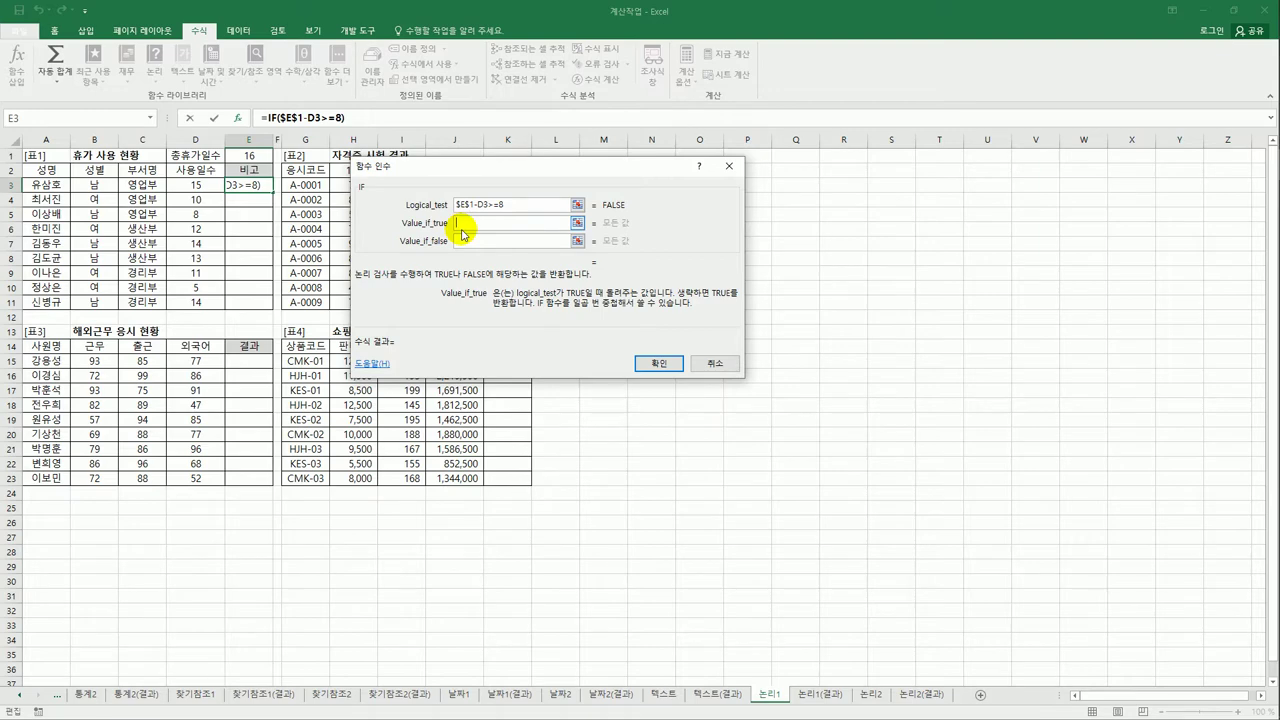
text(휴가독촉)
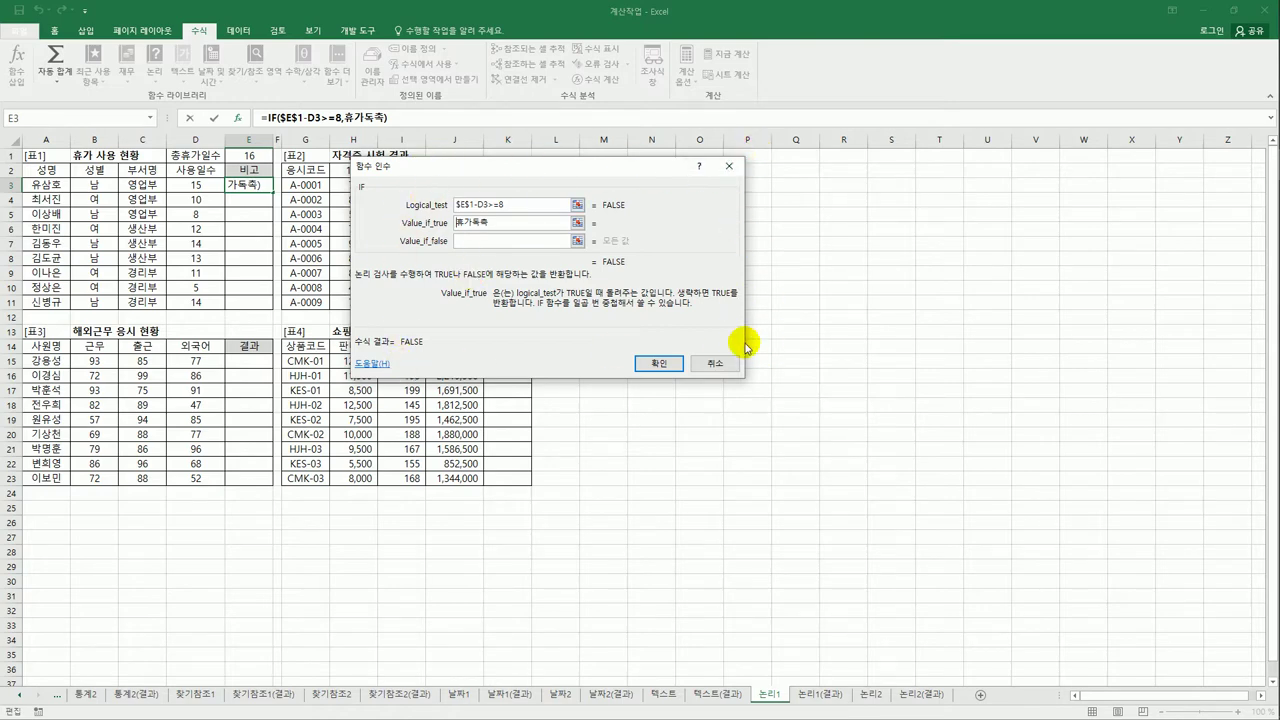
drag(509, 231, 449, 225)
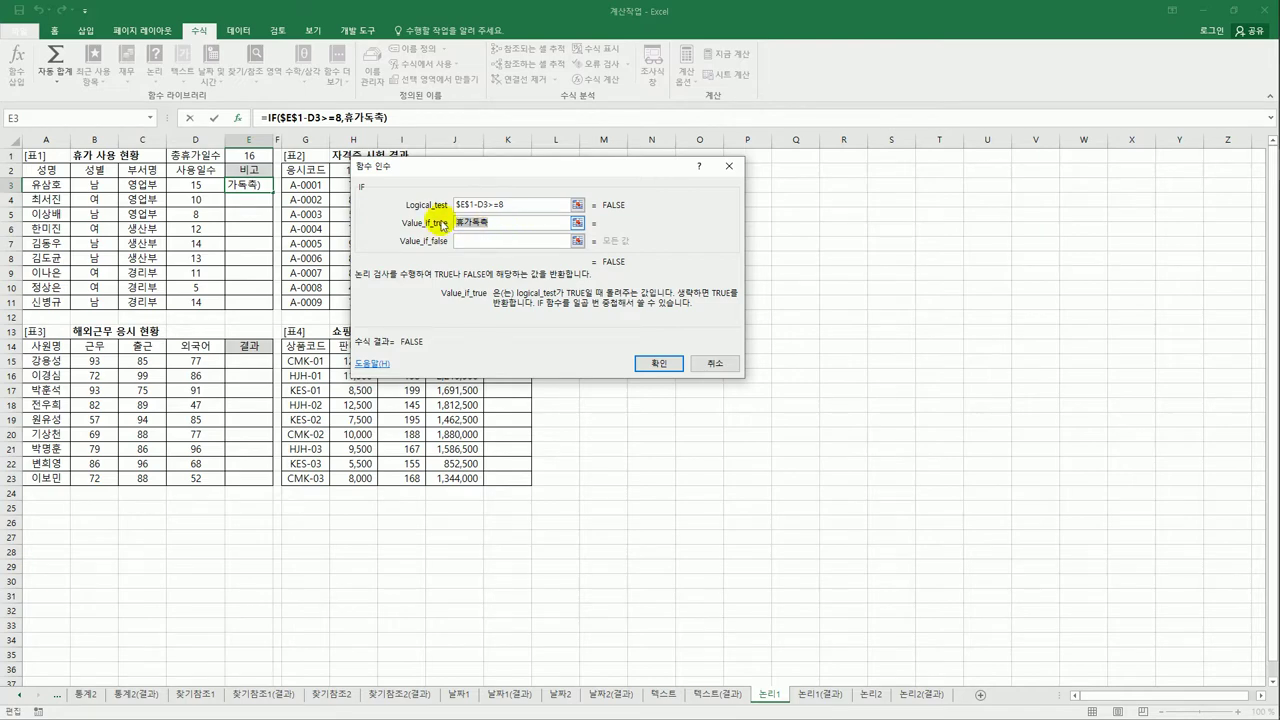
click(484, 242)
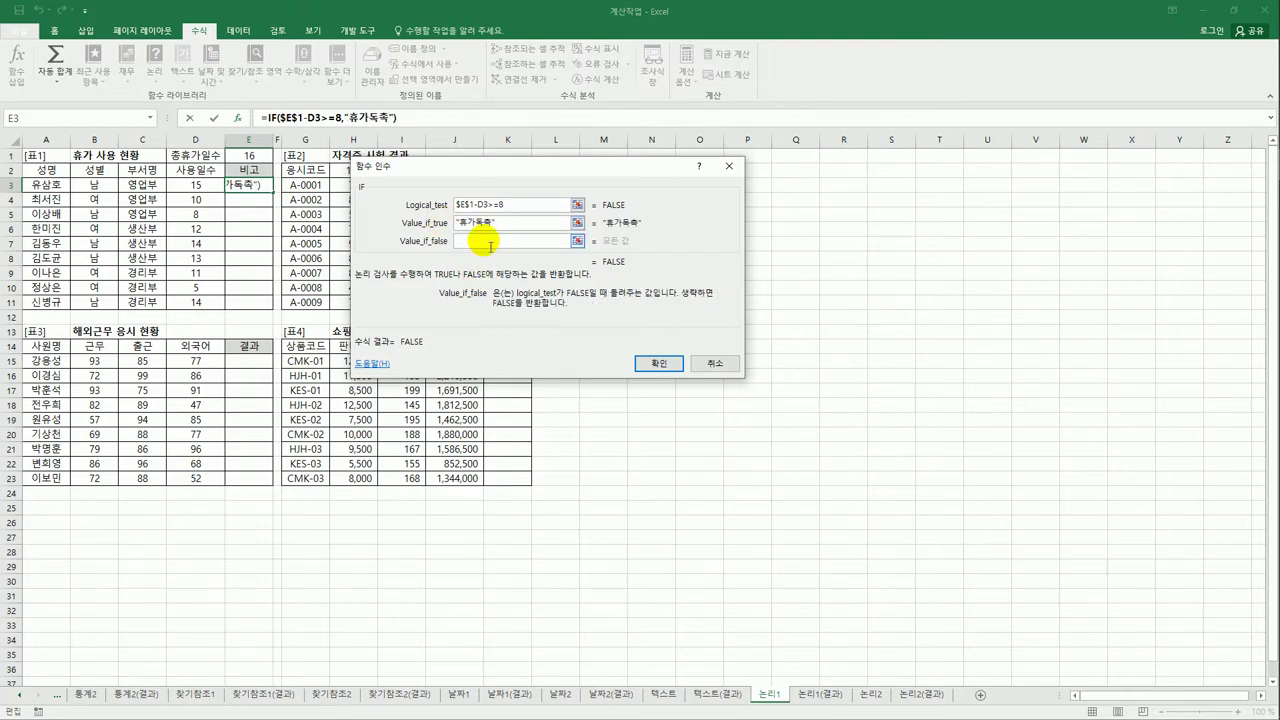
click(492, 221)
- Nest a second IF function as the outer IF's value if false, with the logical test $E$1-D3>=4
click(493, 242)
drag(518, 174, 708, 184)
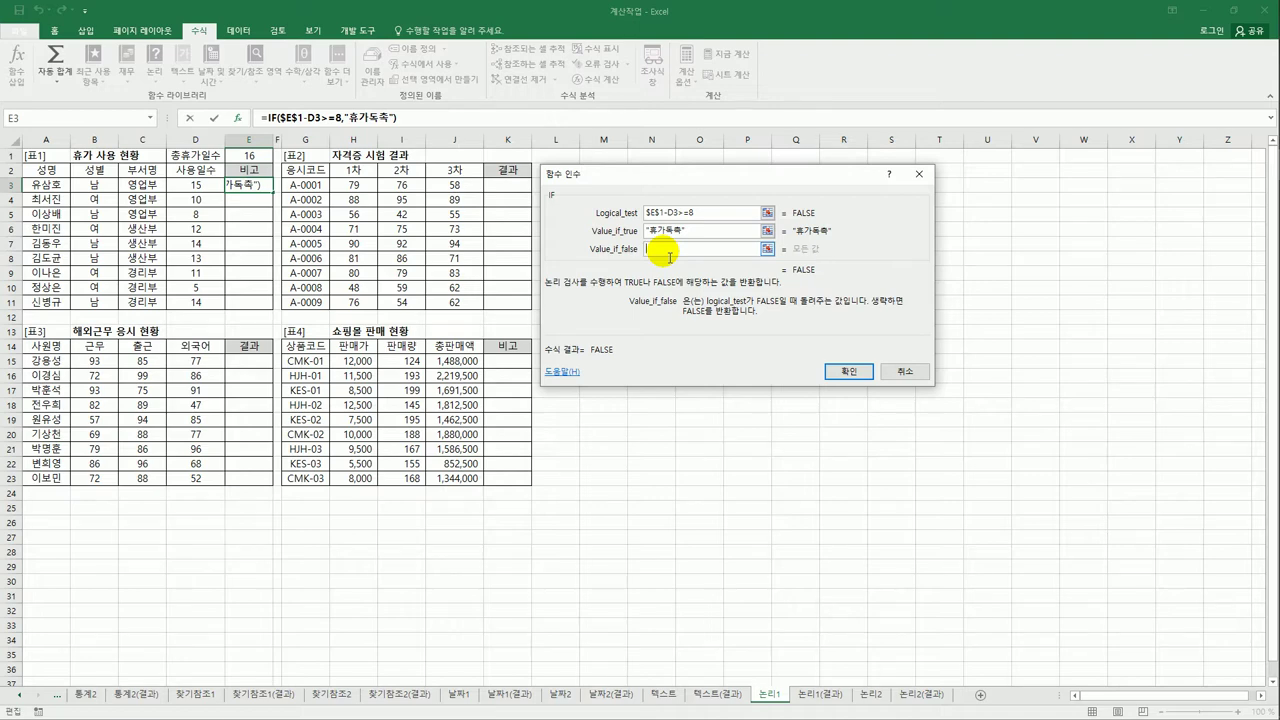
drag(634, 176, 511, 183)
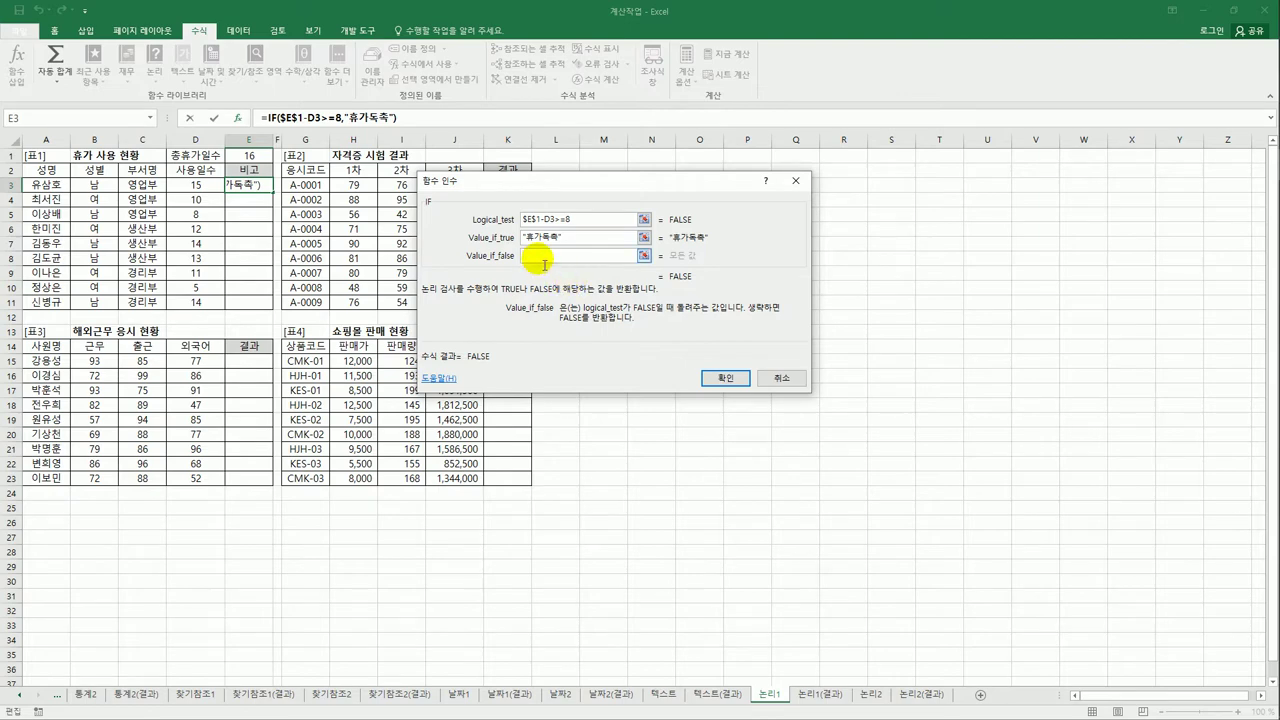
click(150, 118)
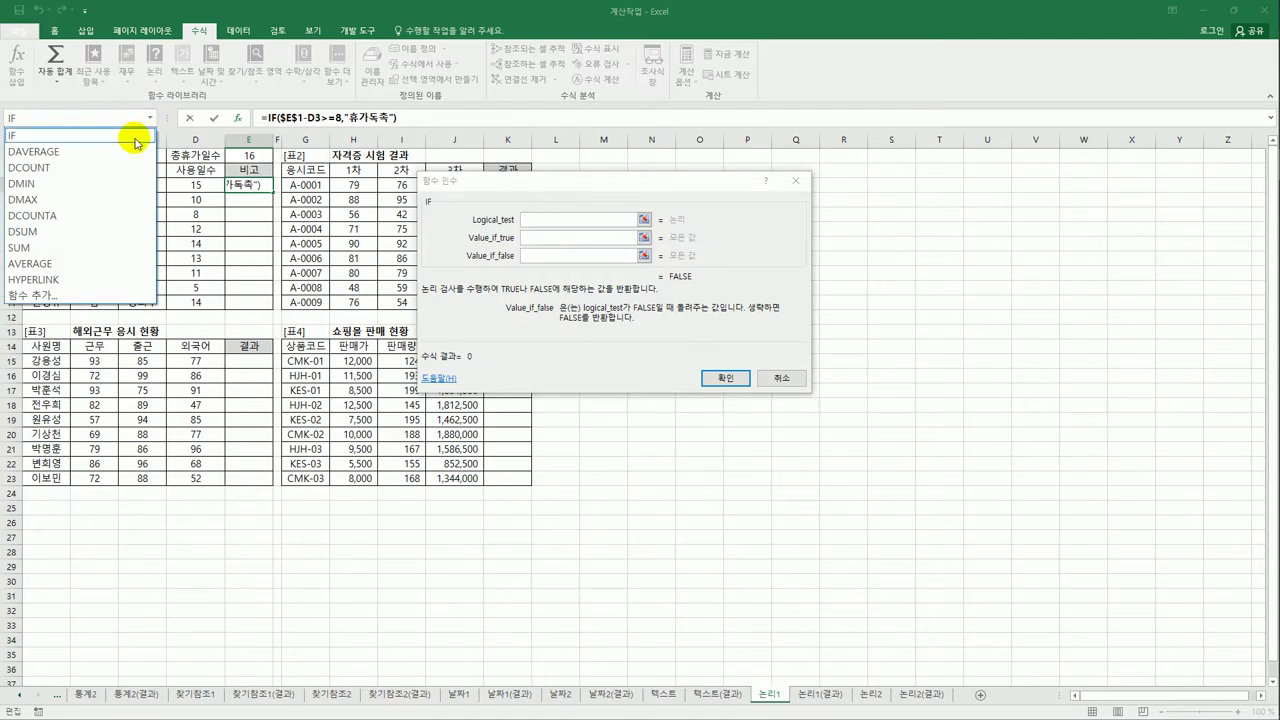
click(134, 135)
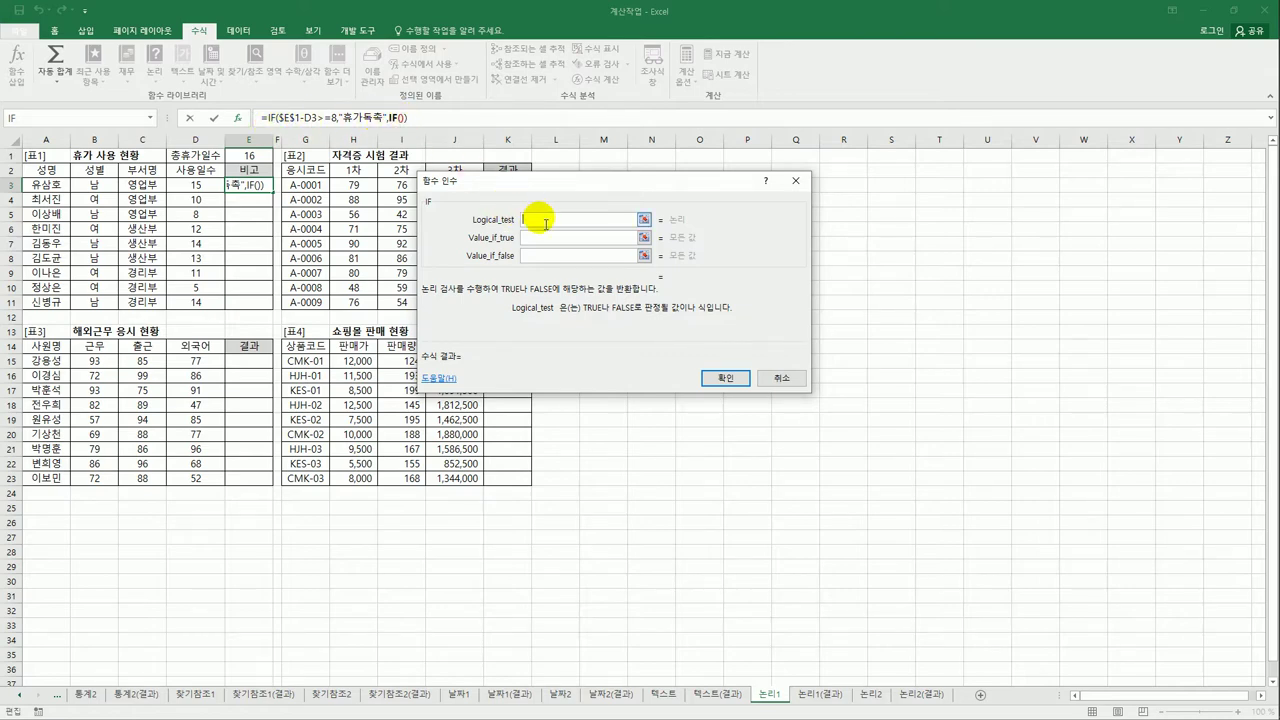
click(255, 158)
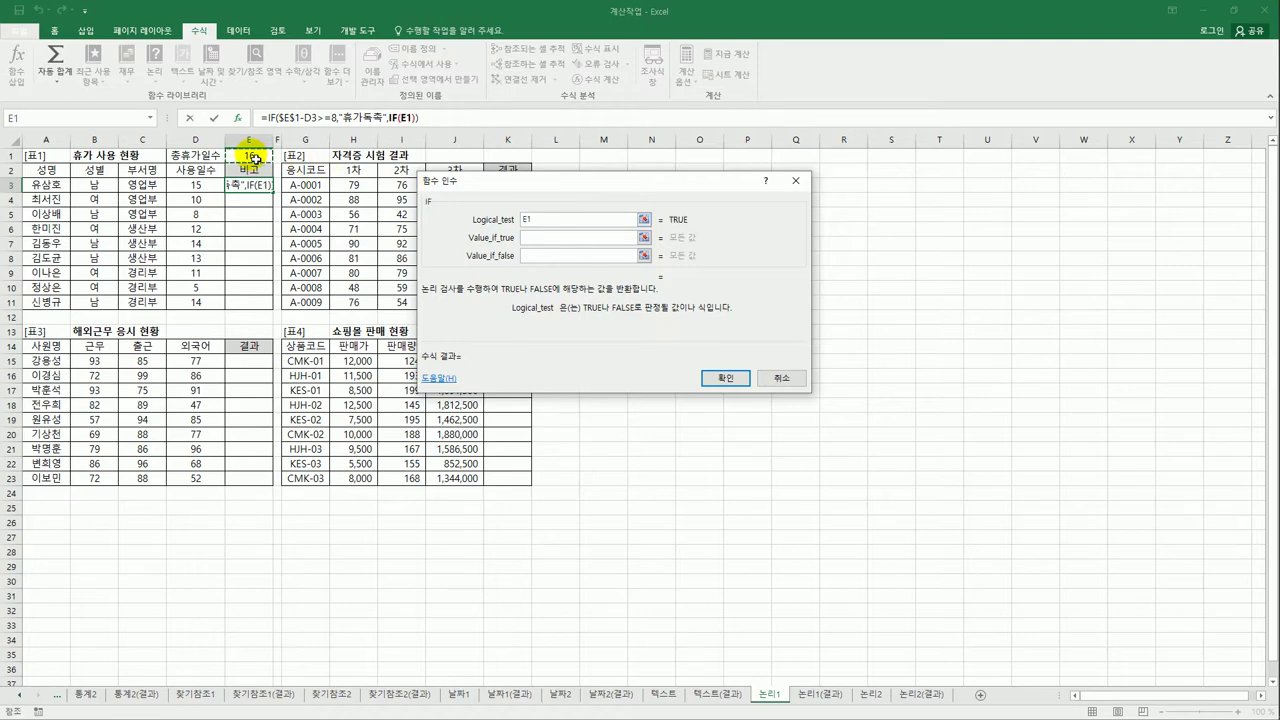
key(F4)
text(-)
click(201, 187)
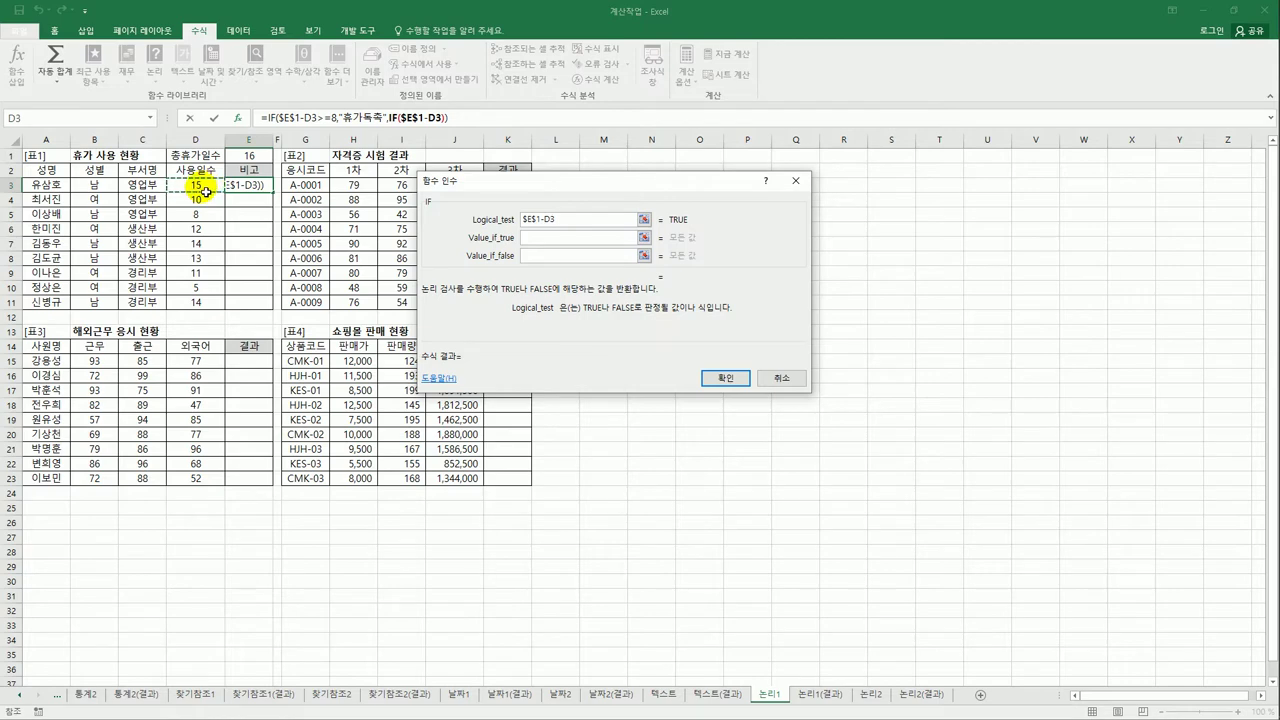
text(>=4)
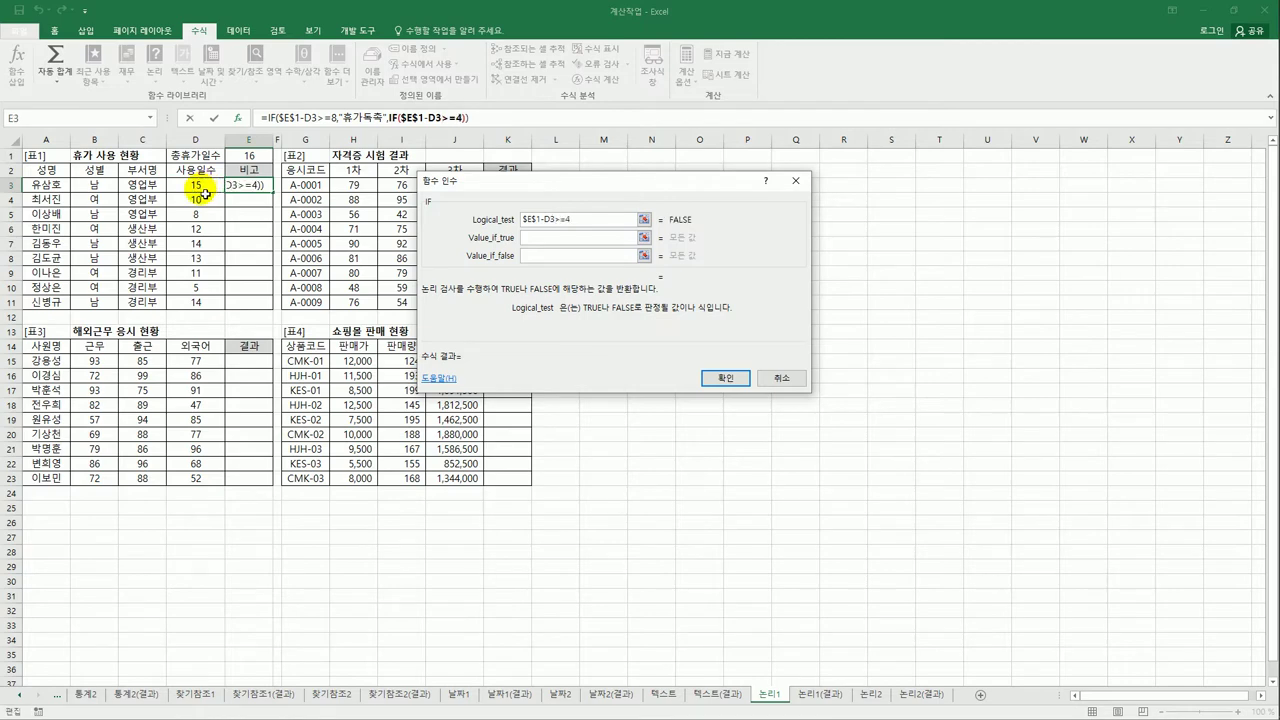
- Set the nested IF to return 휴가권장 if true and an empty string "" if false, and confirm the formula
click(592, 240)
text(ㅎ)
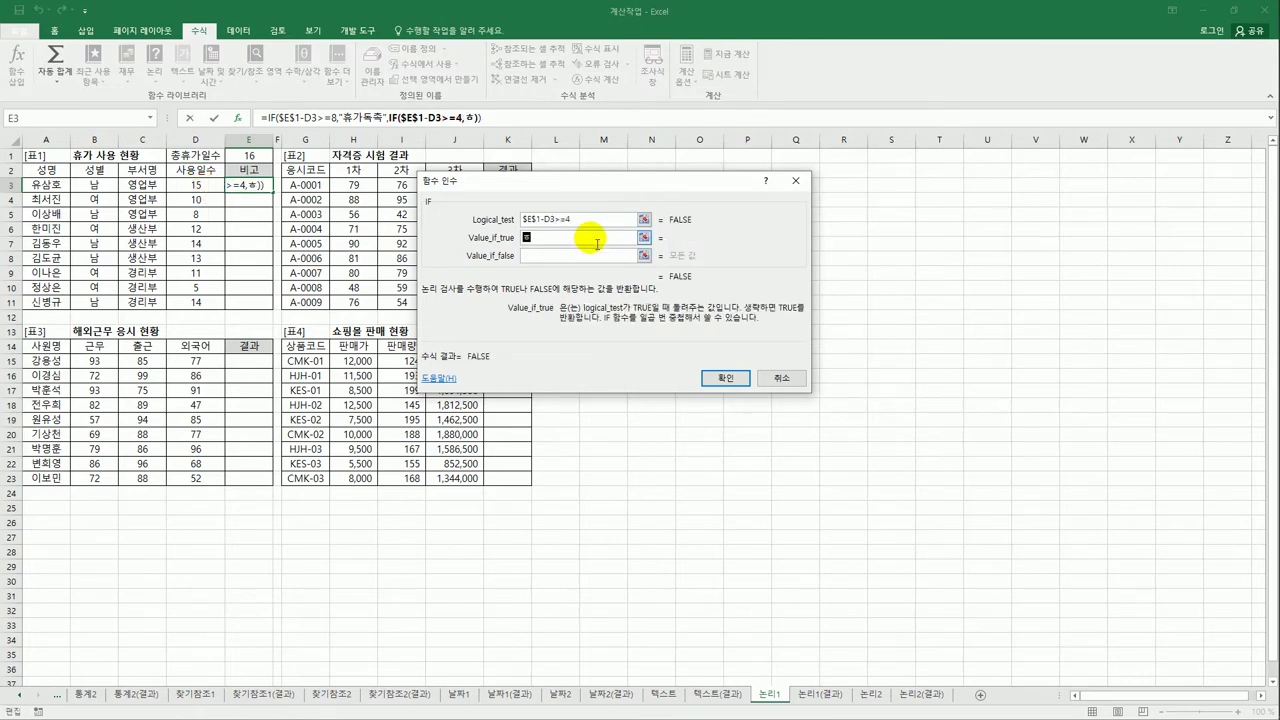
text(가권장)
key(Tab)
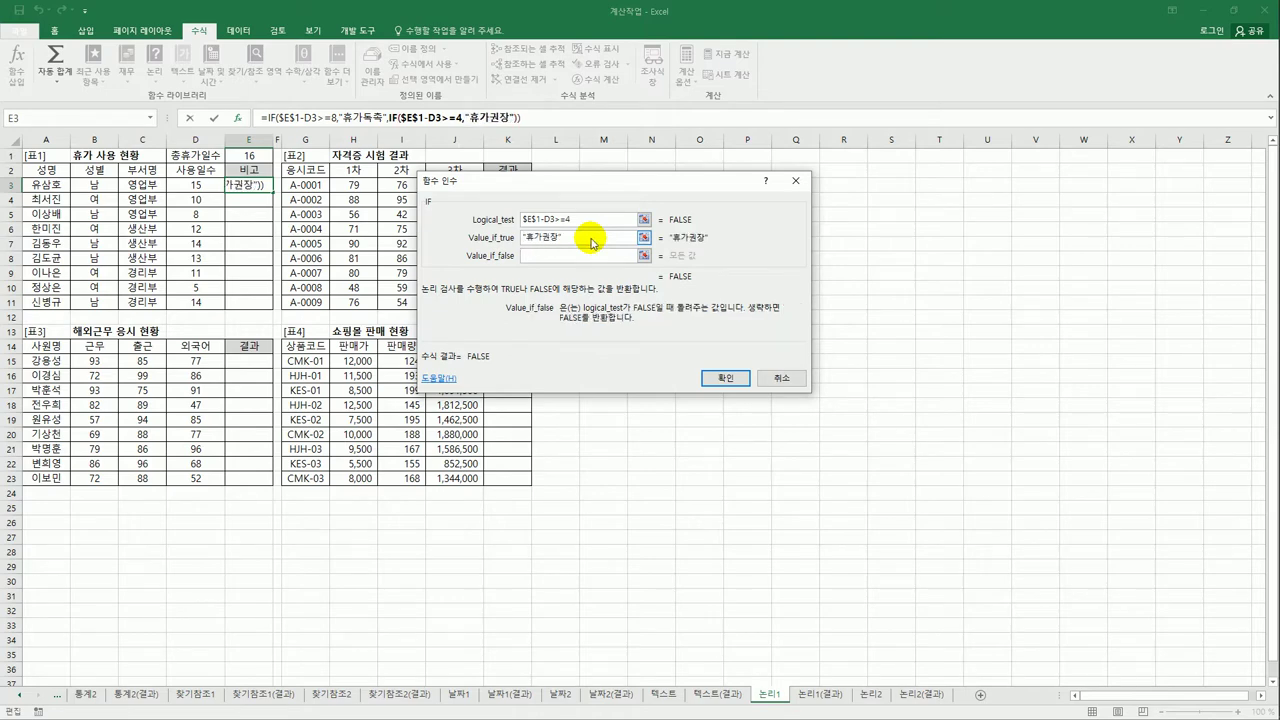
text("")
click(722, 379)
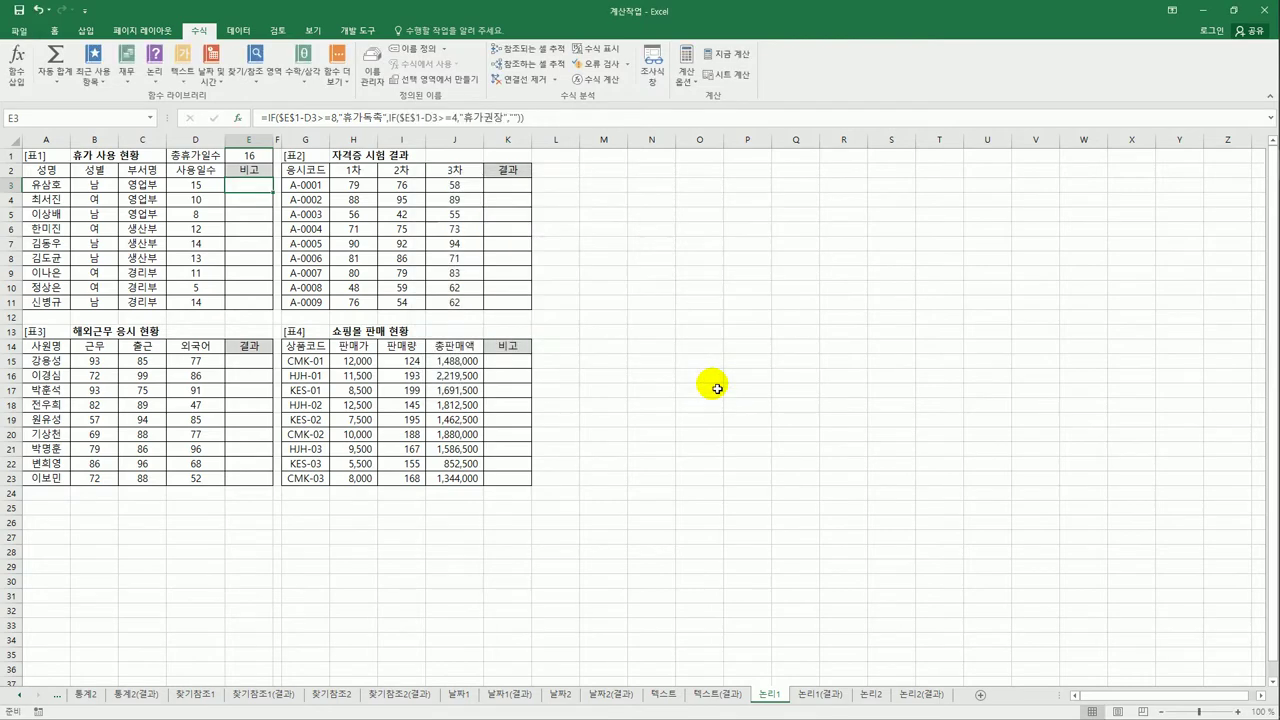
- Copy the E3 formula down through E11 and check the copied formula in E11
drag(272, 192, 283, 313)
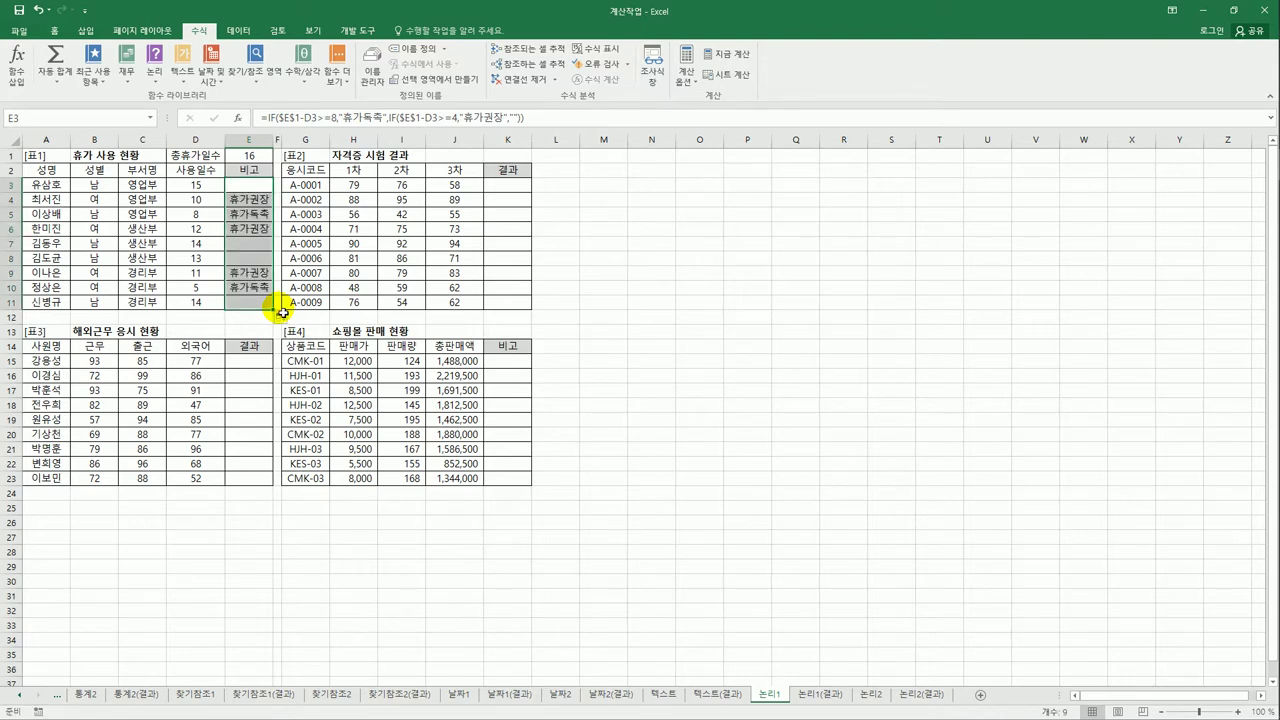
click(258, 307)
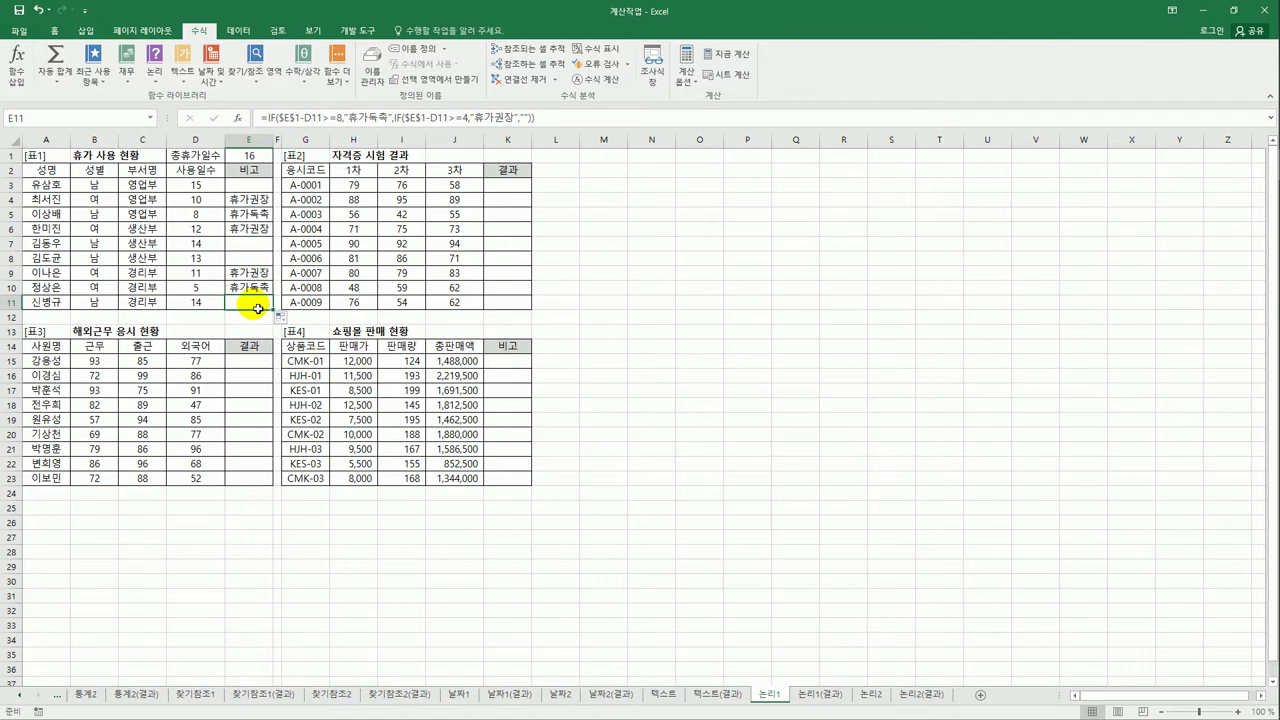
- Examine the three round scores of the first candidates in table 2
click(500, 190)
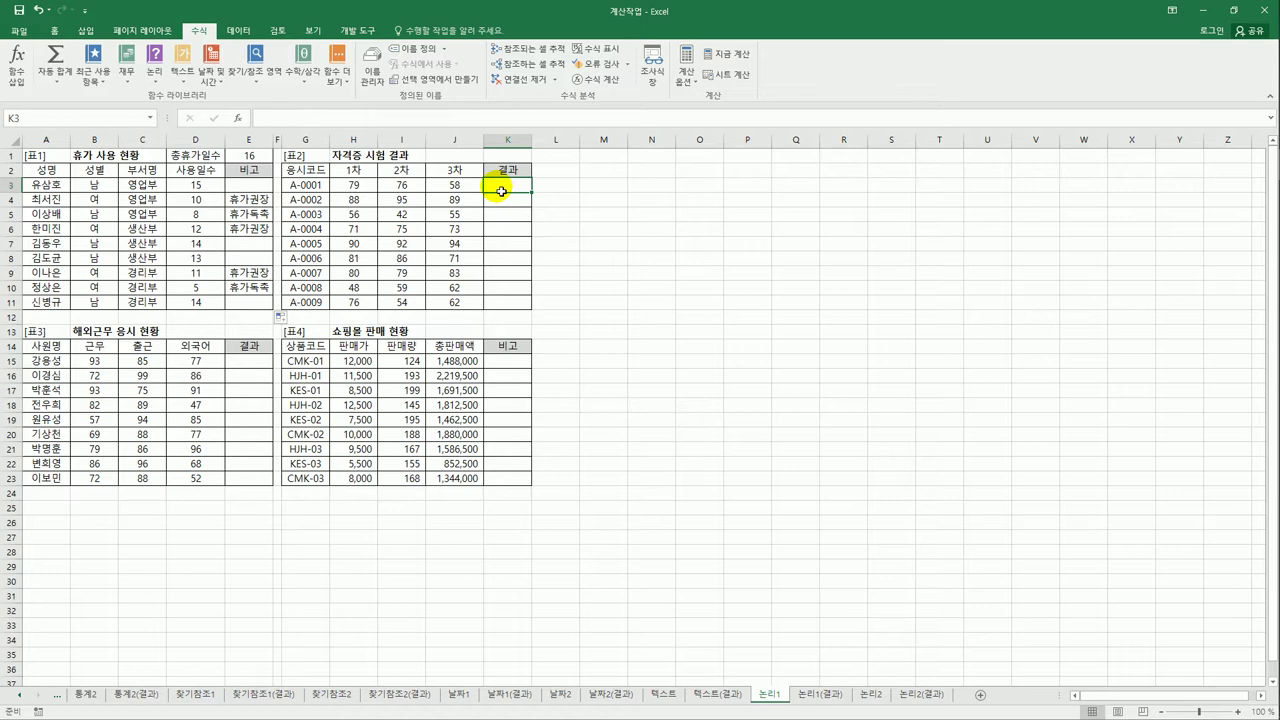
drag(355, 185, 460, 186)
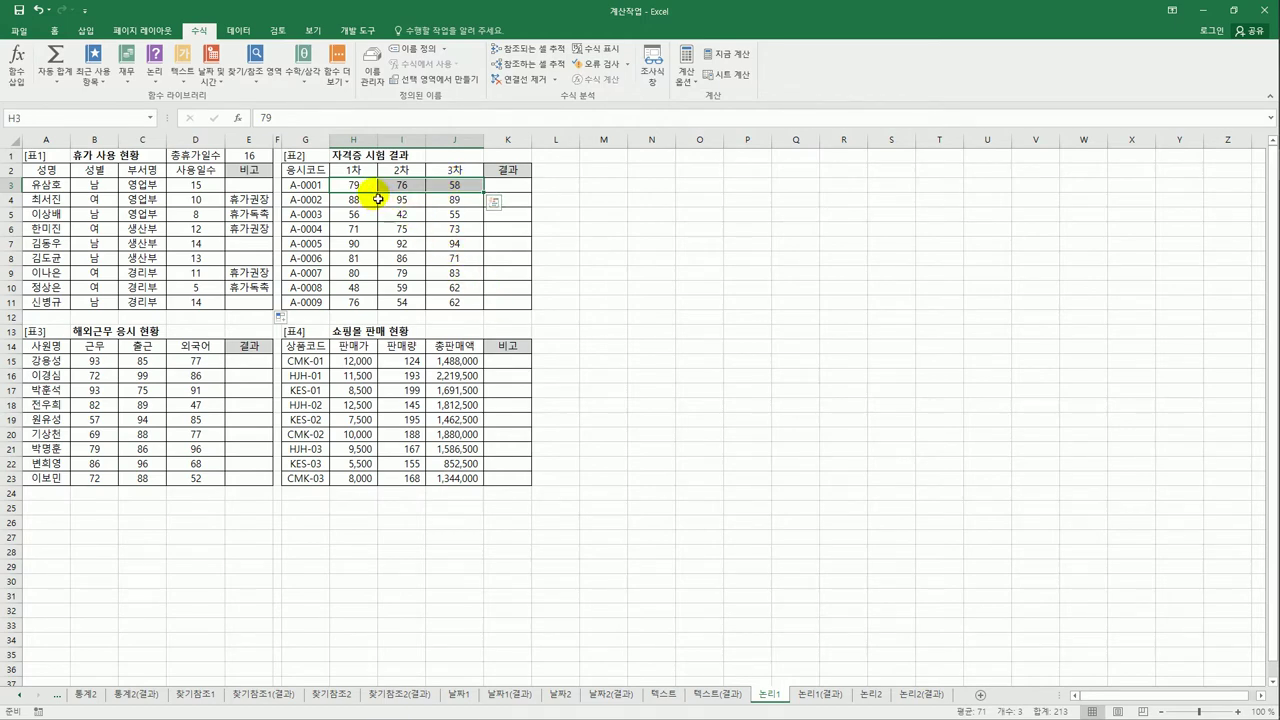
drag(360, 185, 440, 188)
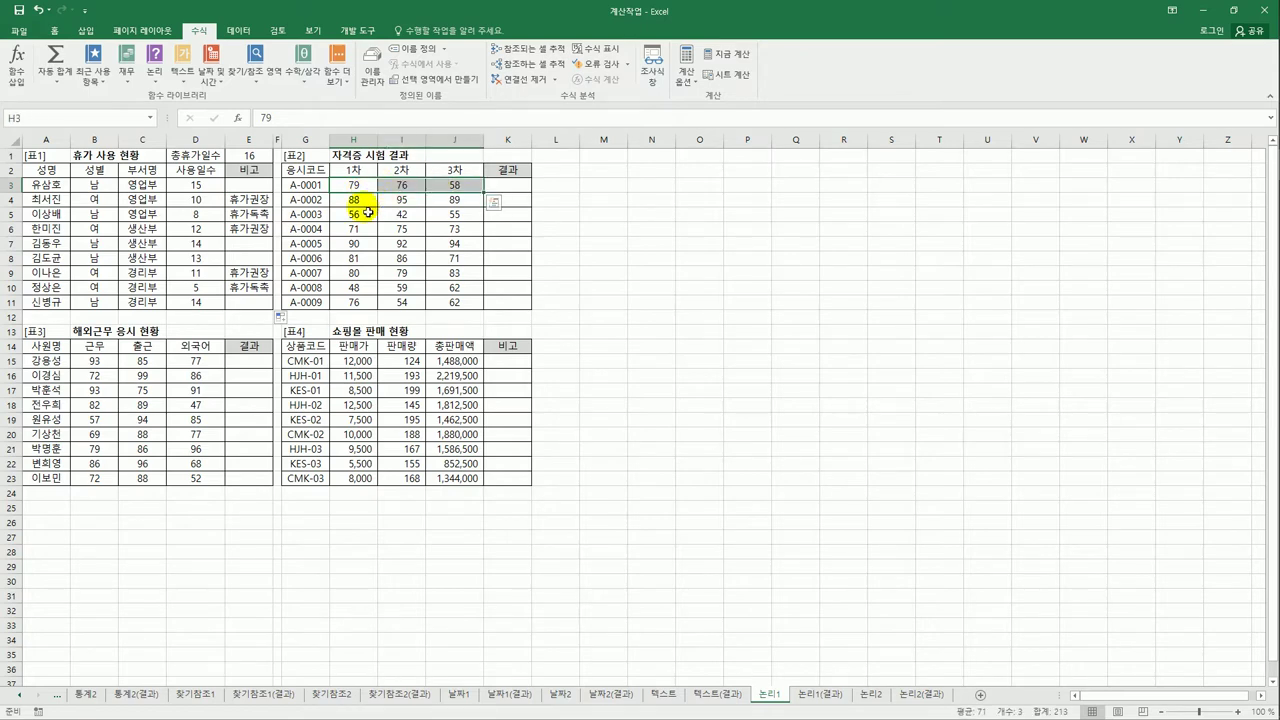
drag(360, 203, 447, 205)
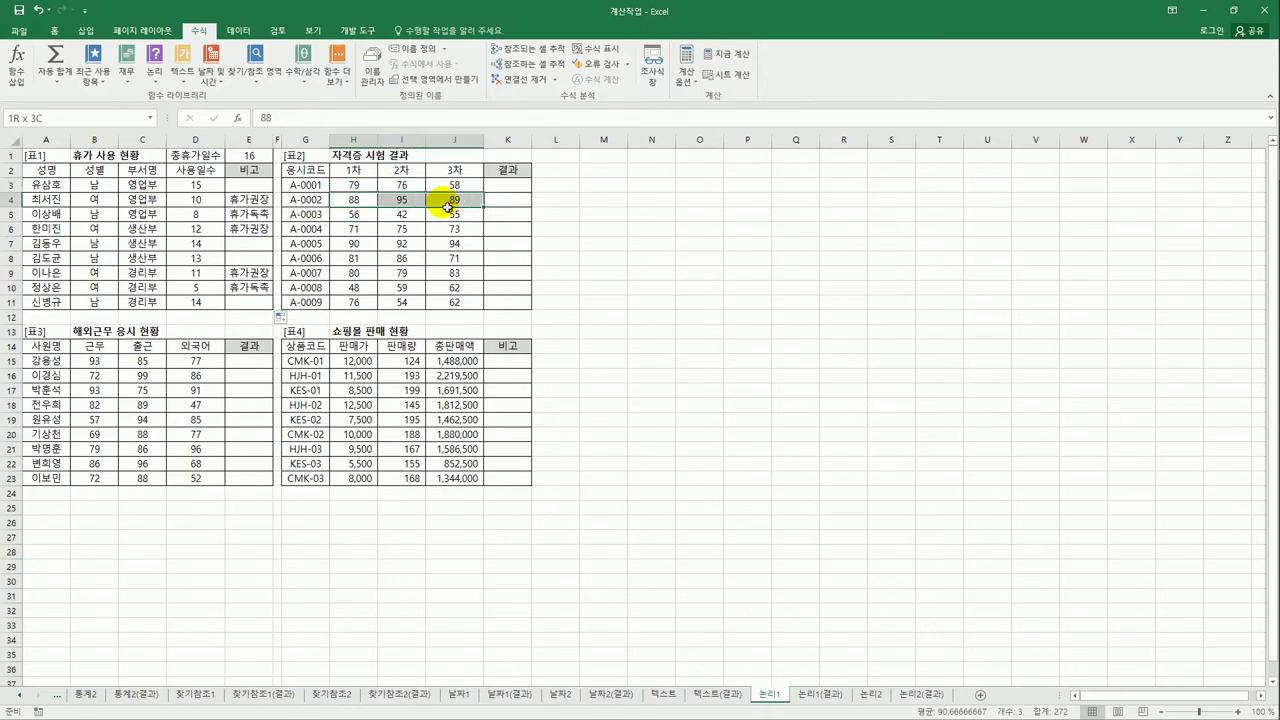
drag(358, 214, 468, 230)
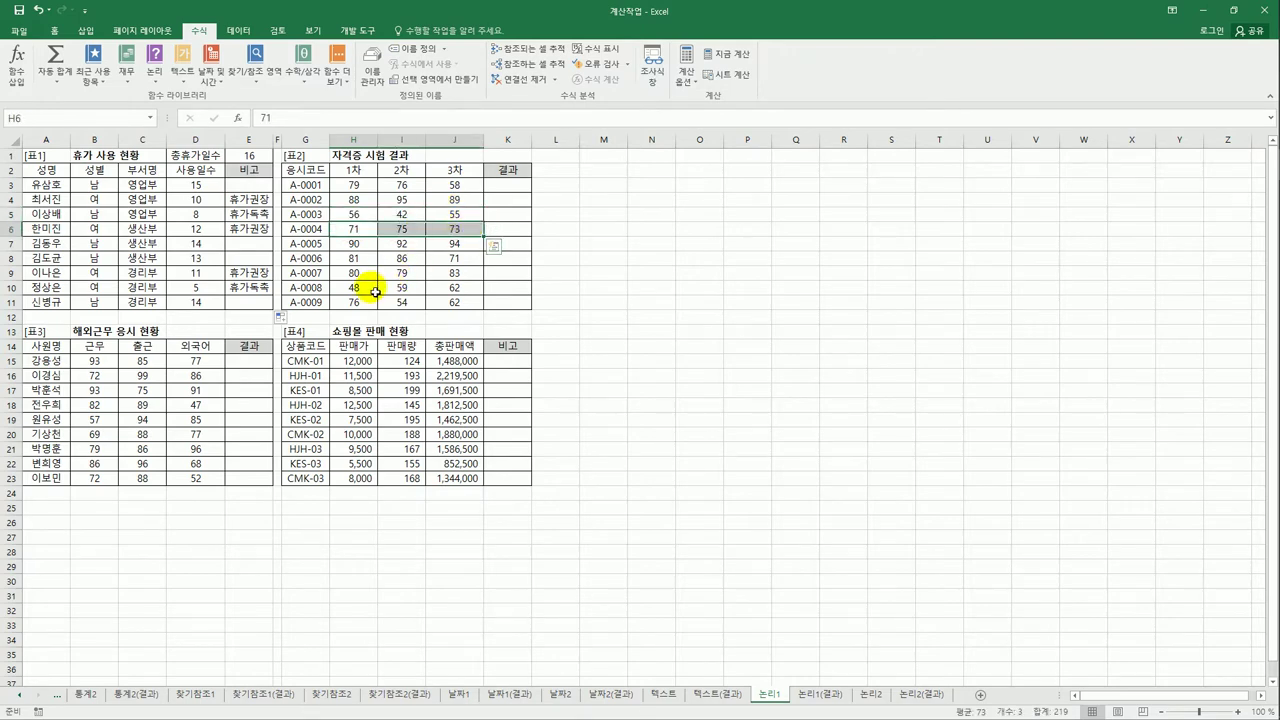
- Insert an OR function in K3 of table 2 with H3>=80 as its first condition
click(495, 188)
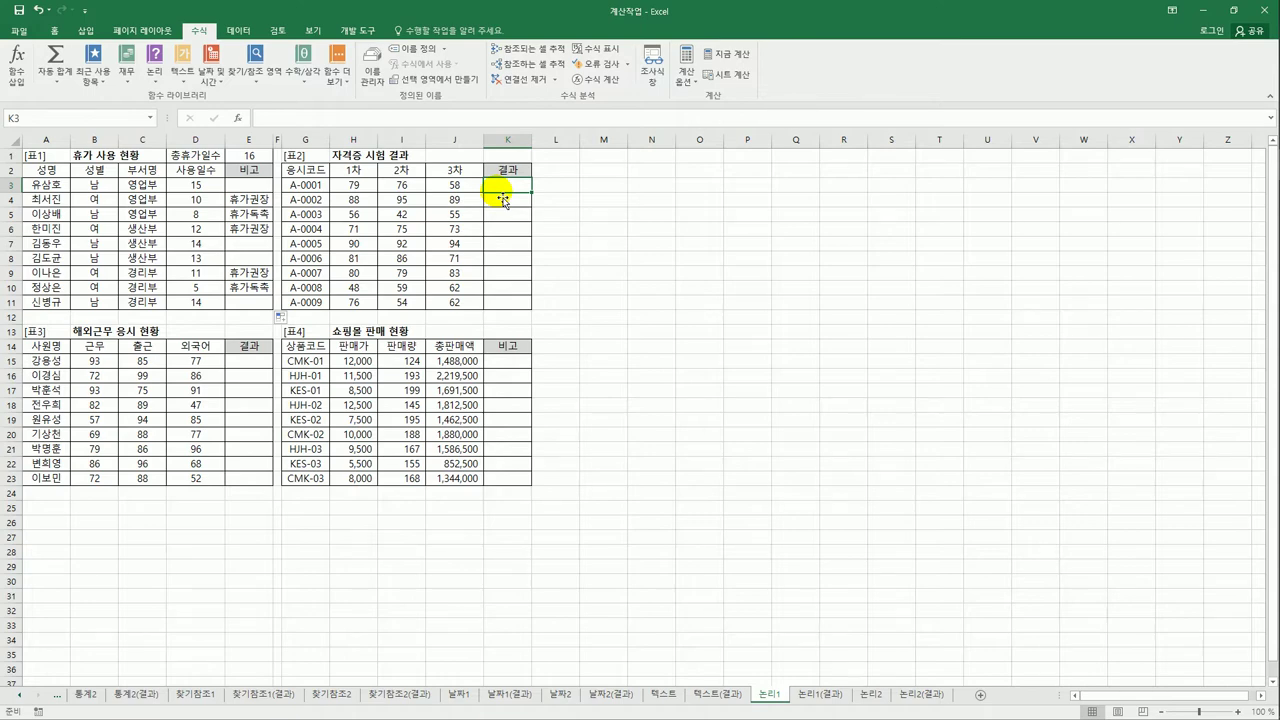
click(155, 68)
click(169, 192)
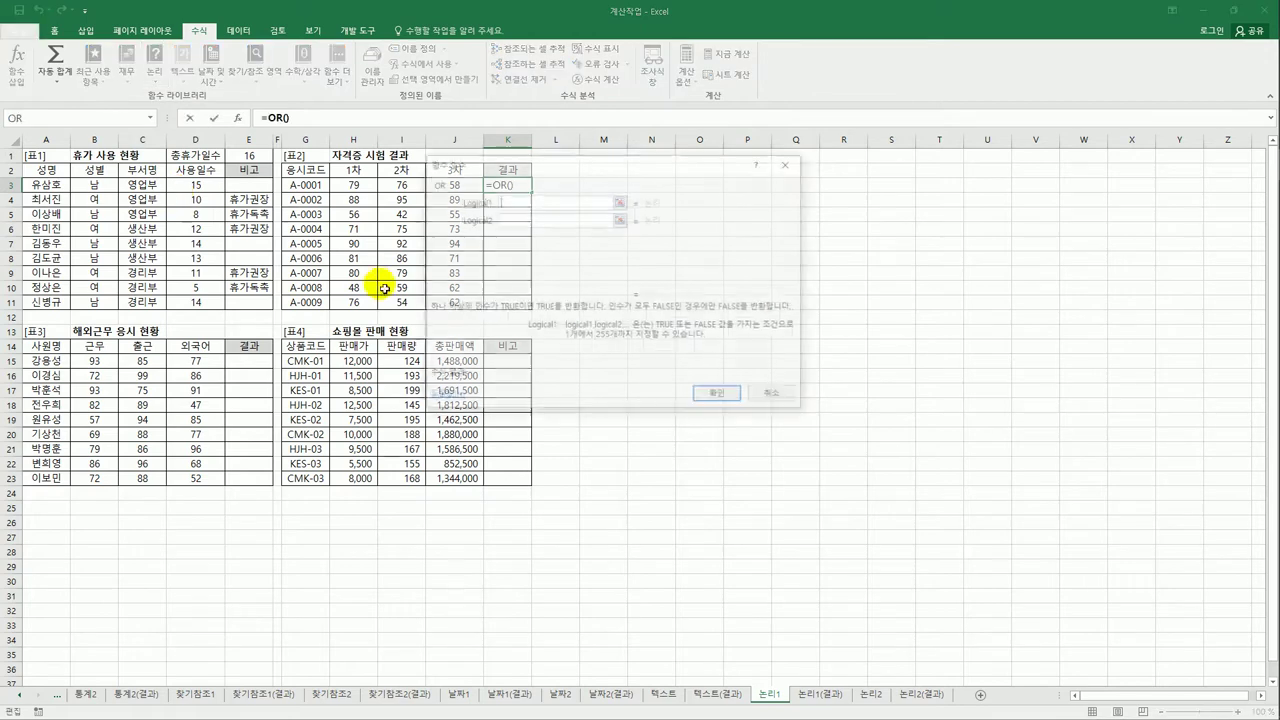
drag(560, 165, 727, 188)
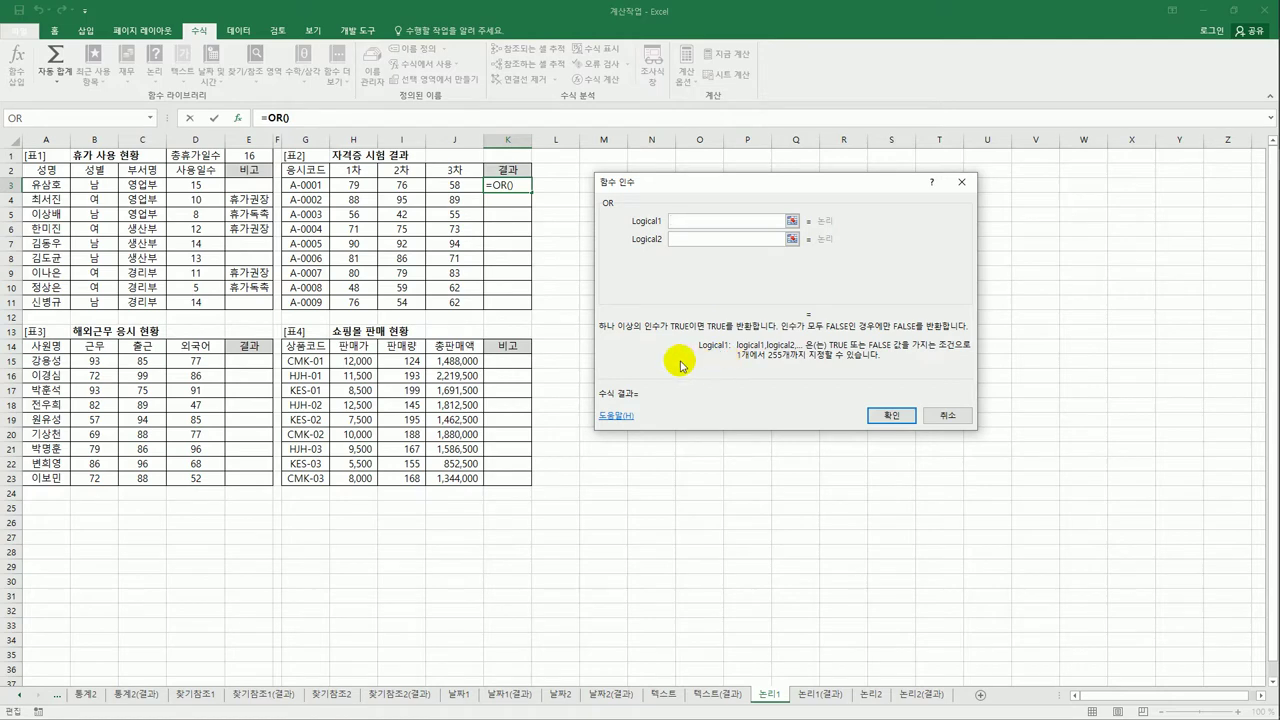
click(343, 187)
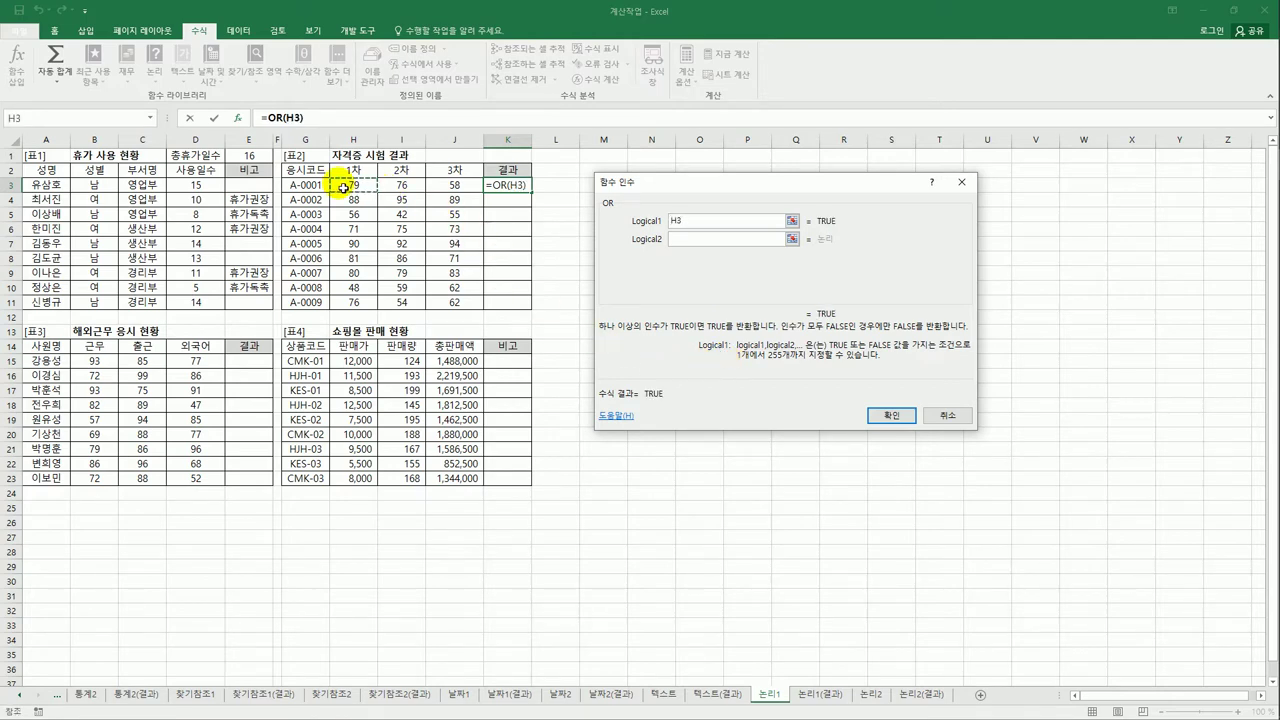
text(>=80)
key(Tab)
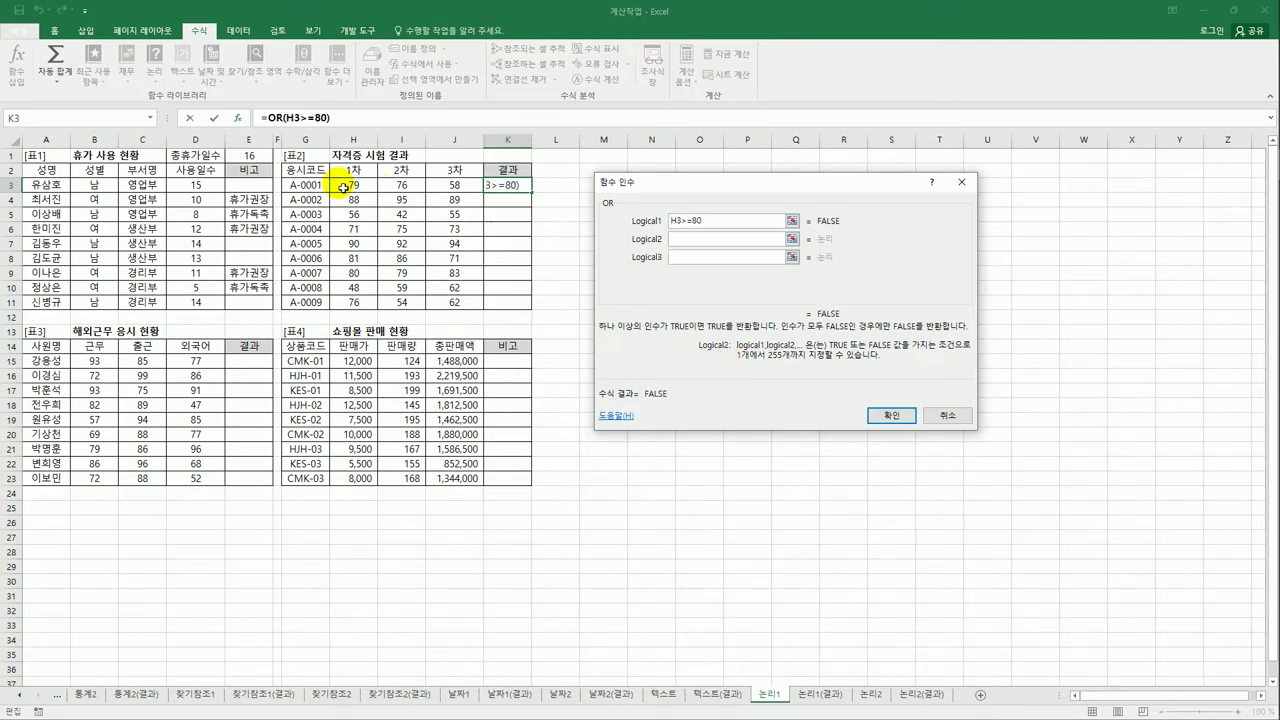
- Add I3>=80 and J3>=80 as the second and third OR conditions and confirm the formula
click(397, 187)
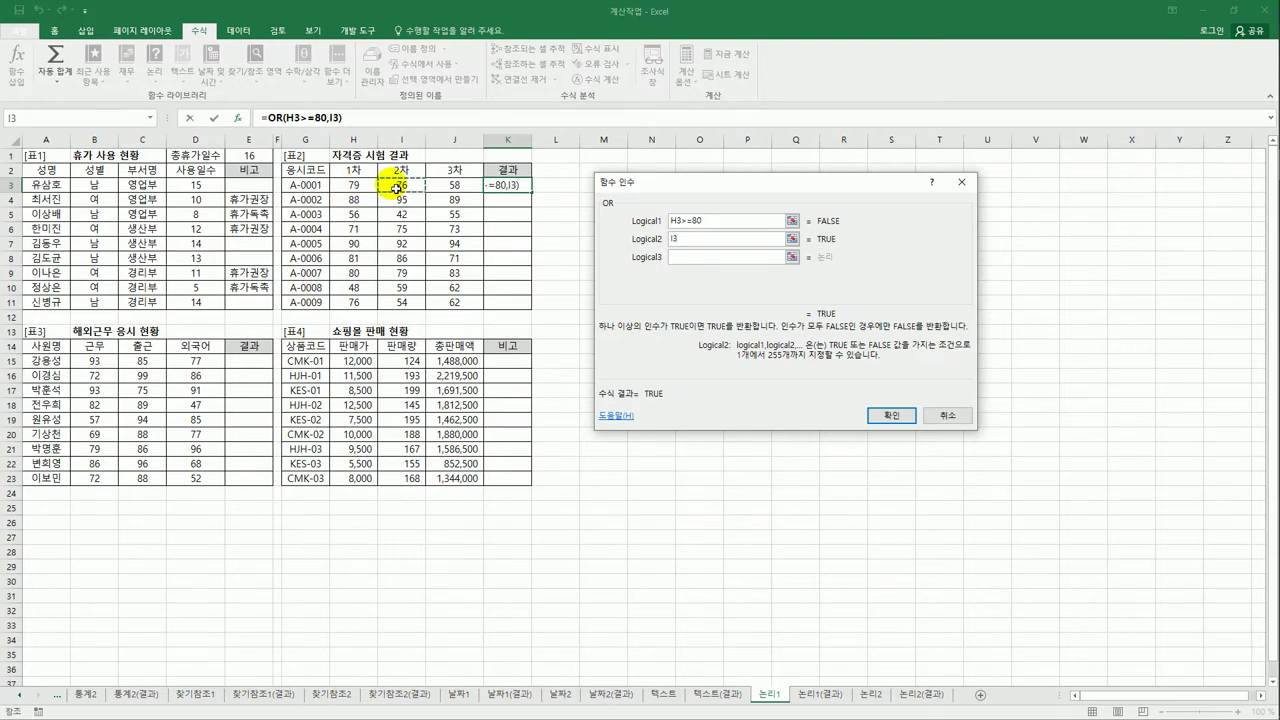
text(>=80)
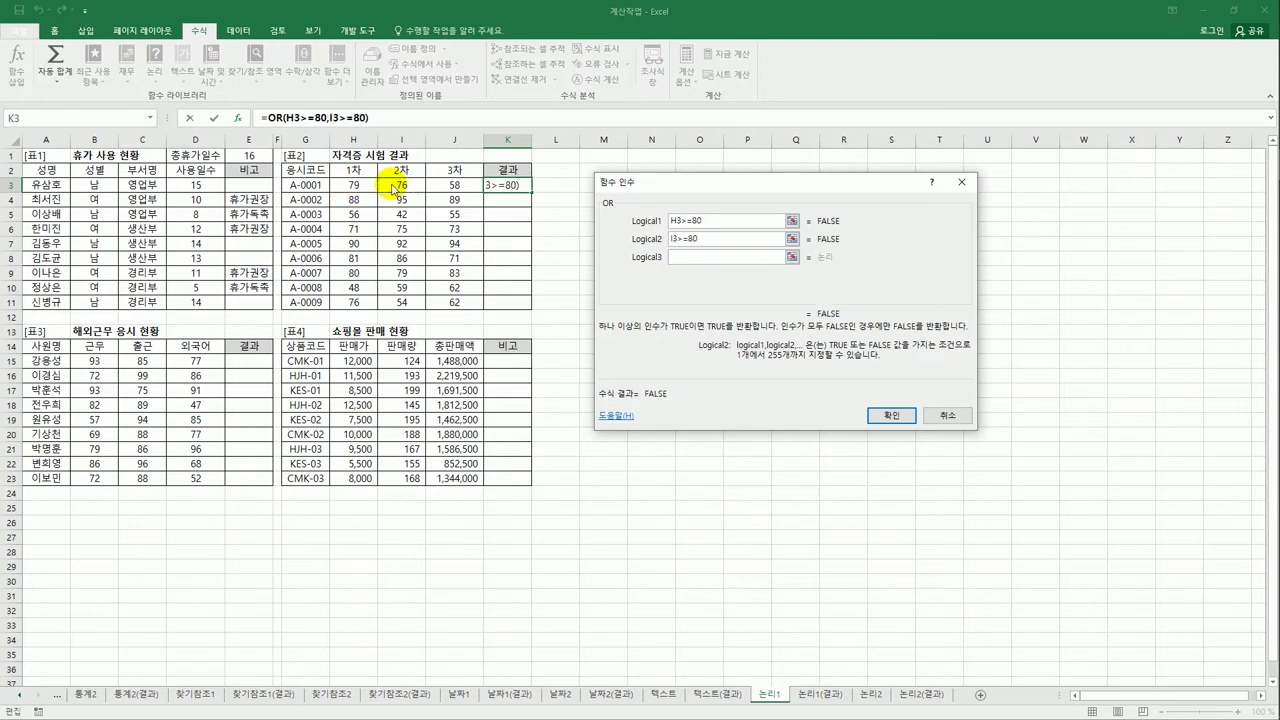
key(Tab)
click(470, 190)
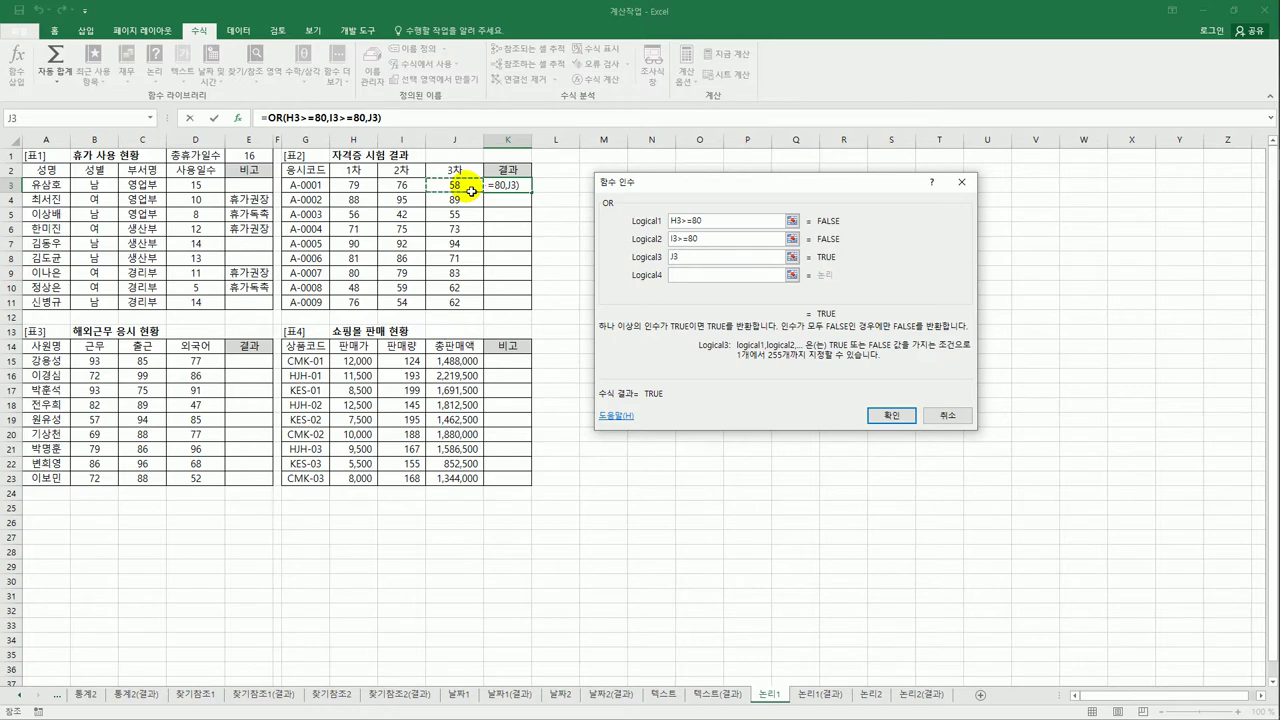
text(>)
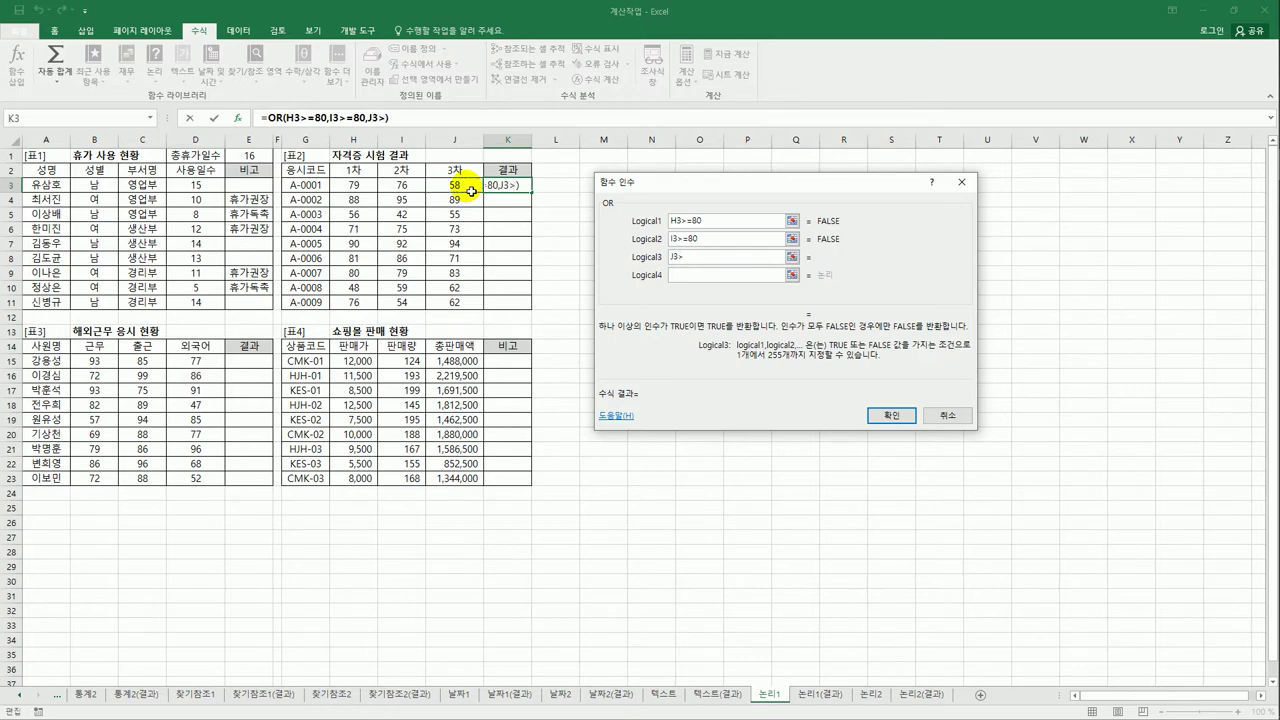
text(=80)
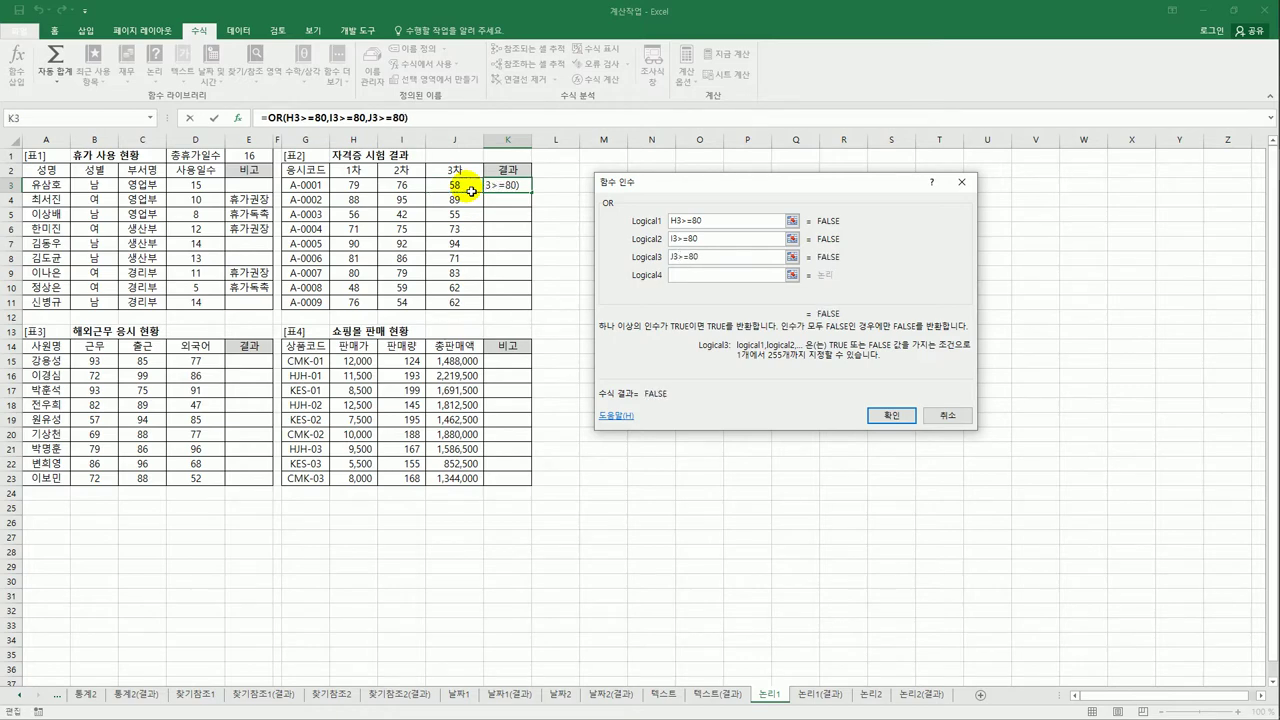
click(891, 414)
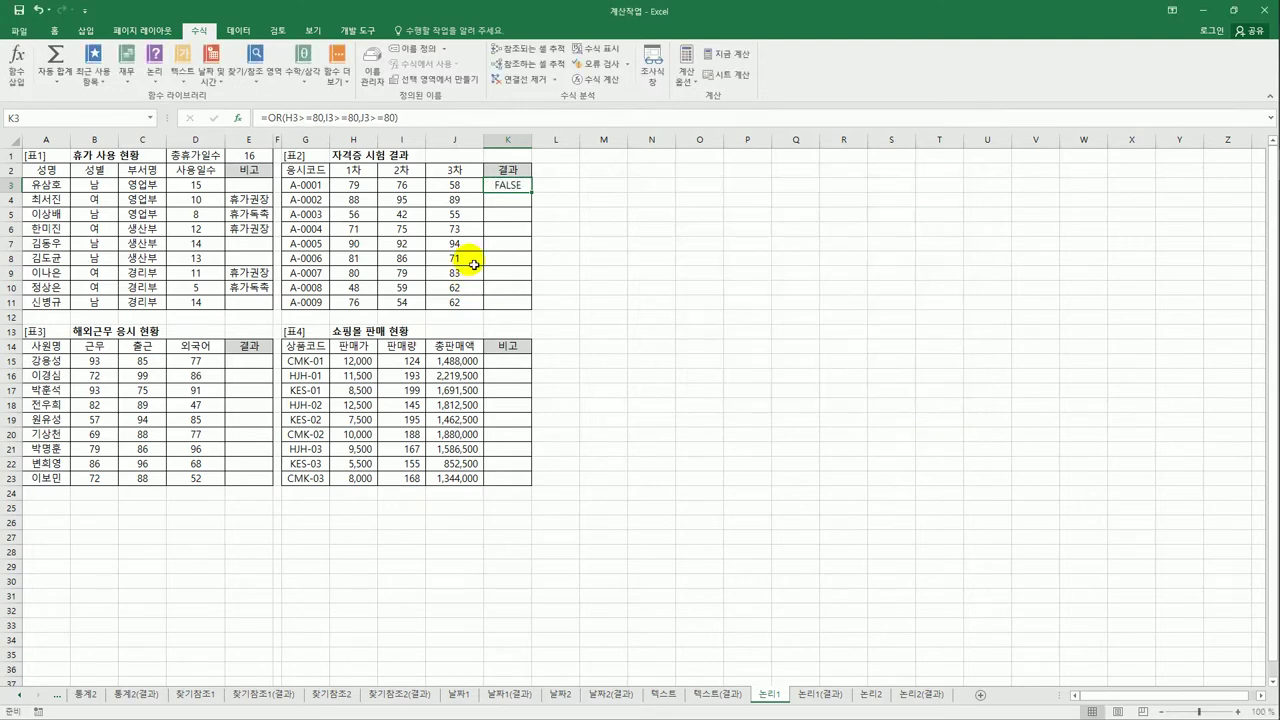
- Copy the K3 formula down through K11 and check the results against the scores of candidates A-0006 and A-0007
drag(531, 192, 521, 311)
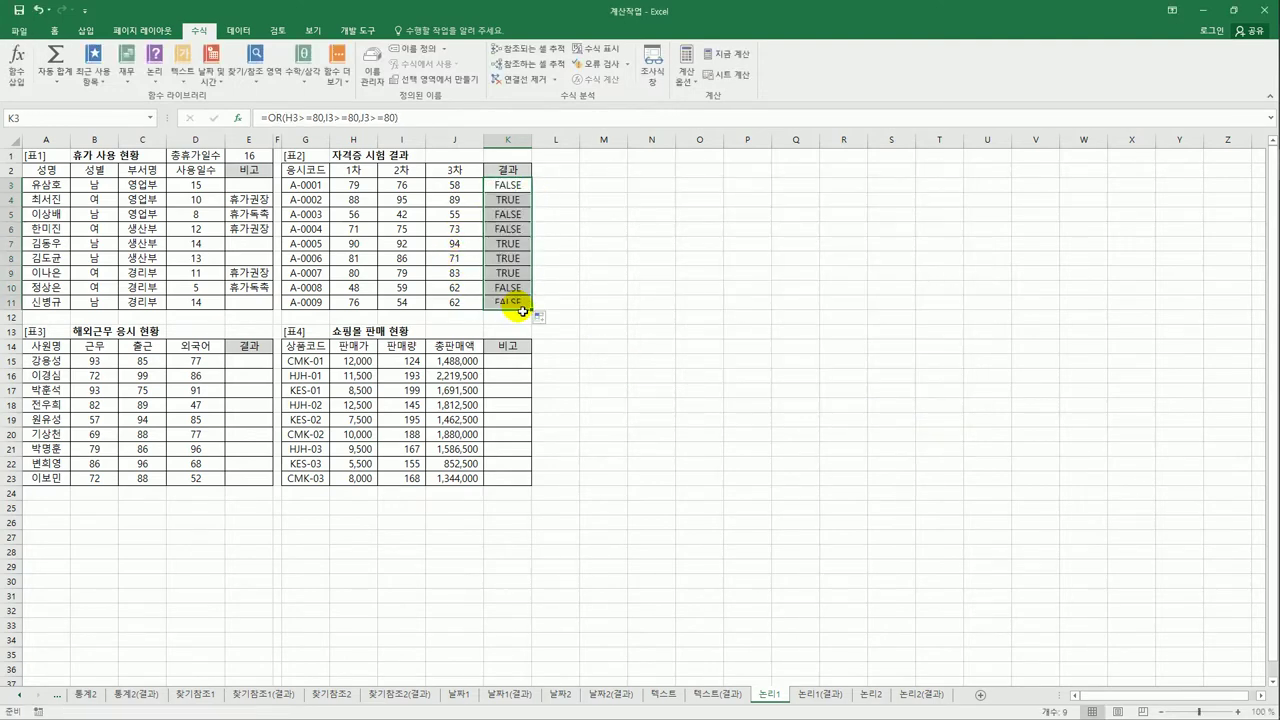
click(497, 200)
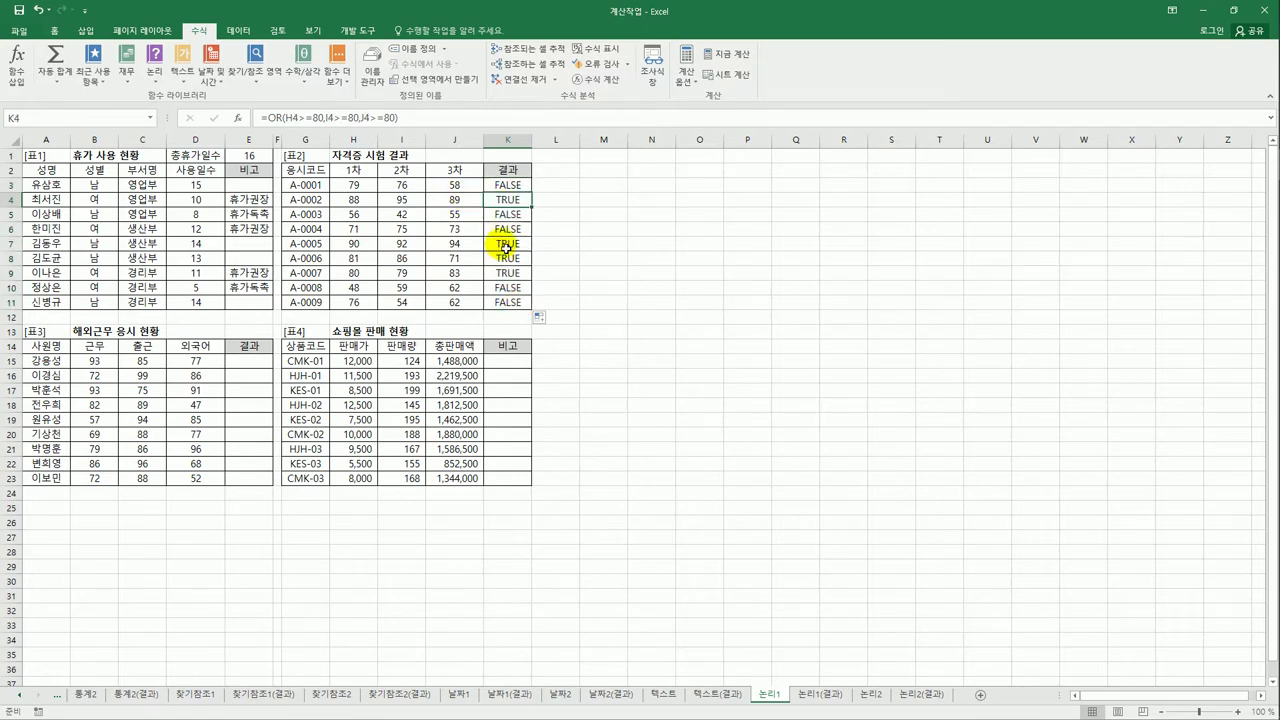
drag(356, 258, 409, 260)
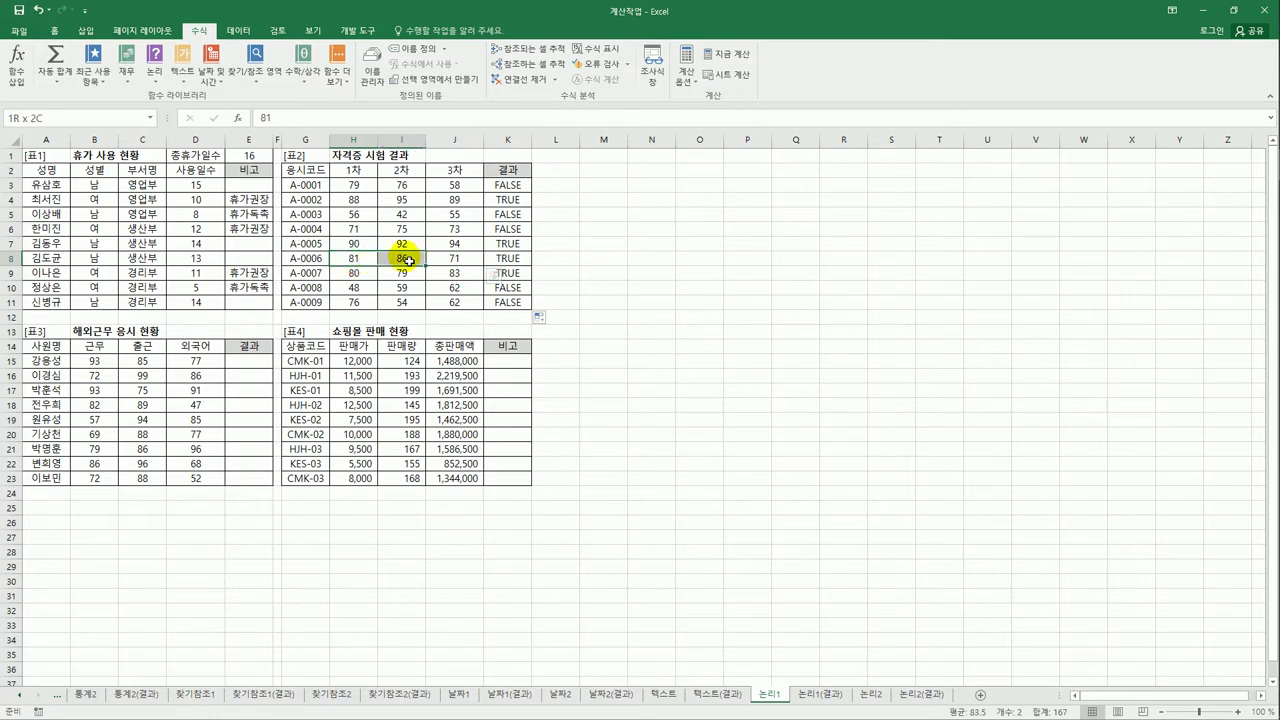
click(507, 274)
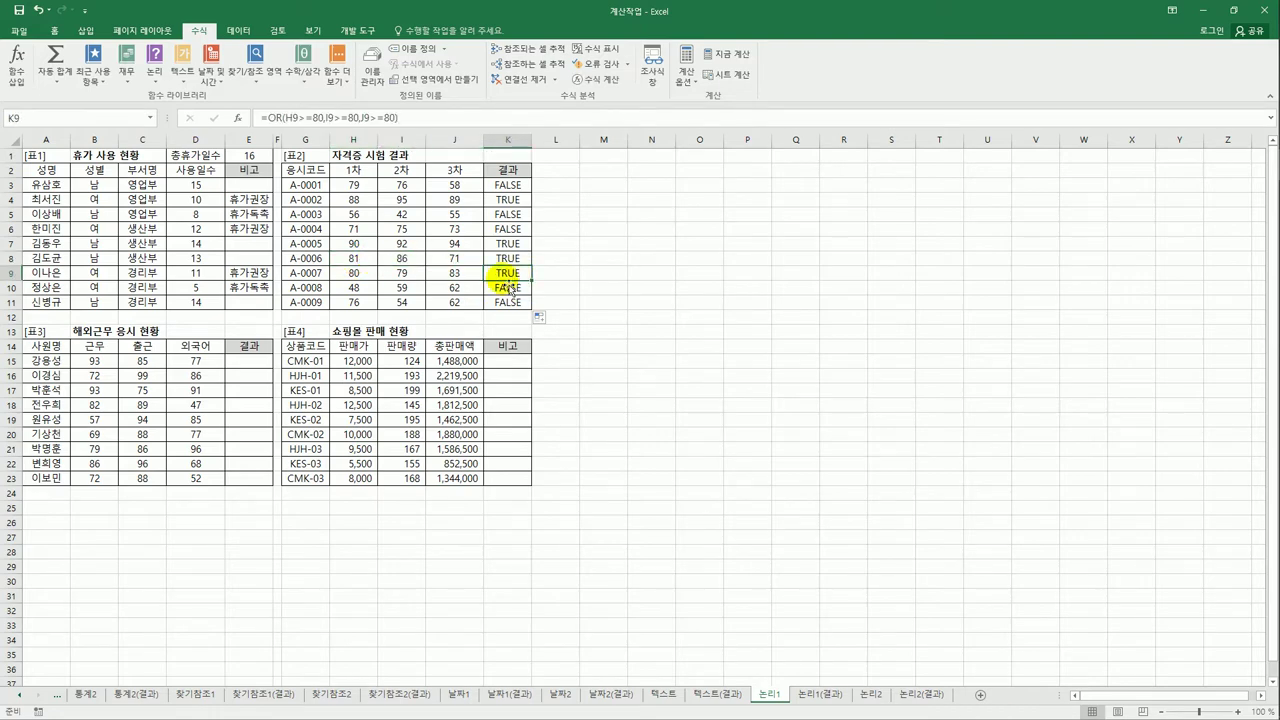
click(355, 276)
click(440, 274)
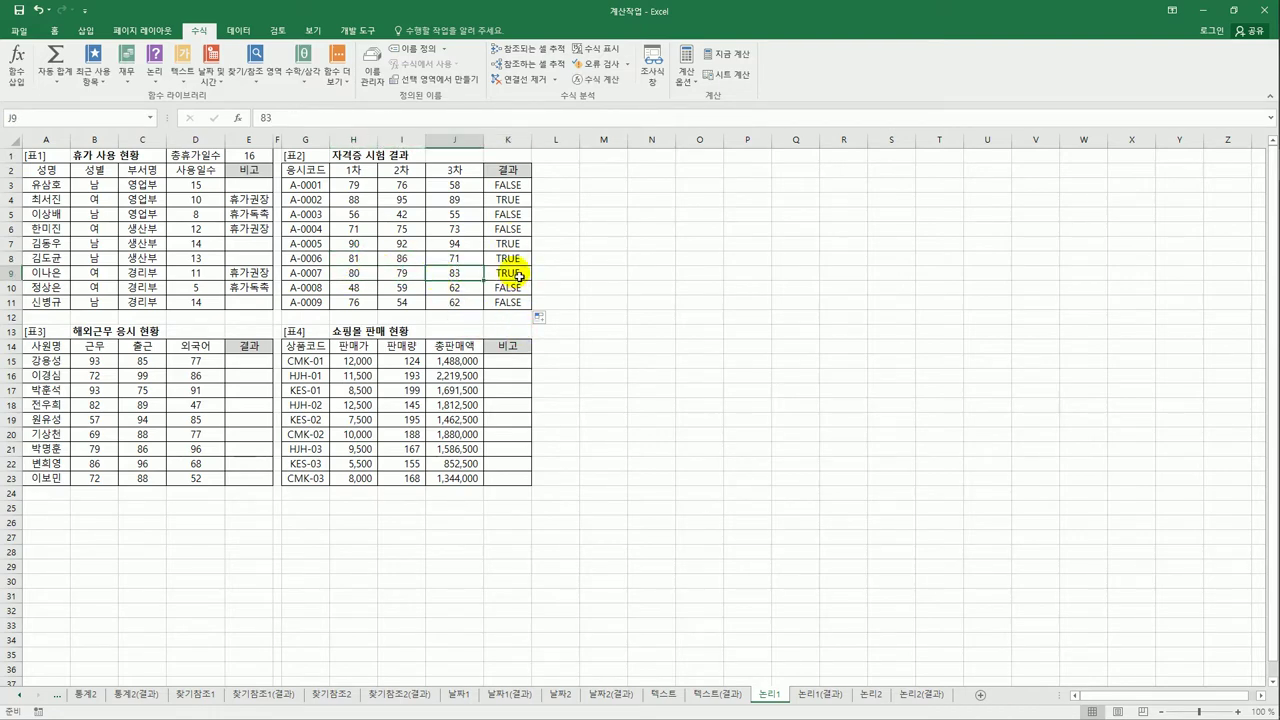
drag(517, 187, 523, 304)
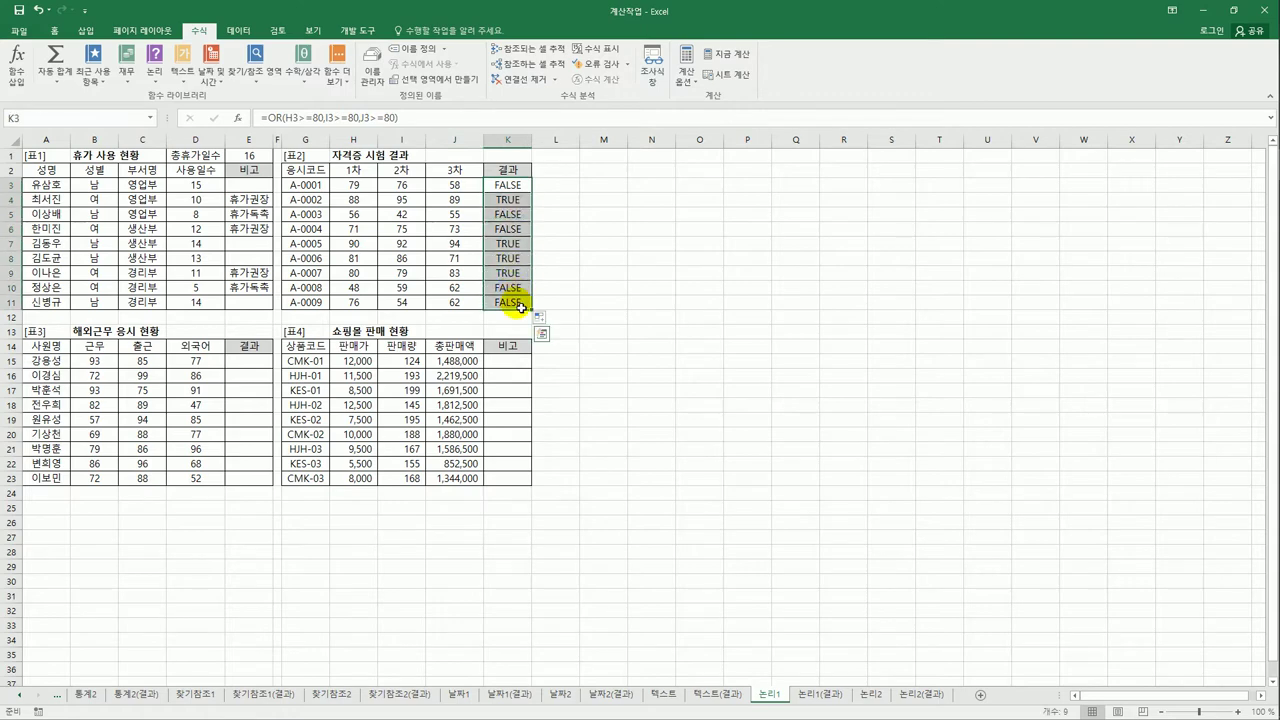
- Wrap the OR function in K3 in an IF function so that it serves as the logical test
click(513, 185)
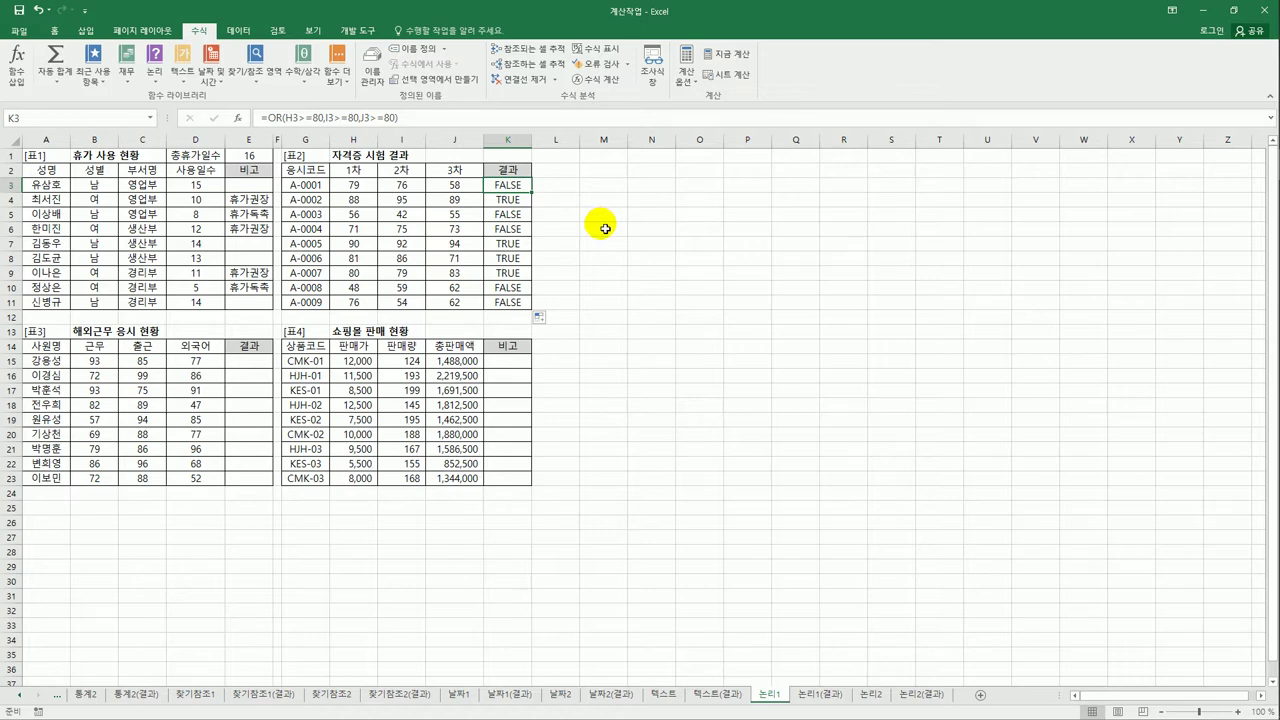
click(270, 118)
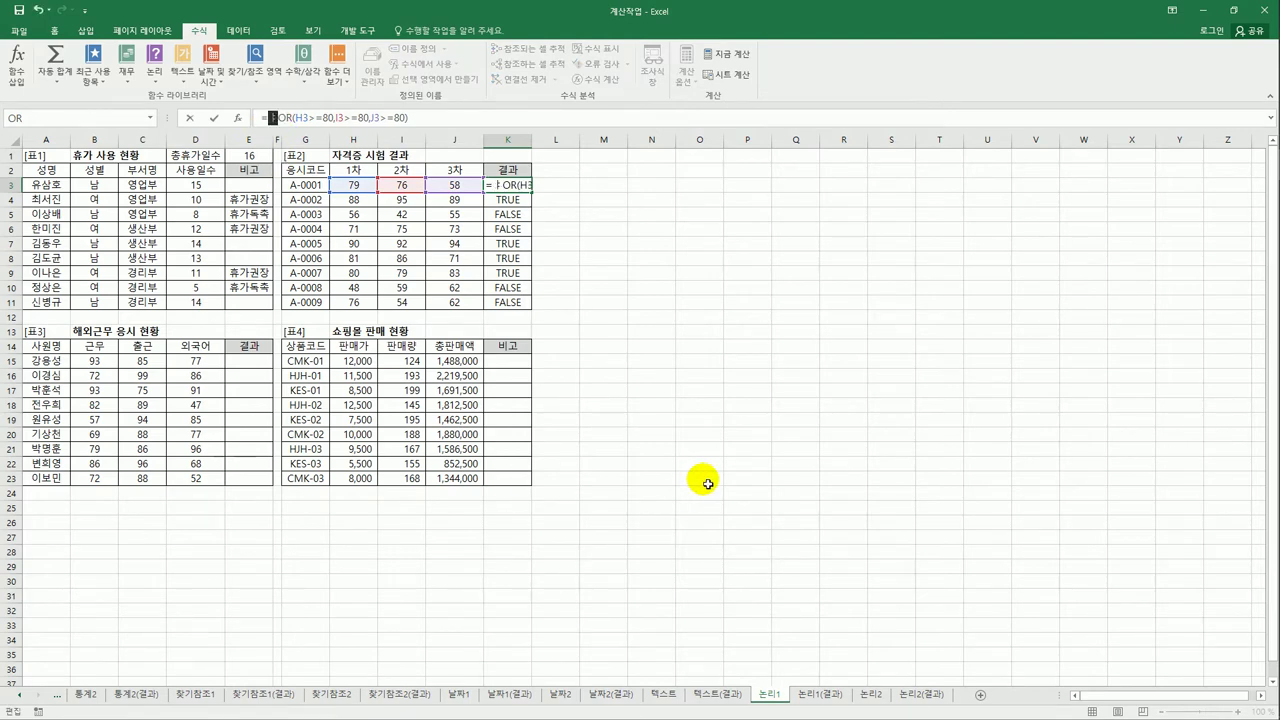
text(IF()
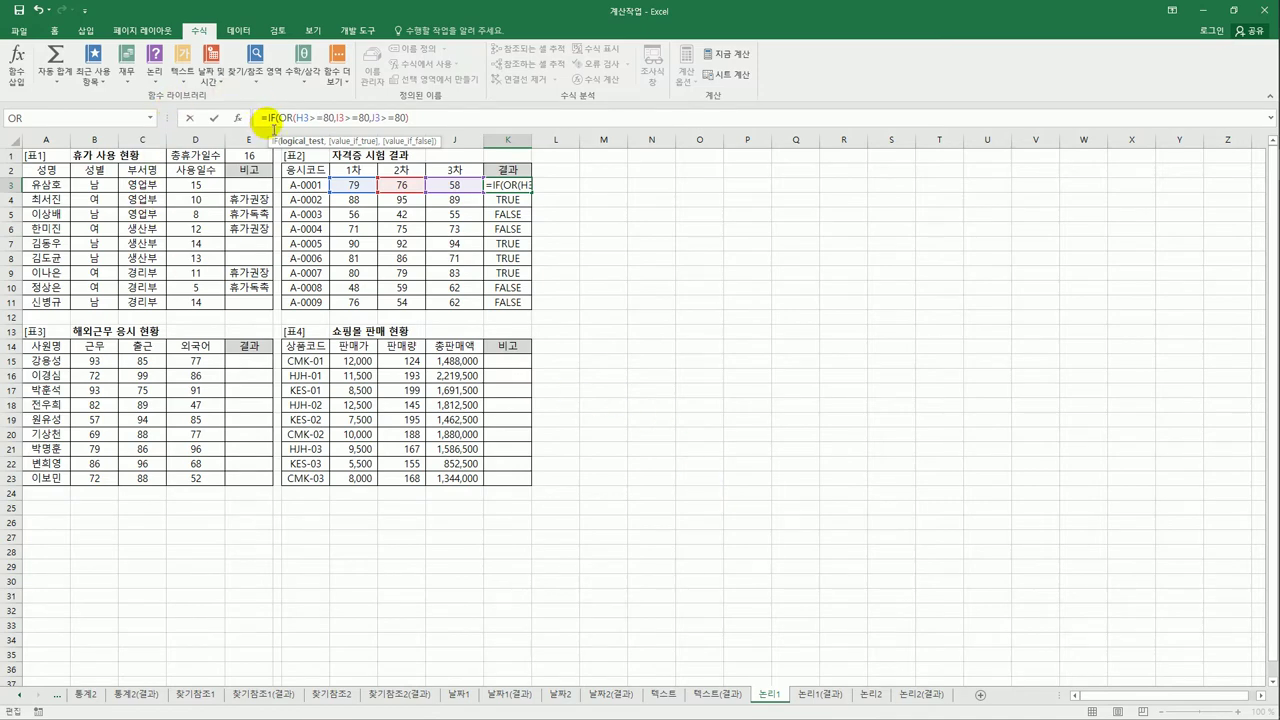
drag(279, 118, 417, 121)
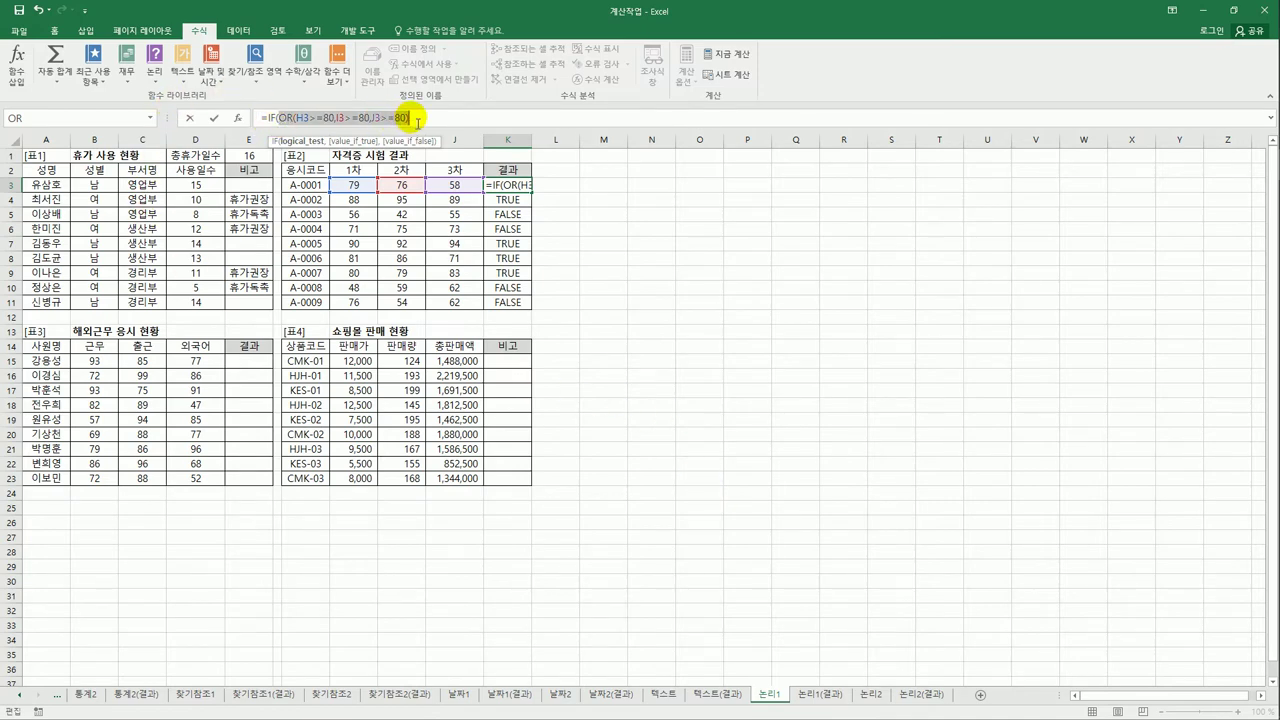
click(417, 121)
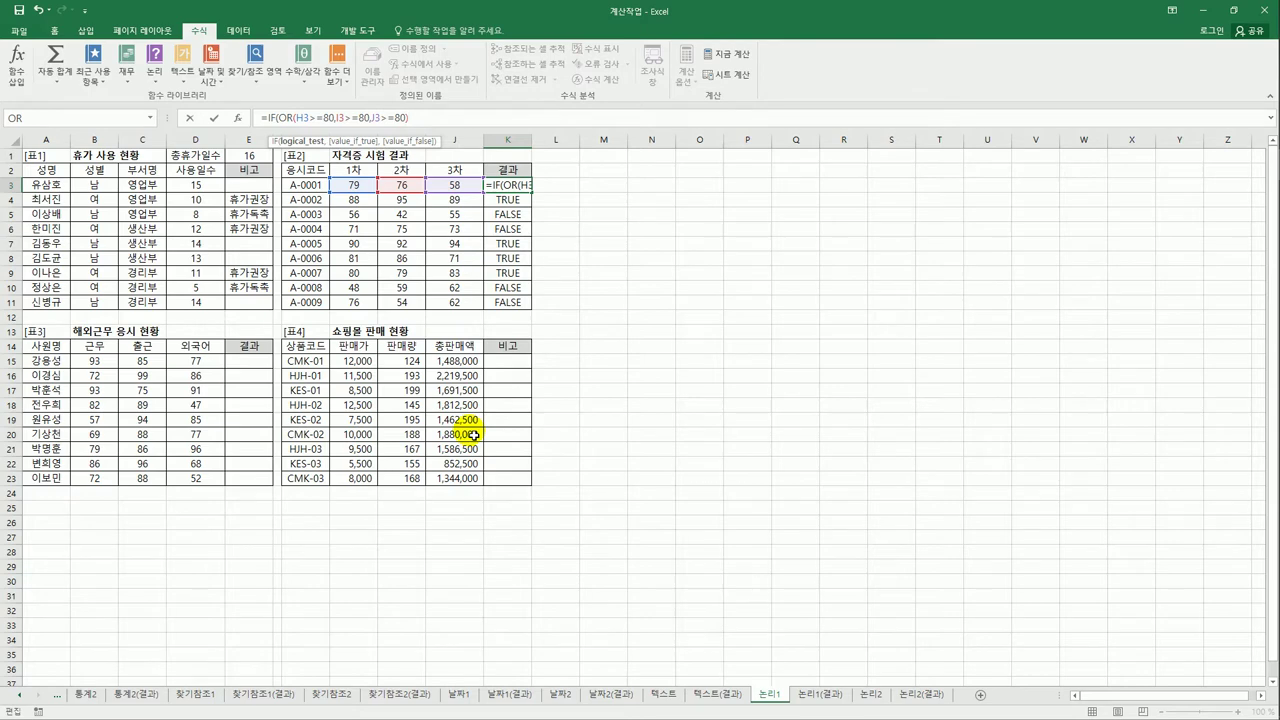
- Set the IF function's value if true to "합격" in the K3 formula
text(,g)
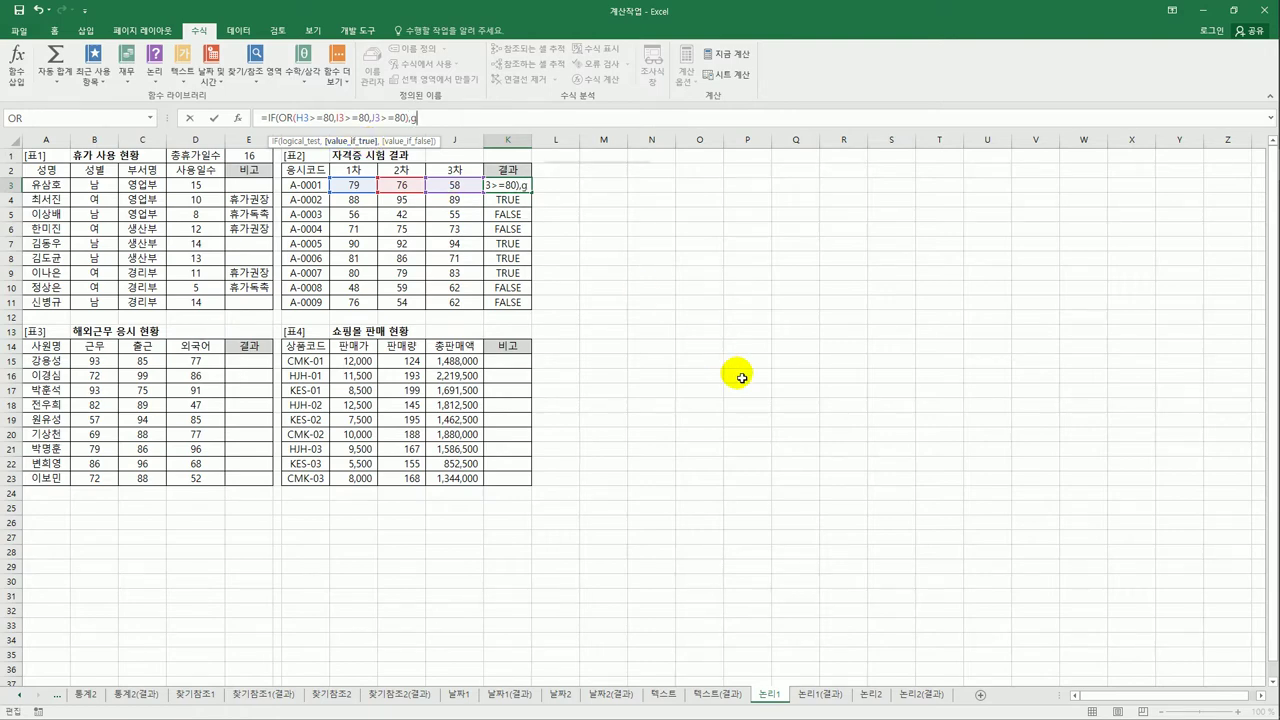
text(합겨)
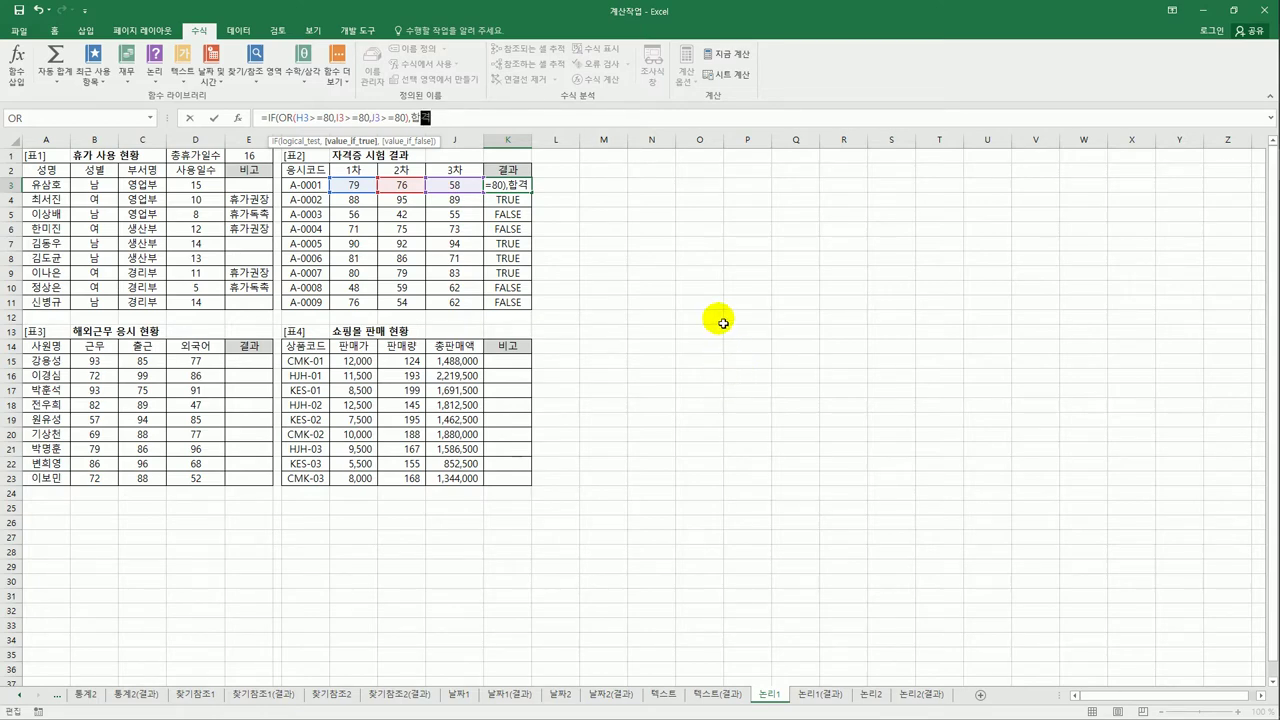
click(416, 116)
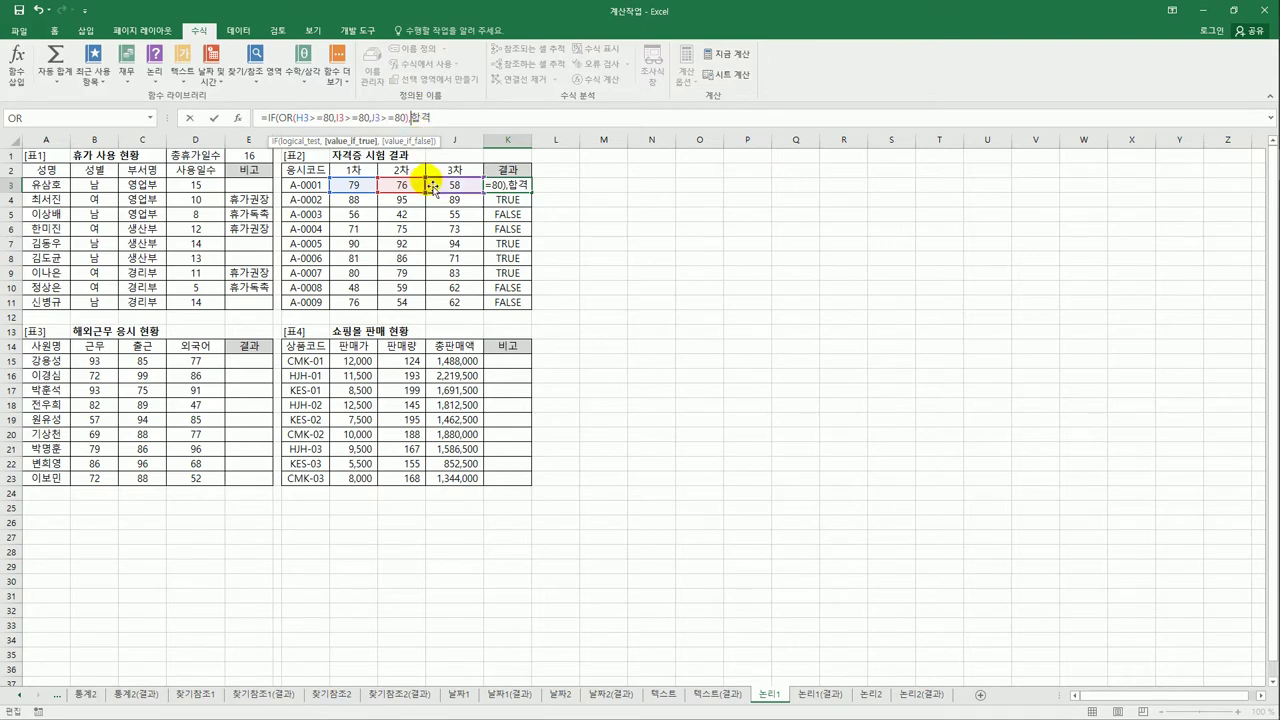
text(")
click(432, 117)
text(")
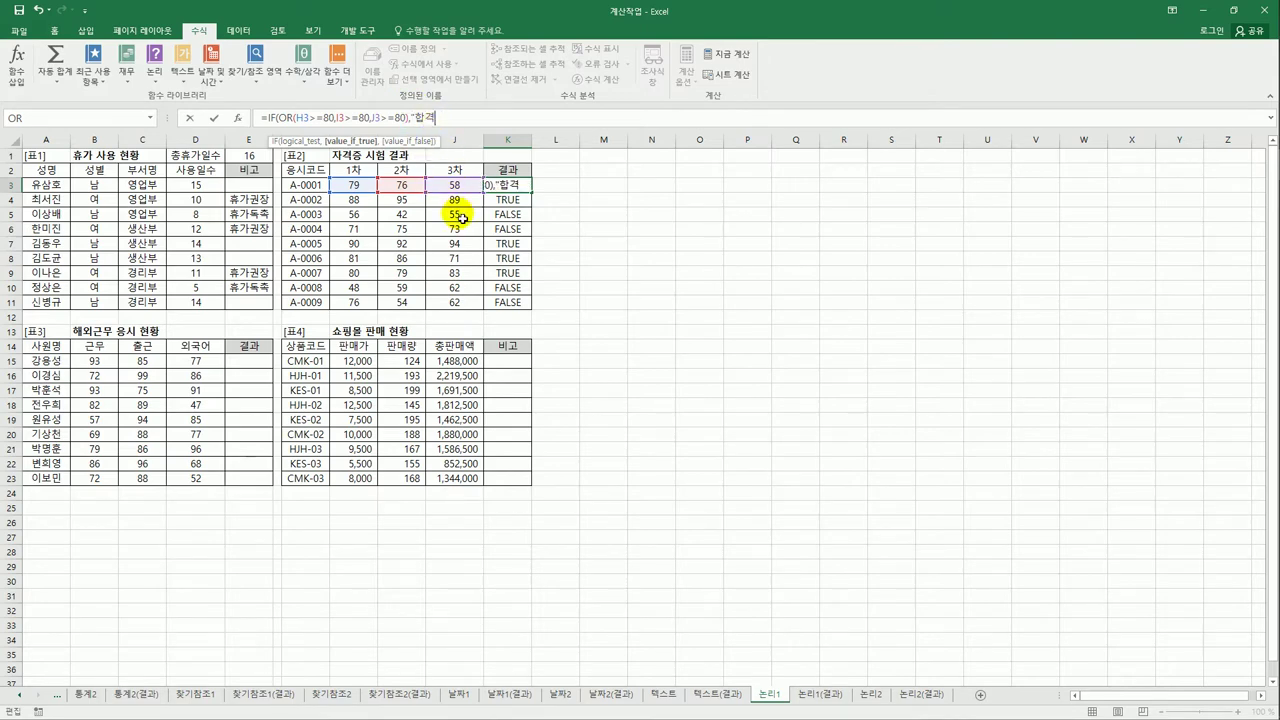
- Set the IF function's value if false to "불합격" in the K3 formula and confirm it
text(,)
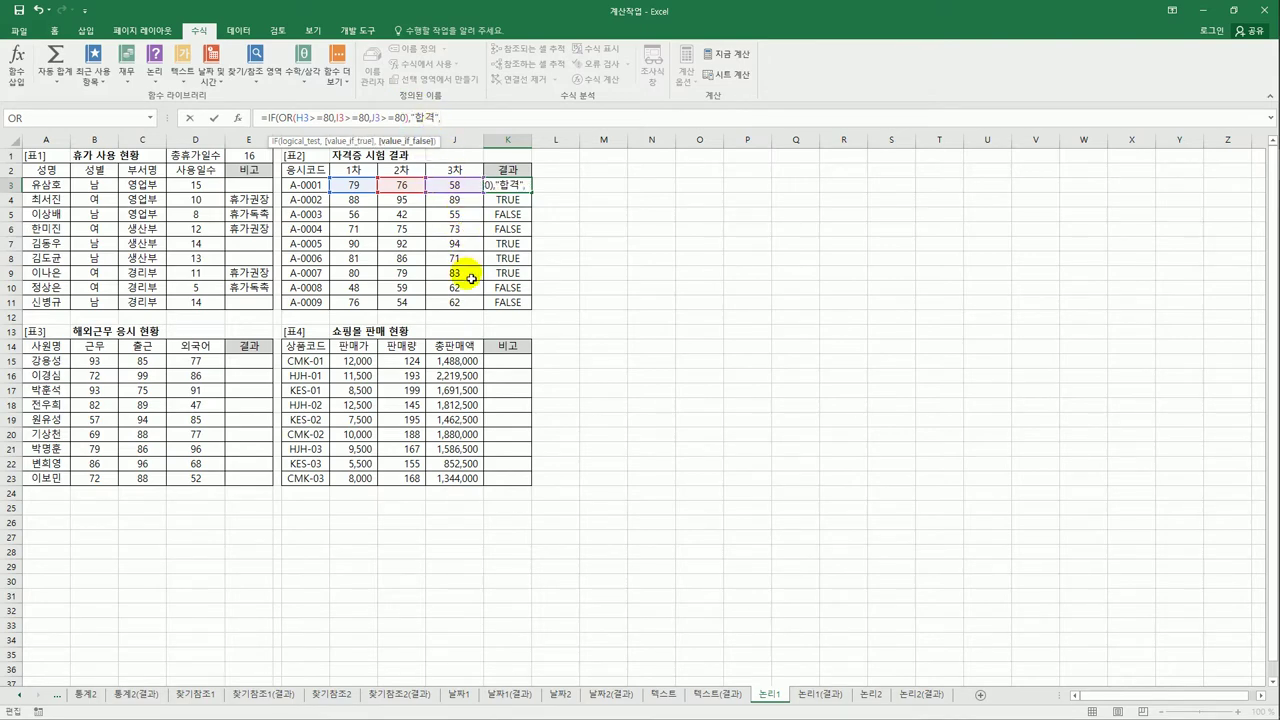
text("불합격)
key(Right)
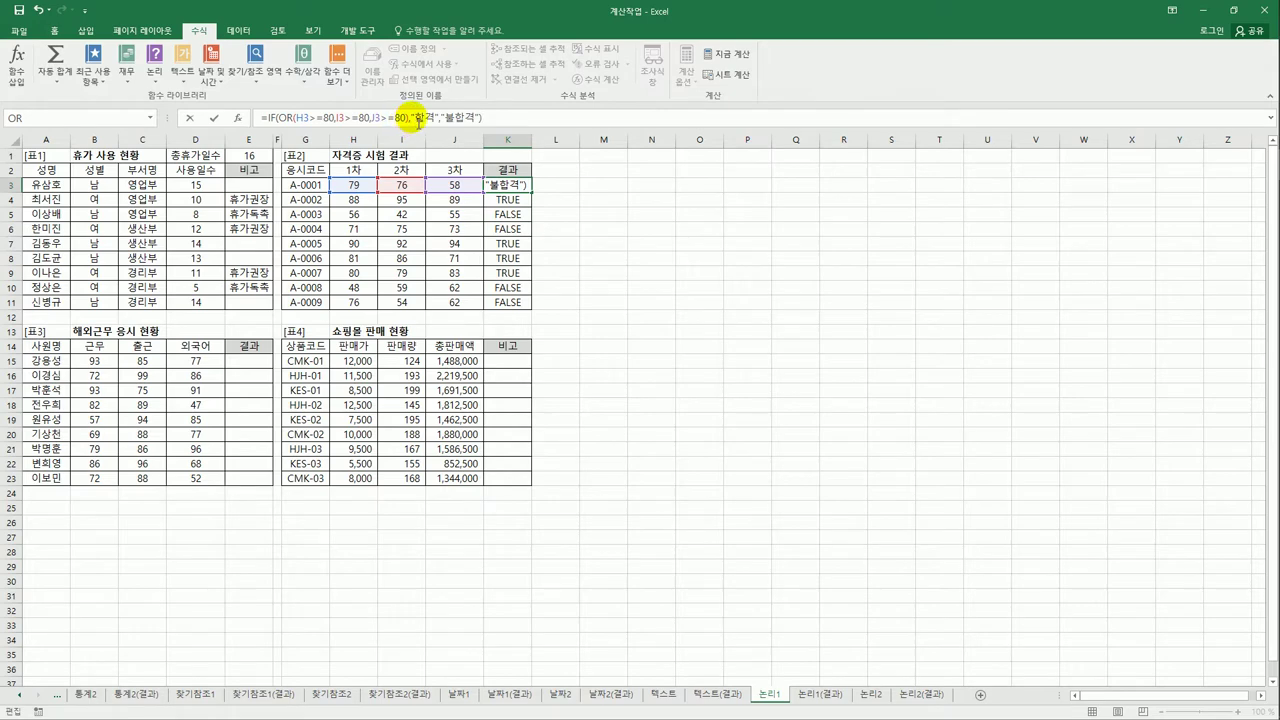
drag(411, 118, 434, 118)
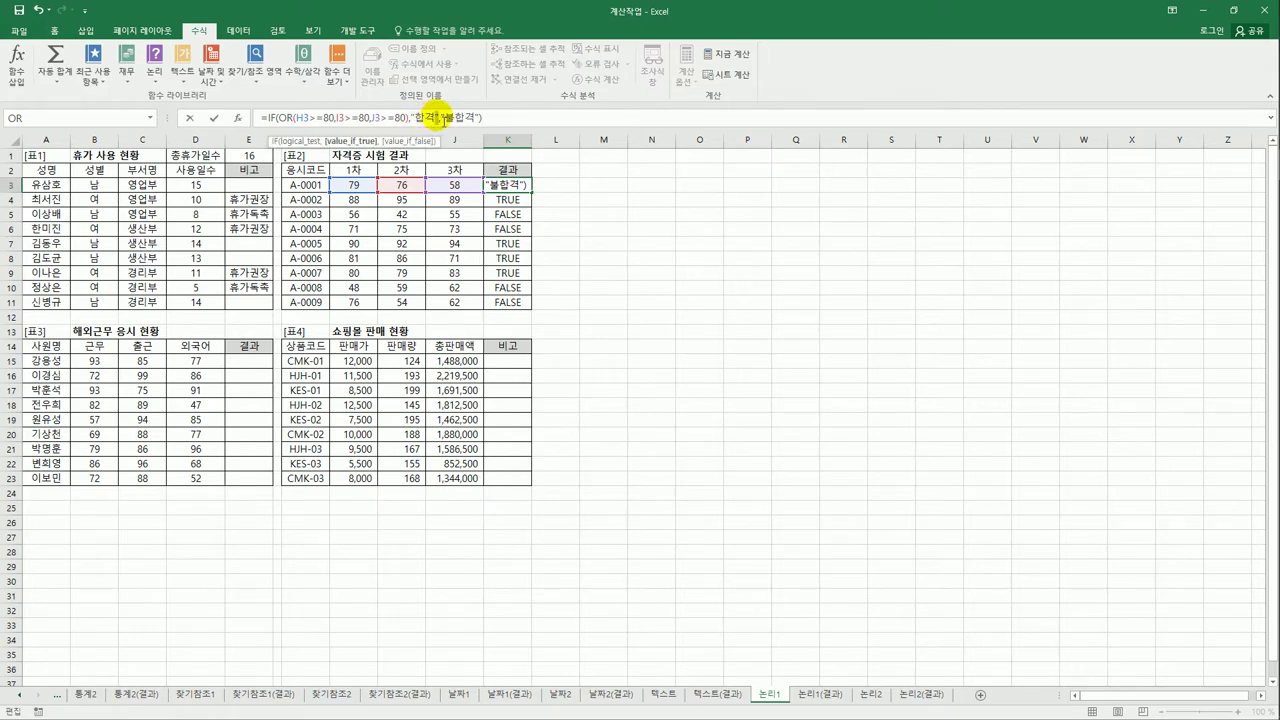
click(441, 118)
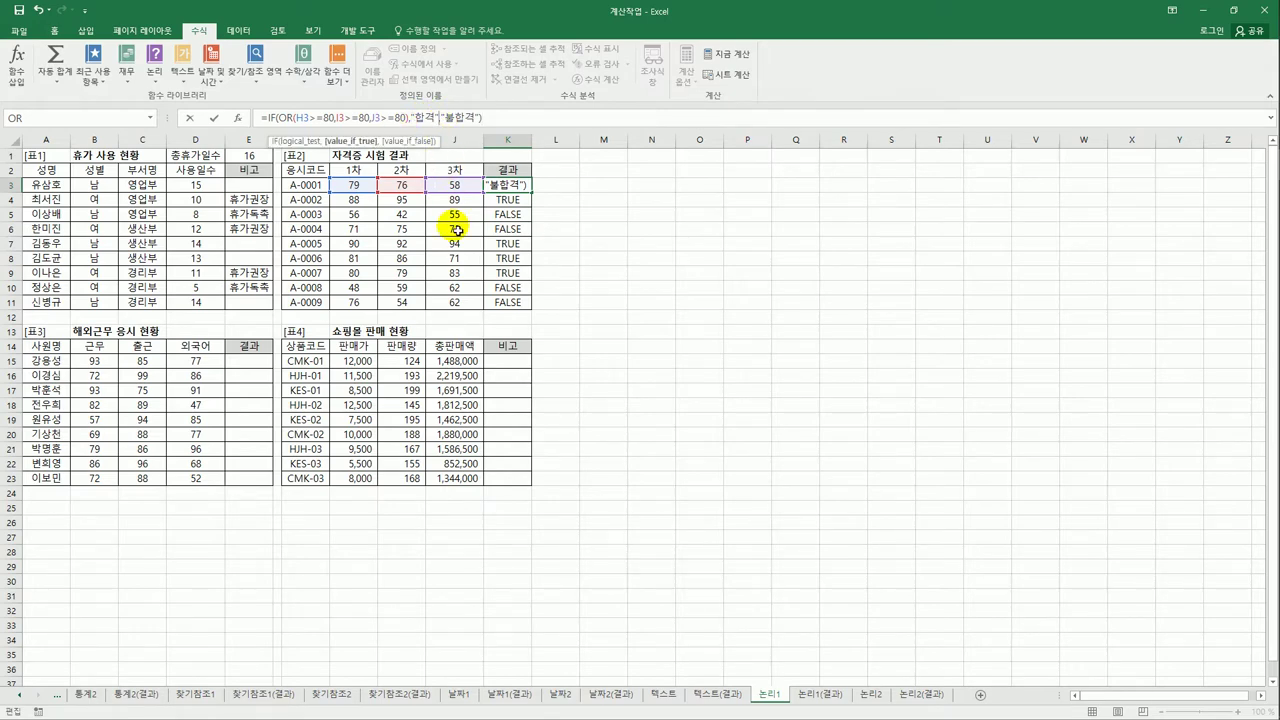
click(447, 118)
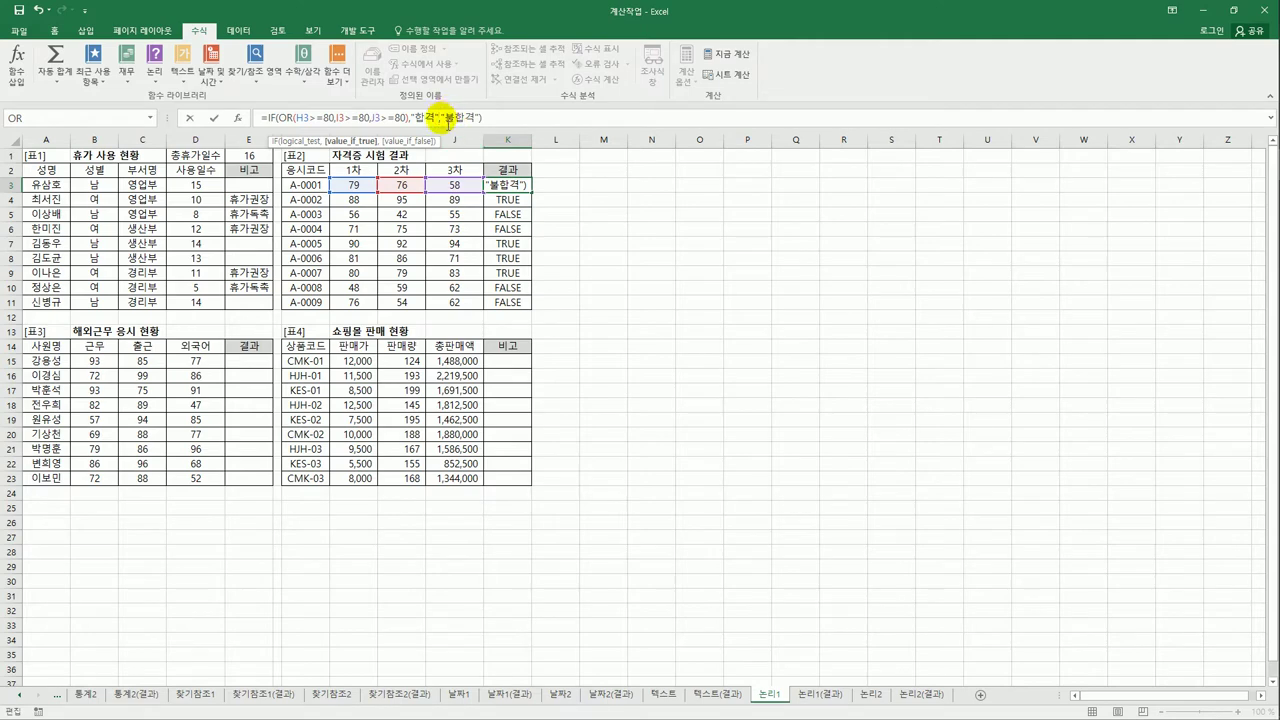
key(Return)
- Copy the K3 pass/fail formula down through K11 and check the copied formula in K7
click(527, 185)
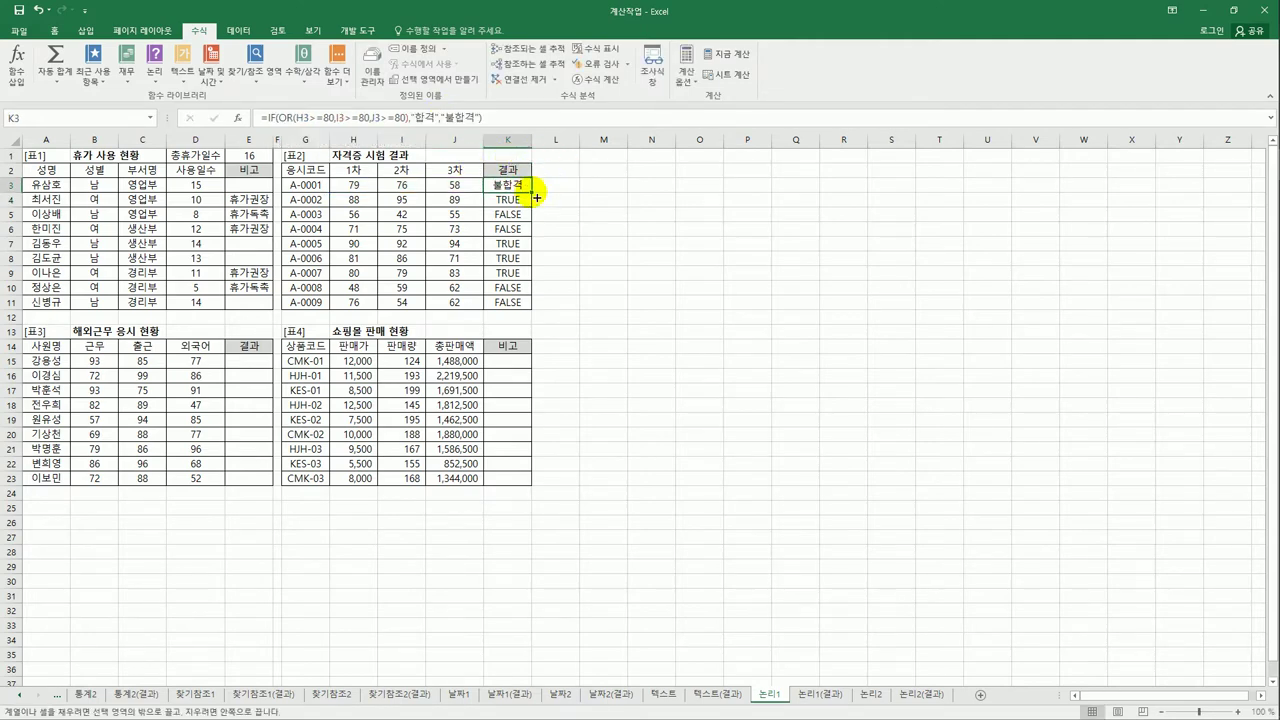
drag(537, 198, 523, 310)
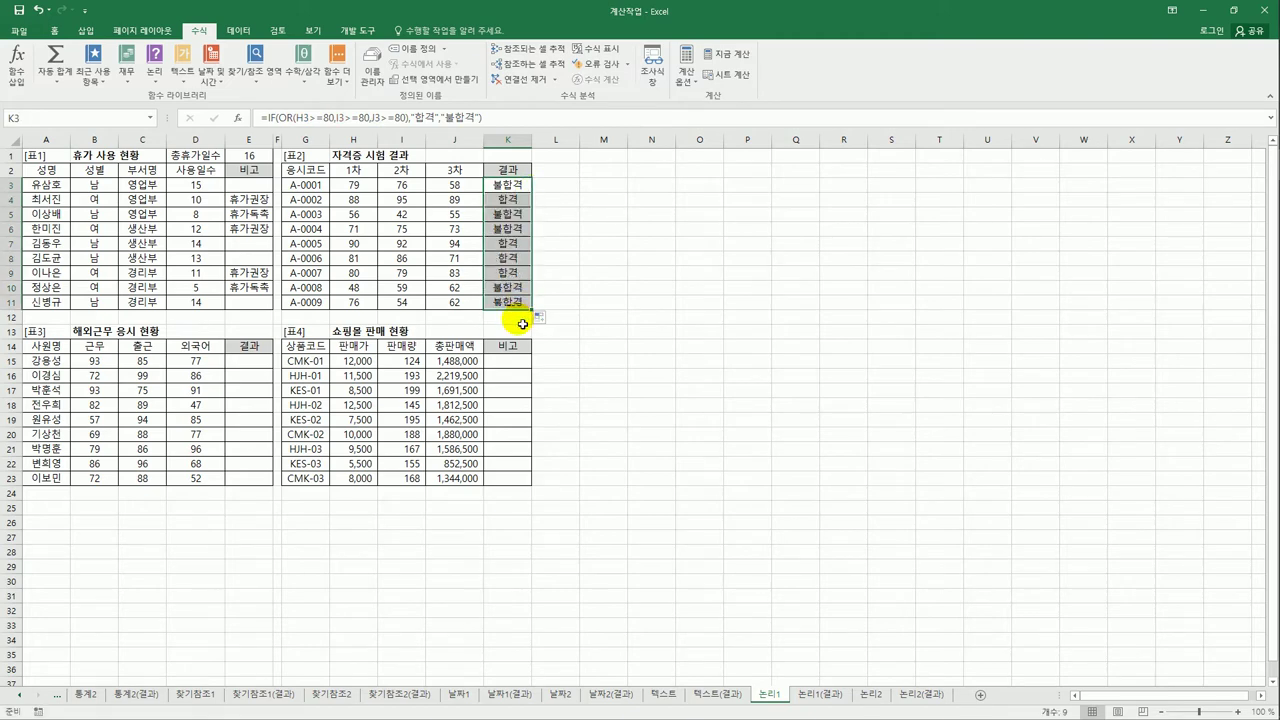
click(503, 244)
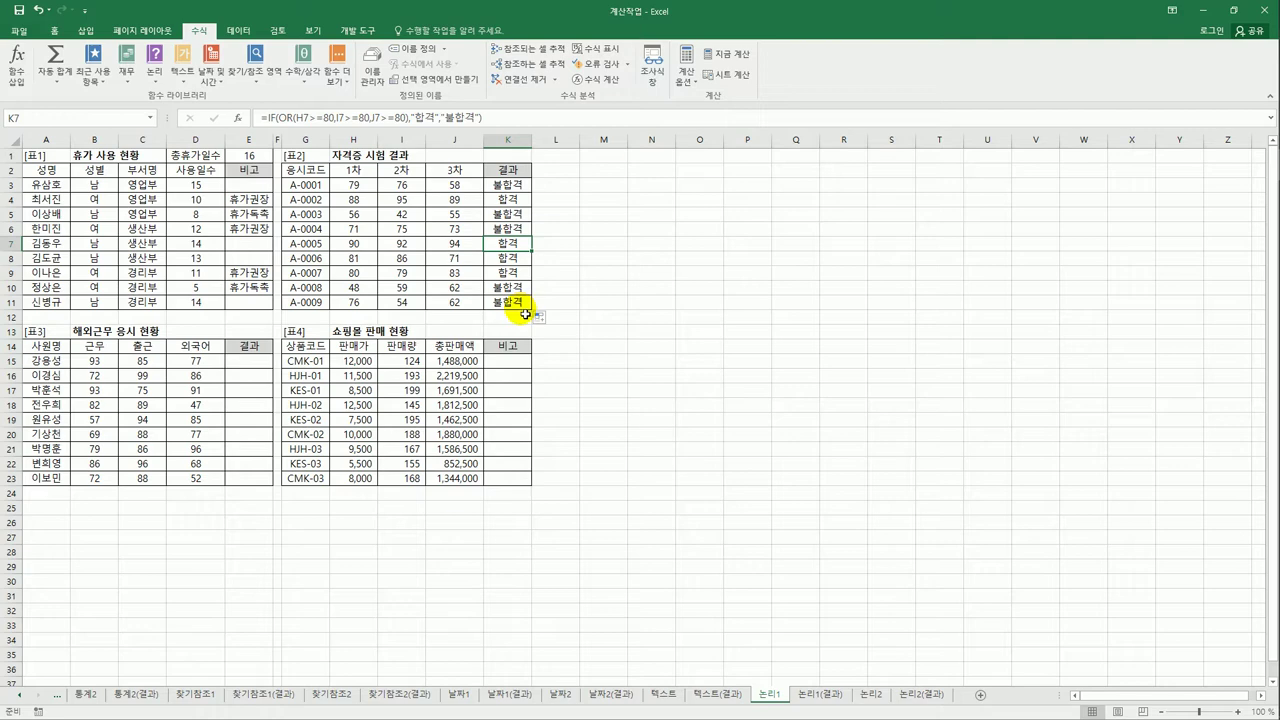
- Examine the 근무, 출근 and 외국어 scores in table 3 that determine the result column
click(238, 363)
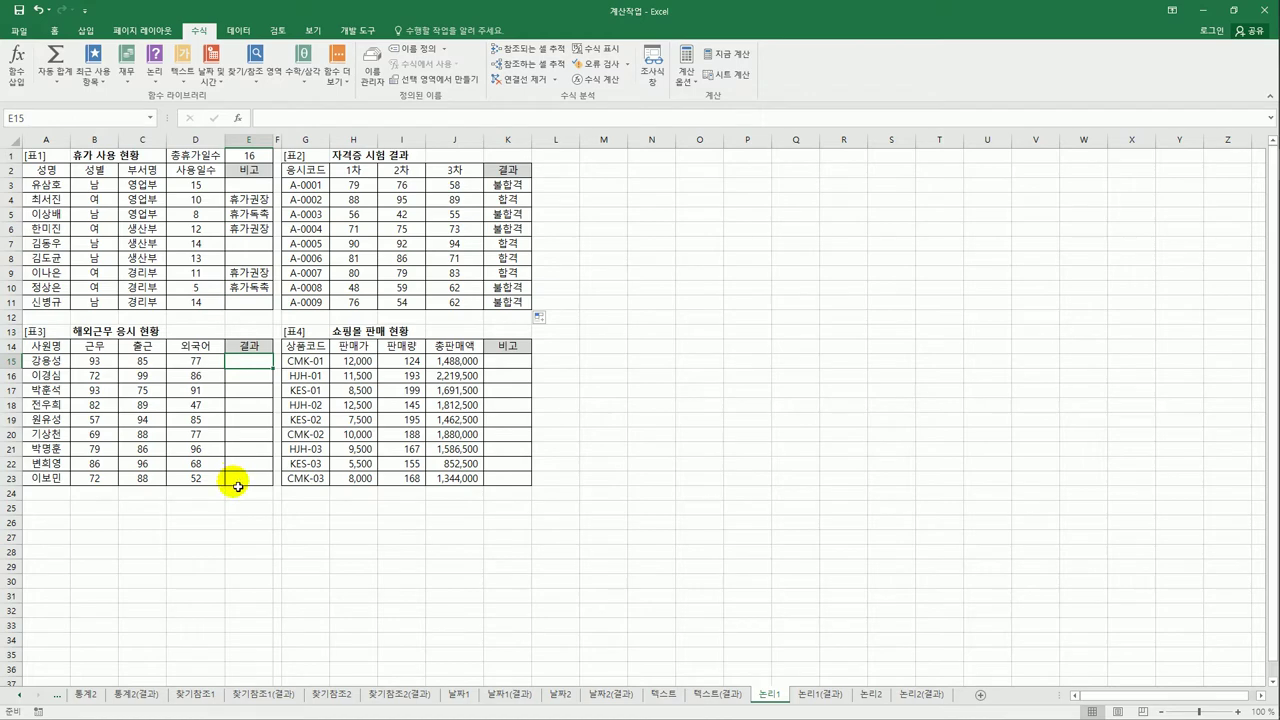
click(101, 363)
click(135, 363)
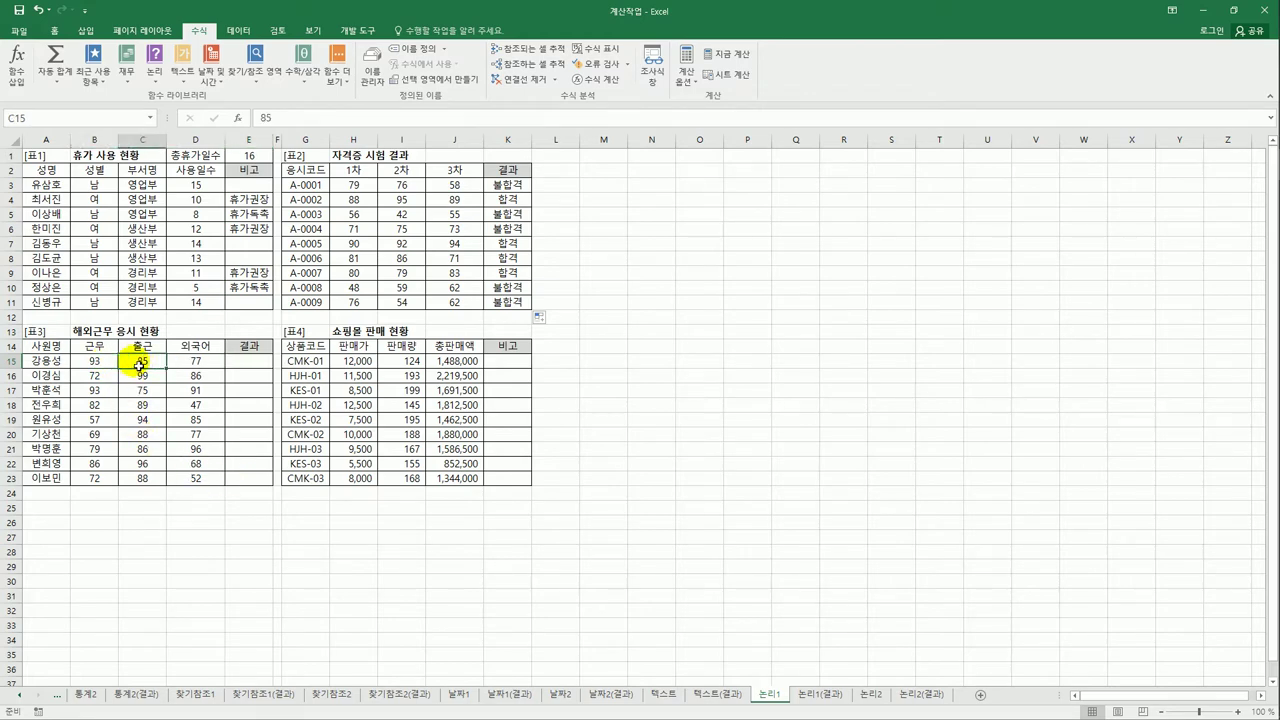
click(97, 363)
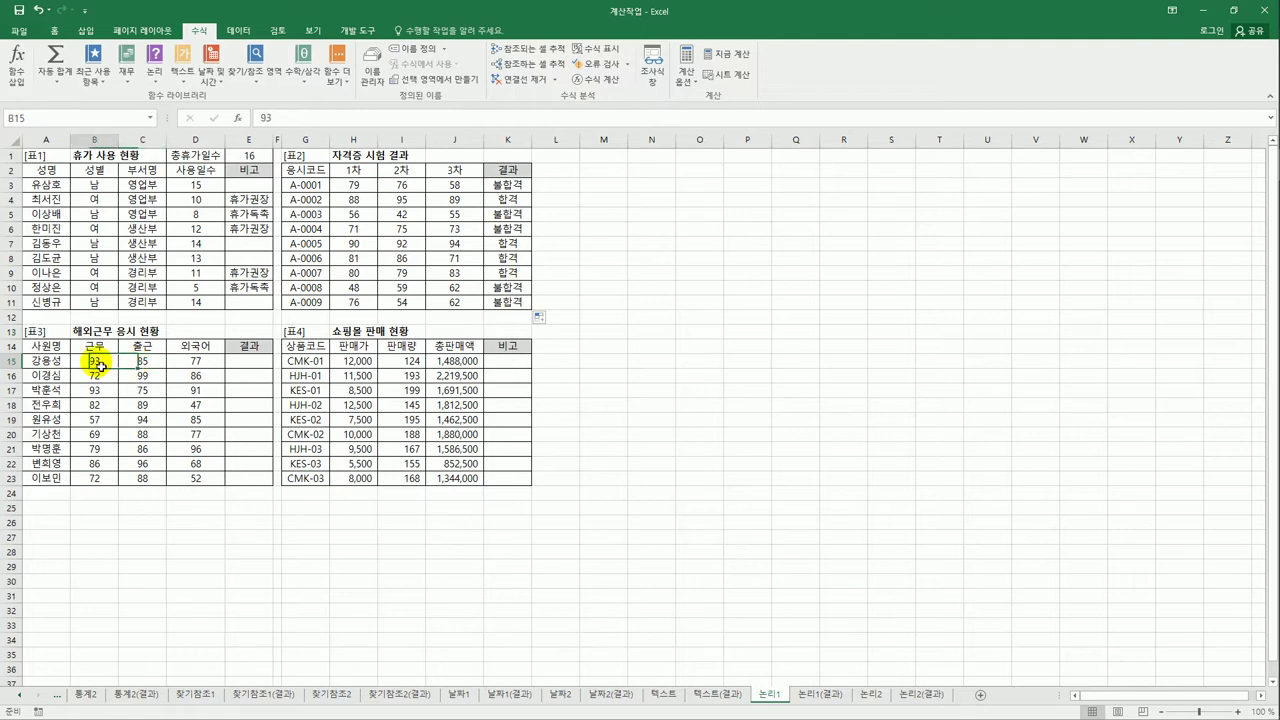
click(130, 365)
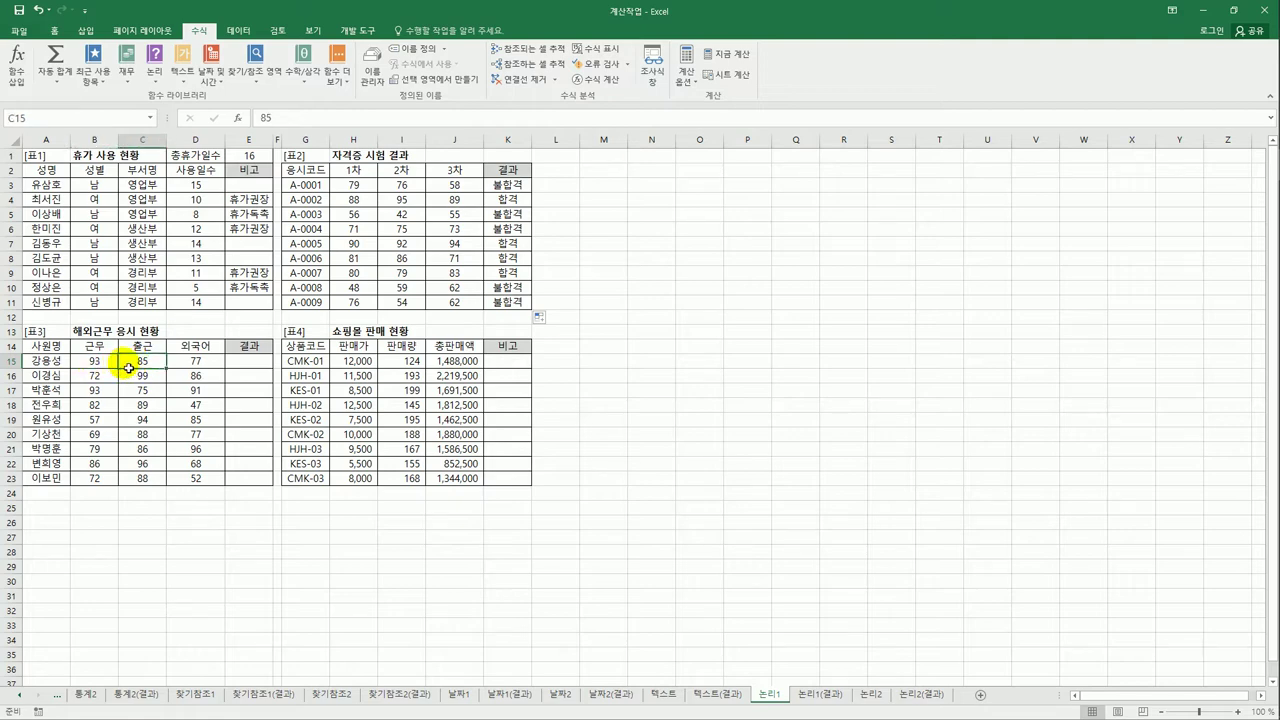
drag(176, 362, 191, 481)
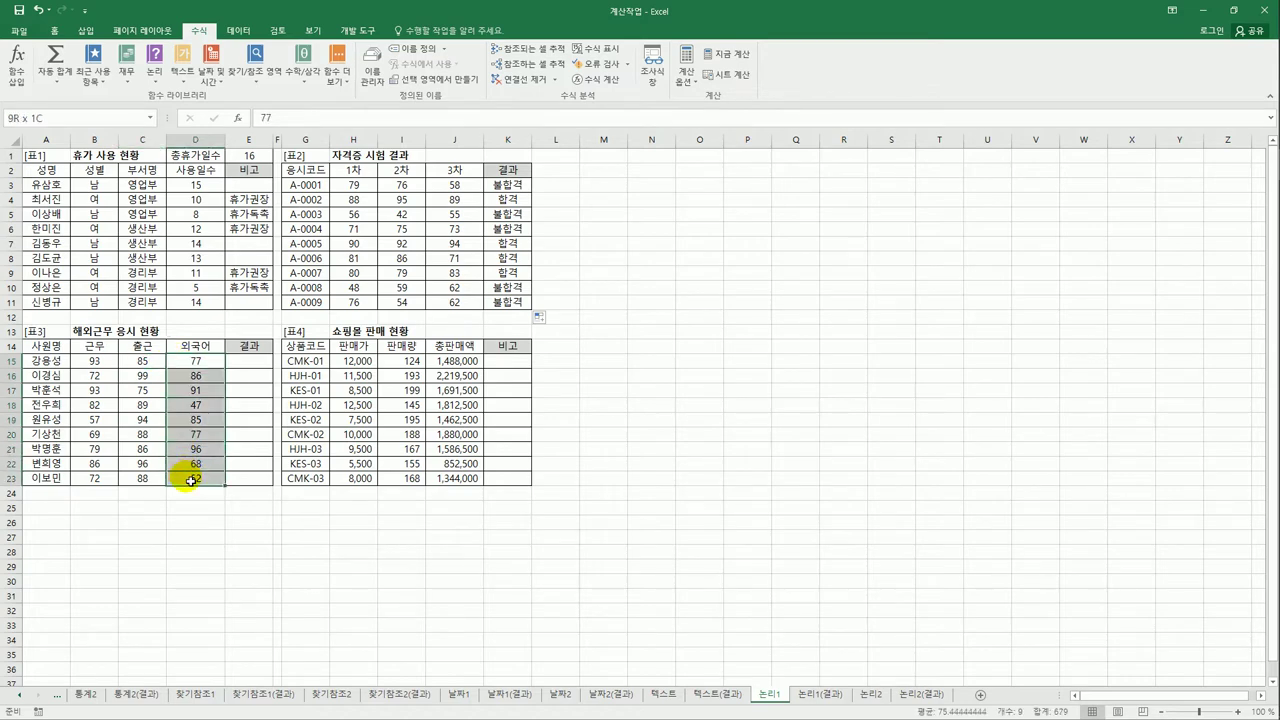
click(102, 365)
drag(102, 365, 139, 364)
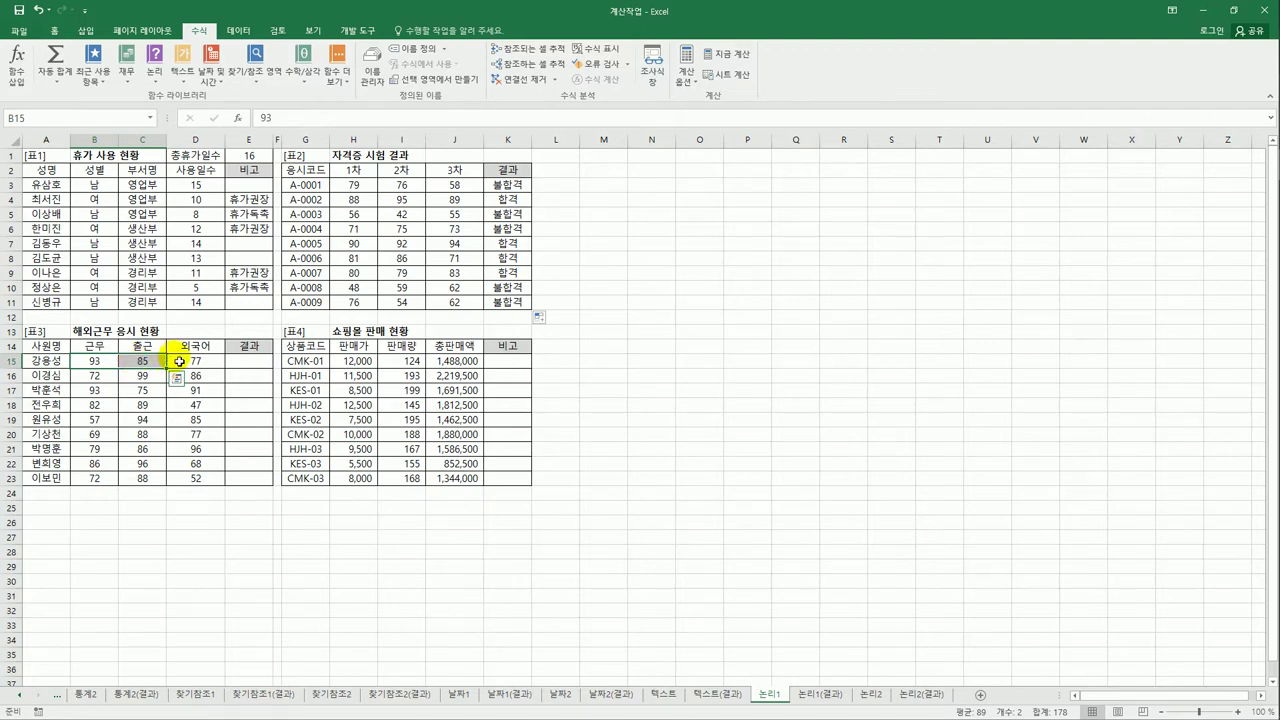
click(180, 362)
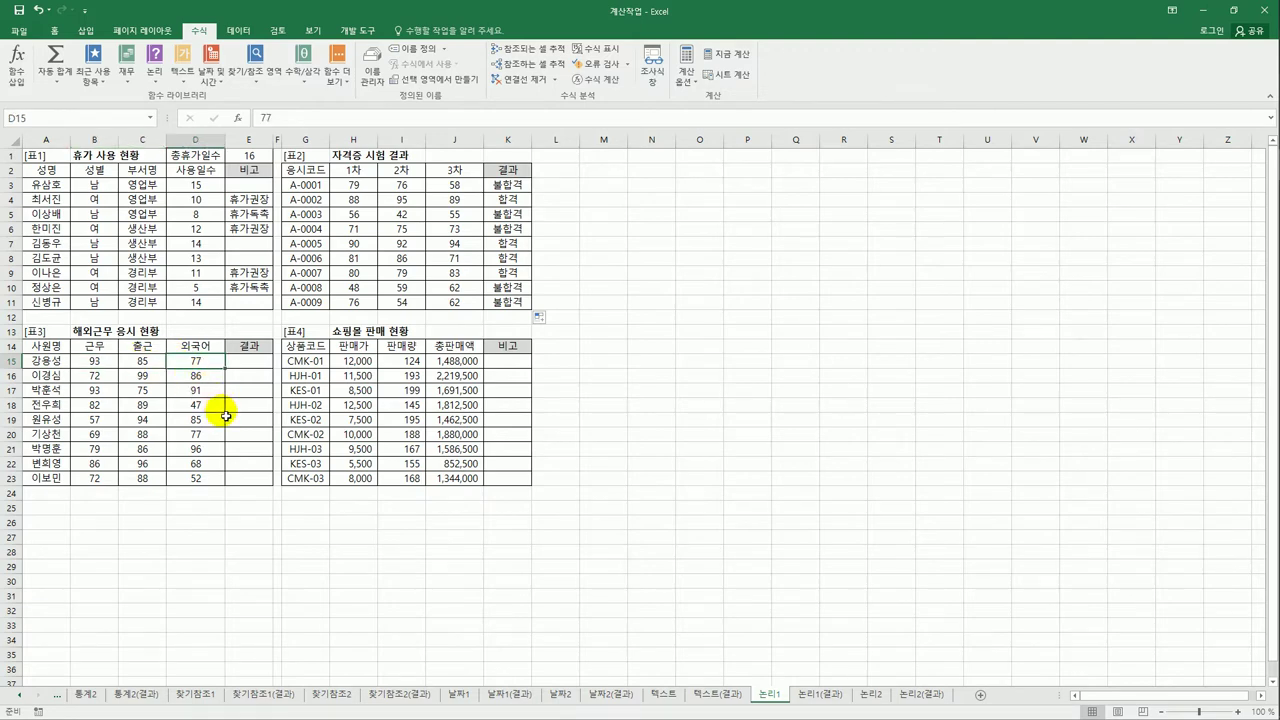
click(241, 369)
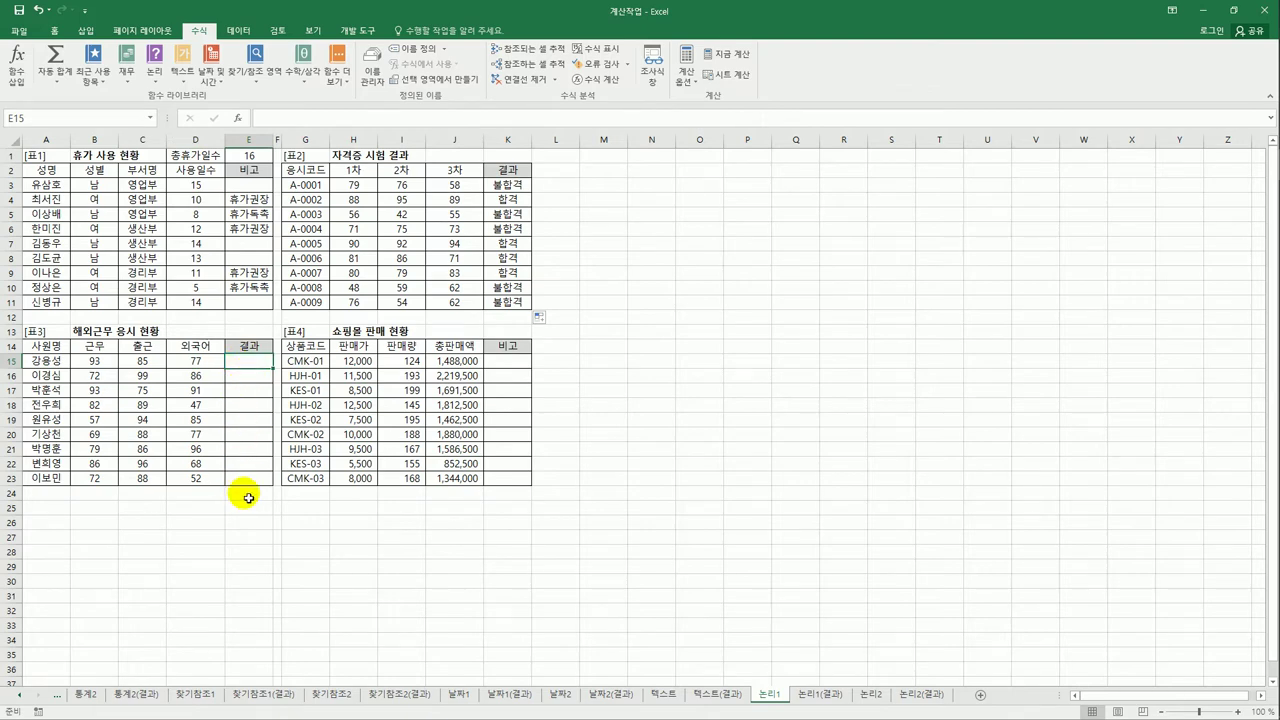
drag(98, 361, 146, 361)
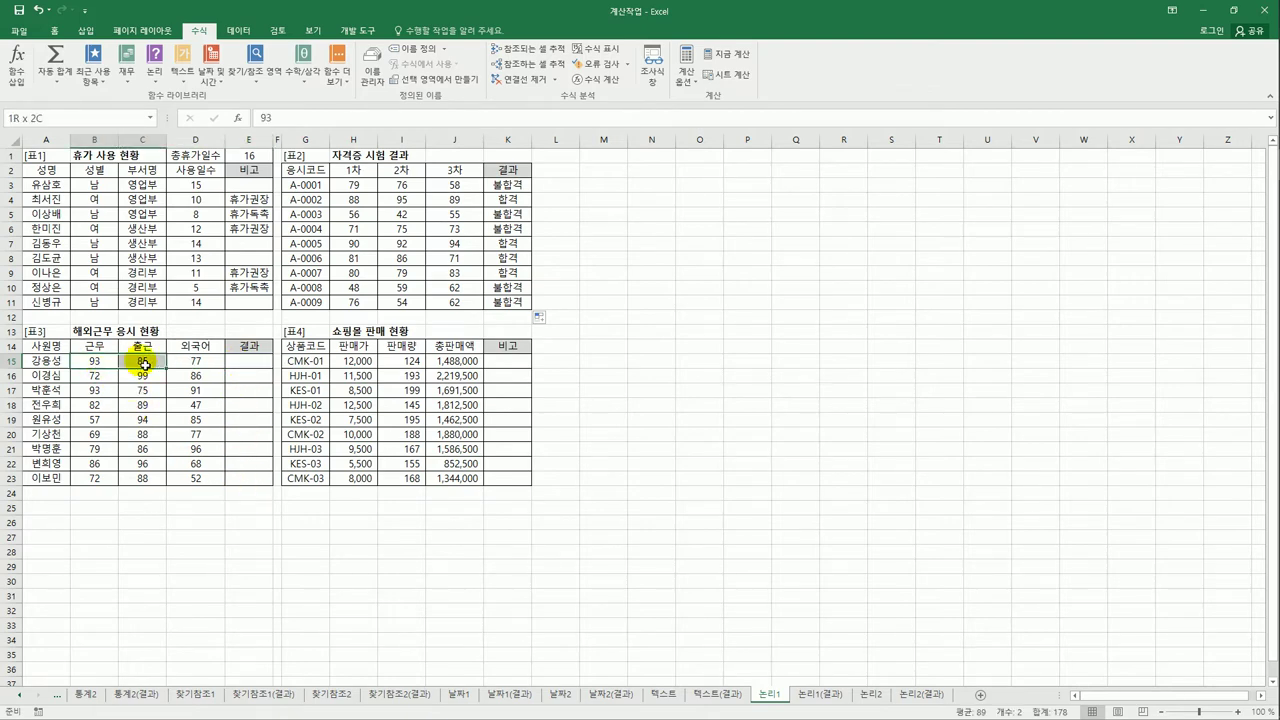
- Insert an OR function in E15 with B15>=80 as its first condition
click(247, 367)
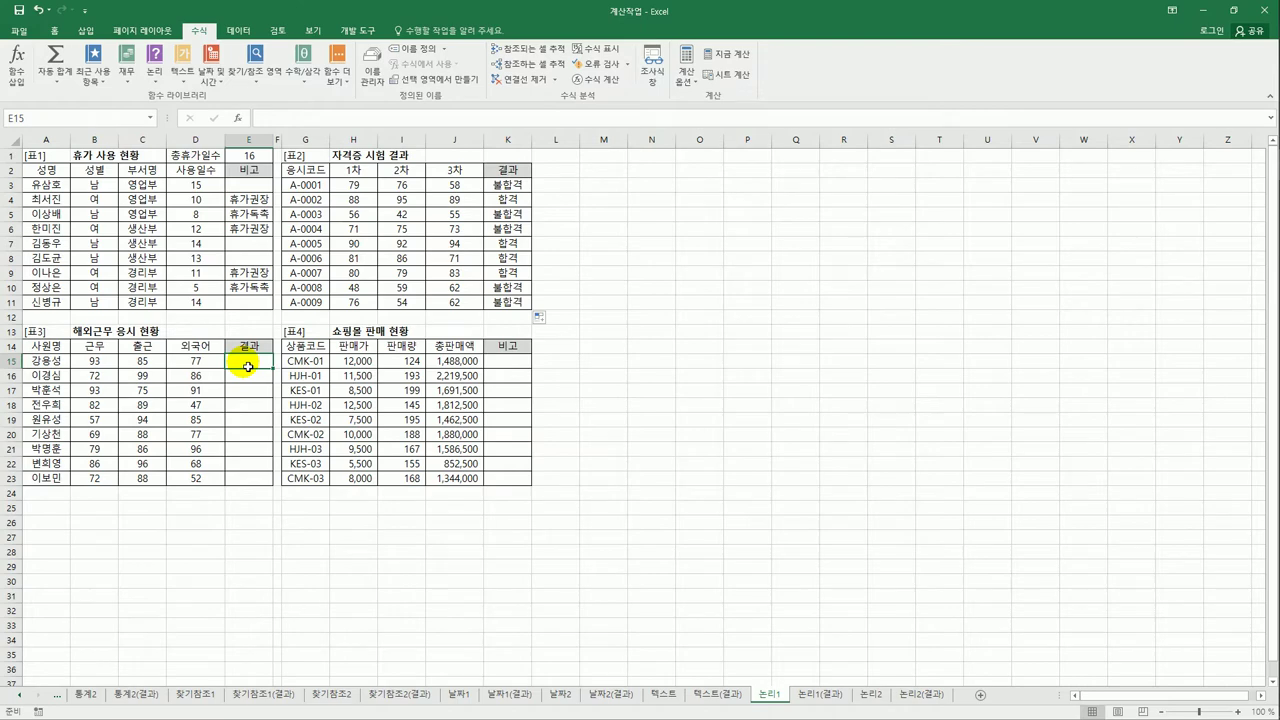
click(153, 66)
click(176, 192)
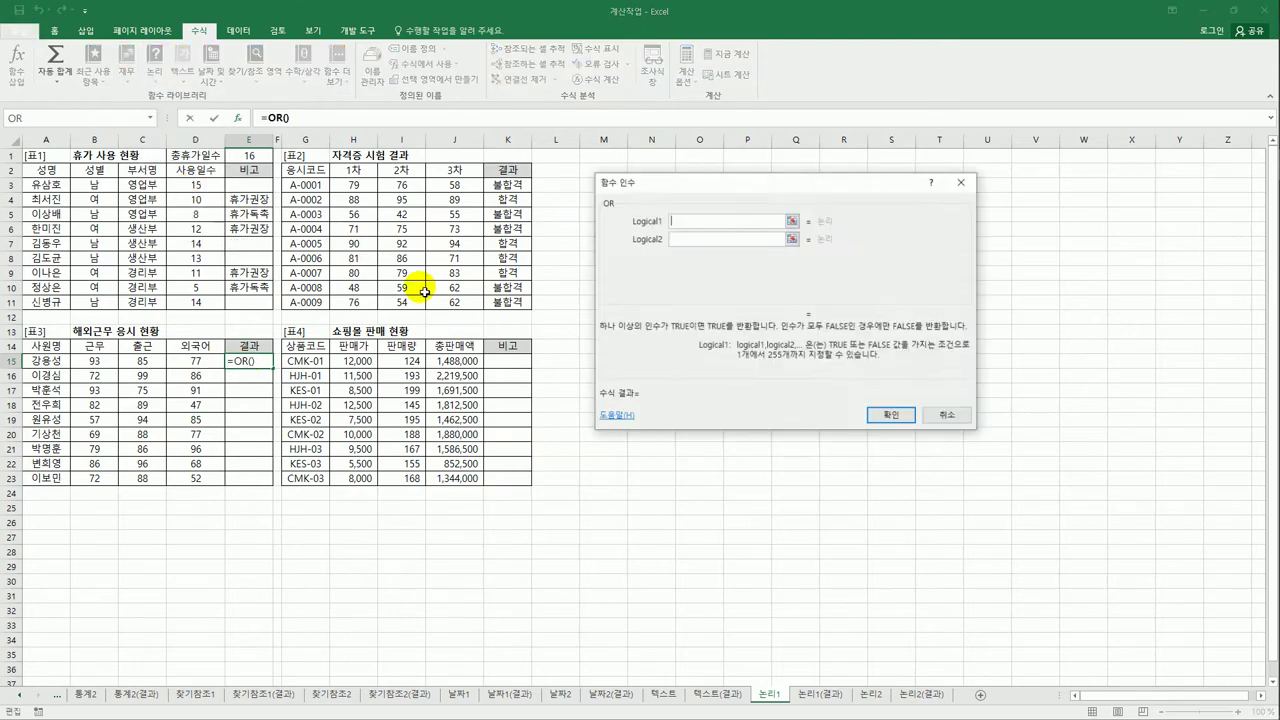
drag(664, 181, 379, 199)
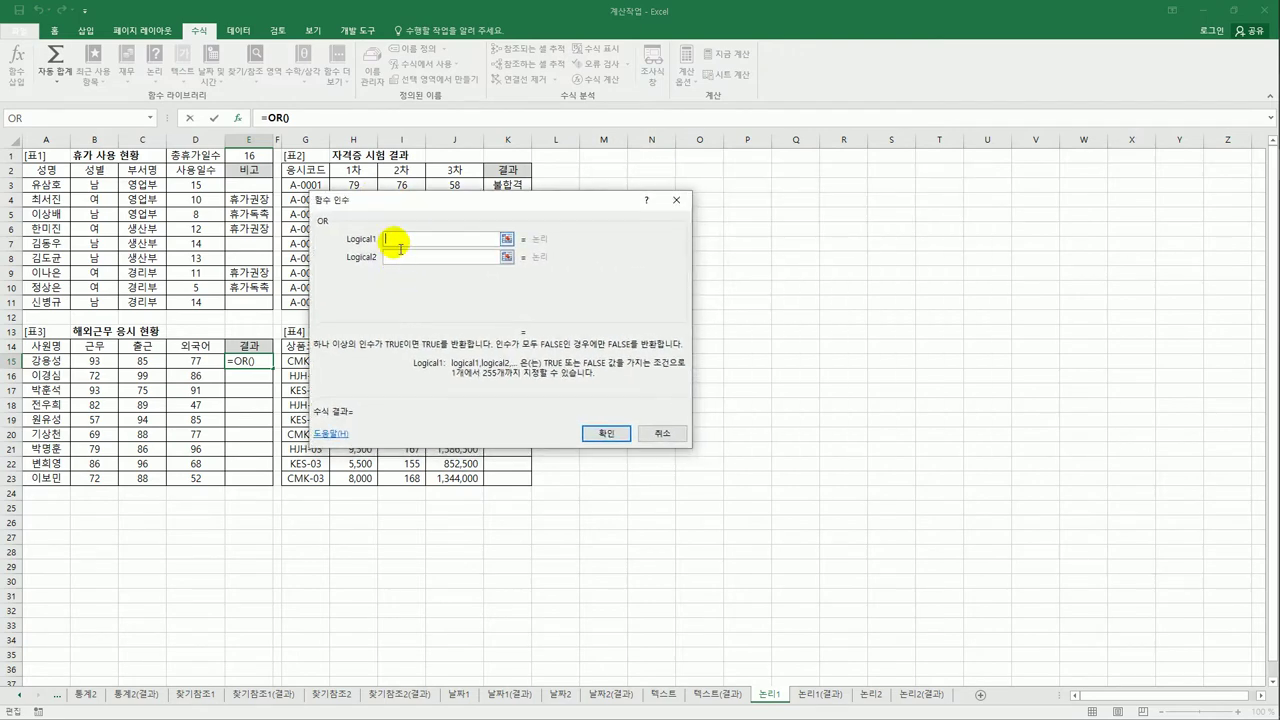
click(100, 361)
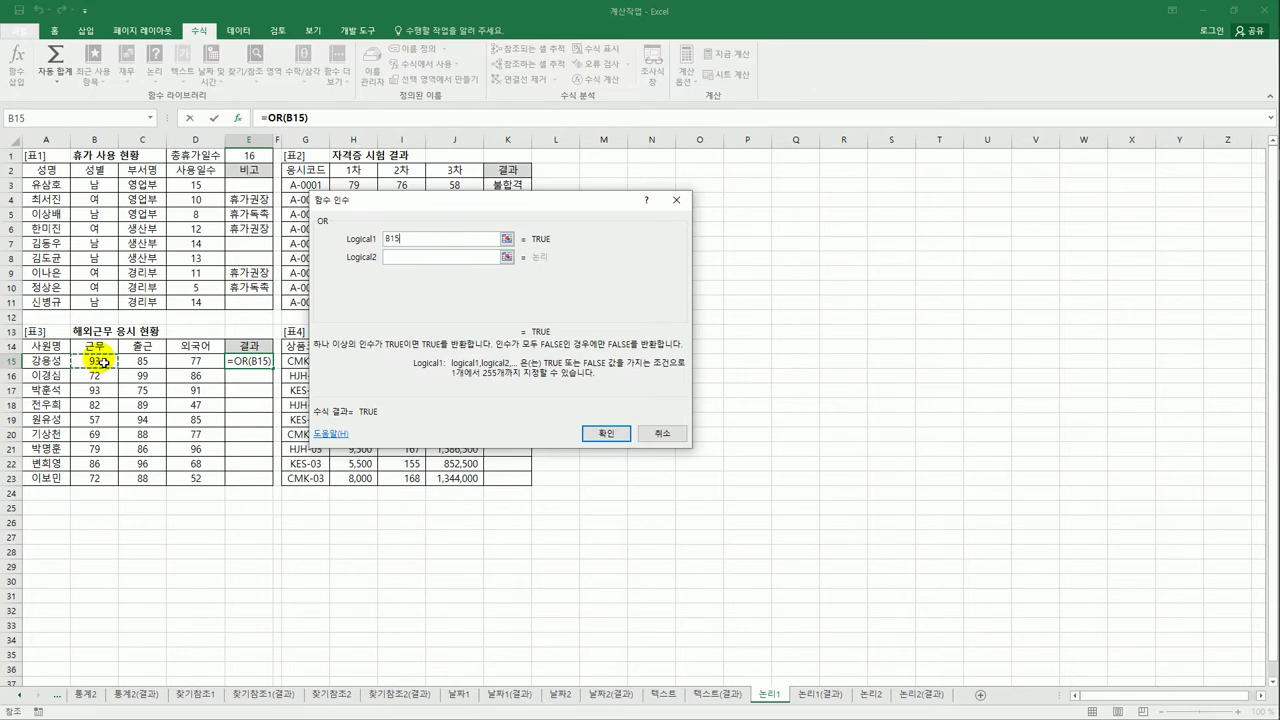
text(>=80)
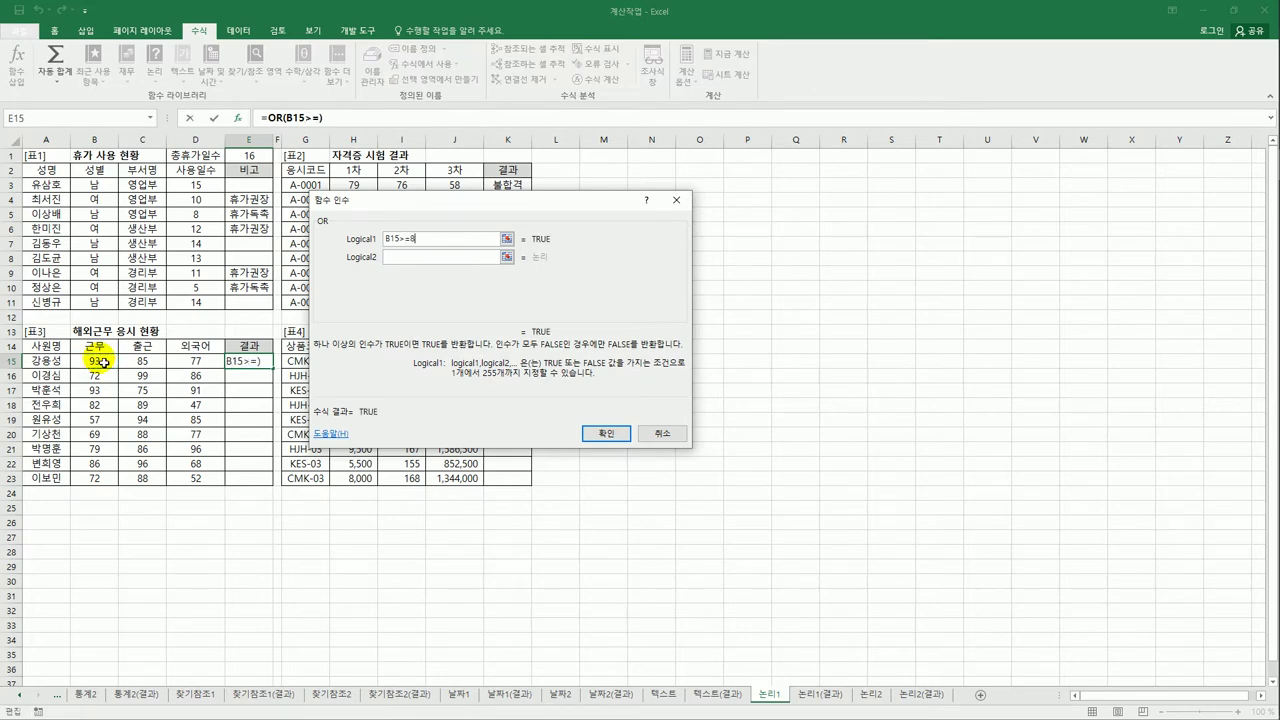
- Add C15>=80 as the second OR condition in E15 and confirm the formula
click(402, 258)
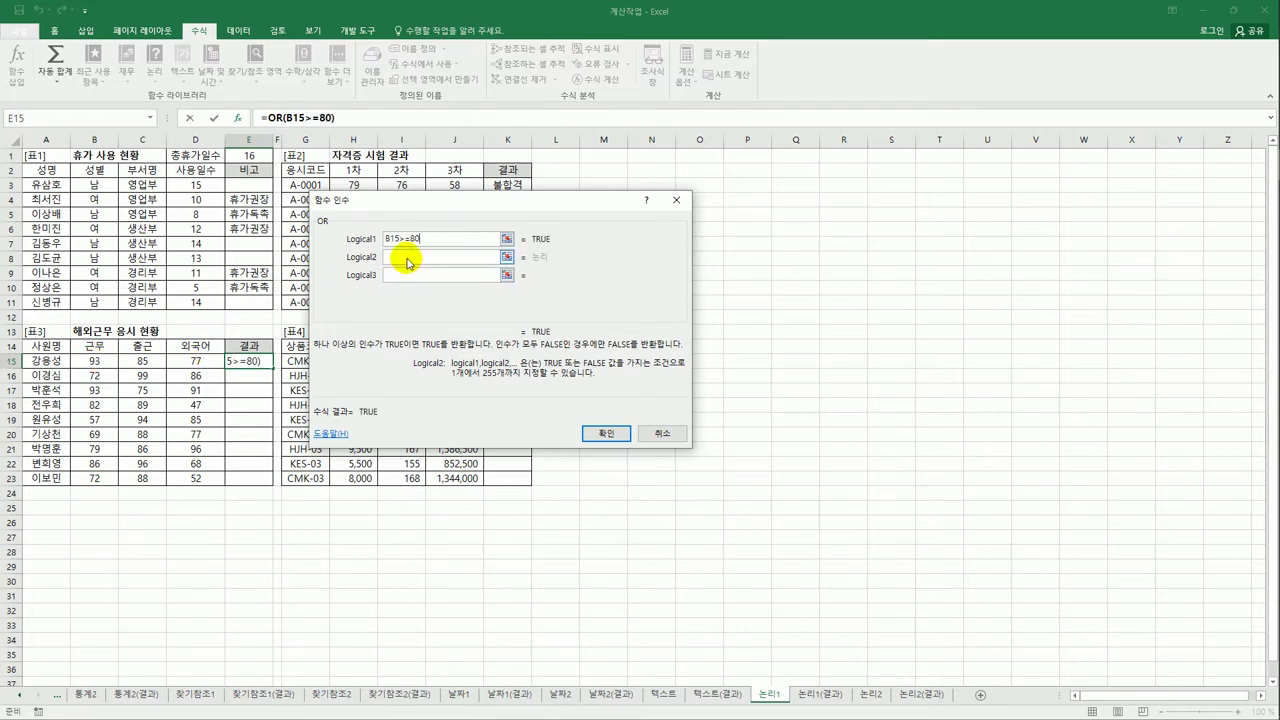
click(144, 363)
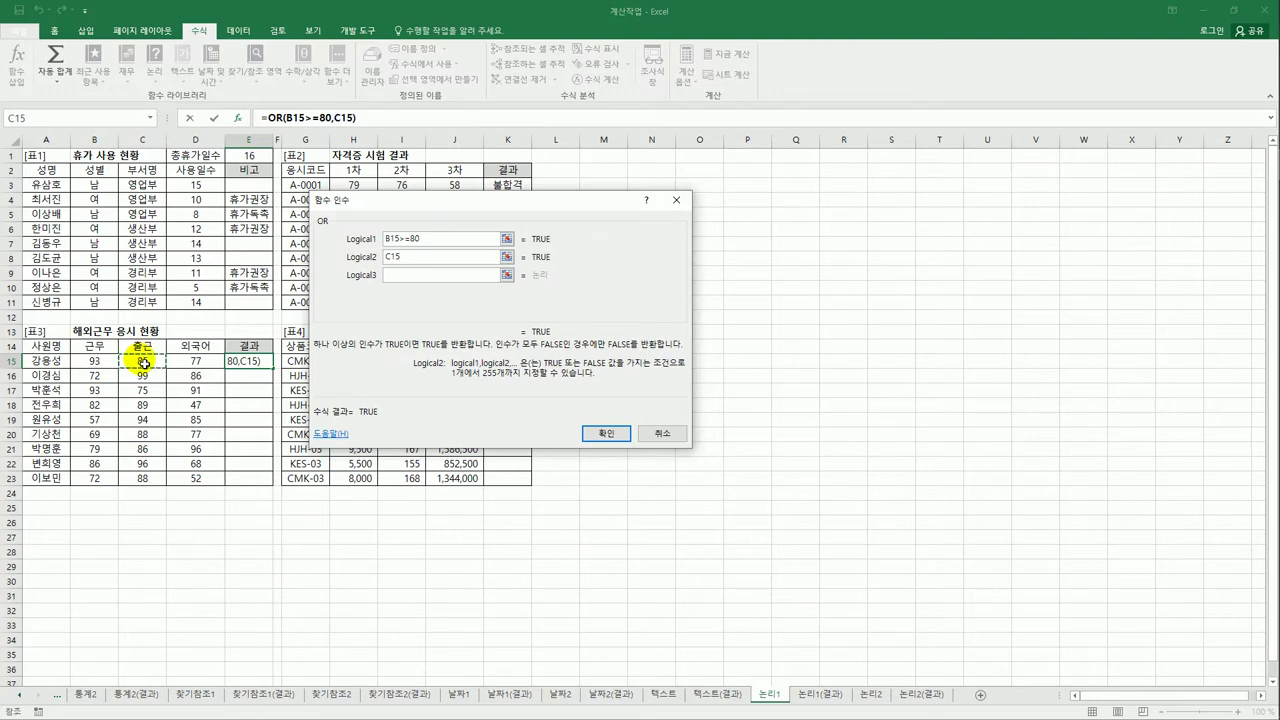
text(>=80)
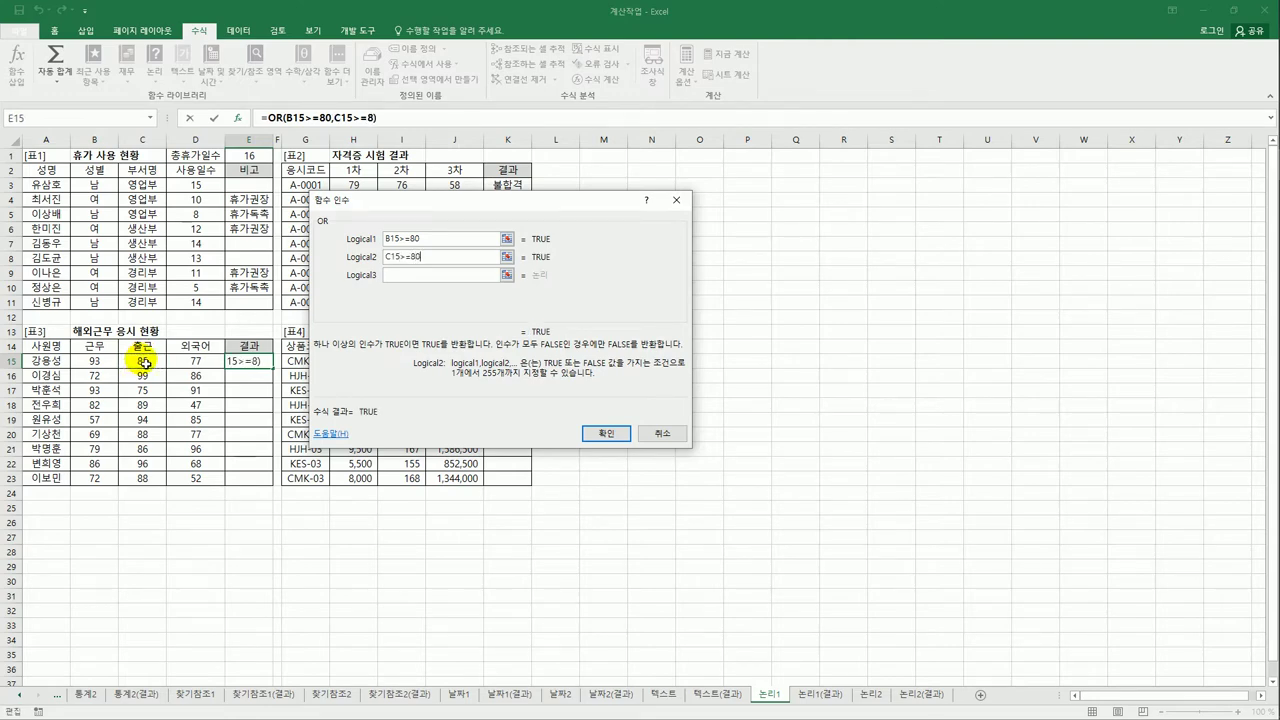
click(607, 434)
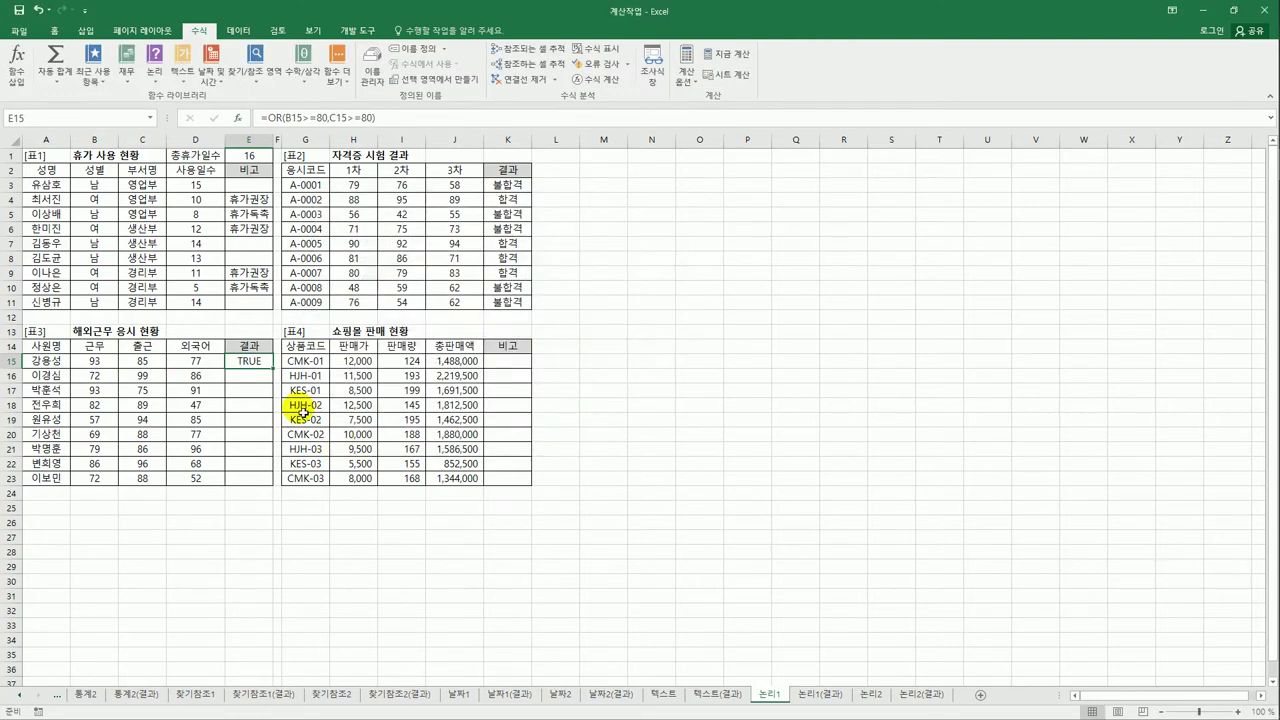
- Copy the E15 formula down through E23, then reduce the selection to E15 alone
drag(269, 372, 265, 488)
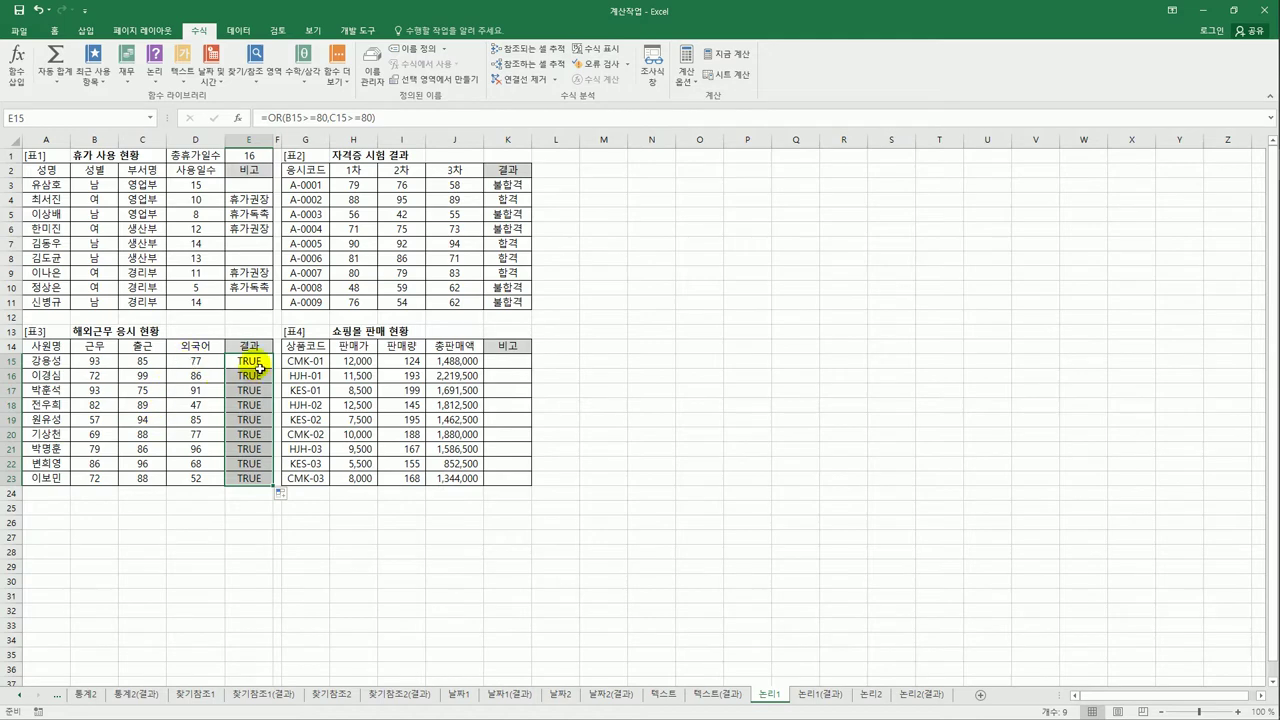
key(shift+Up)
key(shift+Up)
key(shift+Up)
key(shift+Up)
key(shift+Up)
key(shift+Up)
key(shift+Up)
key(shift+Up)
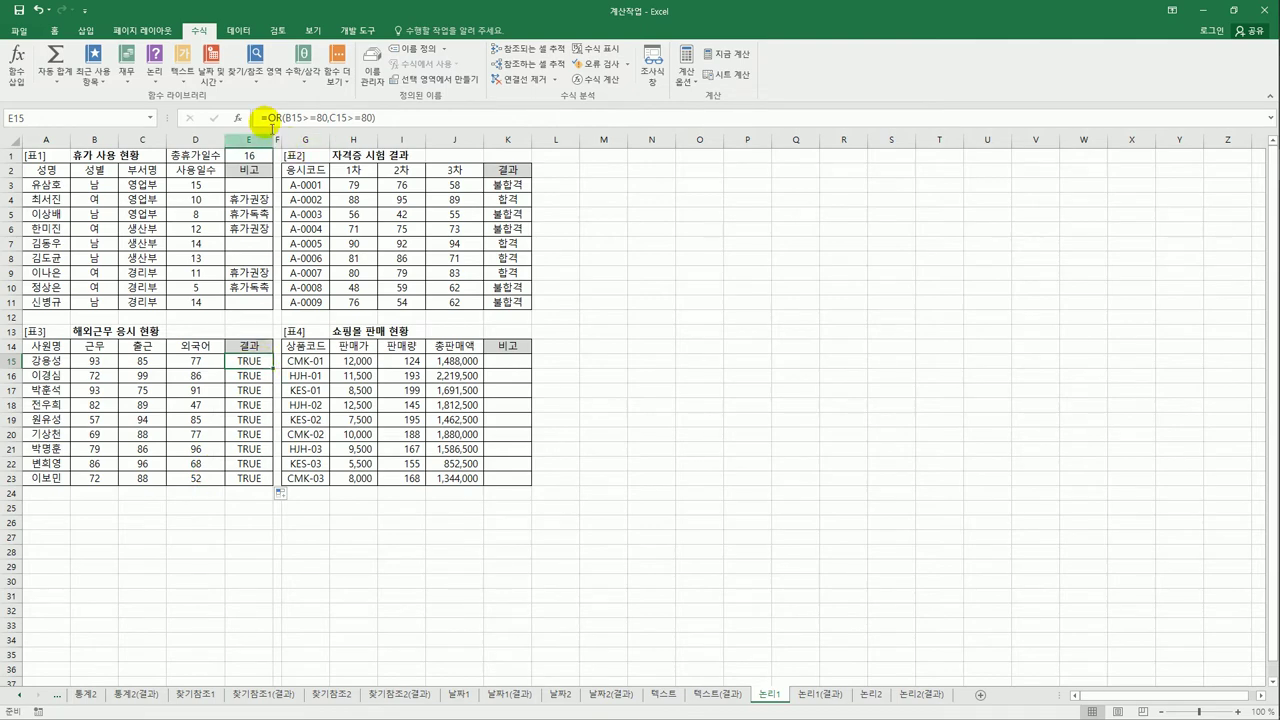
- Wrap the OR function in E15 in an AND function so that it serves as the first condition
click(270, 121)
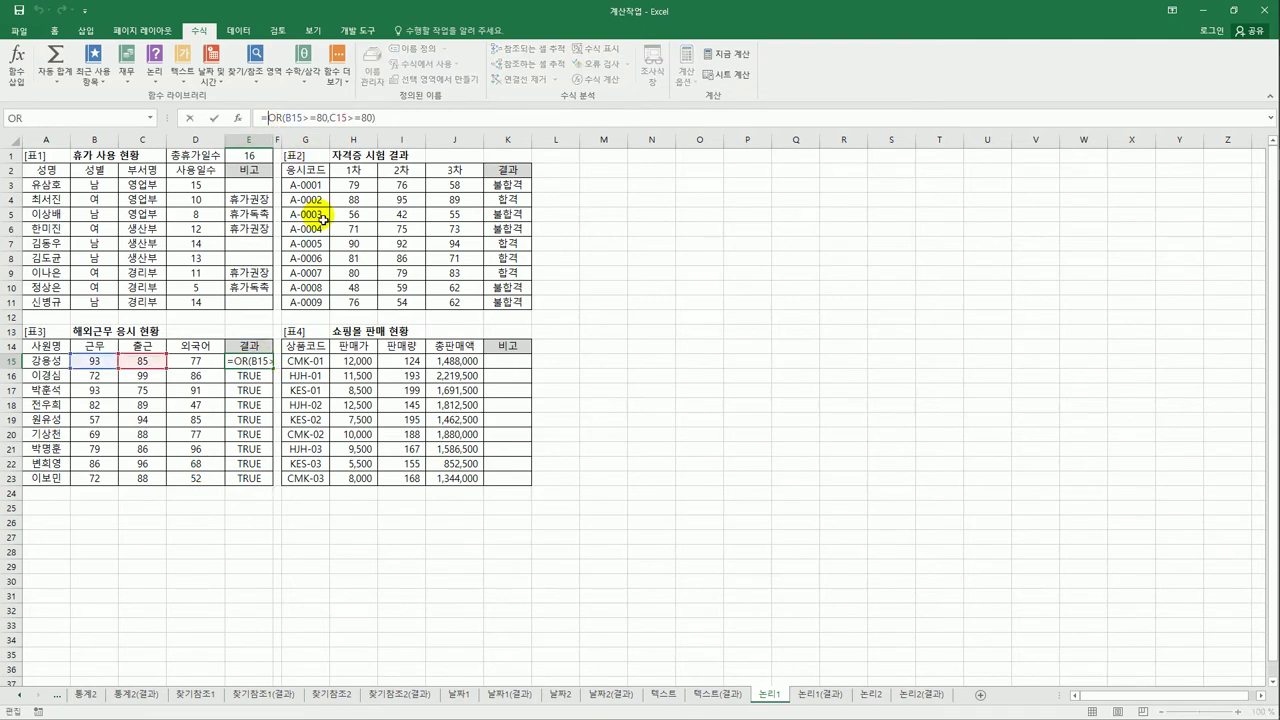
text(무)
key(BackSpace)
text(and)
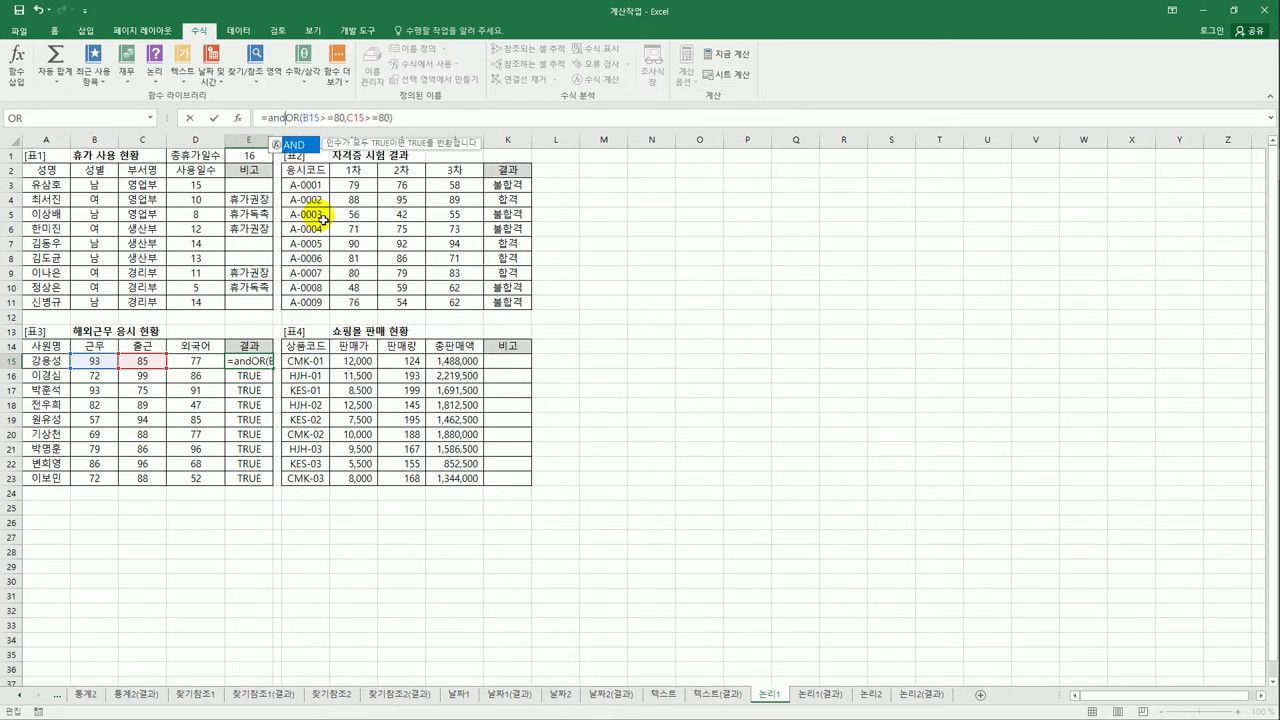
key(Tab)
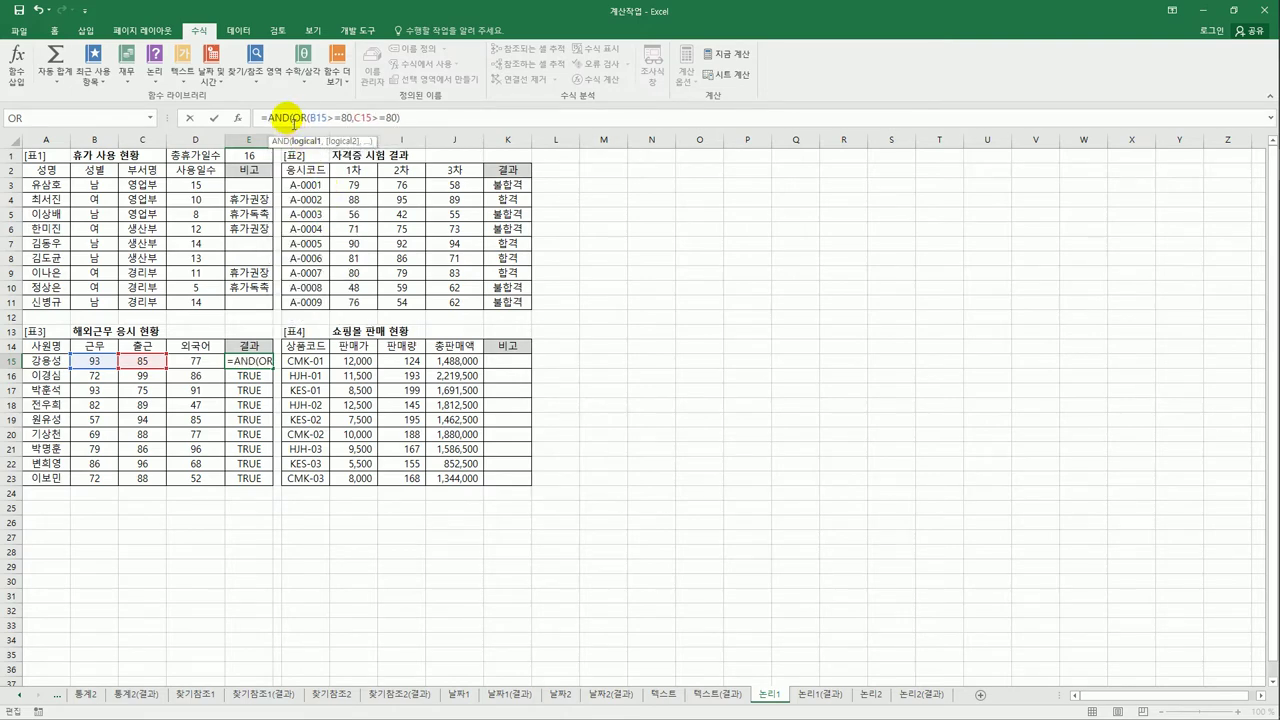
drag(292, 119, 409, 121)
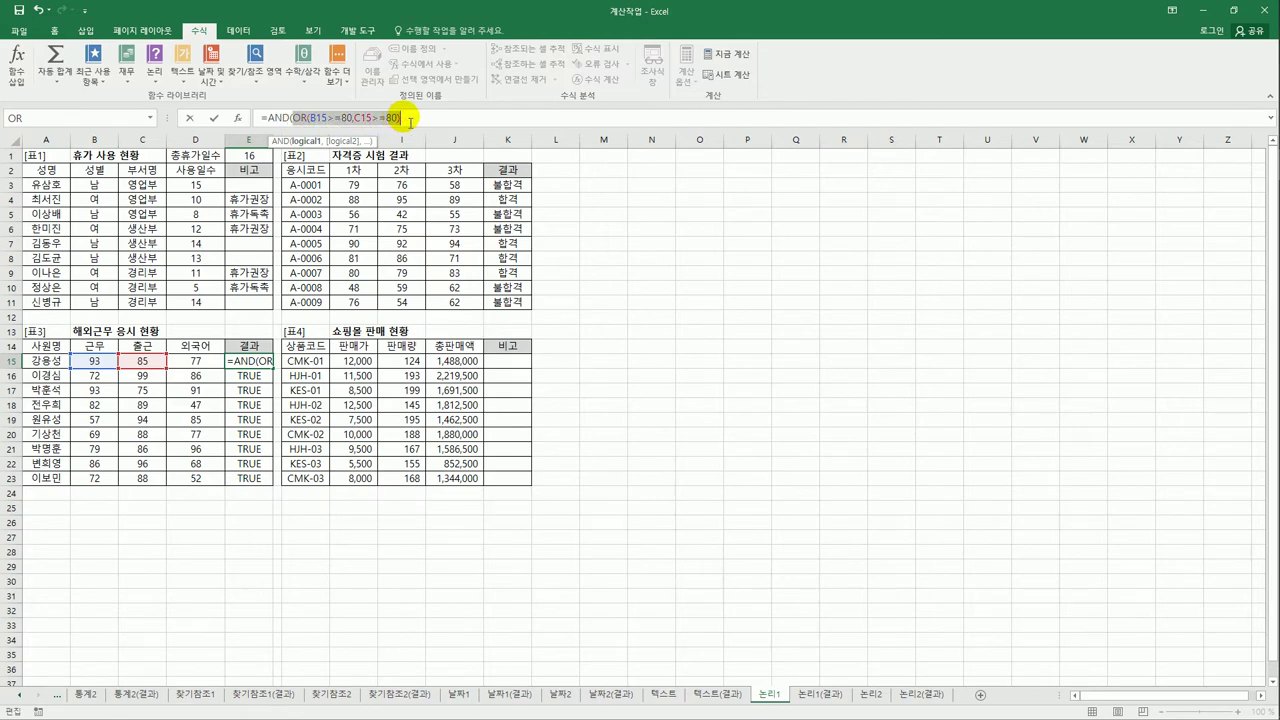
click(409, 121)
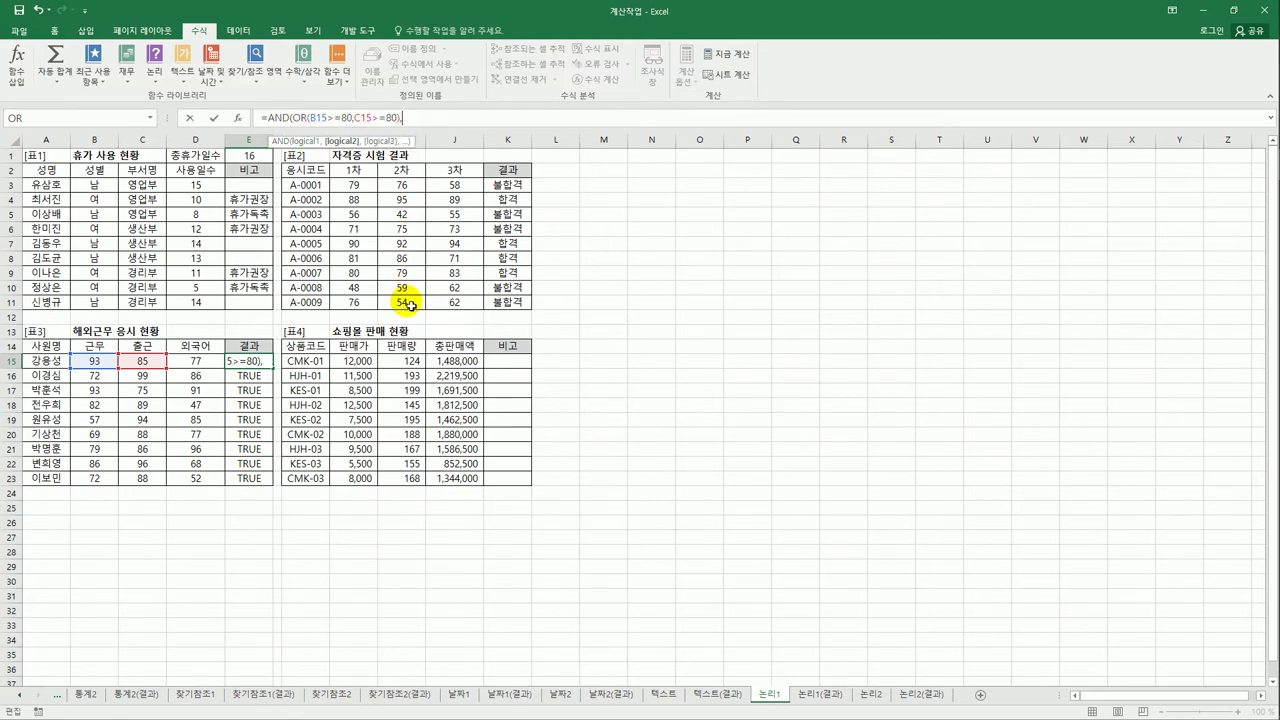
text(,)
click(197, 362)
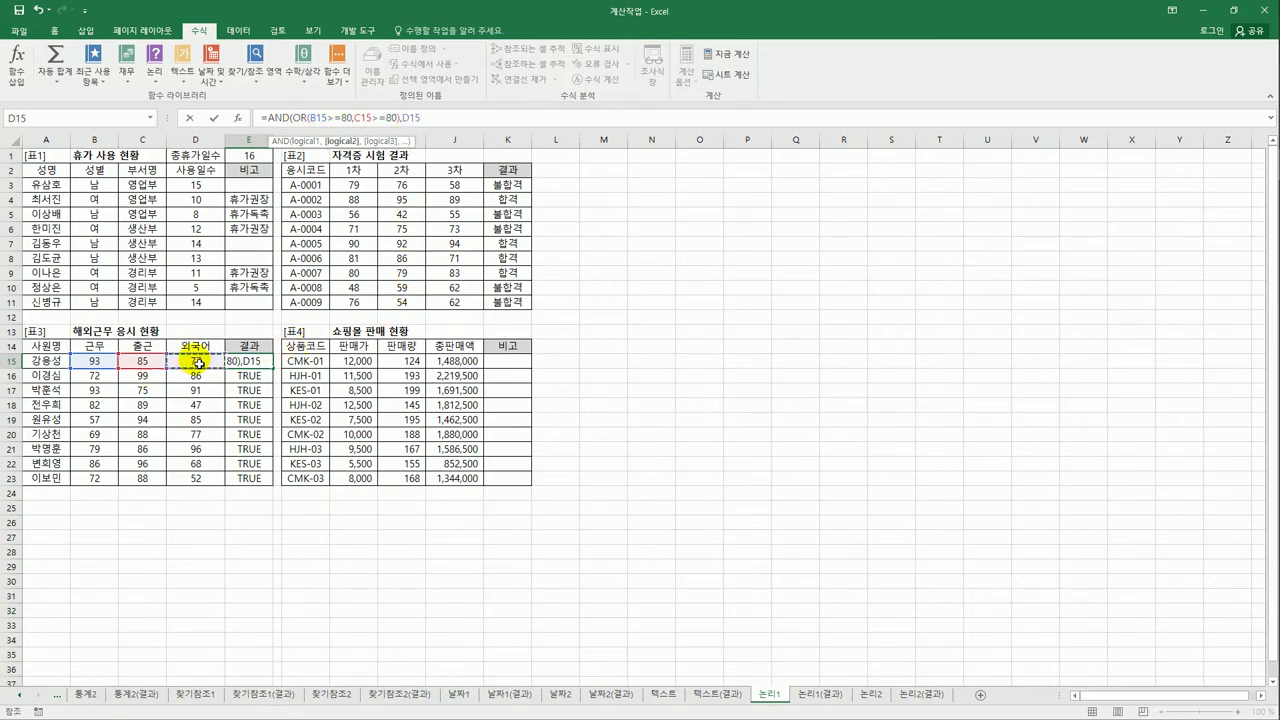
key(BackSpace)
key(BackSpace)
key(BackSpace)
text(>=9)
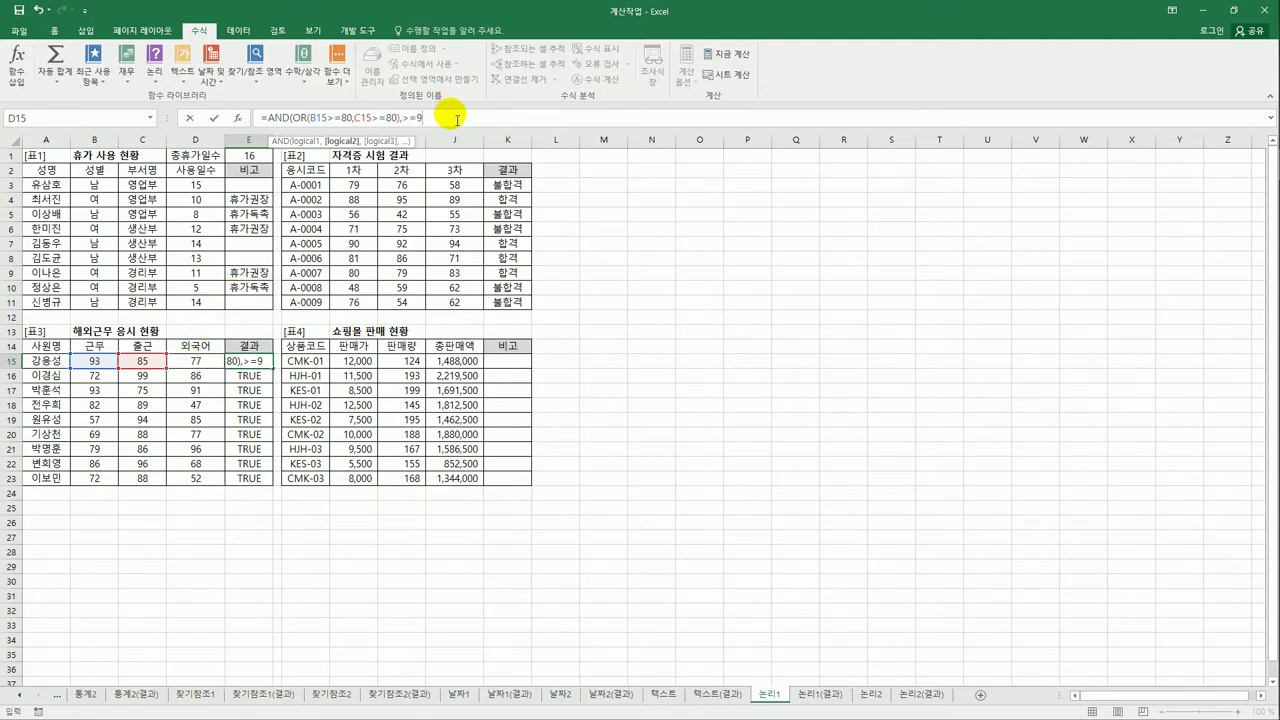
key(BackSpace)
key(BackSpace)
key(BackSpace)
key(BackSpace)
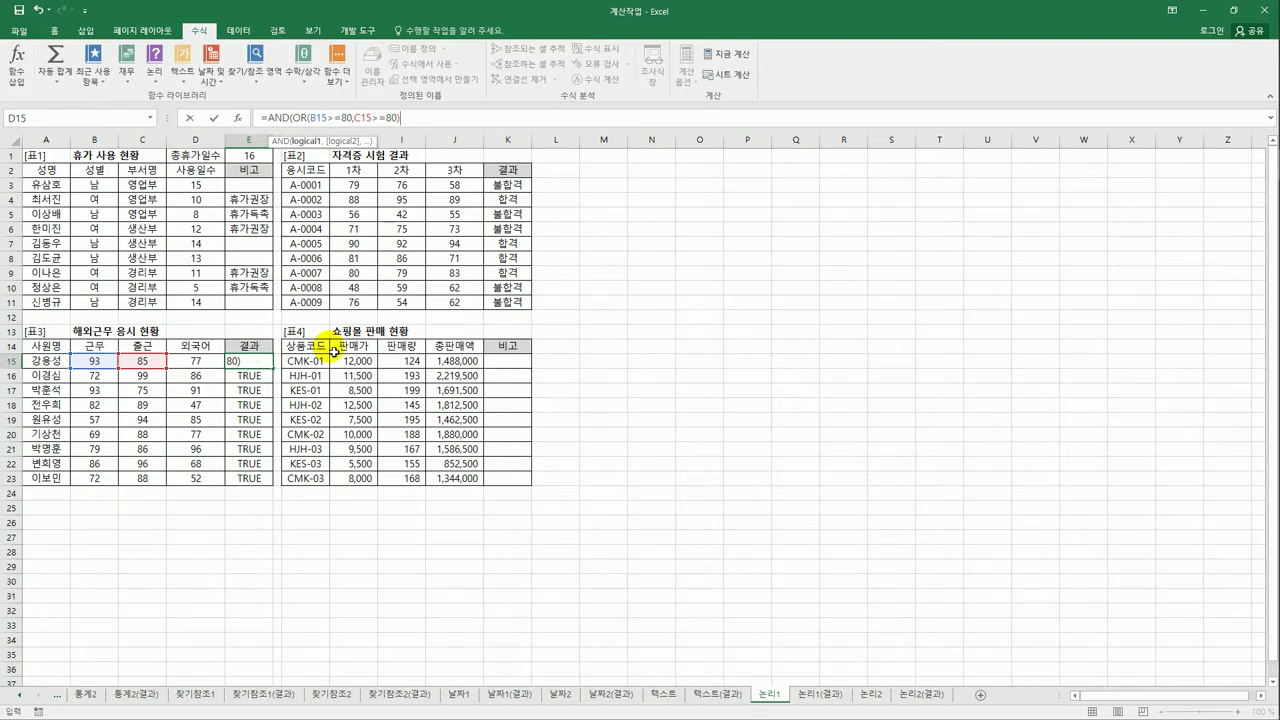
- Add D15>=90 as the second AND condition in E15 and confirm the formula
text(,)
click(190, 362)
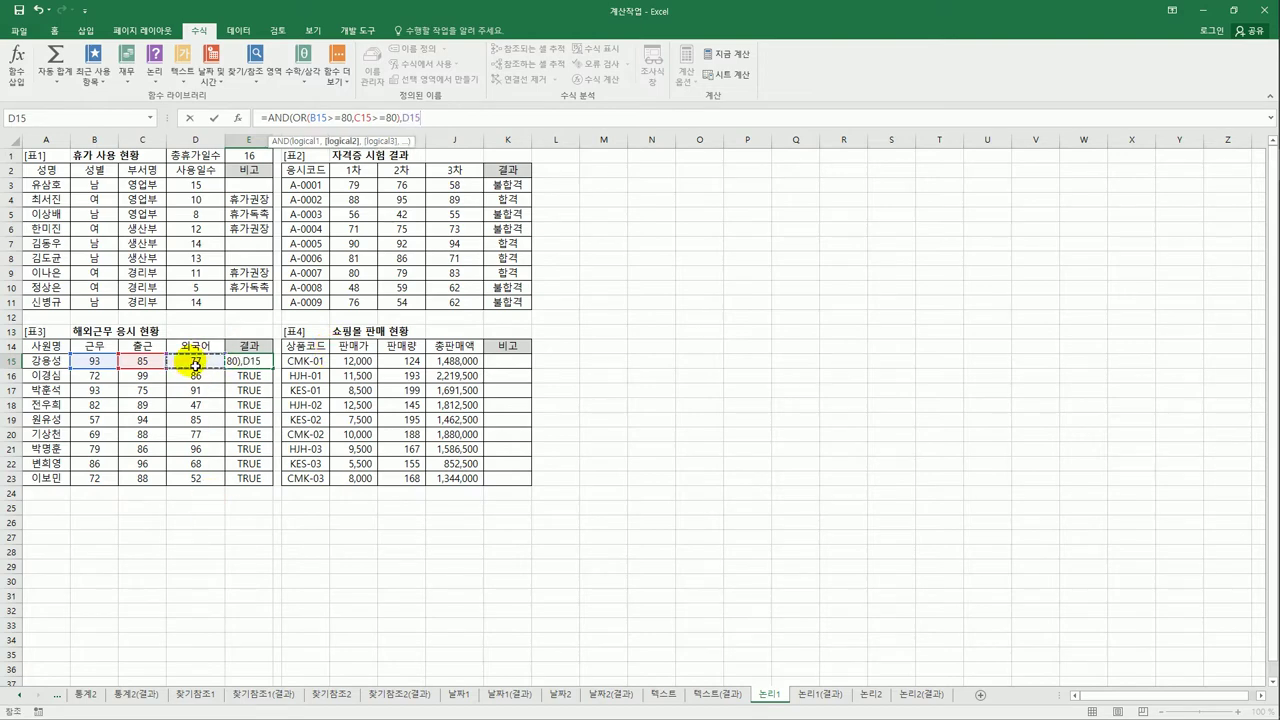
text(>=90))
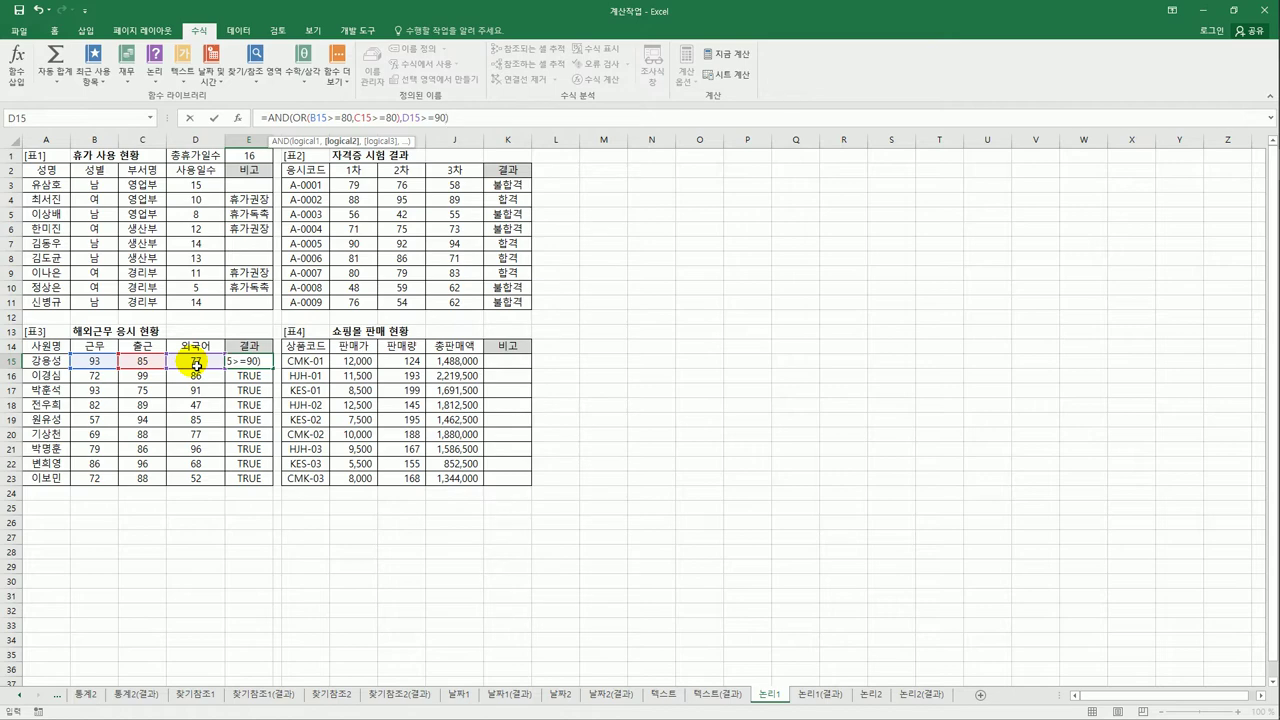
key(Return)
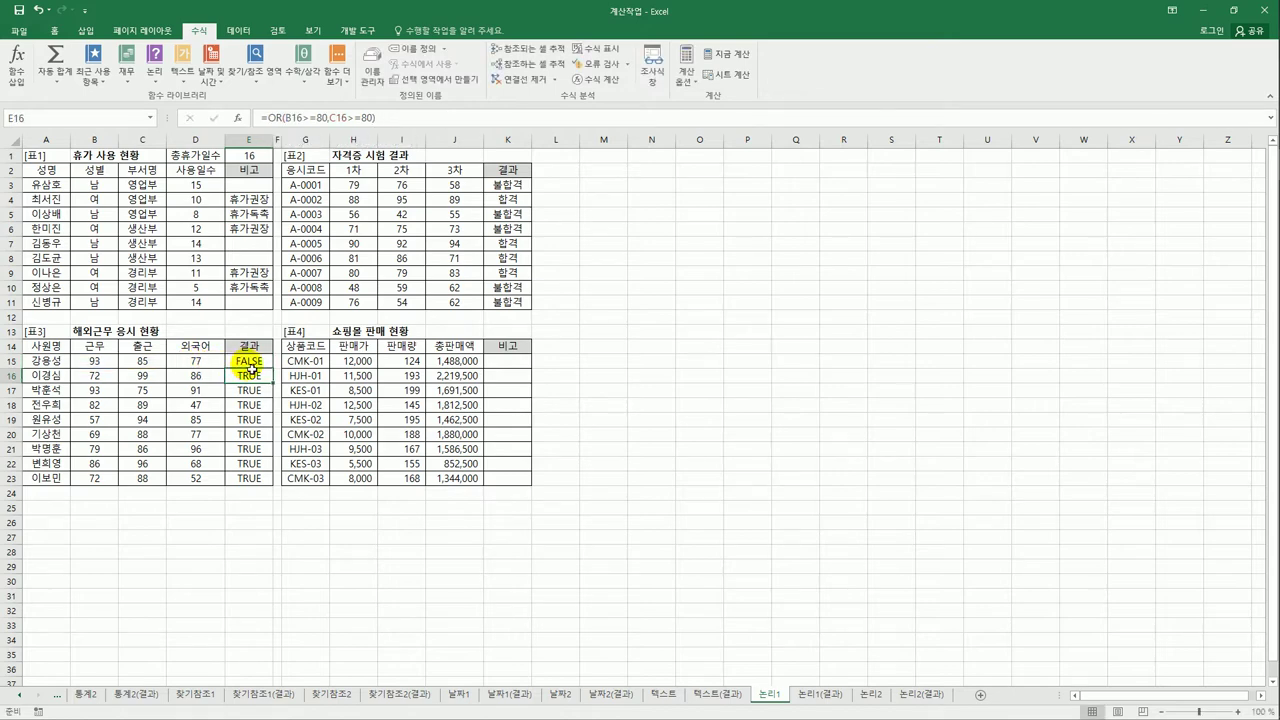
- Copy the AND formula from E15 down through E23 and check the outcomes in rows 15, 17 and 21
click(248, 362)
drag(280, 375, 266, 492)
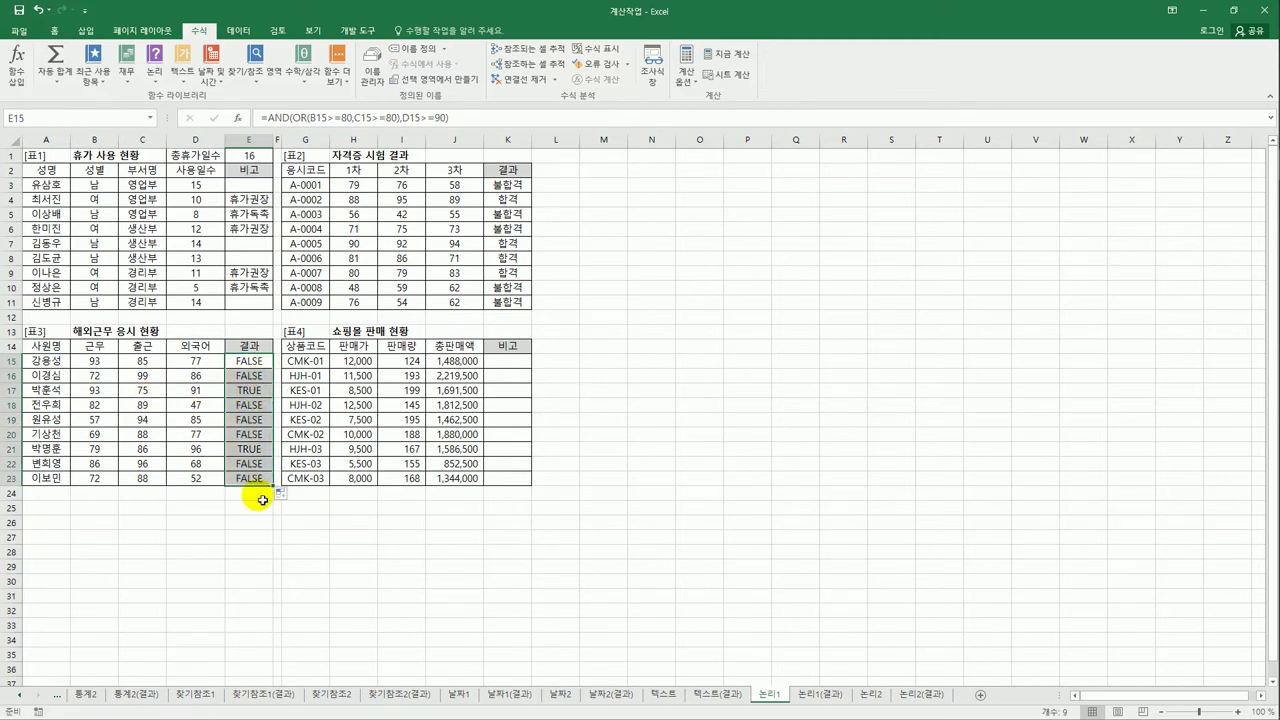
click(257, 390)
drag(190, 392, 252, 394)
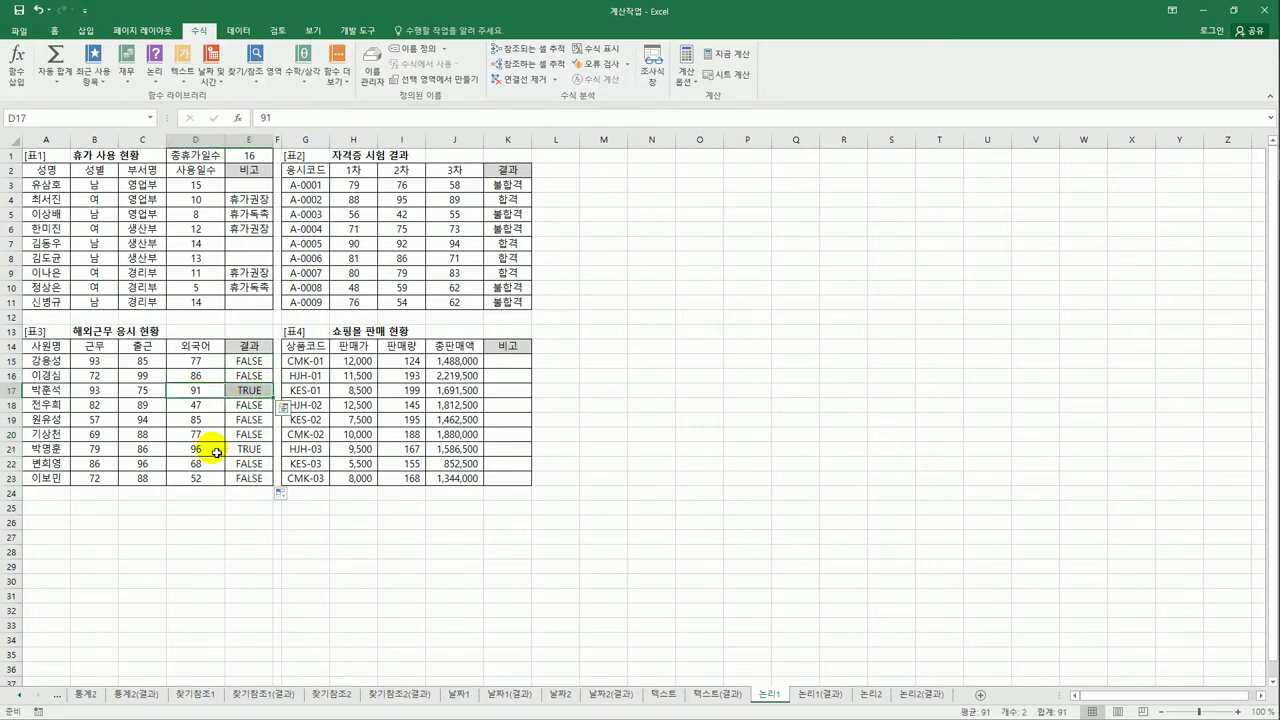
click(243, 451)
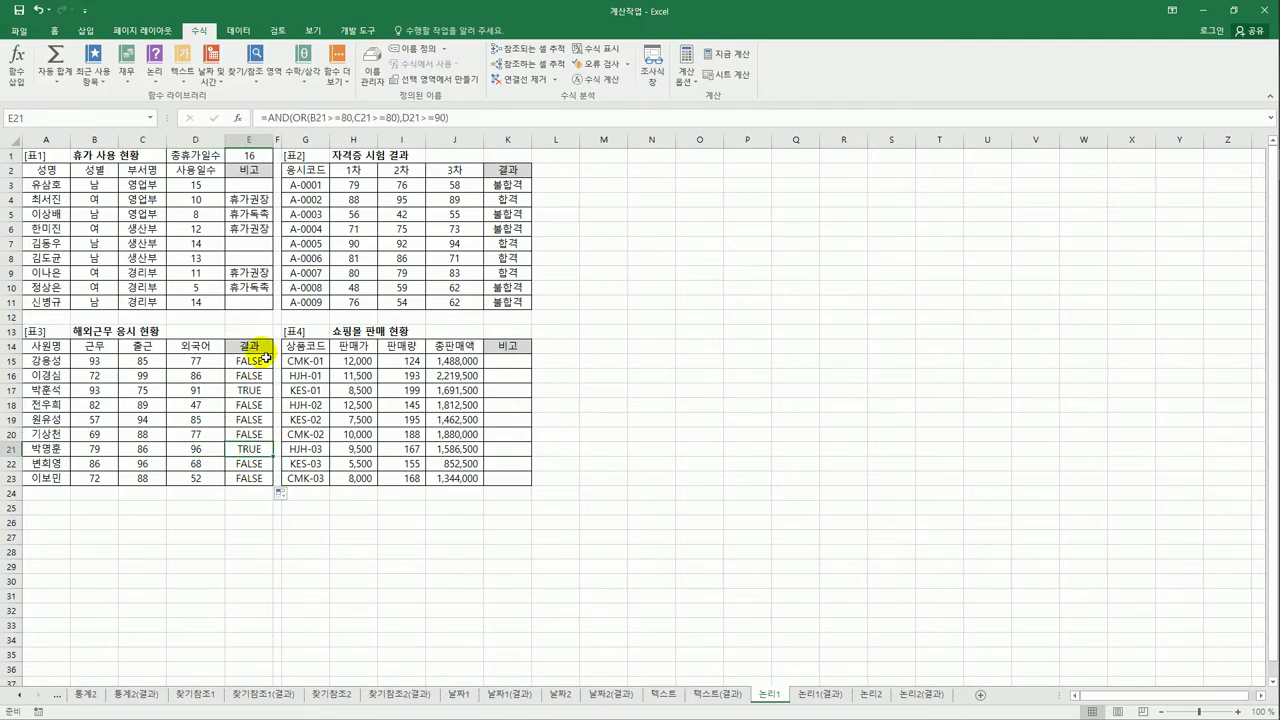
click(257, 361)
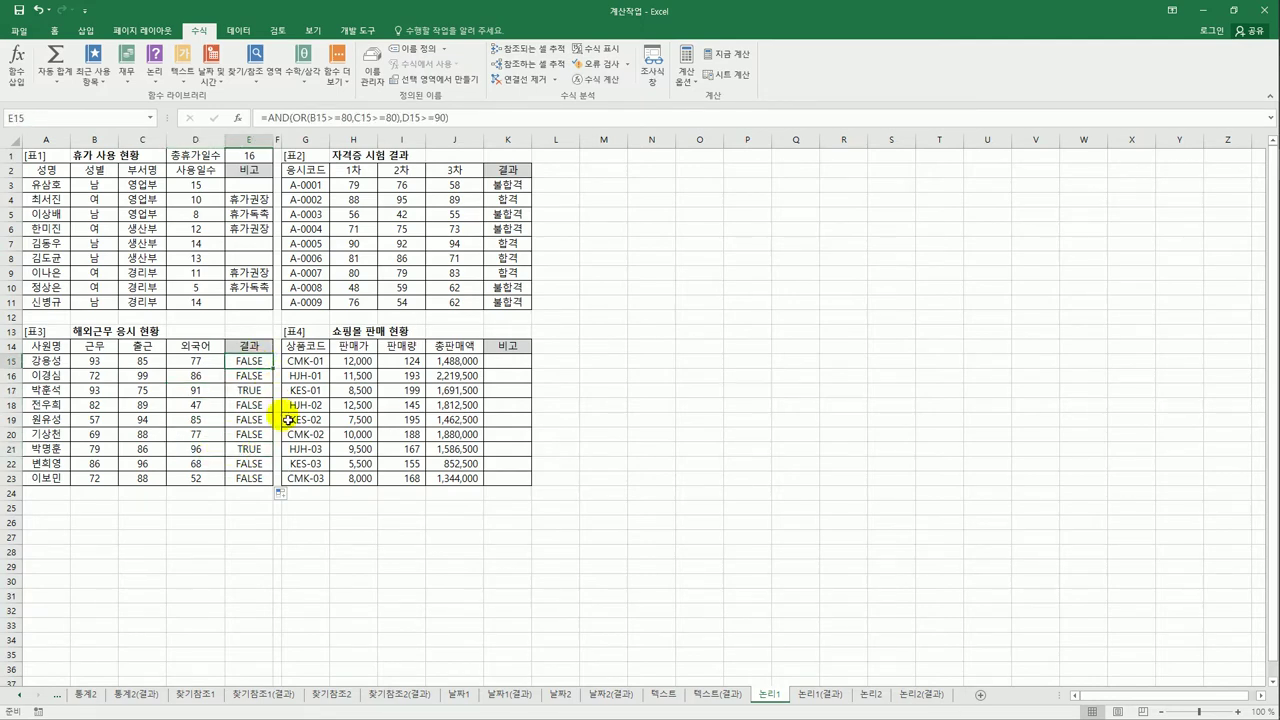
click(261, 392)
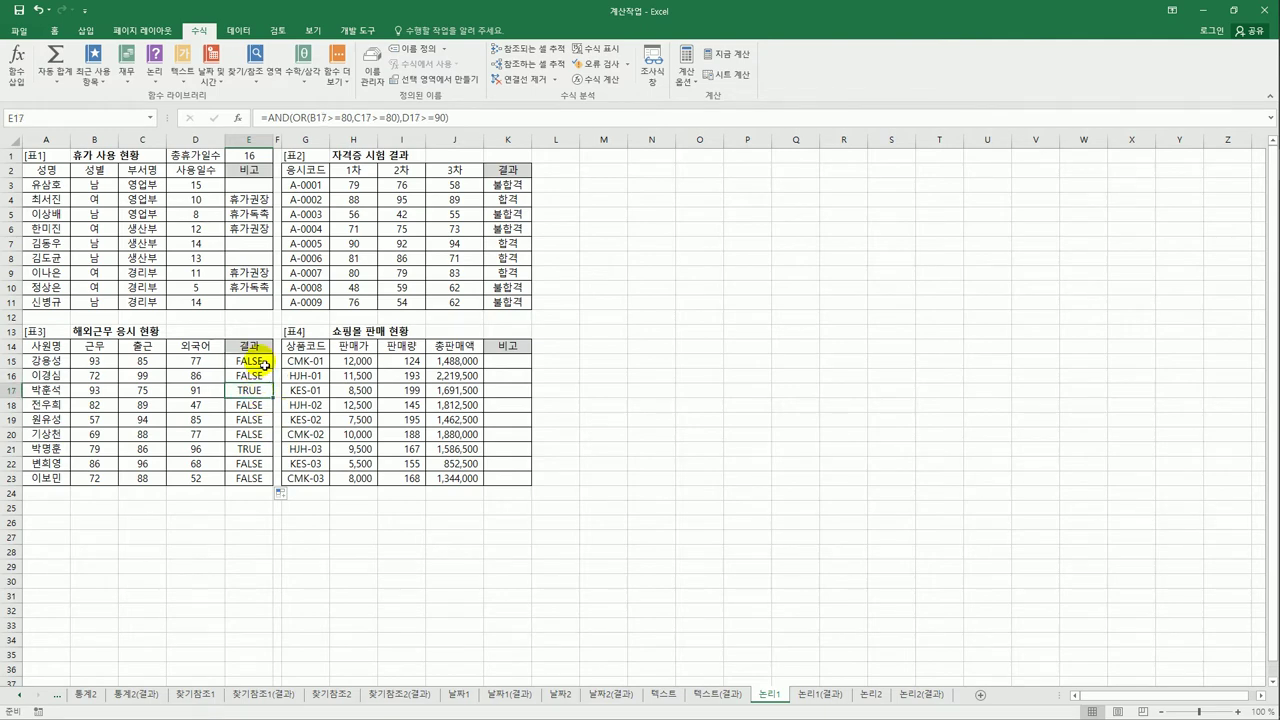
- Wrap the AND function in E15 in an IF function so that it serves as the logical test
click(263, 363)
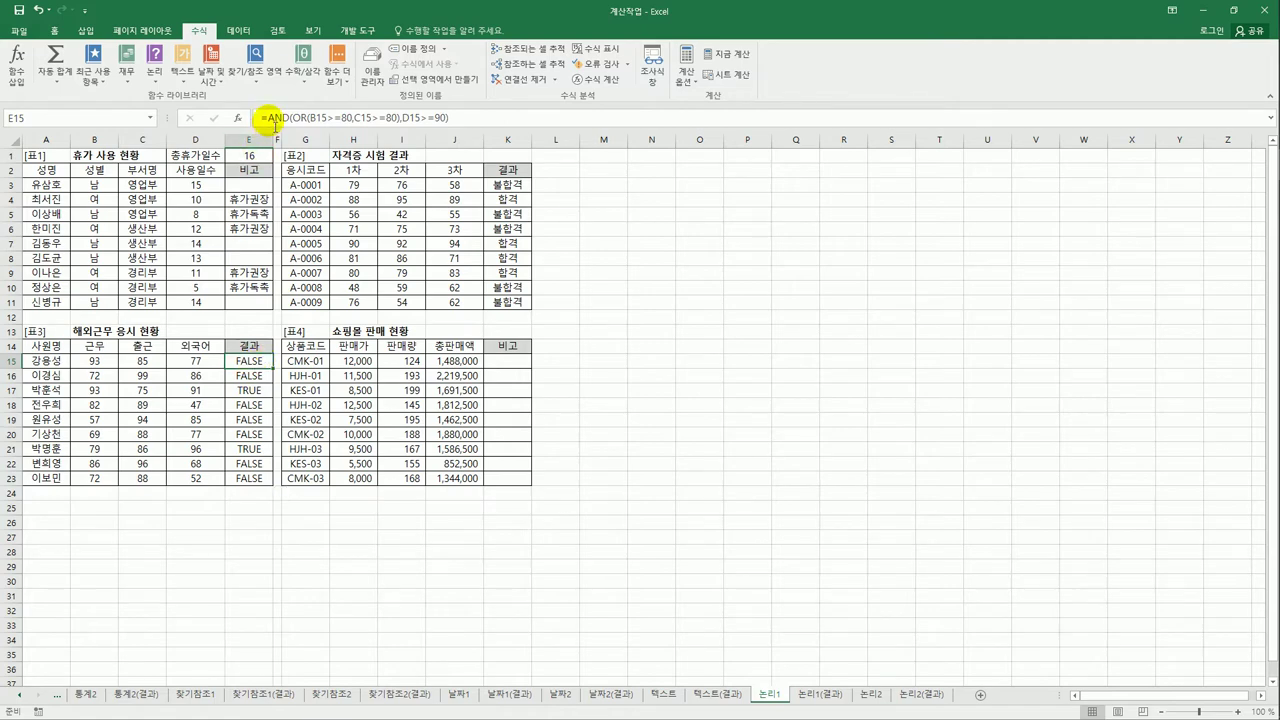
click(265, 118)
text(I)
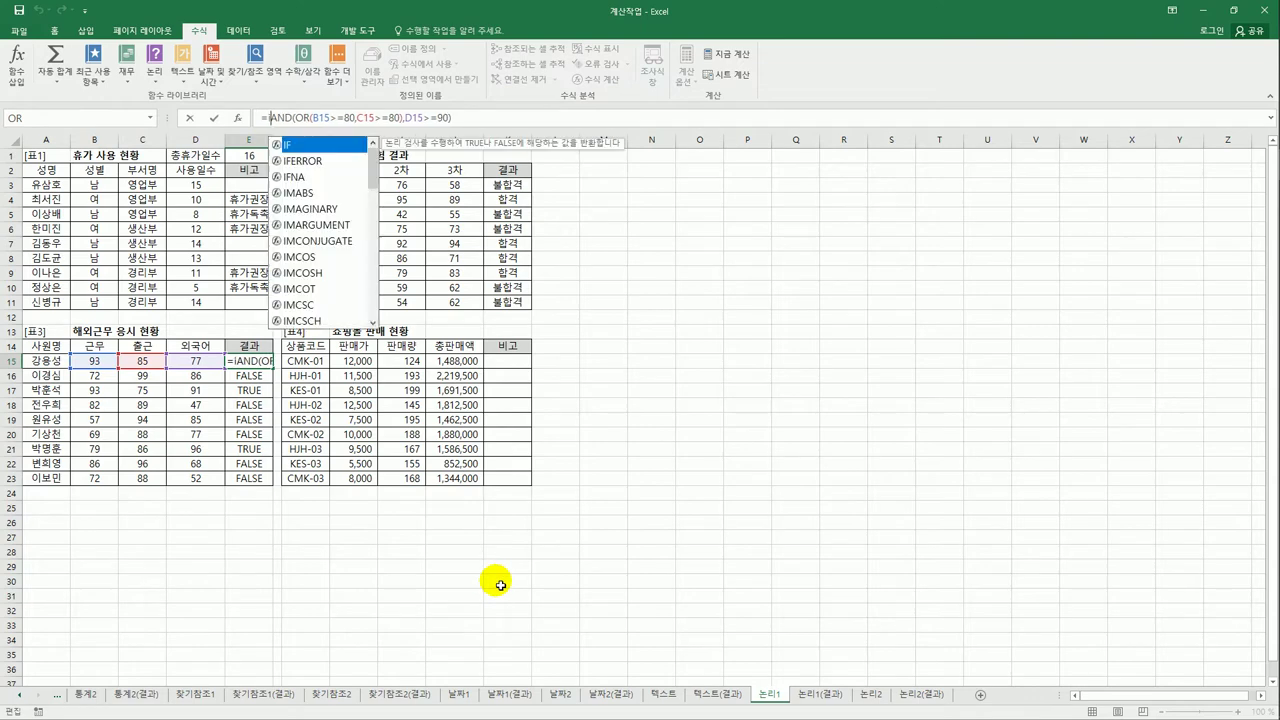
text(f)
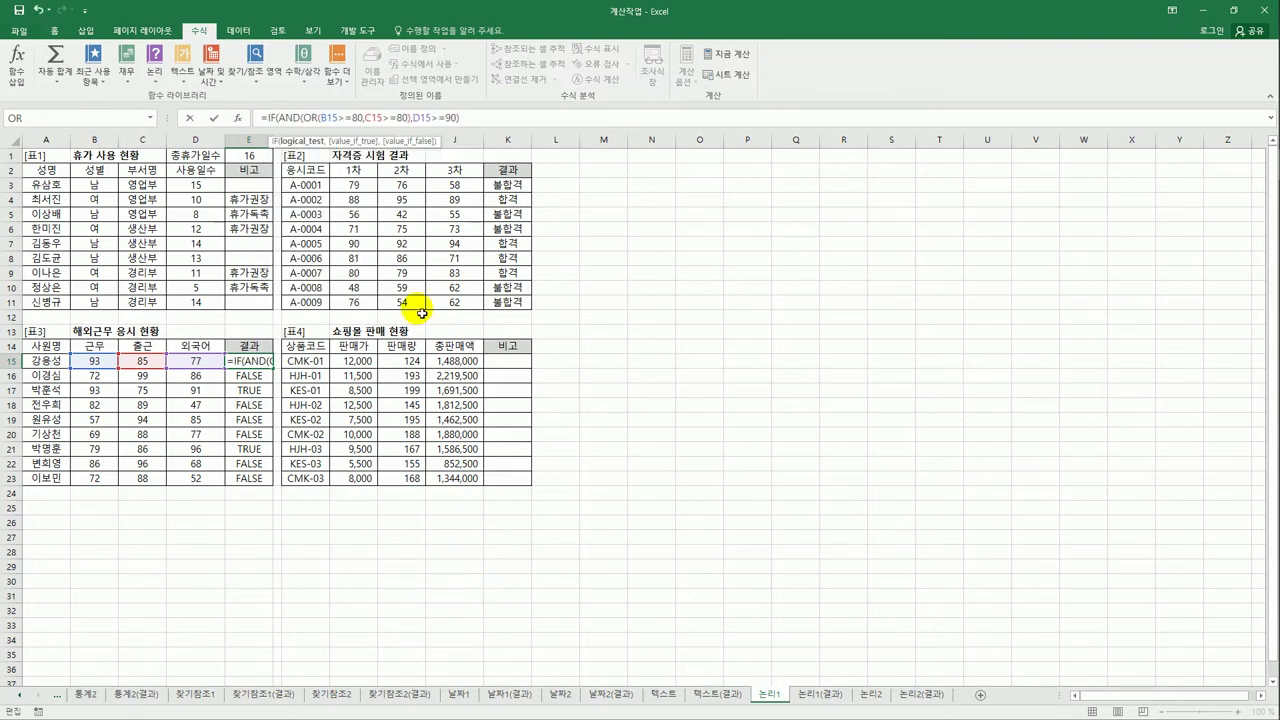
double_click(289, 118)
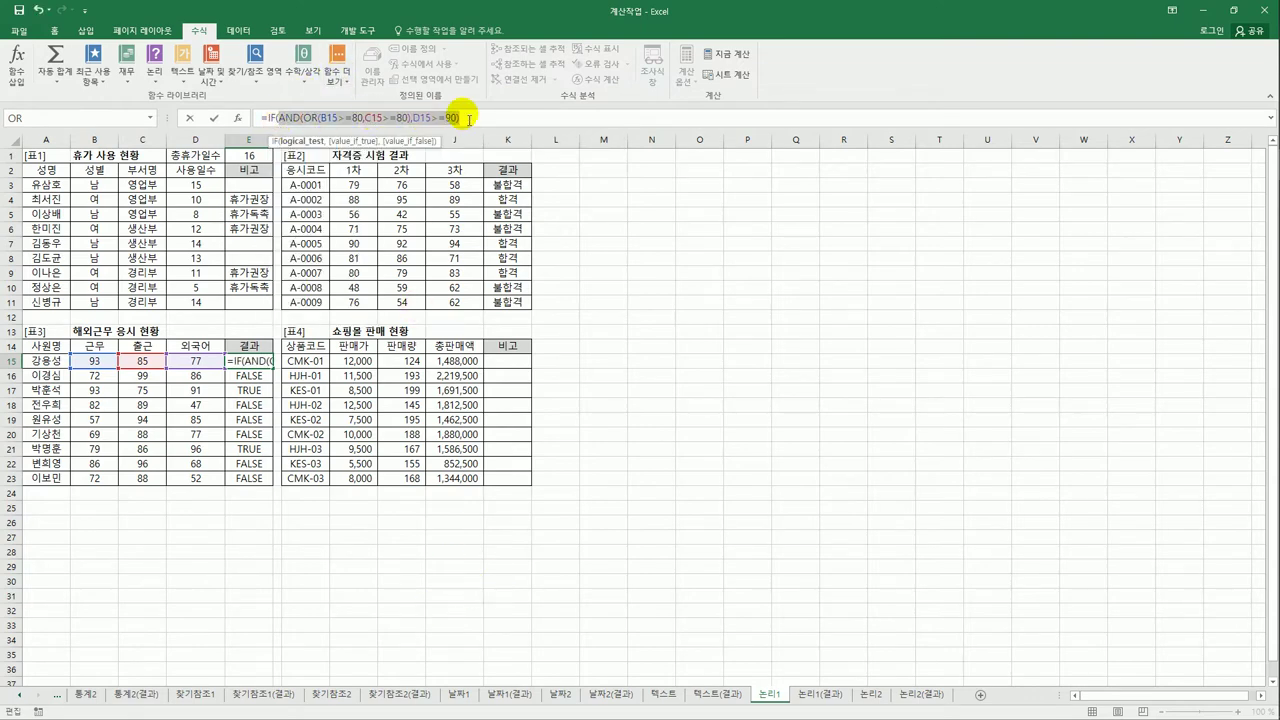
click(462, 118)
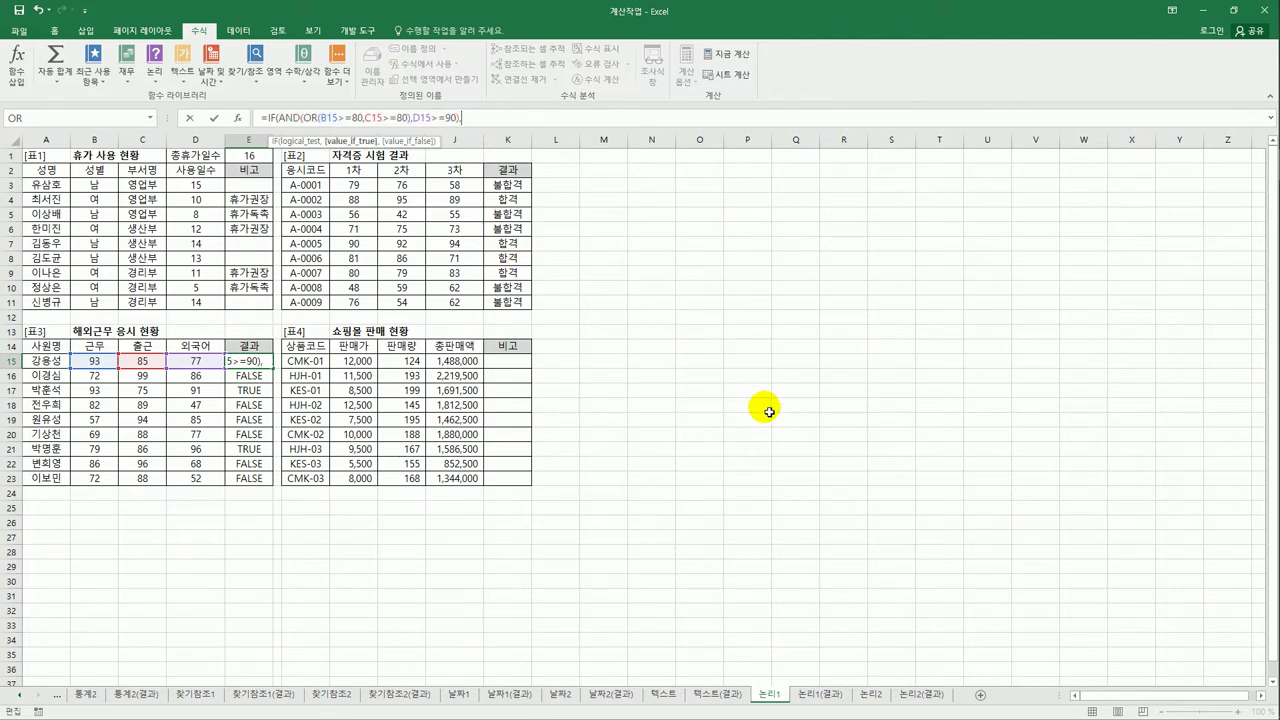
- Complete the IF in E15 with "해외근무" when true and "국내근무" when false, and copy the formula down through E23
text(,"go)
key(BackSpace)
key(BackSpace)
text(해외근무",)
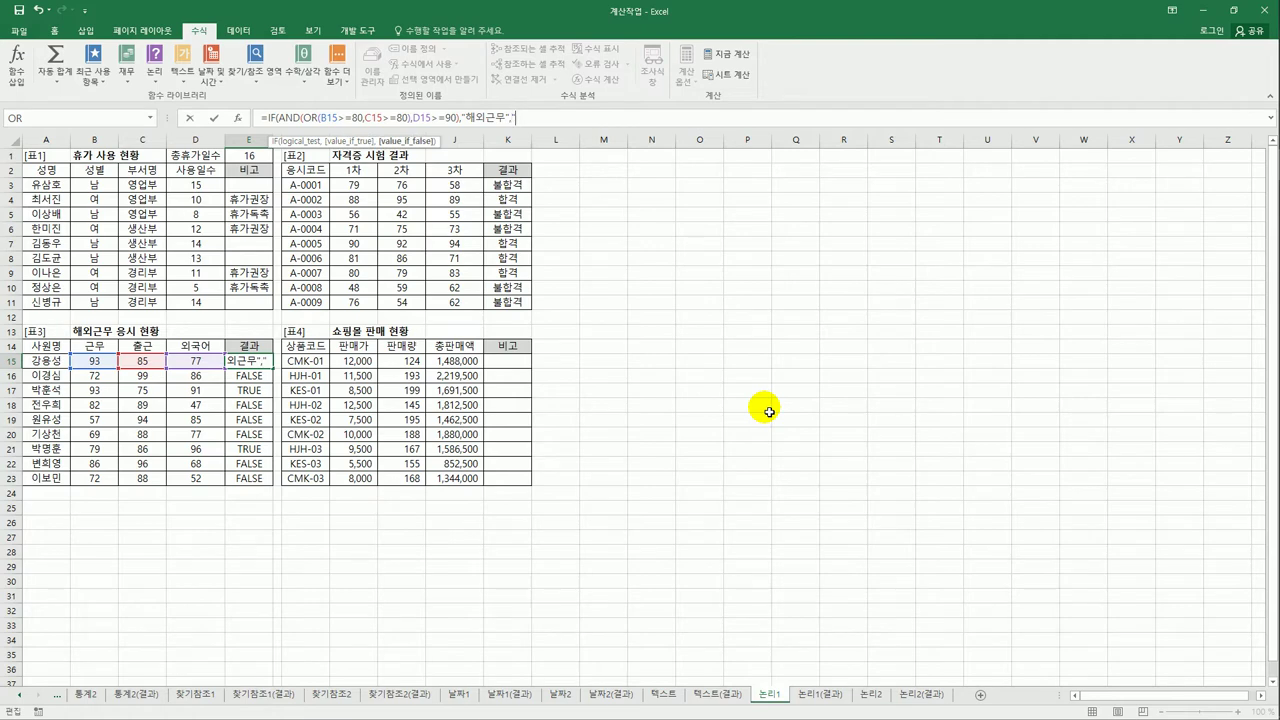
text("국내근무")
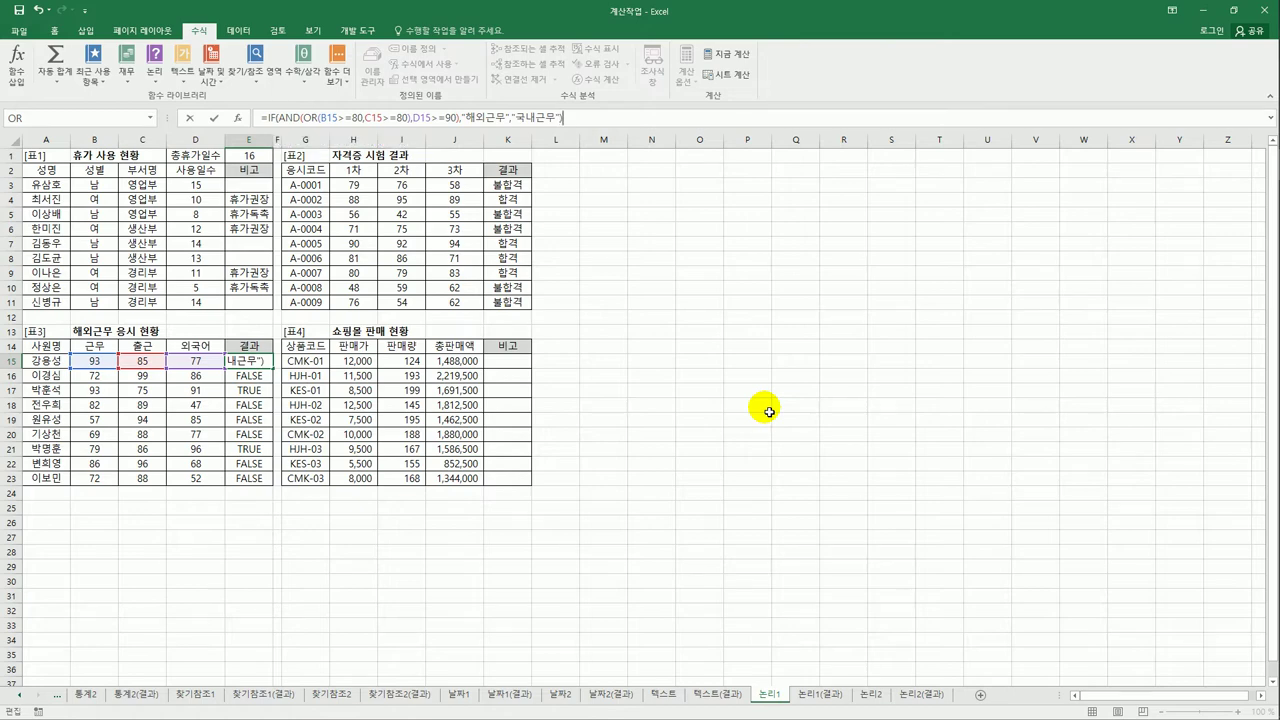
key(Return)
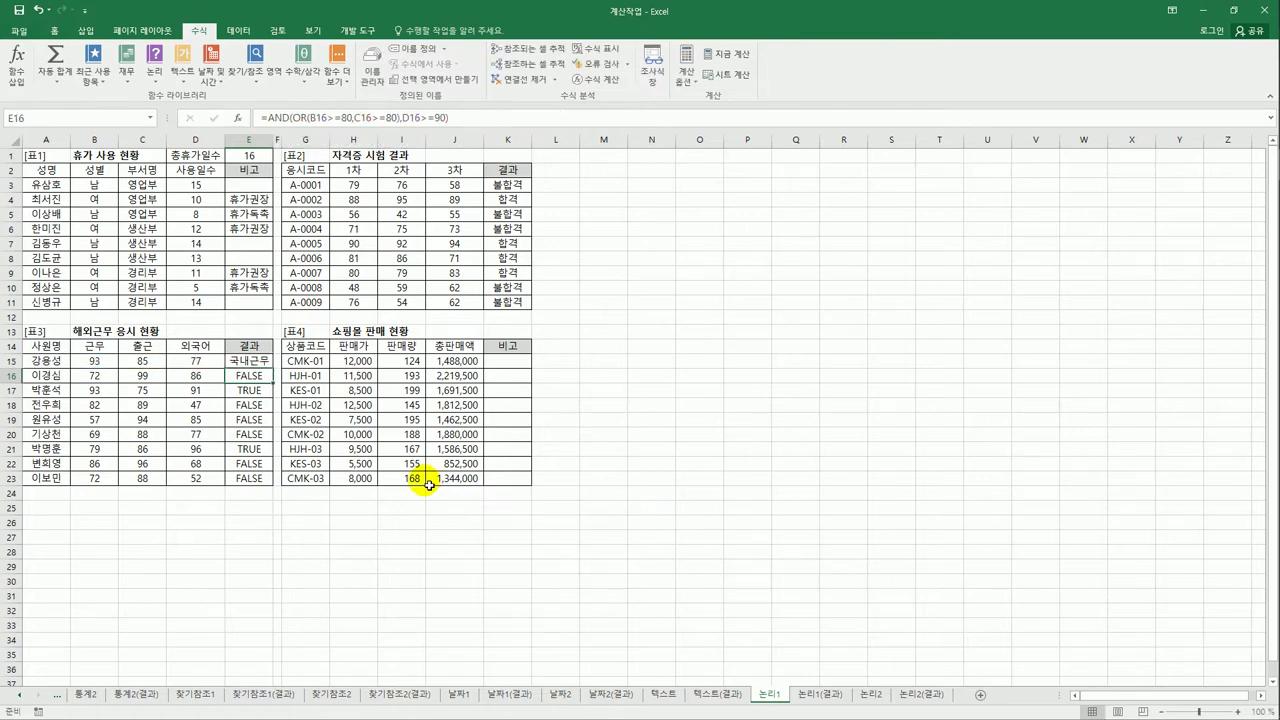
click(250, 362)
drag(276, 375, 268, 492)
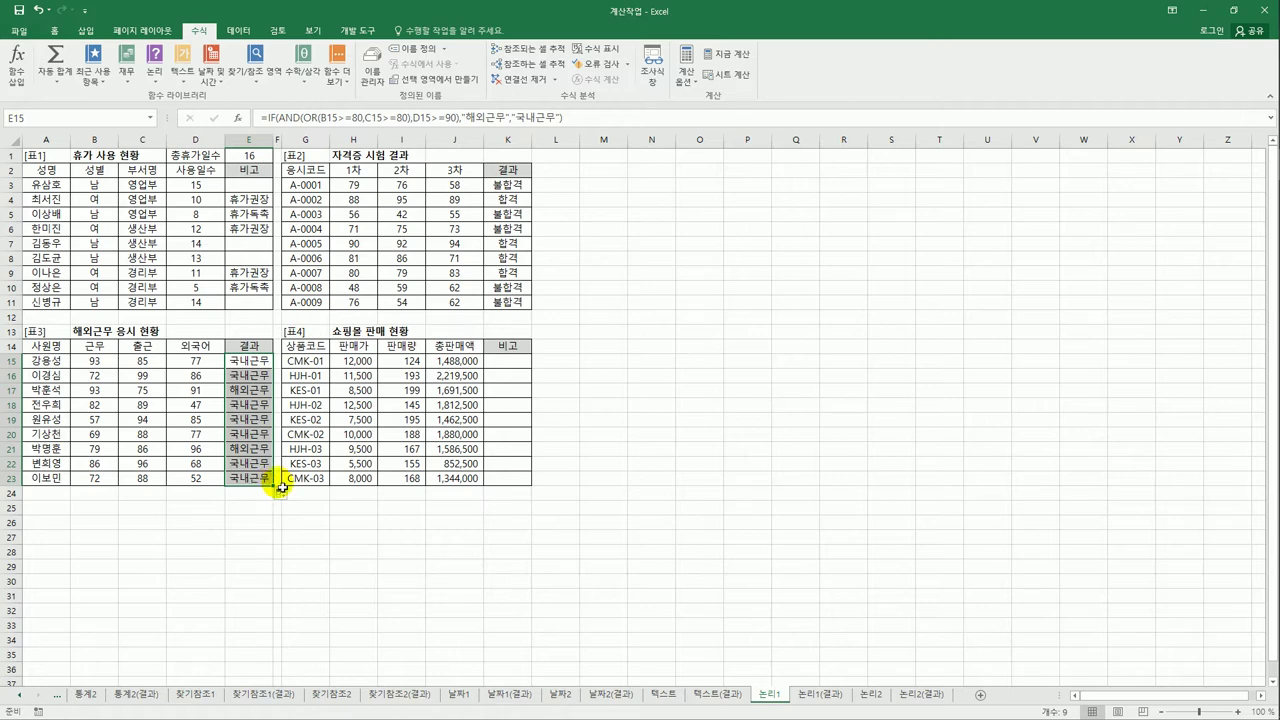
- Examine table 4's sales quantities in I15:I23 and total sales in J15:J23 along with the empty remarks column
click(509, 366)
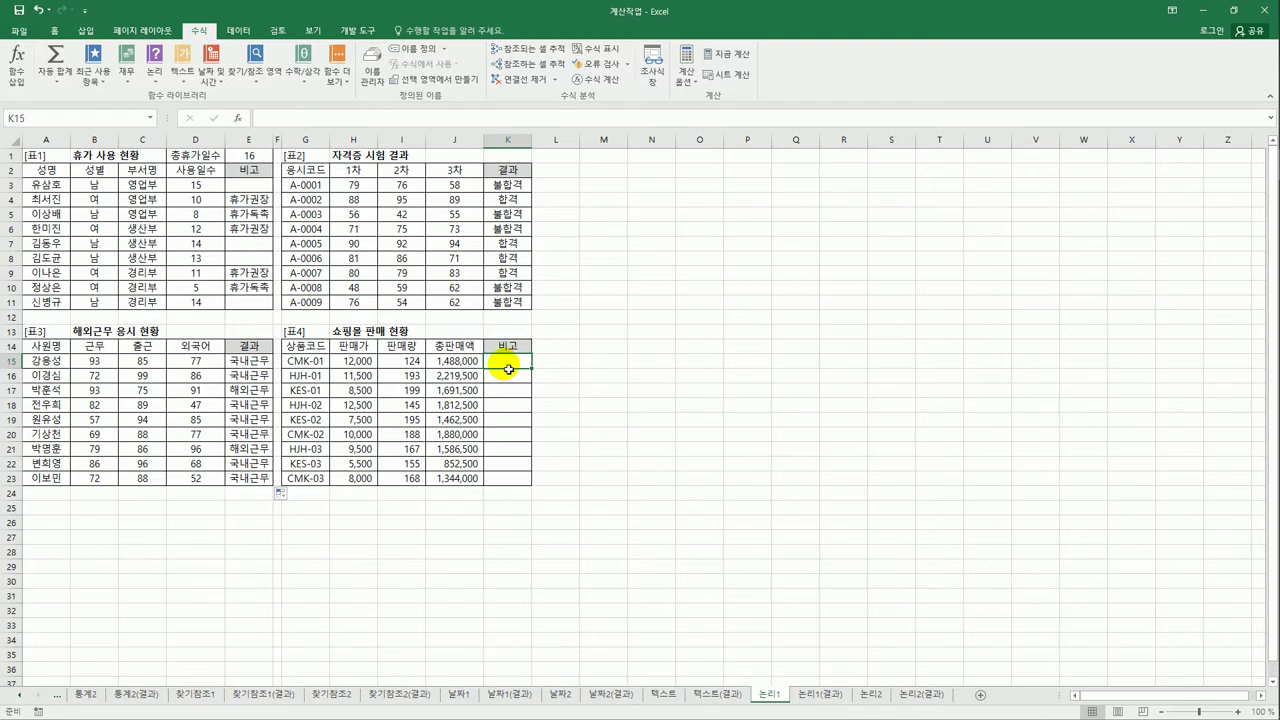
click(403, 365)
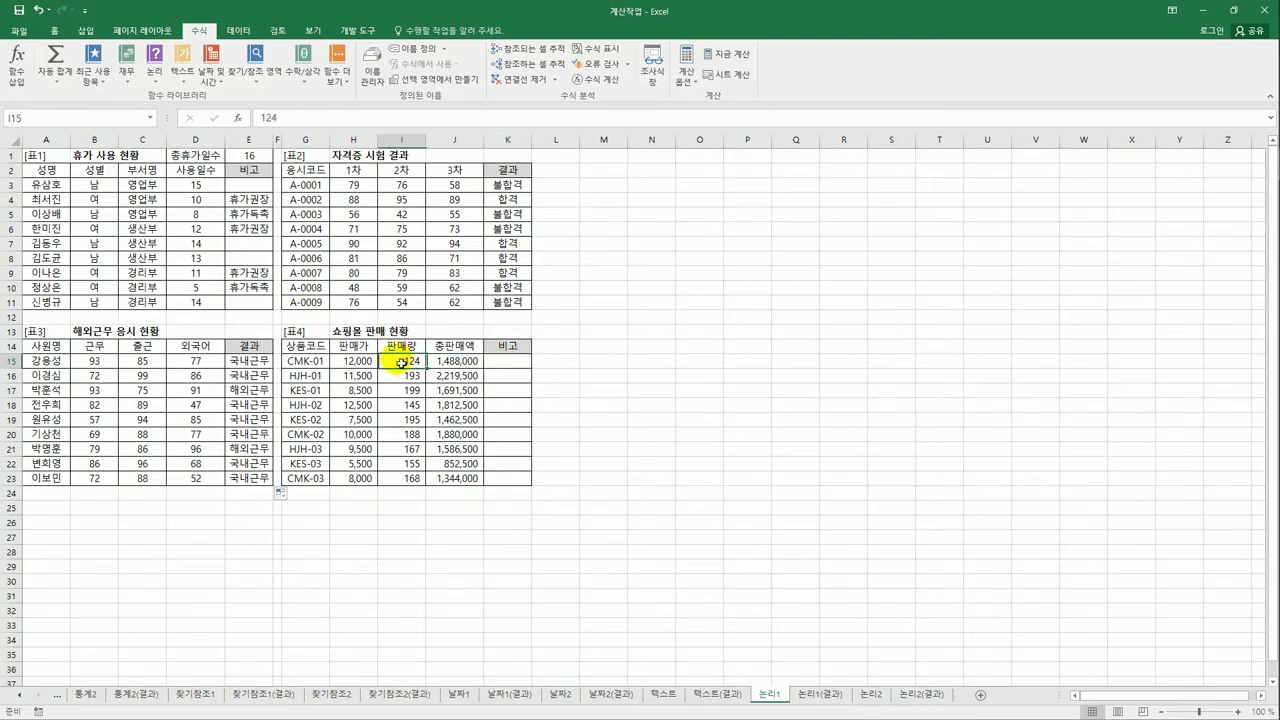
drag(406, 358, 405, 479)
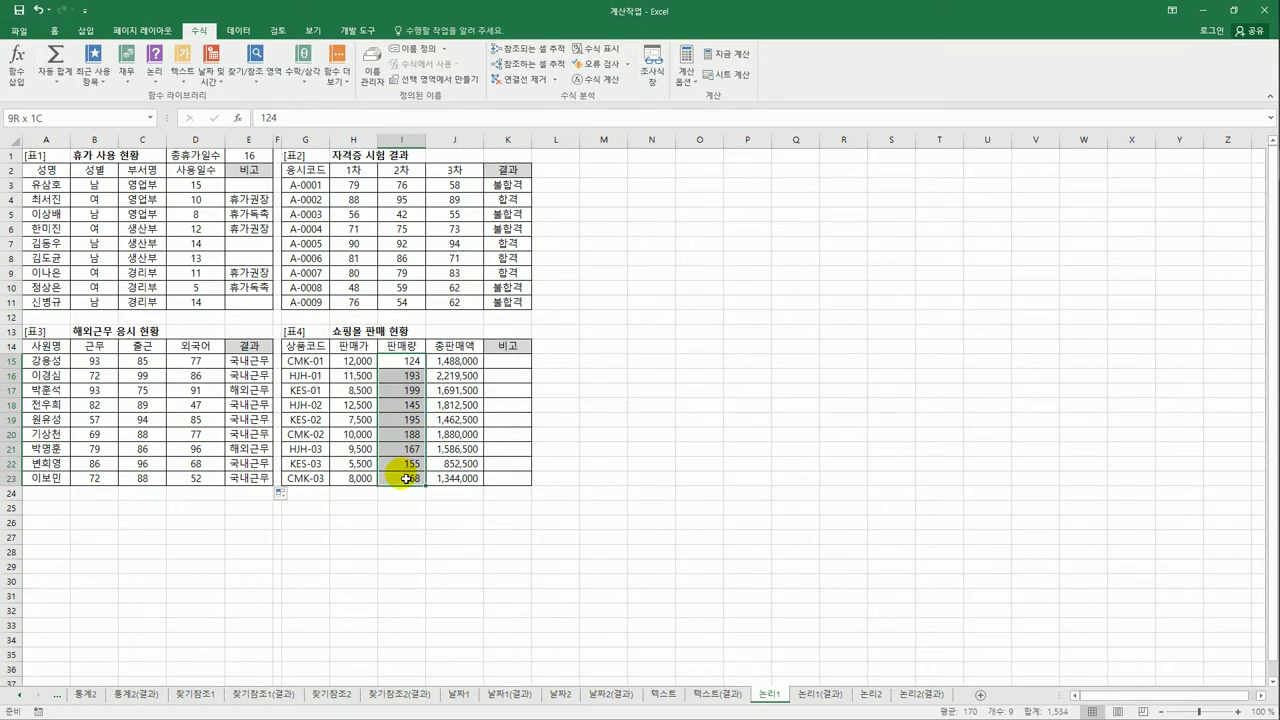
drag(405, 479, 405, 479)
drag(467, 368, 465, 482)
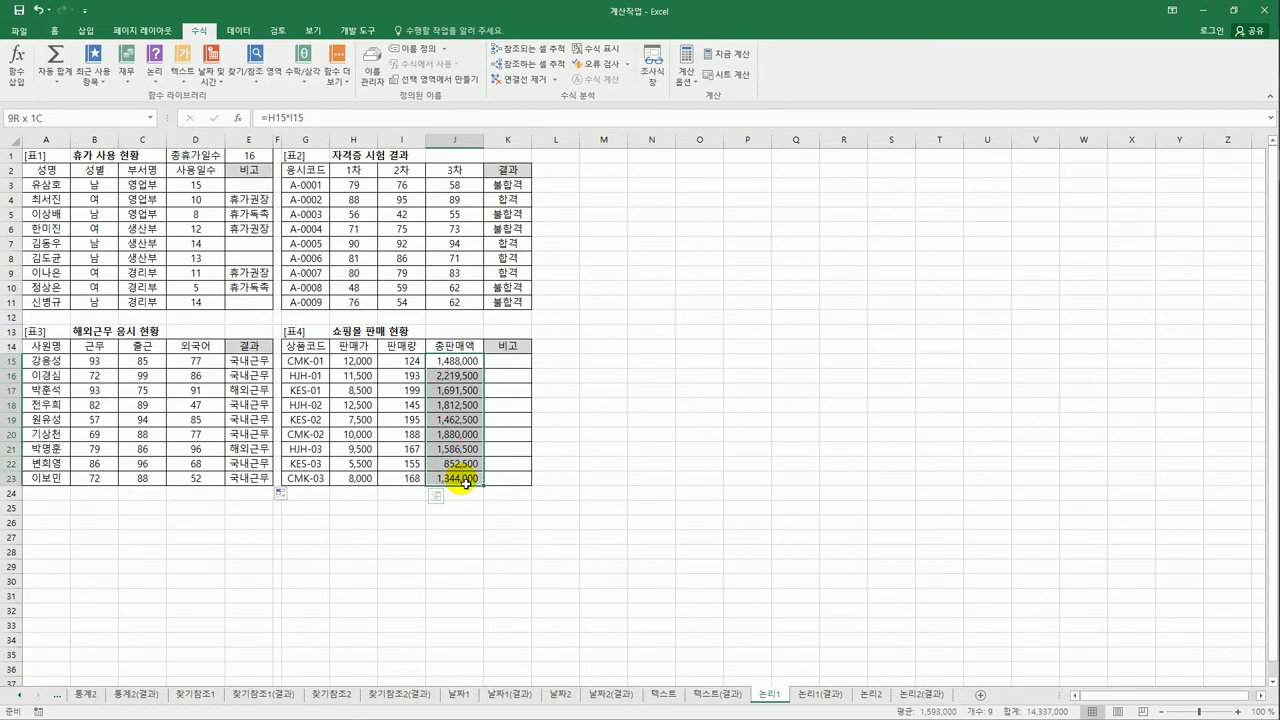
drag(465, 482, 465, 482)
drag(507, 361, 510, 390)
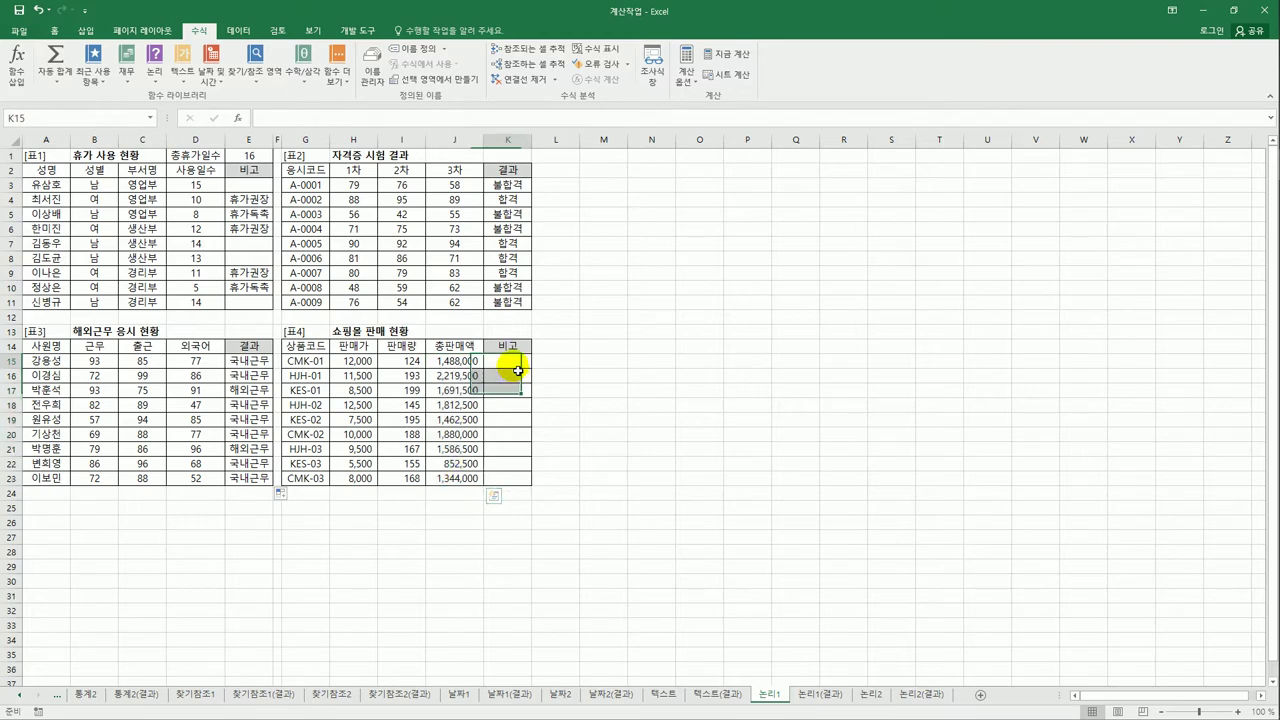
click(518, 368)
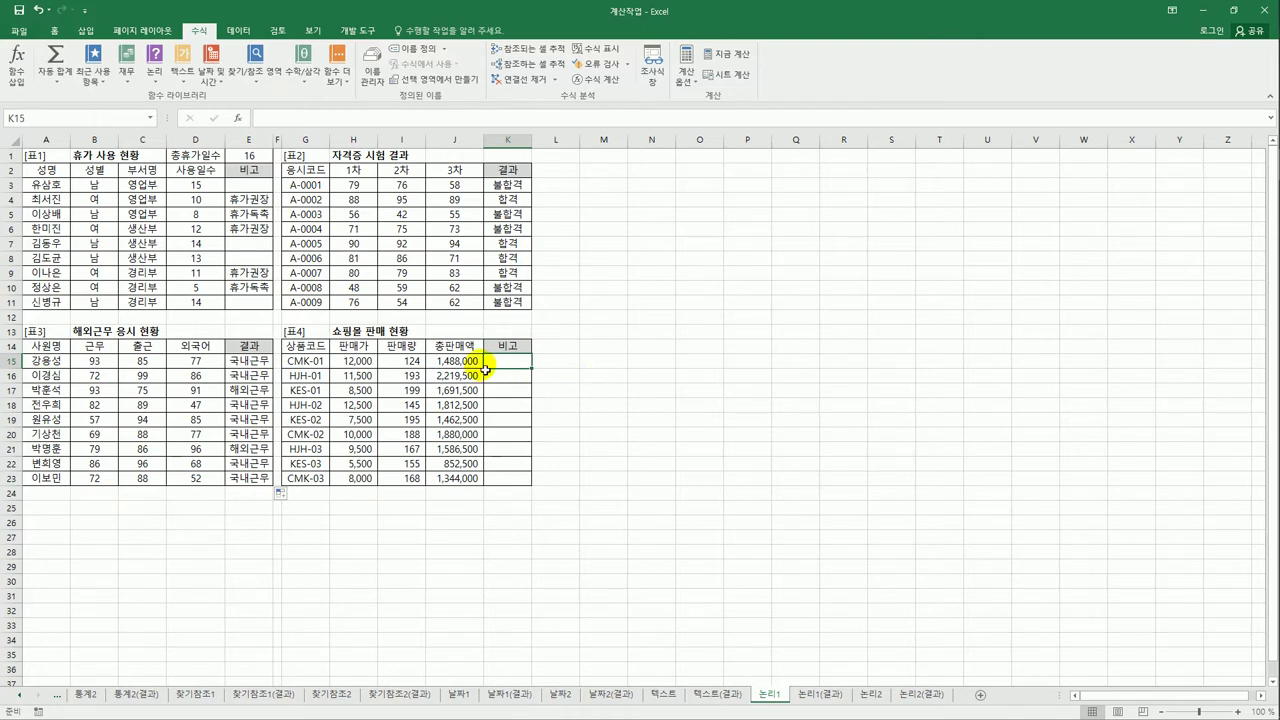
drag(468, 362, 472, 480)
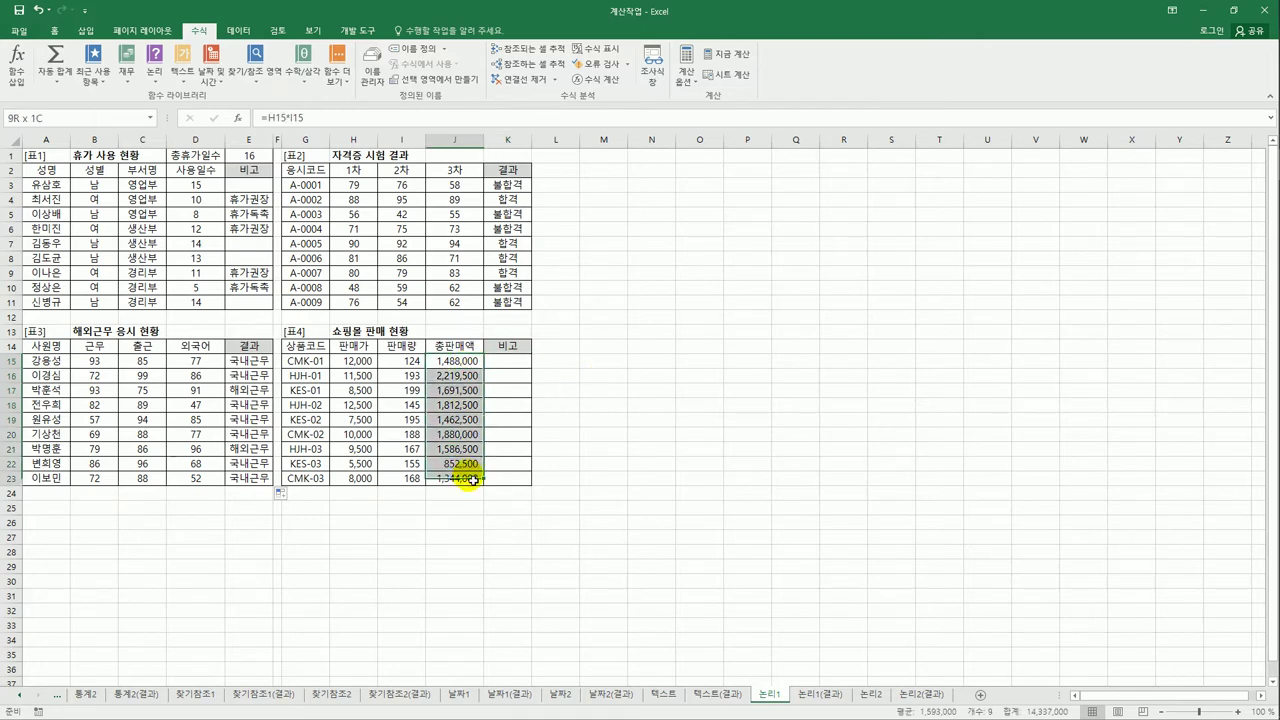
- Enter a MEDIAN function in K15 over the total sales with the absolute range $J$15:$J$23
click(507, 362)
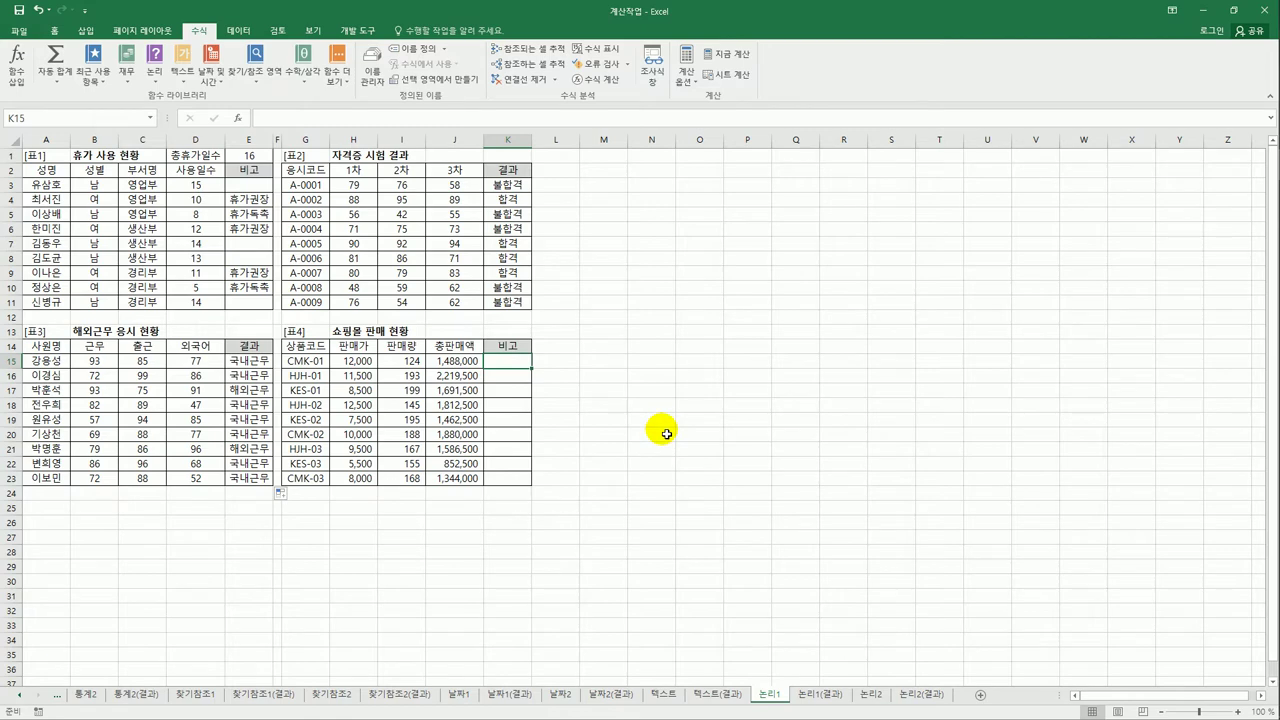
text(=)
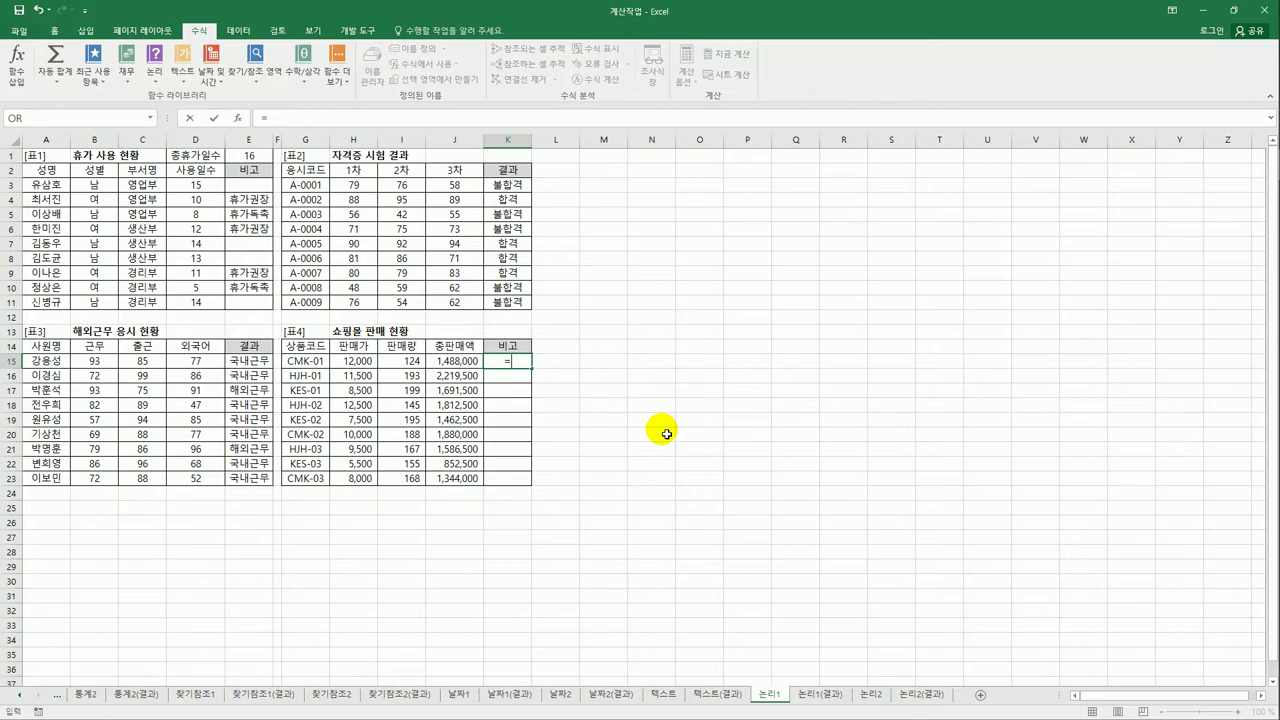
text(m)
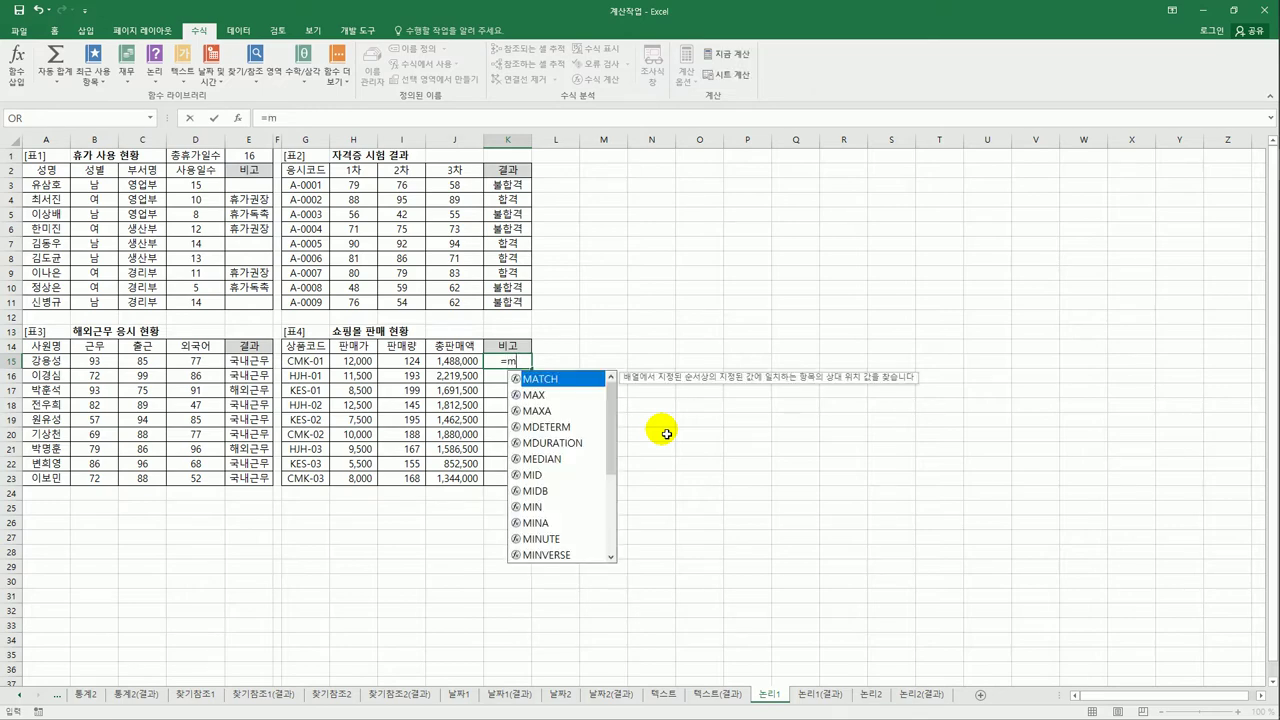
text(e)
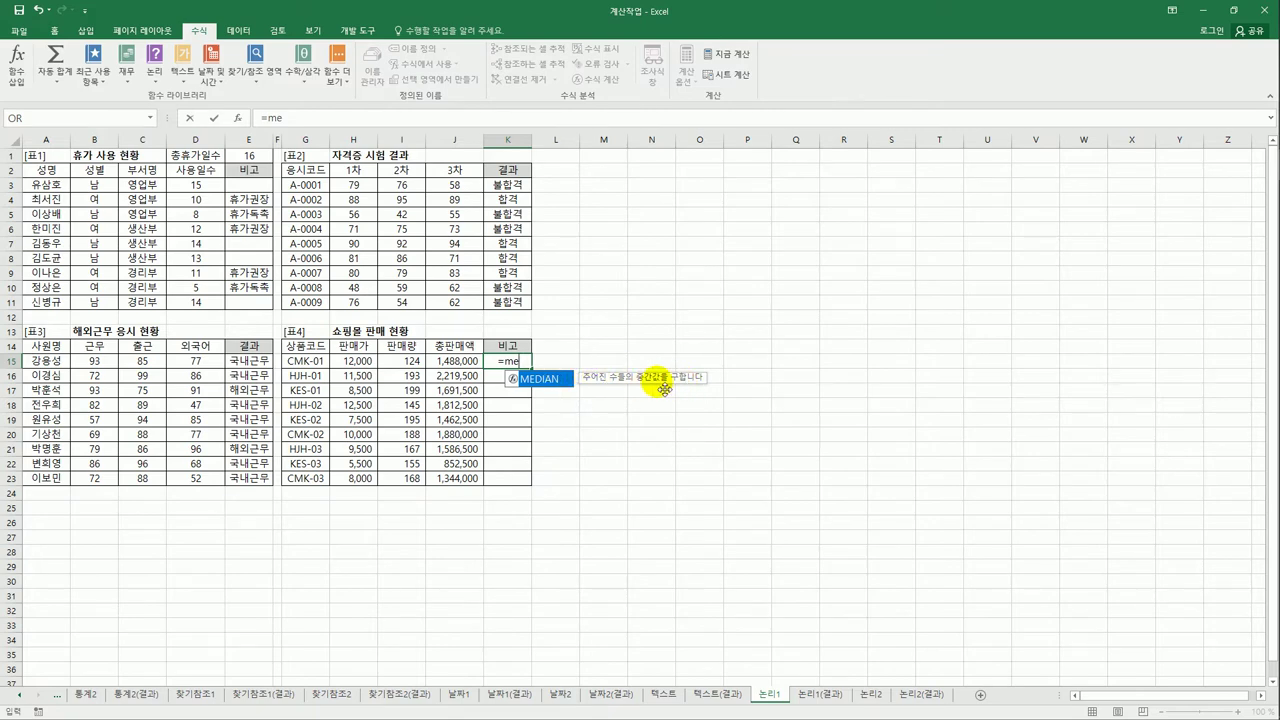
double_click(553, 378)
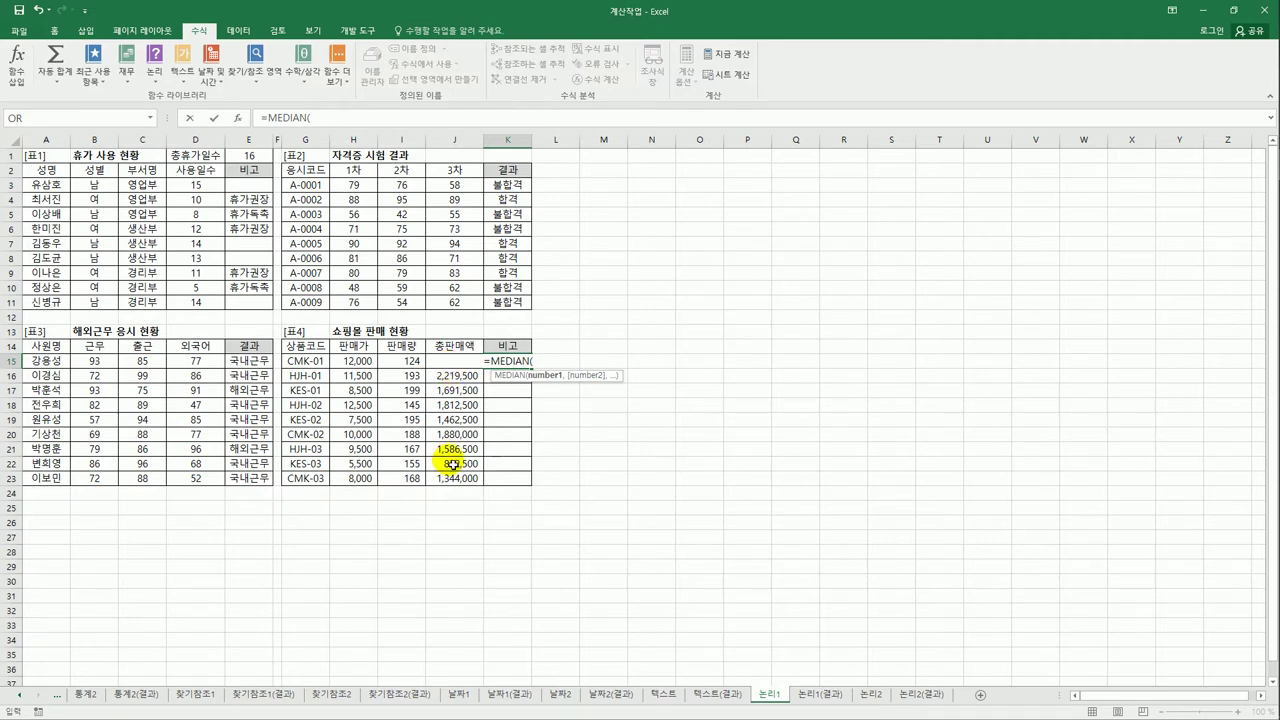
drag(455, 478, 461, 364)
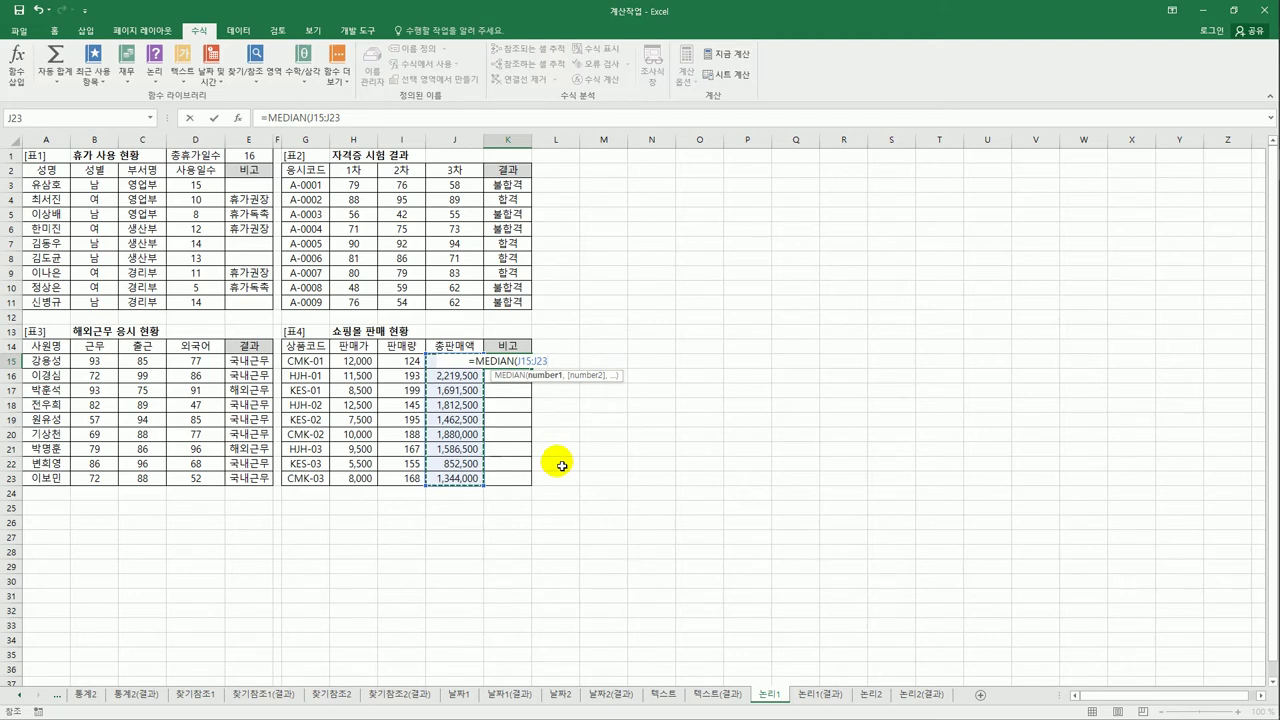
key(F4)
key(Return)
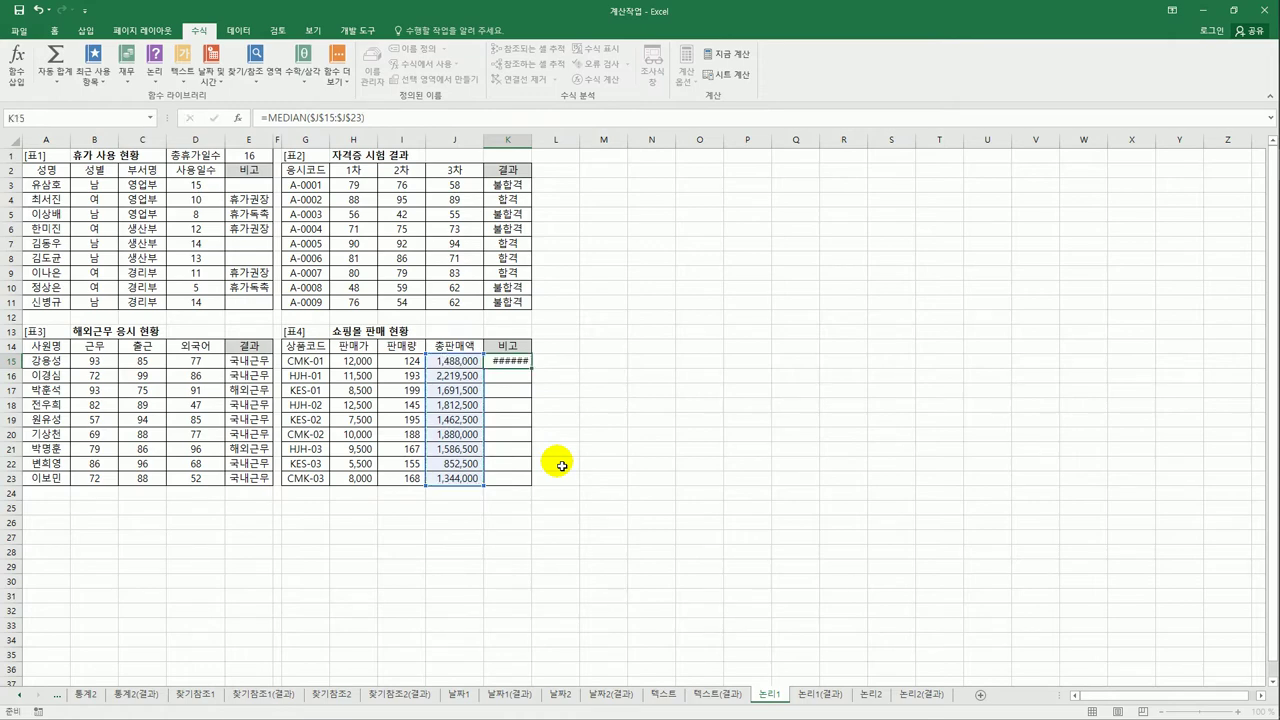
- Widen column K so the K15 value fits, and compare it with the total sales in J15:J23
click(514, 361)
drag(463, 361, 483, 483)
click(503, 360)
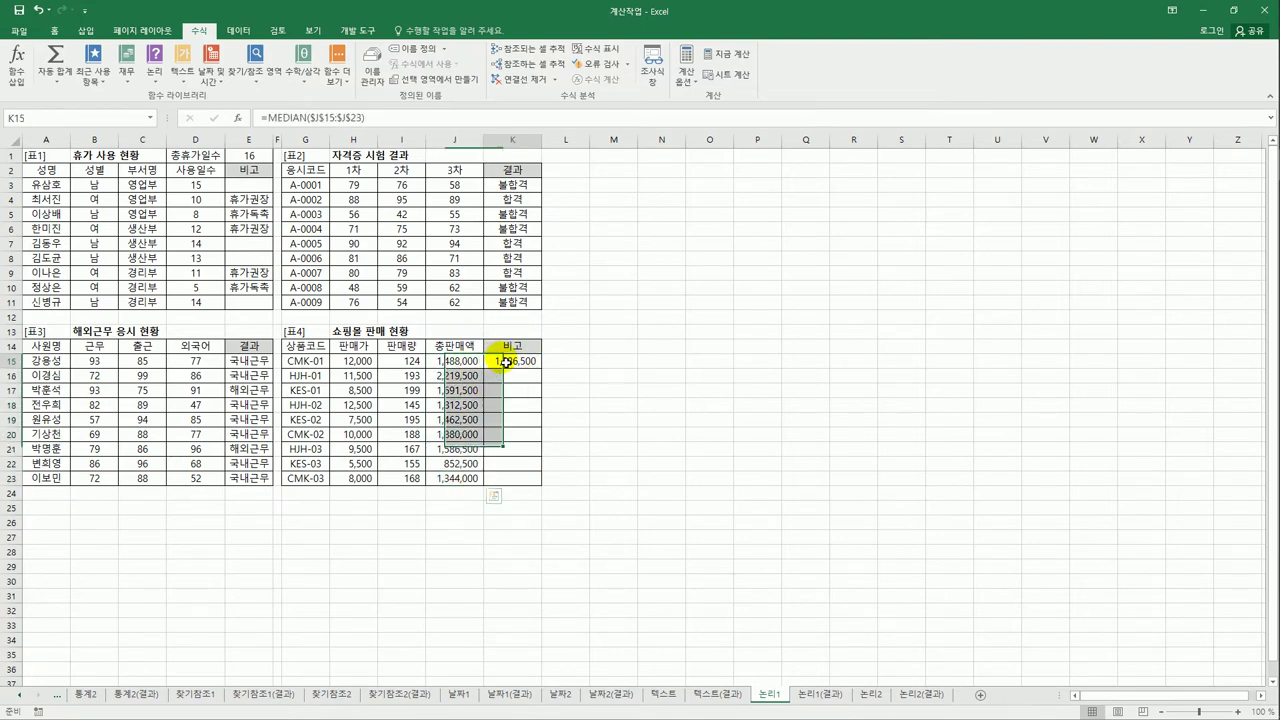
- Check the K15 median against the matching value in J21 and the total sales range J15:J23
click(458, 453)
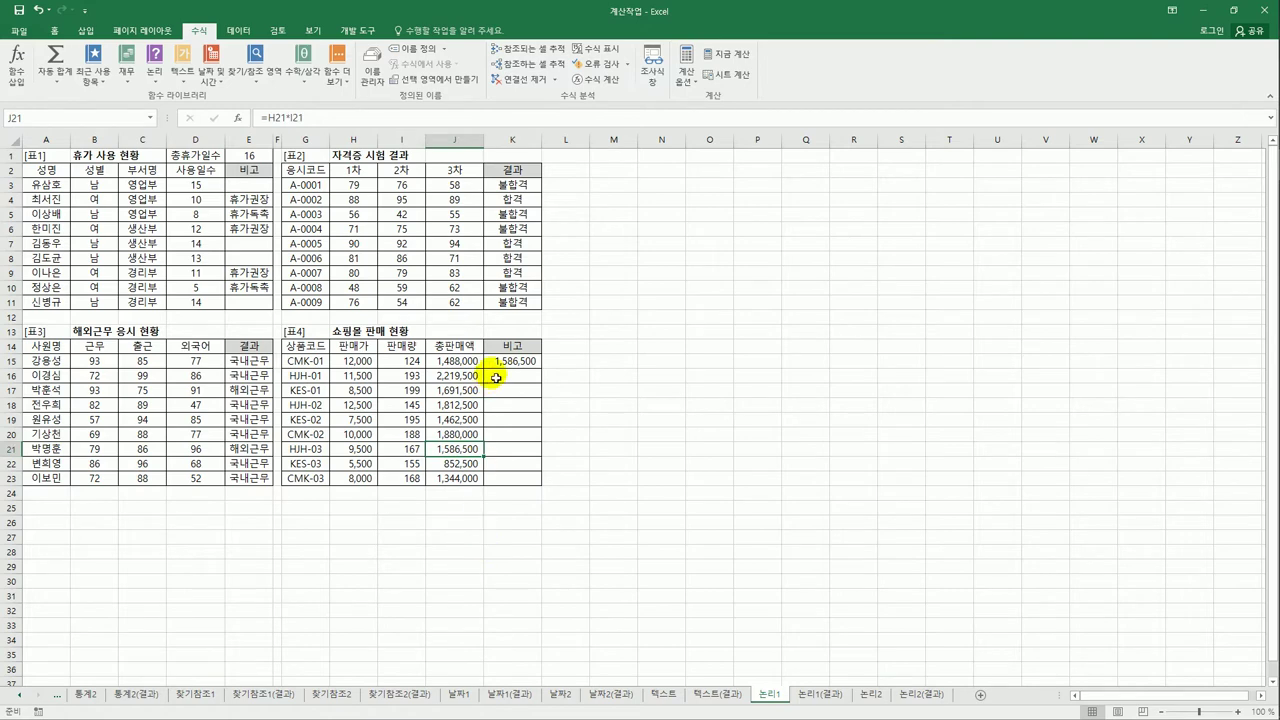
click(508, 361)
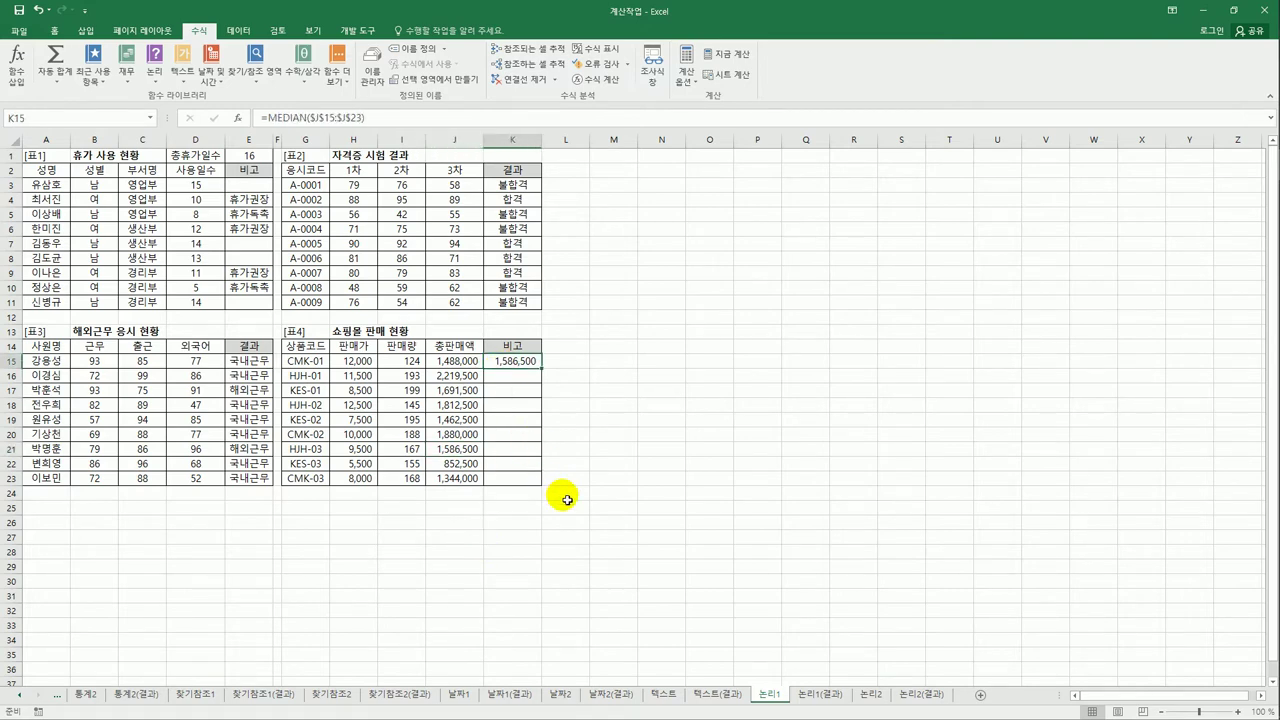
drag(463, 361, 465, 479)
click(510, 367)
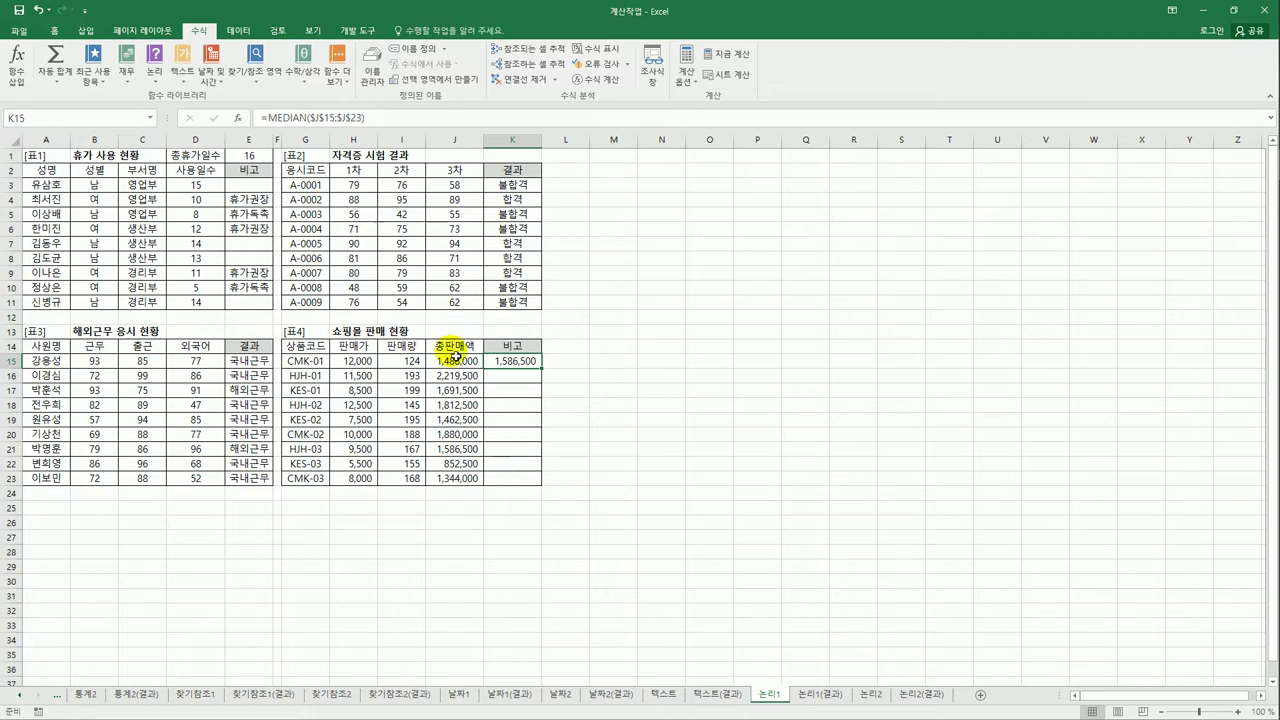
- Put an AND function before the MEDIAN in K15 with I15>=150 as its first condition
click(266, 118)
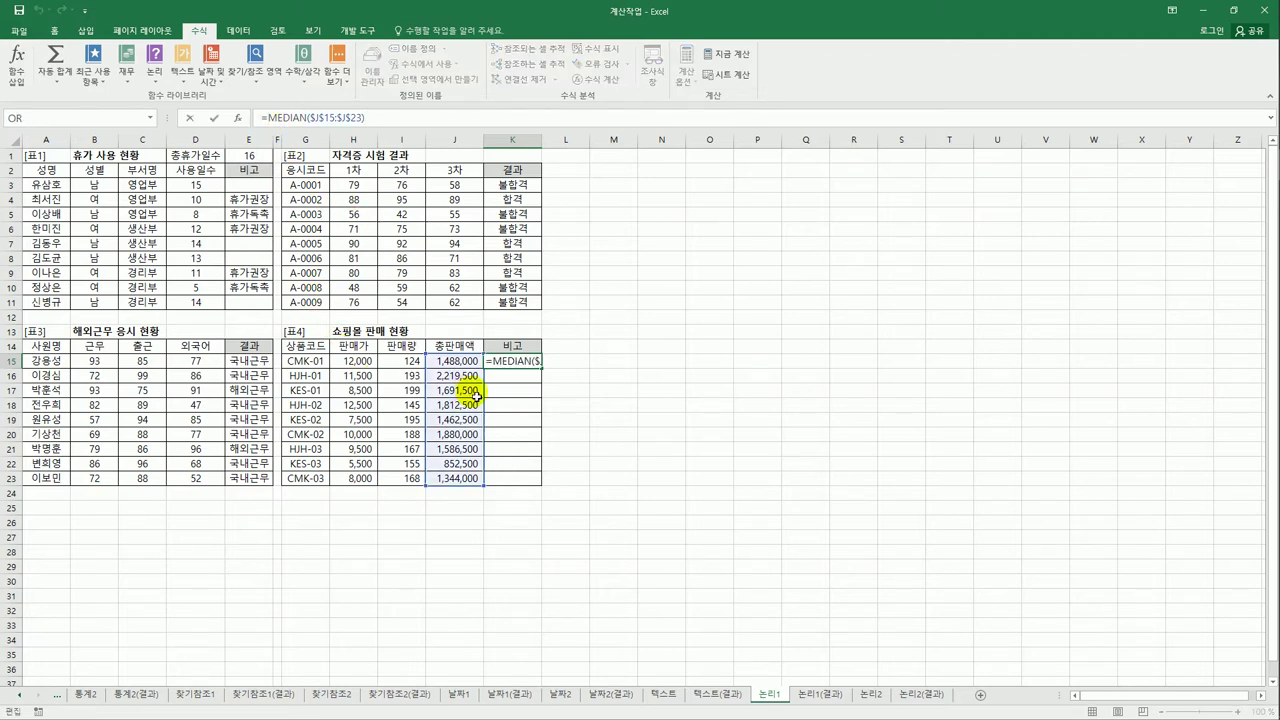
text(and)
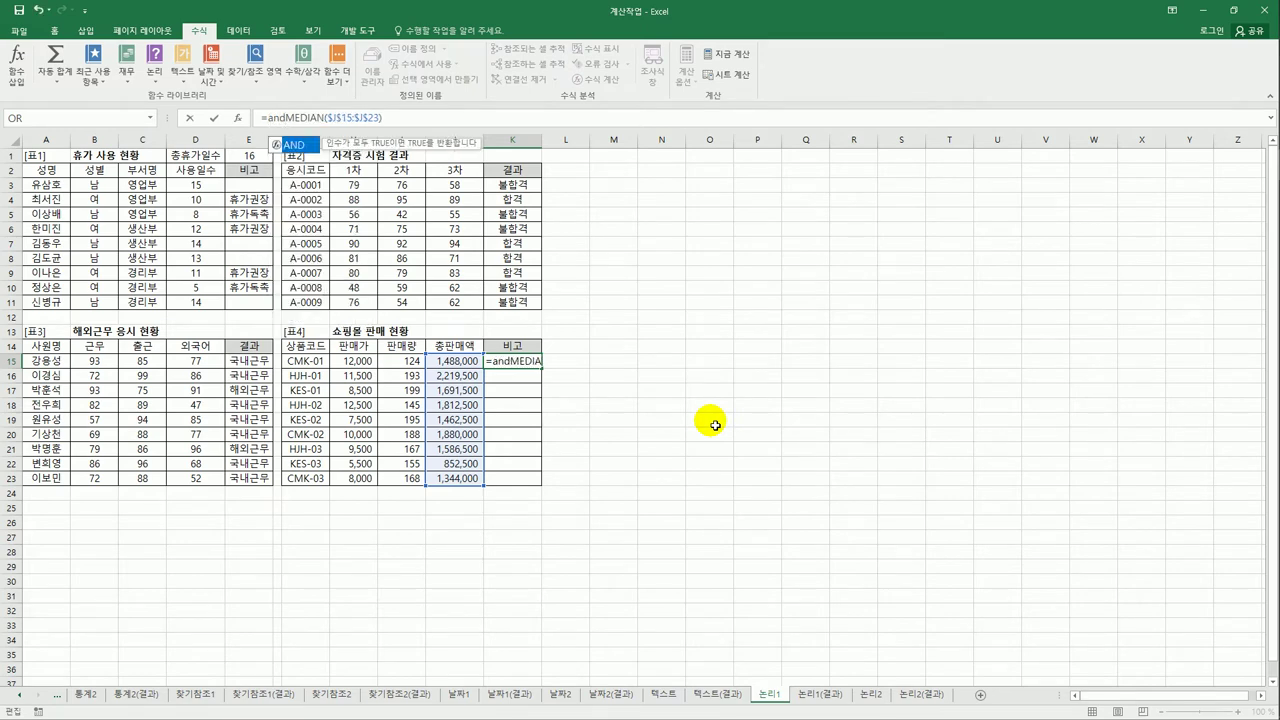
key(Tab)
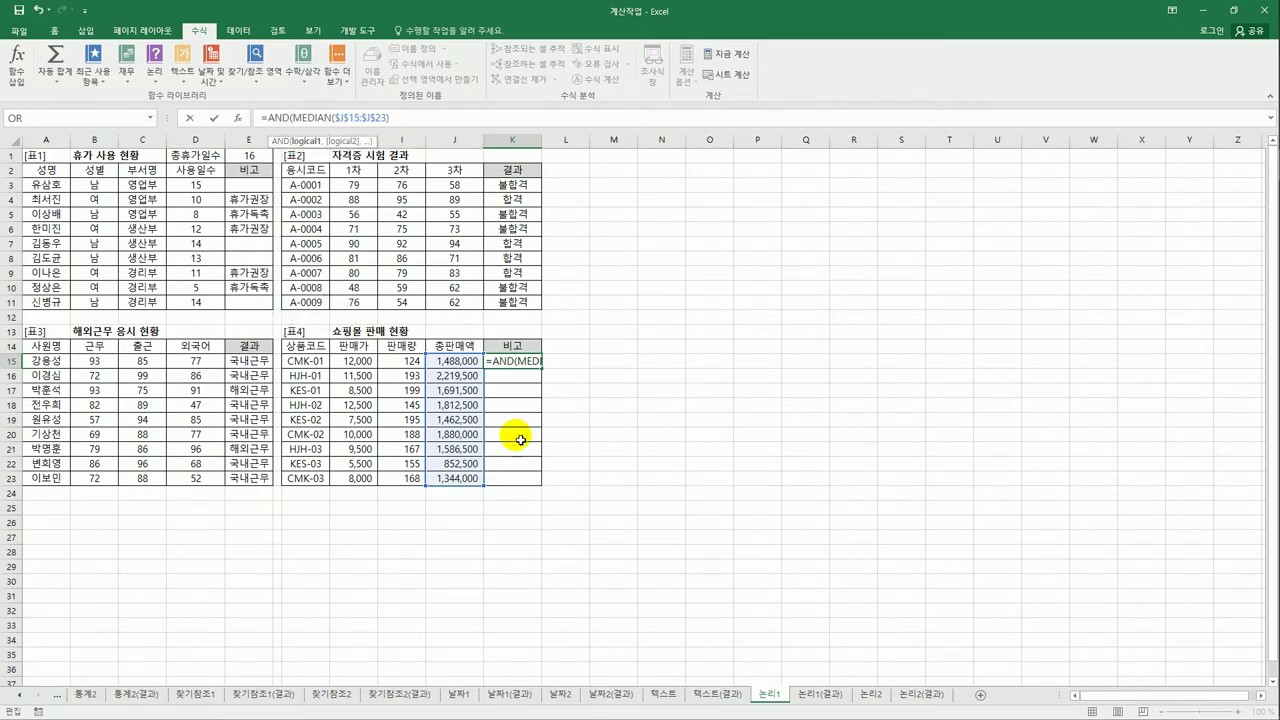
click(397, 368)
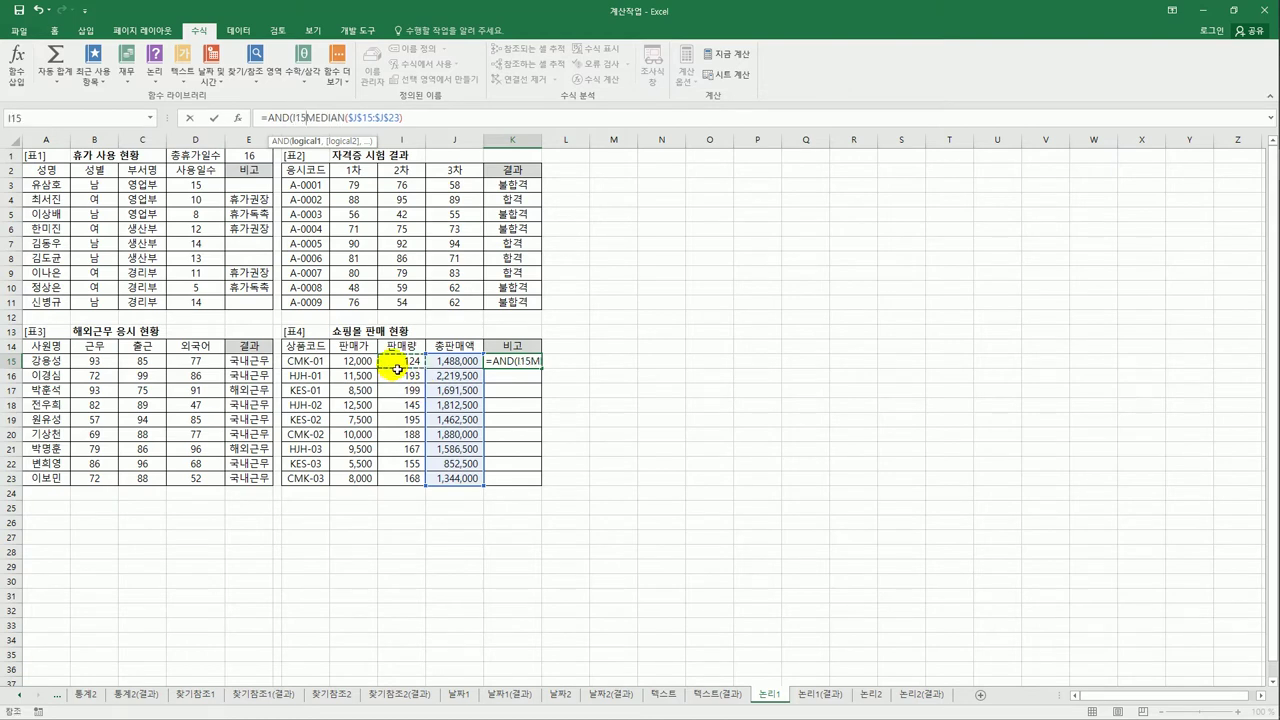
text(>=150)
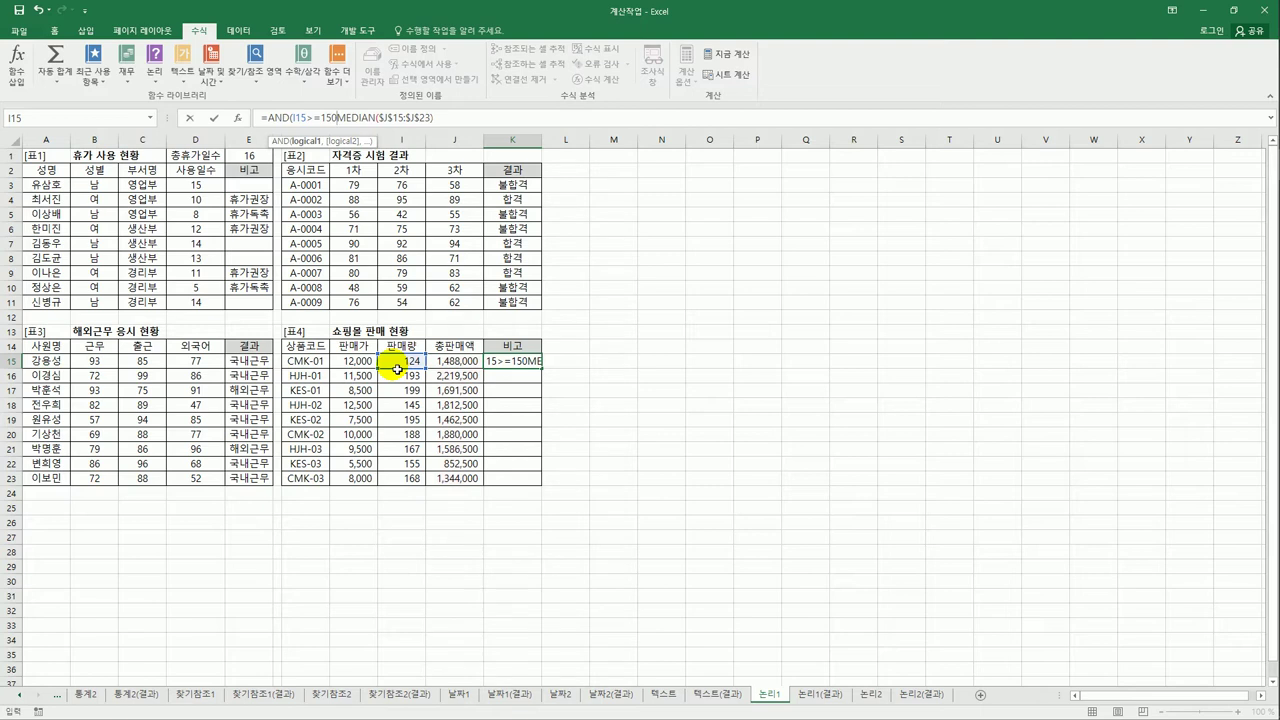
text(,)
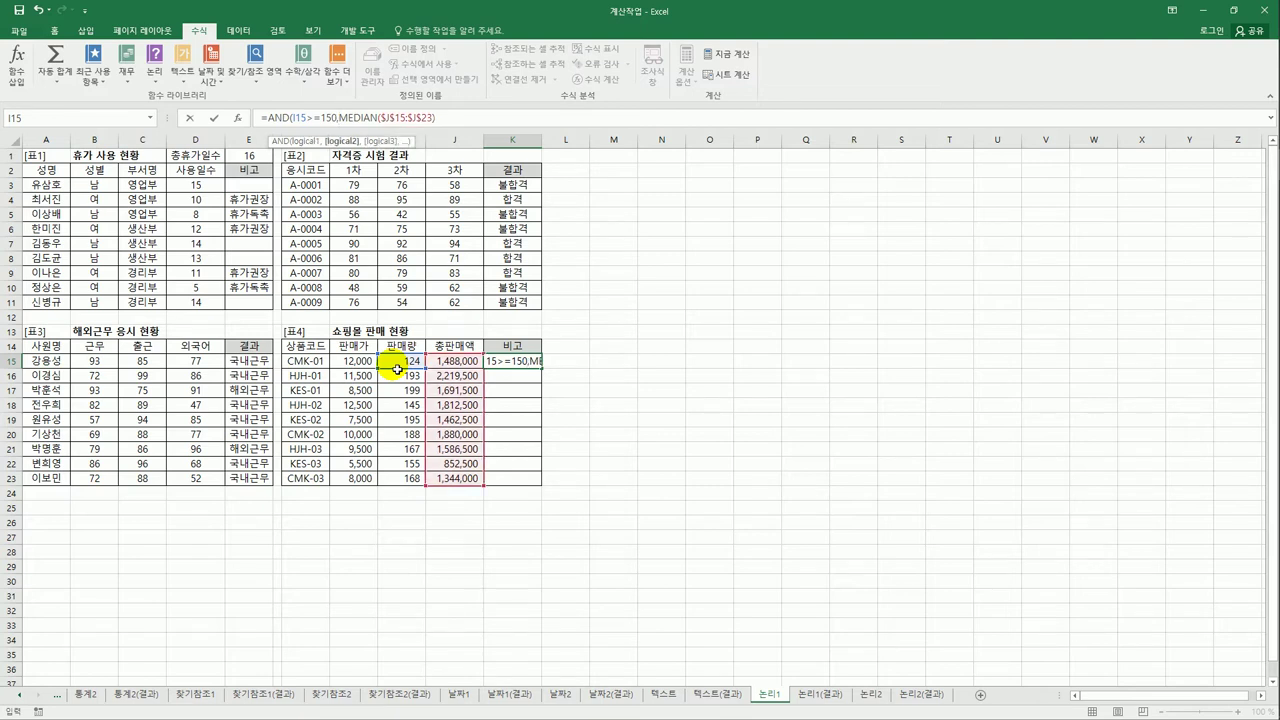
- Complete the AND in K15 with the second condition J15>=MEDIAN($J$15:$J$23)
click(453, 365)
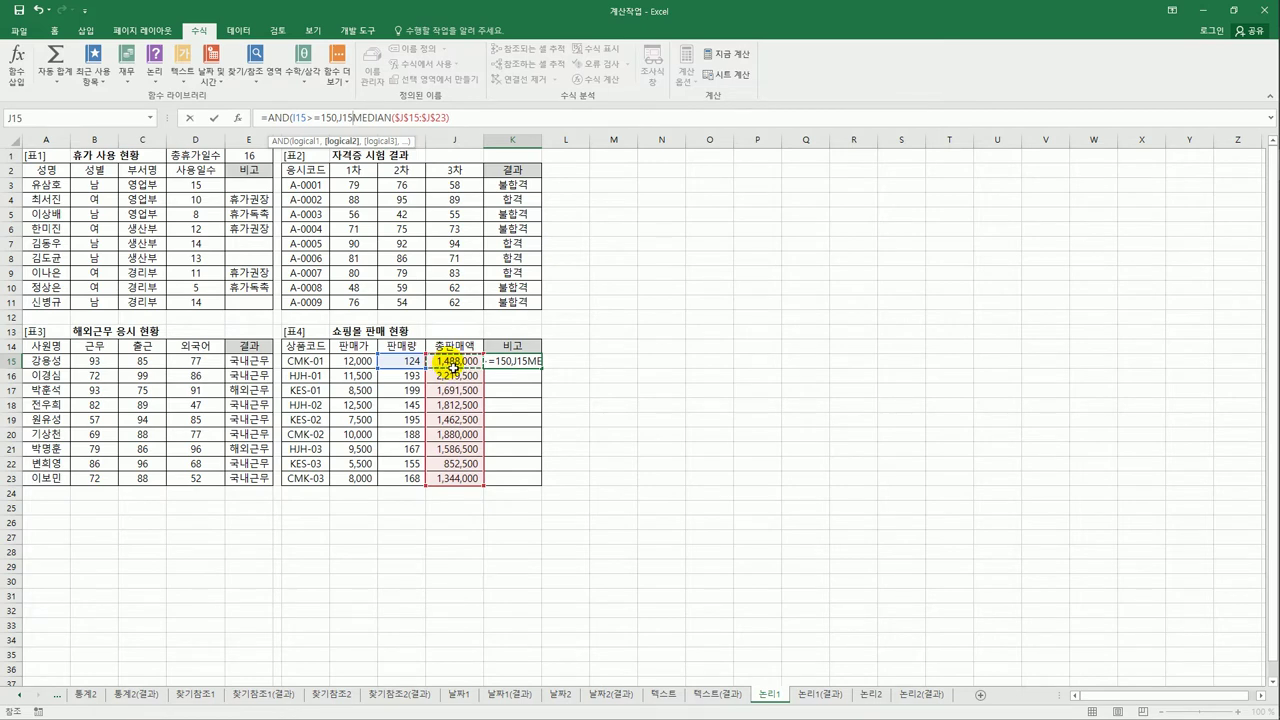
text(>=)
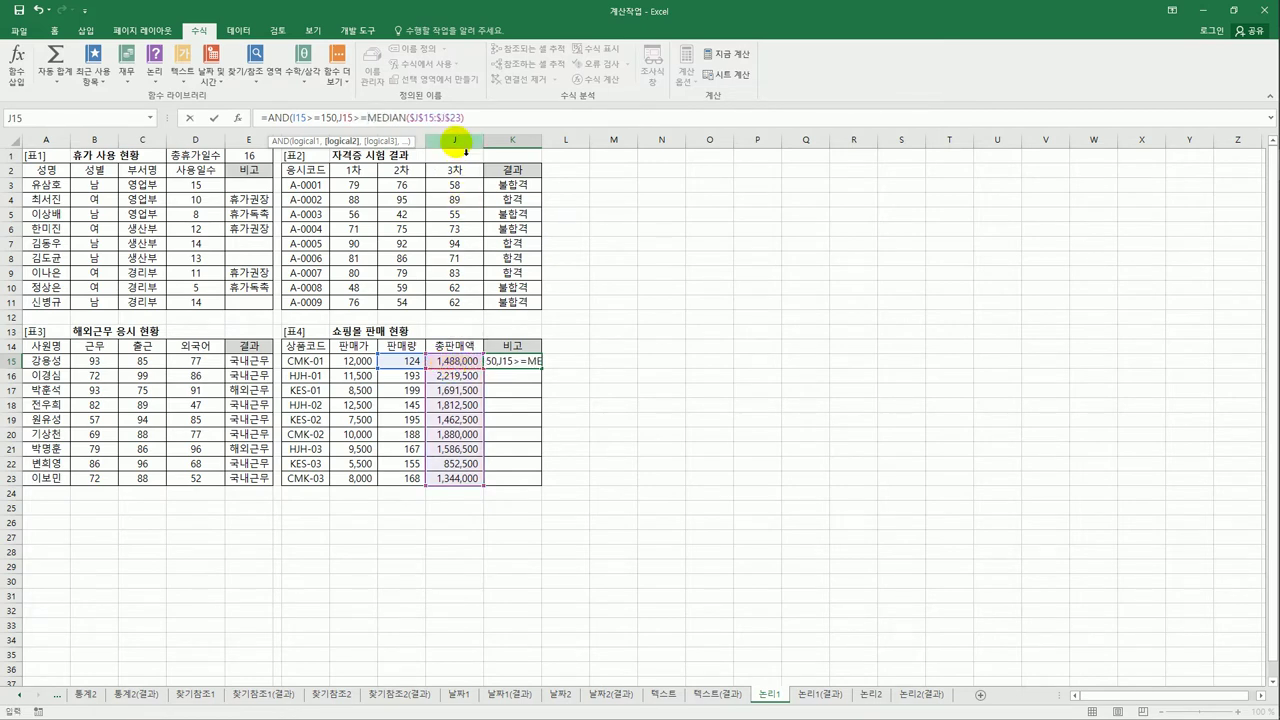
click(462, 117)
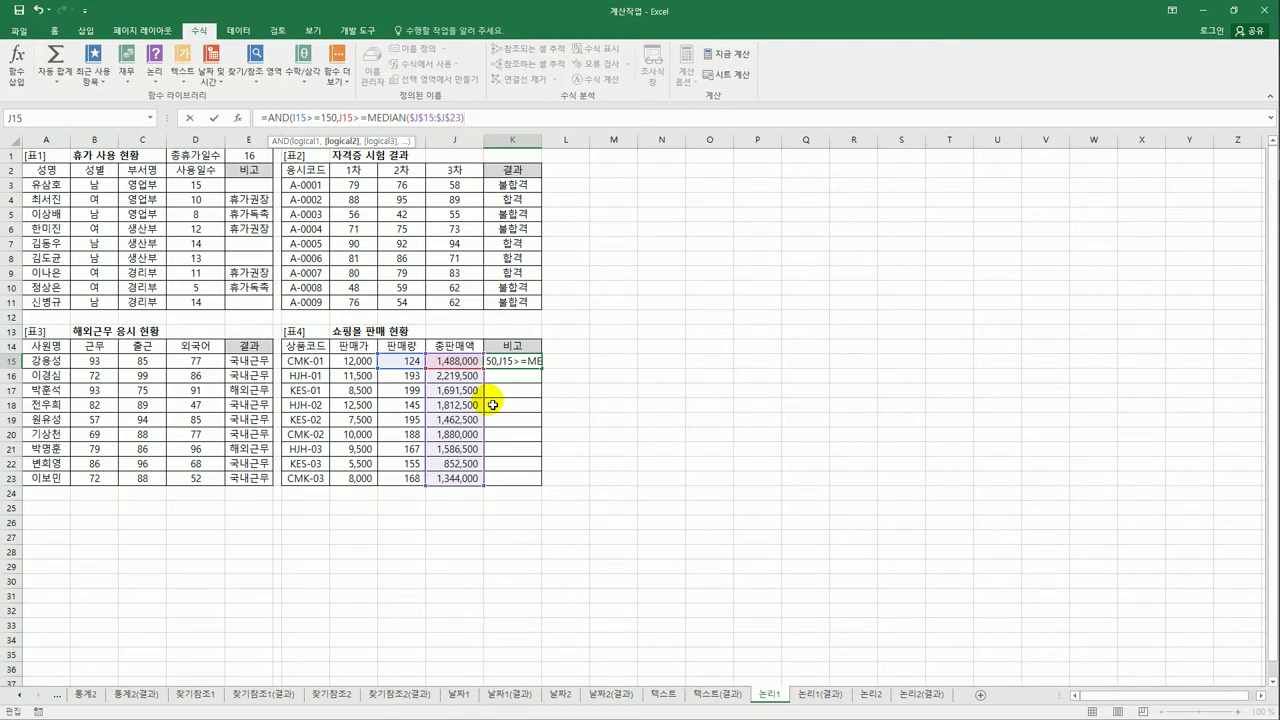
key(Return)
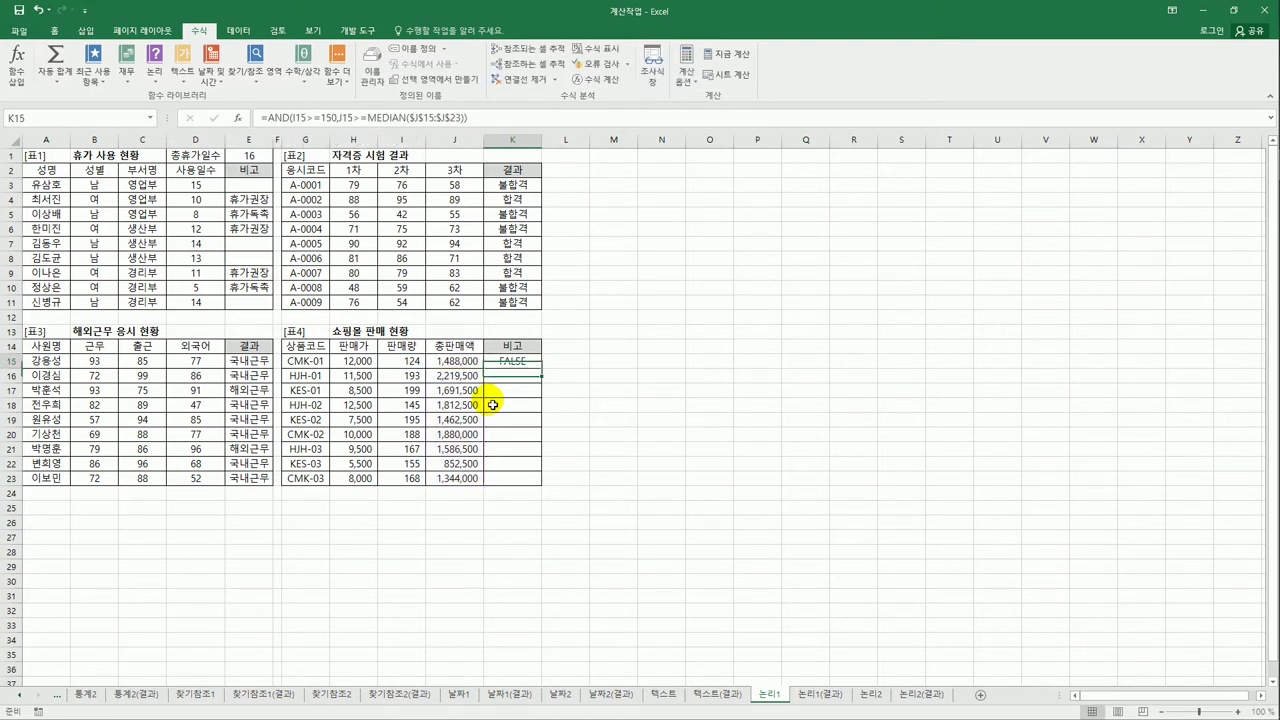
- Copy the AND formula from K15 down through K23 and check row 16's result against its sales quantity and total sales
key(Up)
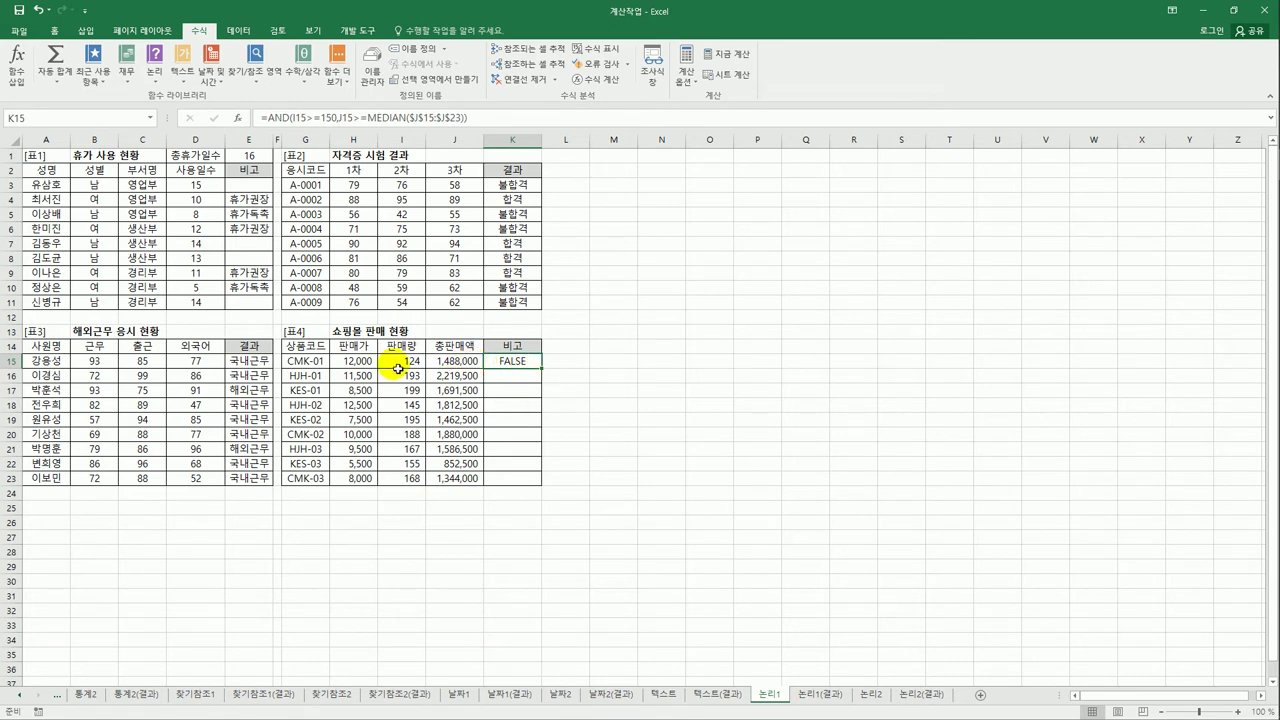
drag(542, 370, 540, 485)
click(522, 375)
click(447, 376)
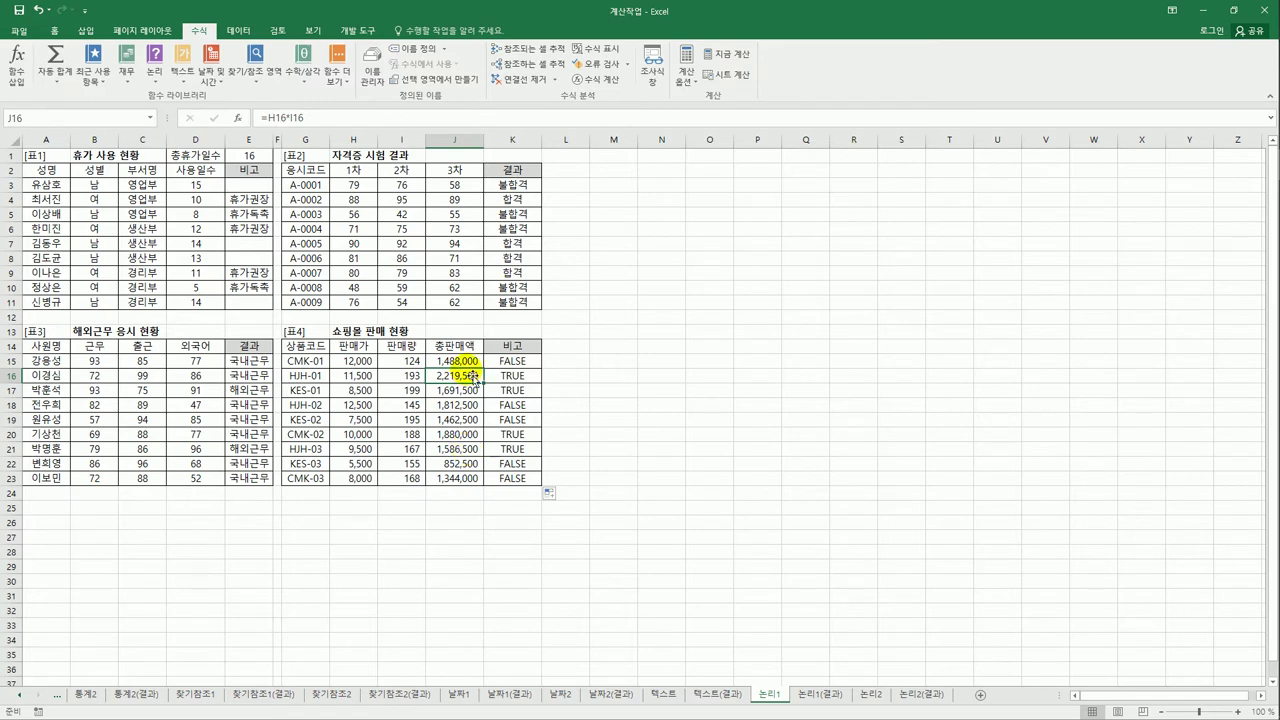
click(413, 375)
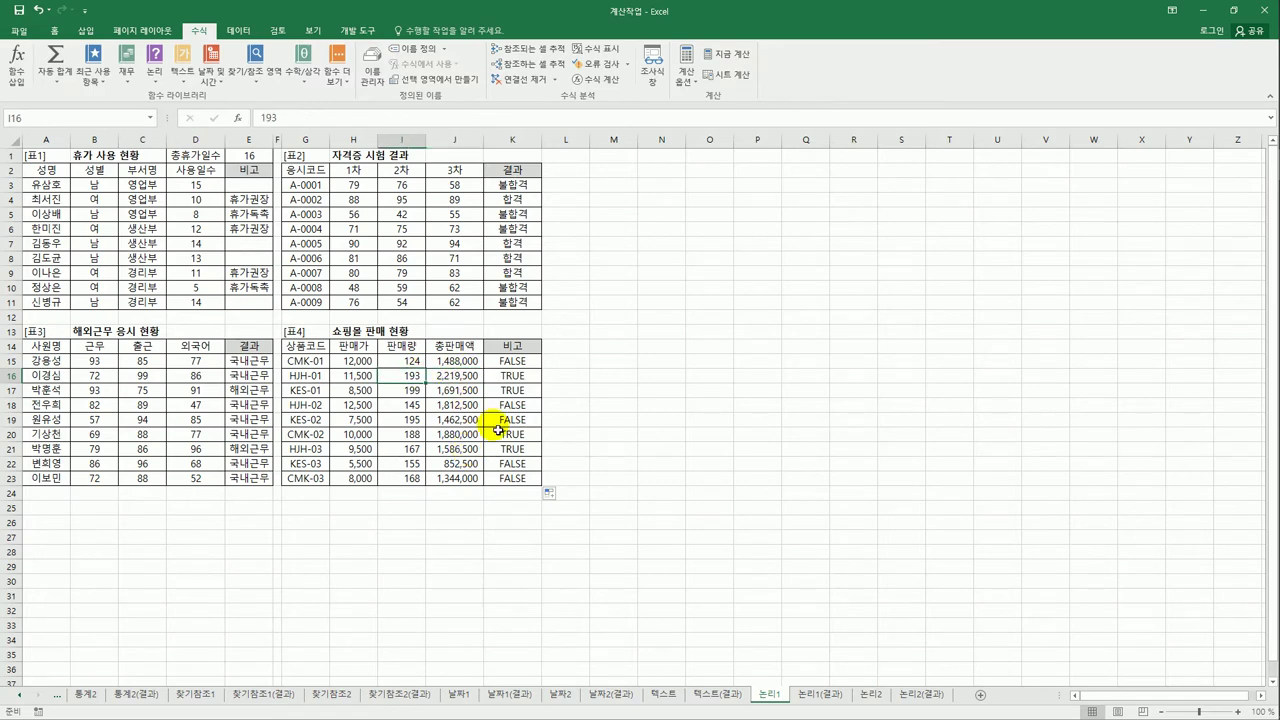
click(532, 376)
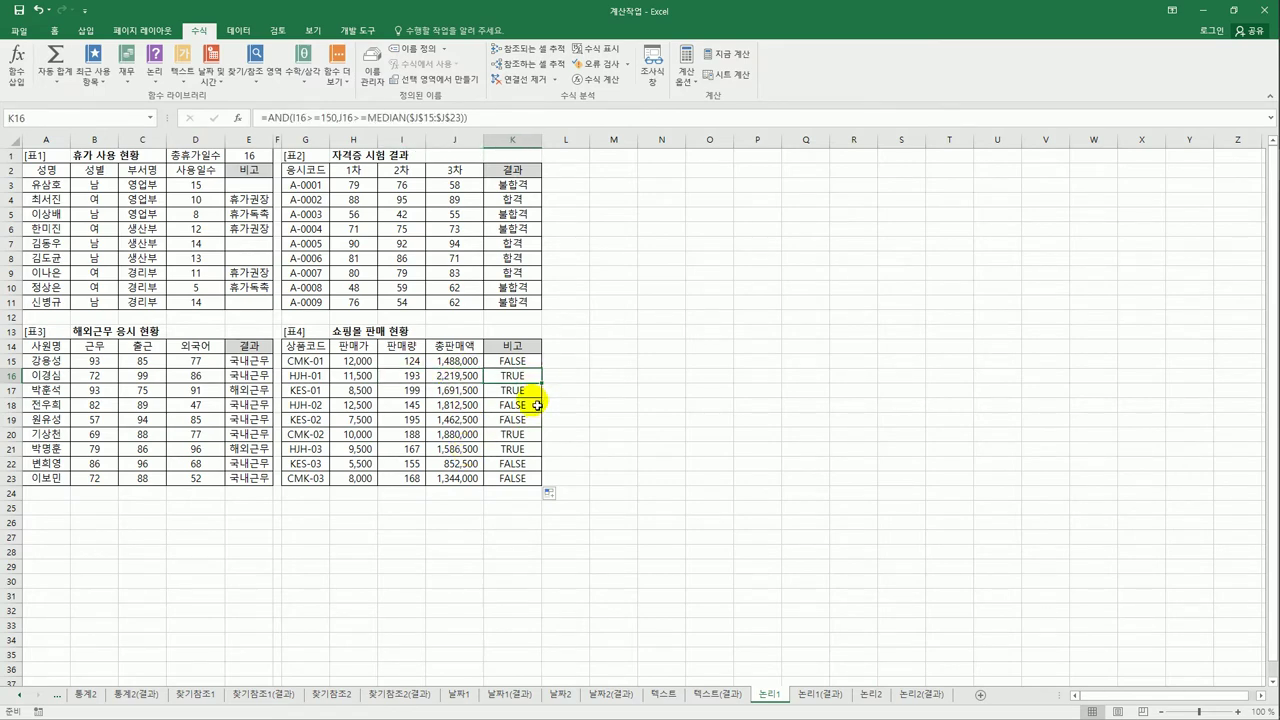
- Wrap the AND formula in K15 in an IF function, using the AND as the logical test
click(523, 362)
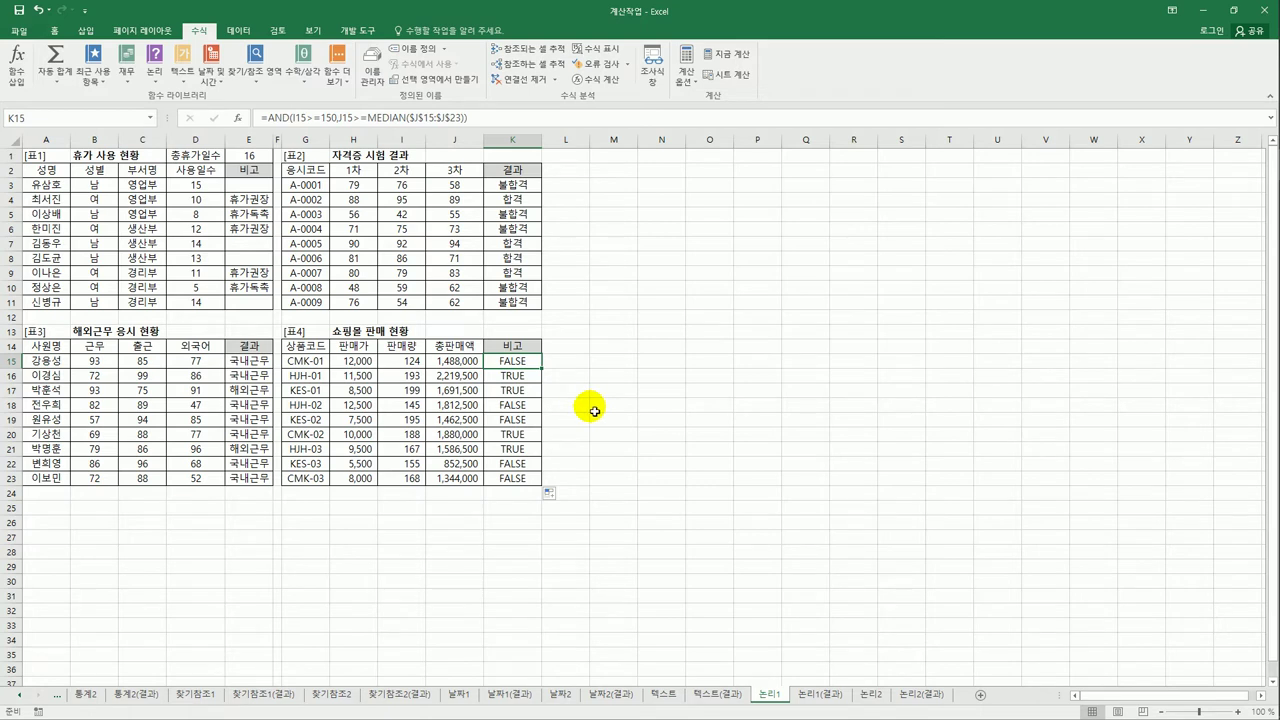
click(268, 118)
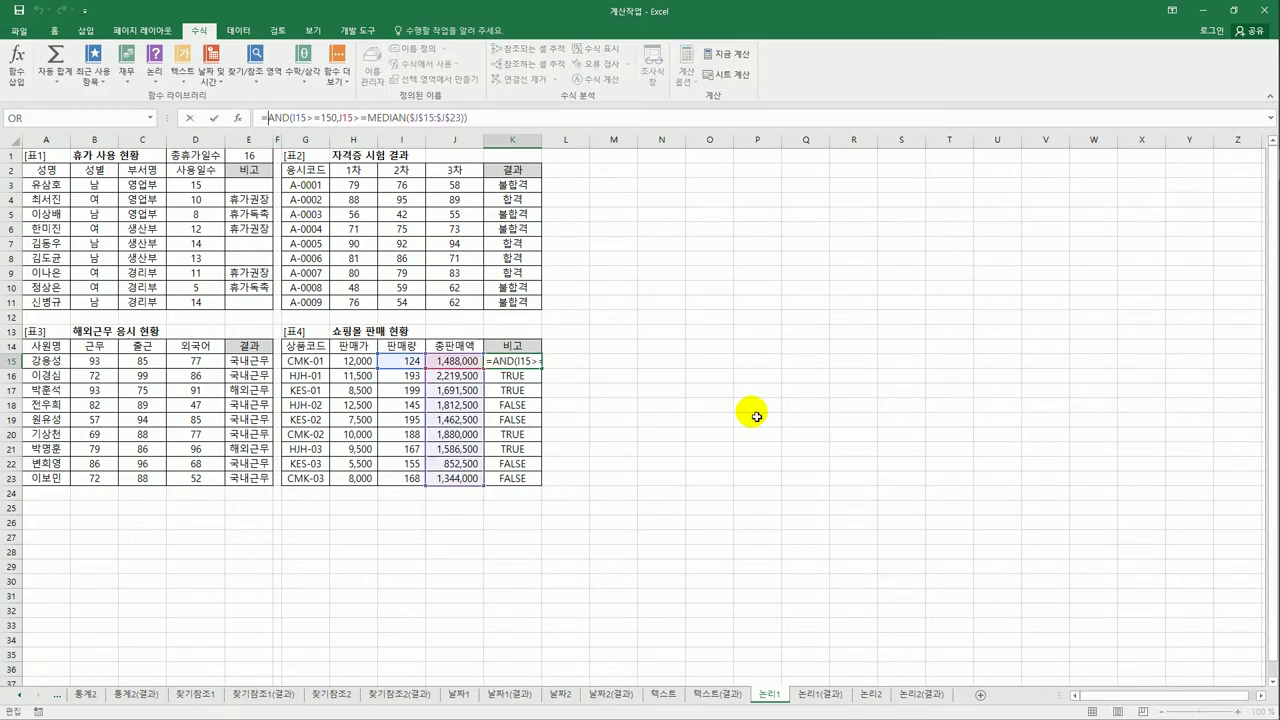
text(IF()
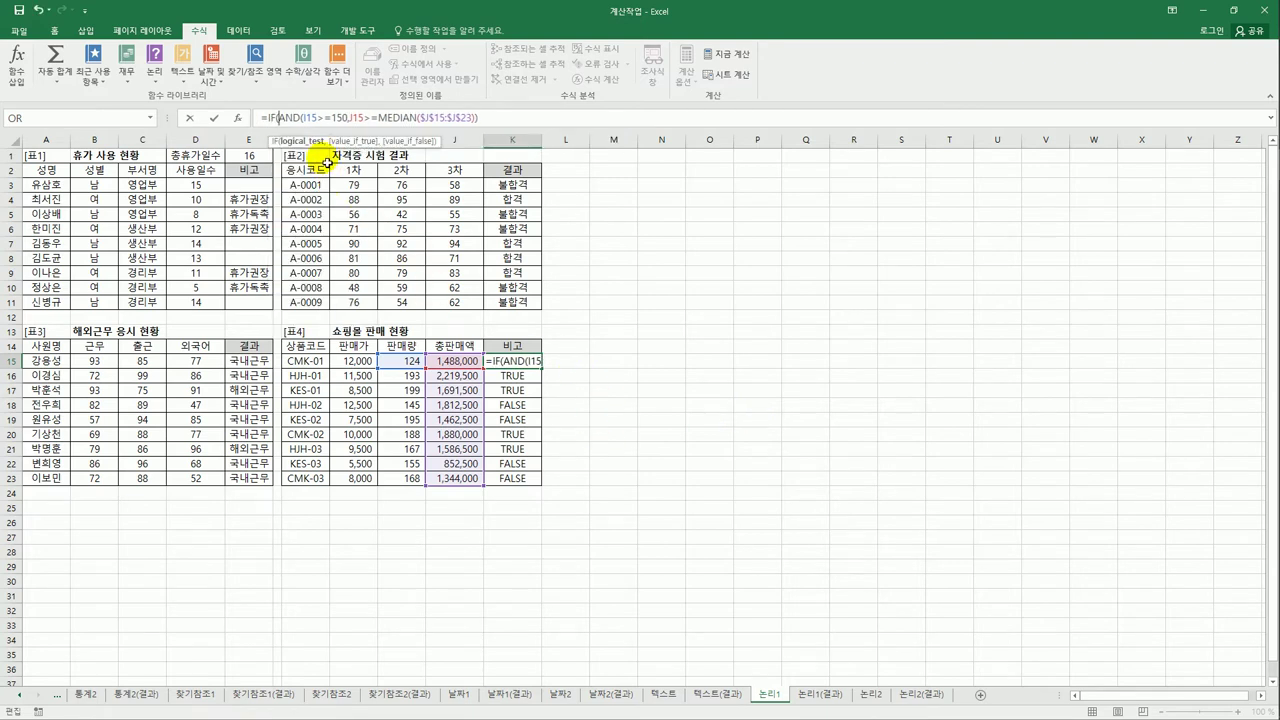
drag(284, 117, 477, 120)
click(488, 121)
text(,)
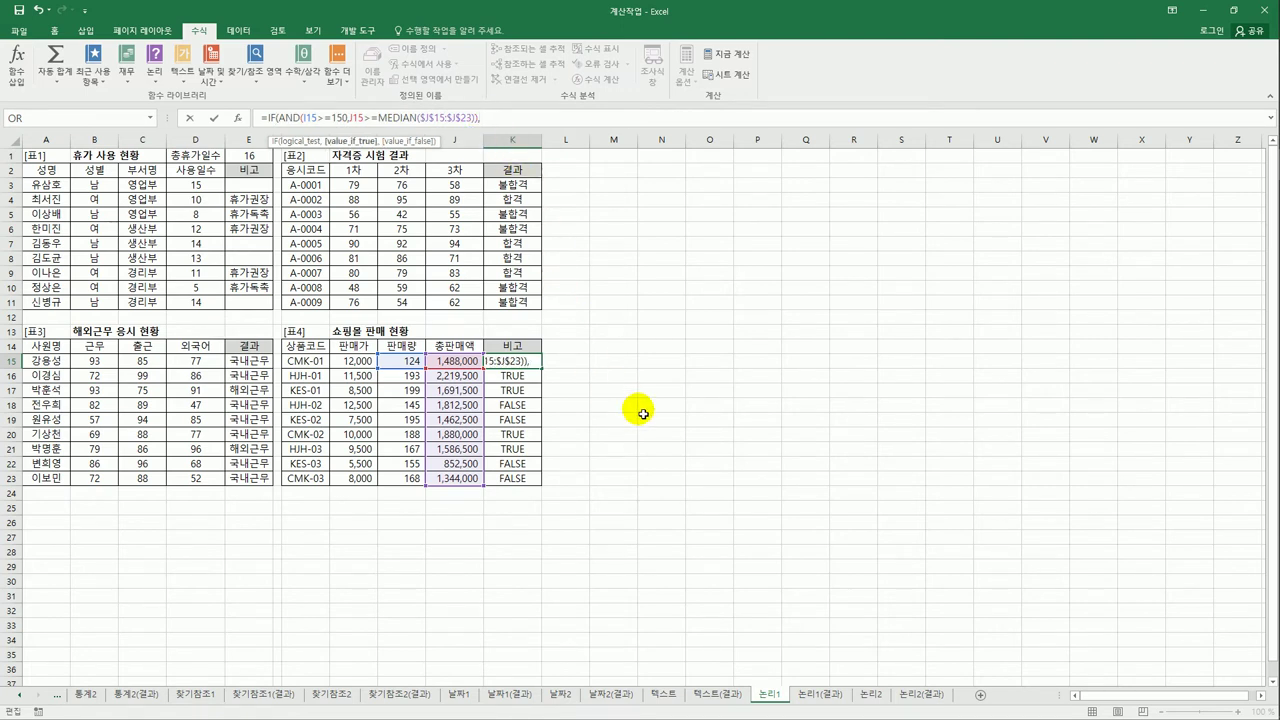
- Complete the IF in K15 with "효자상품" when true and "" when false, and copy the formula down through K23
text("호)
text(자상품")
text(,")
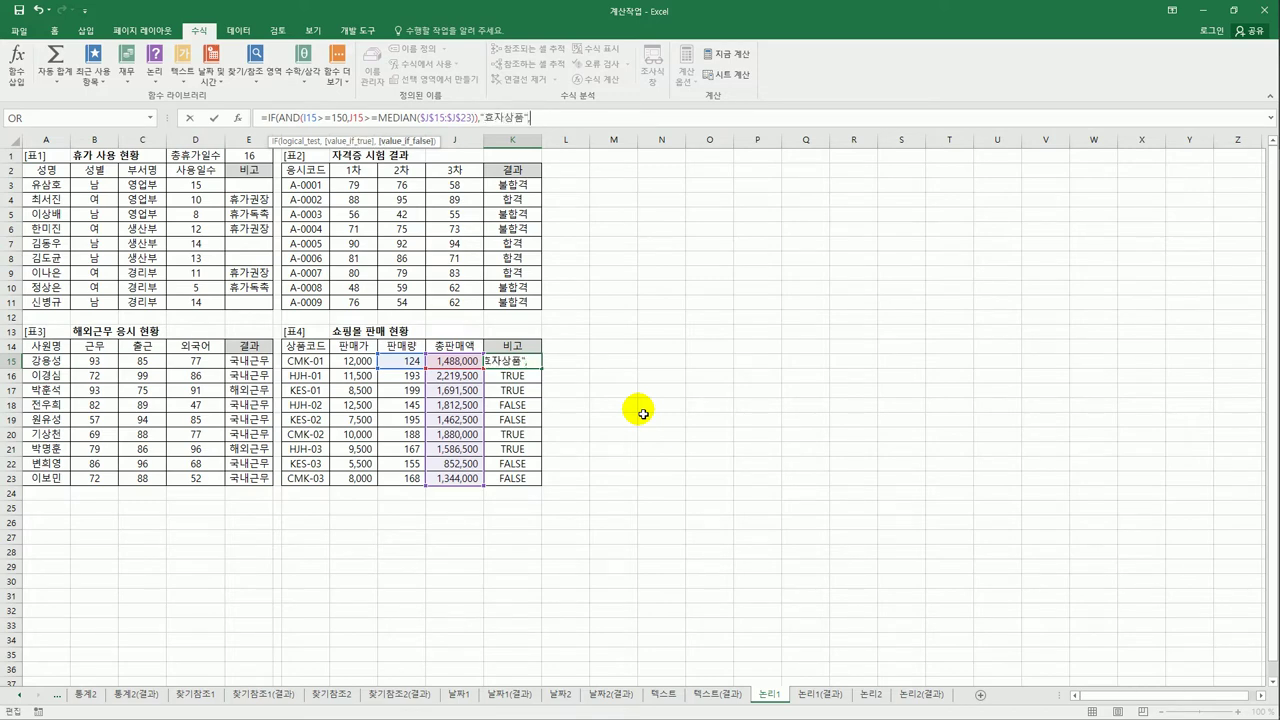
text("))
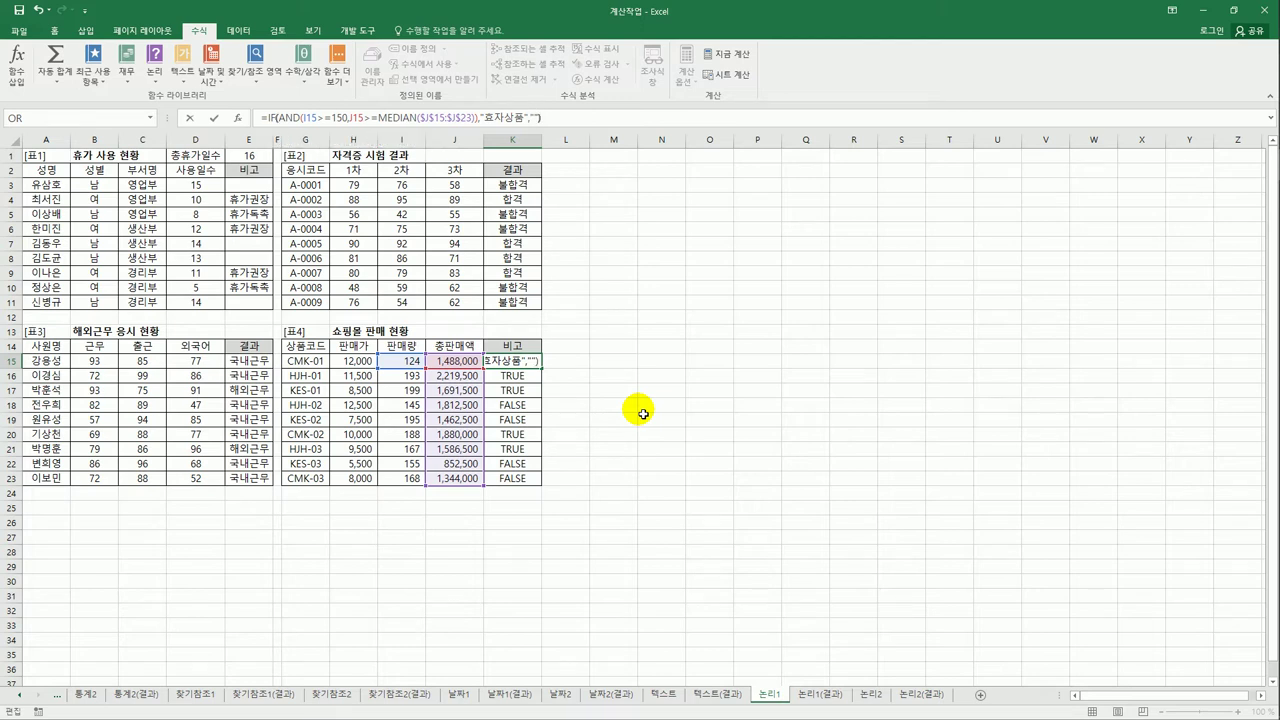
key(Return)
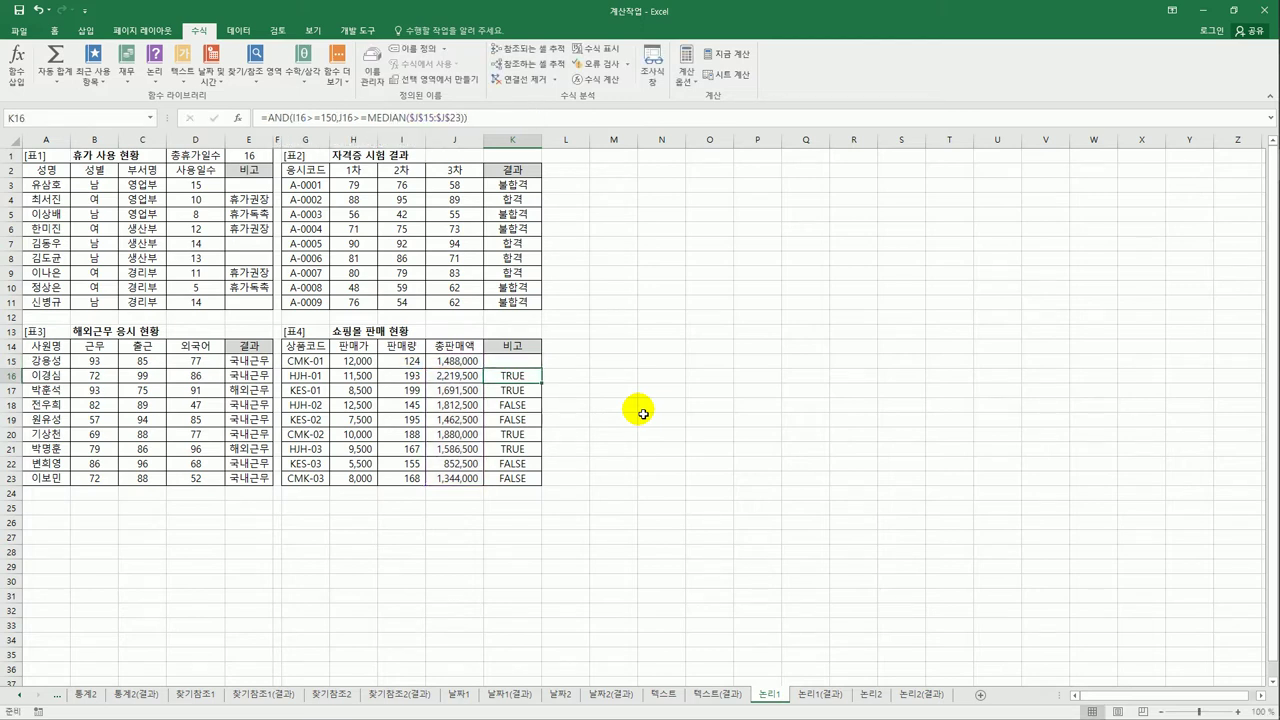
click(531, 362)
drag(541, 369, 542, 488)
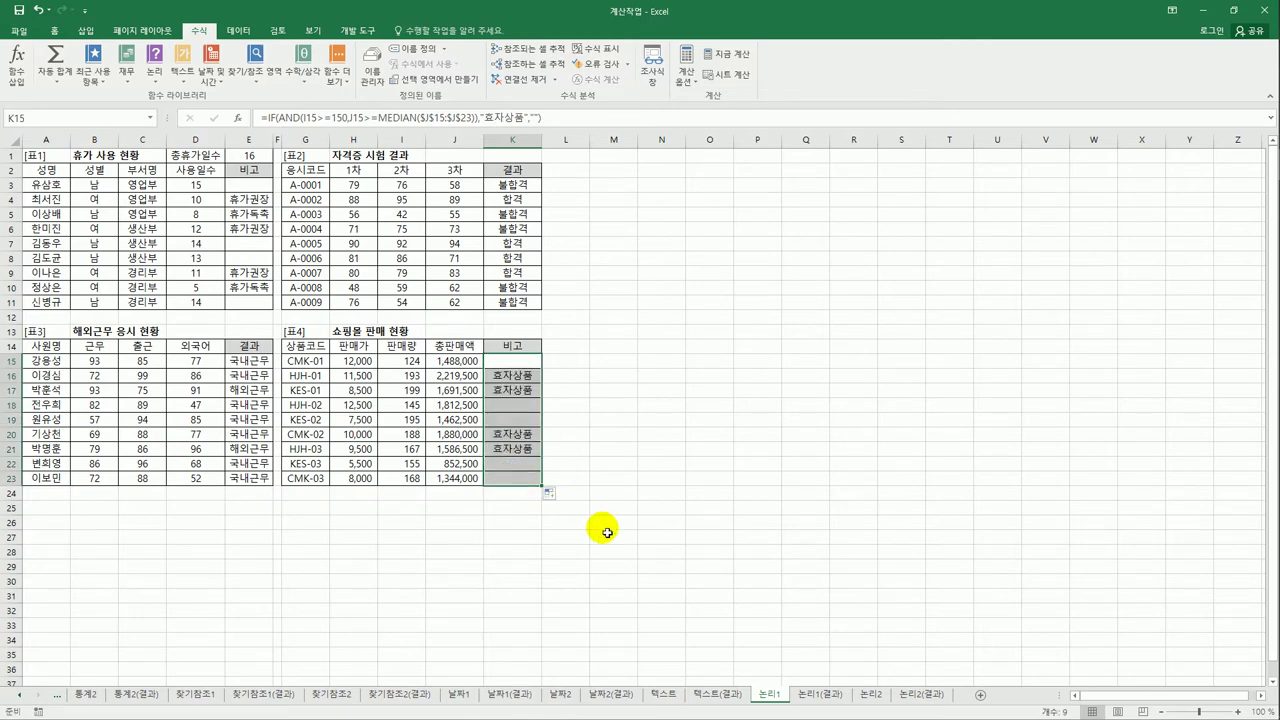
click(606, 527)
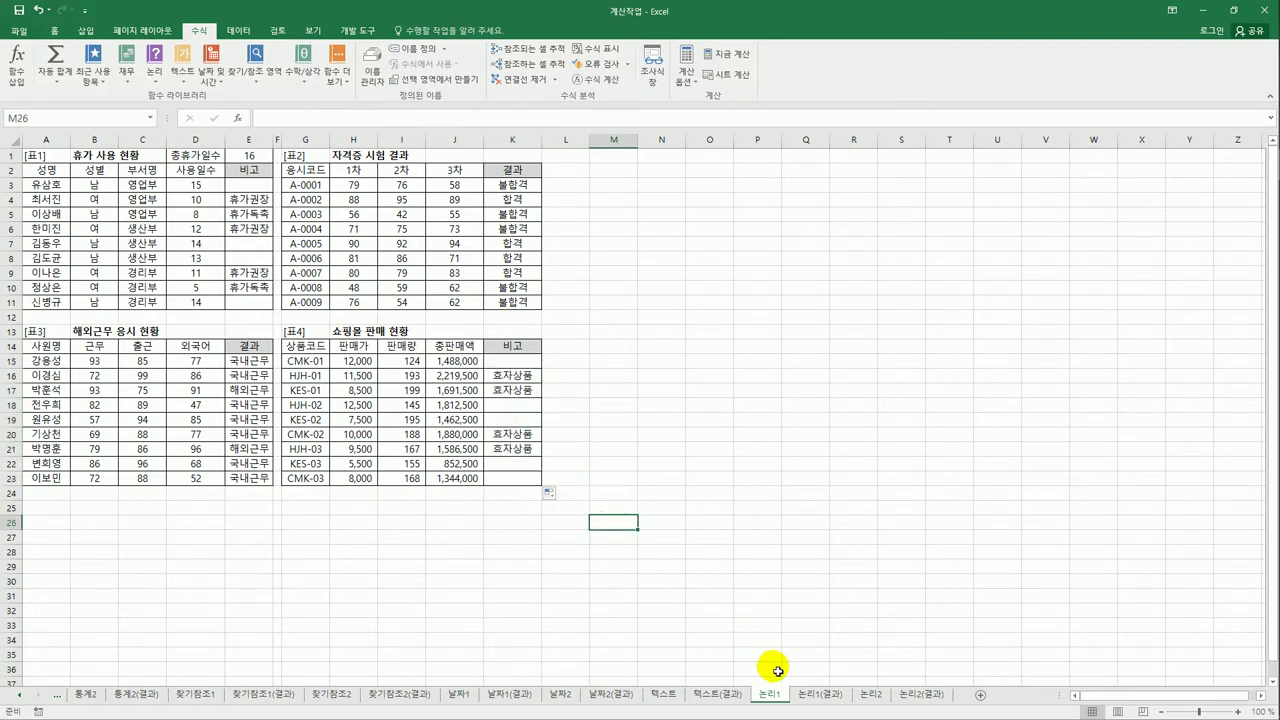
- Compare the completed tables on sheet 논리1 with the answers on sheet 논리1(결과)
click(822, 695)
click(772, 694)
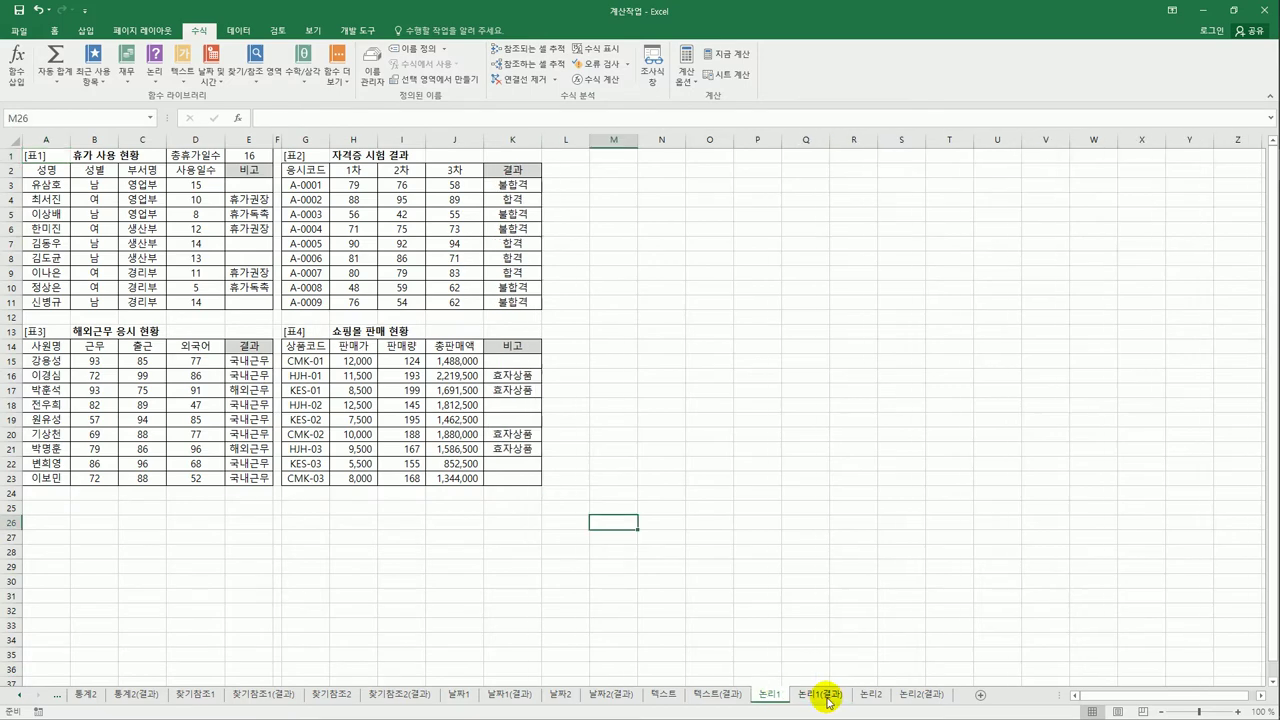
click(815, 694)
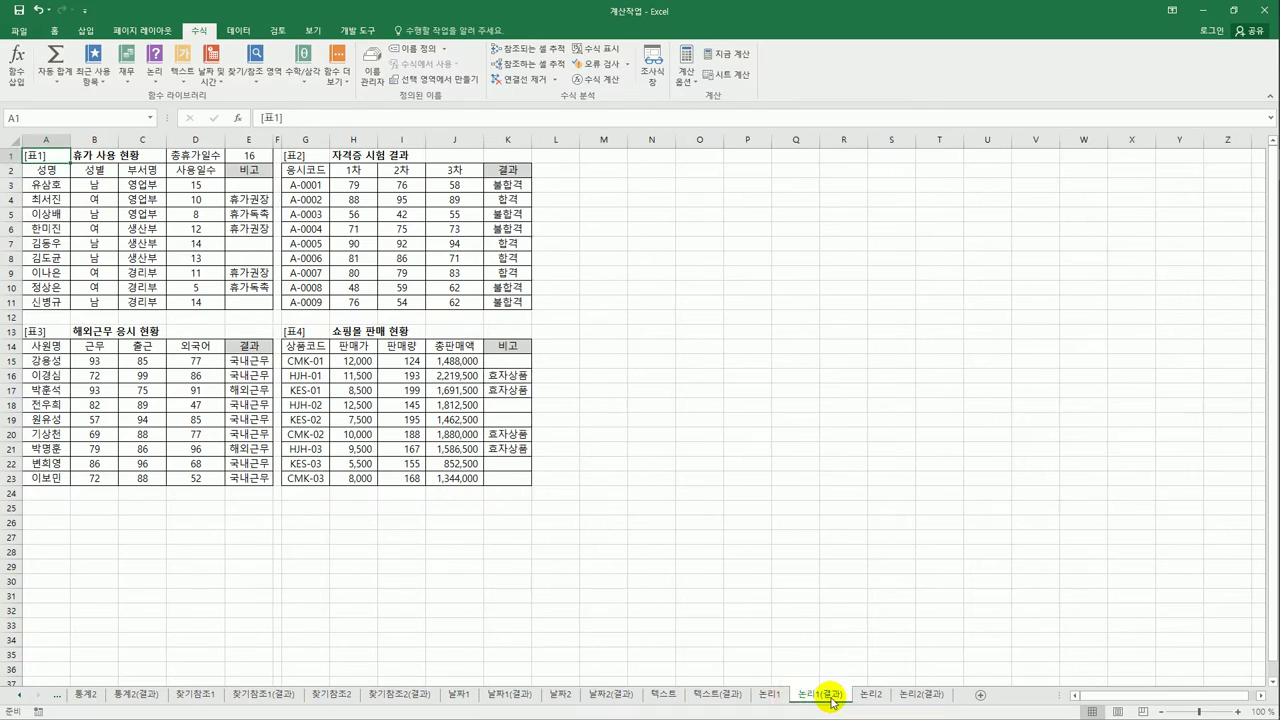
click(773, 697)
- Start a RANK.EQ formula in E3 of table 1 on sheet 논리2, with the score in D3 as the number
click(873, 696)
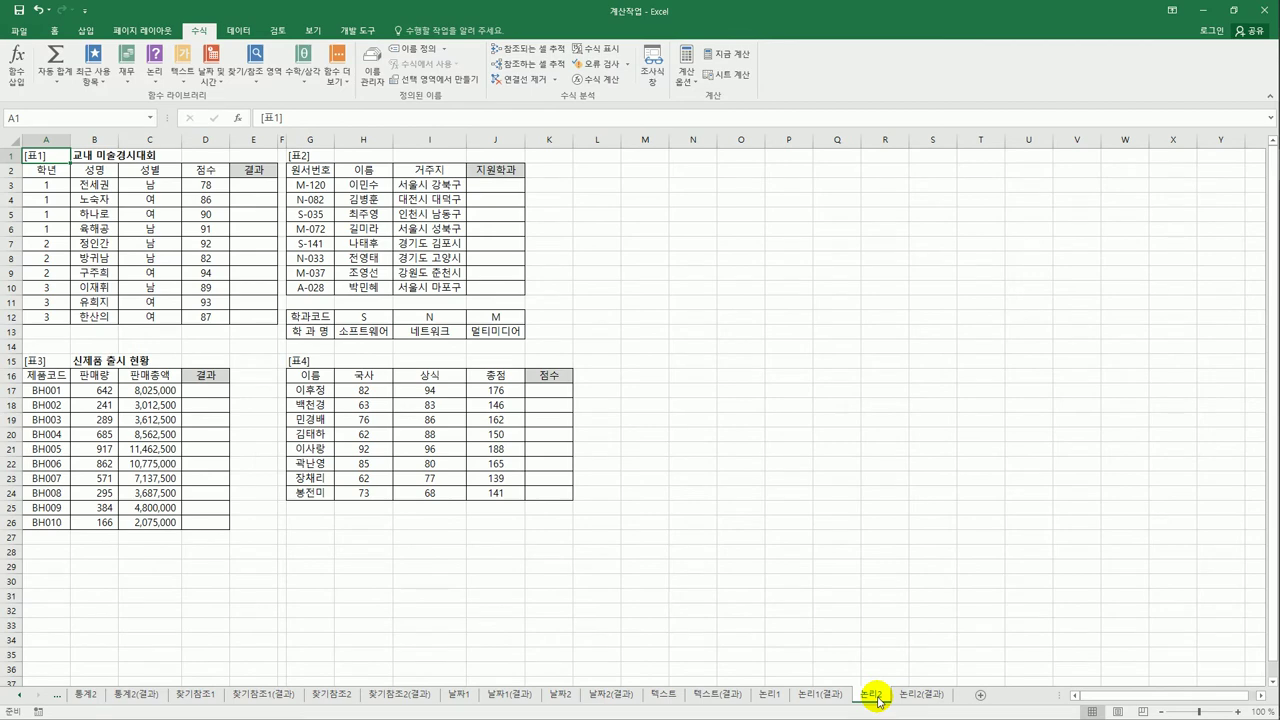
click(251, 188)
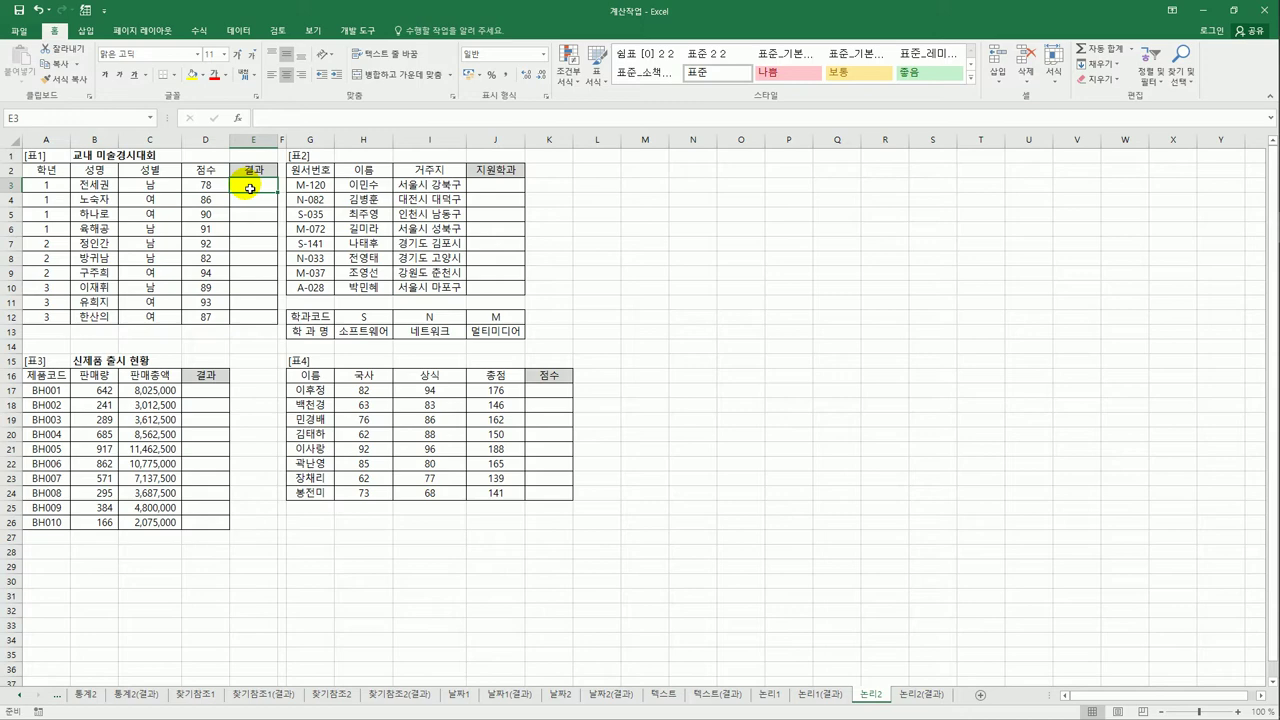
click(218, 187)
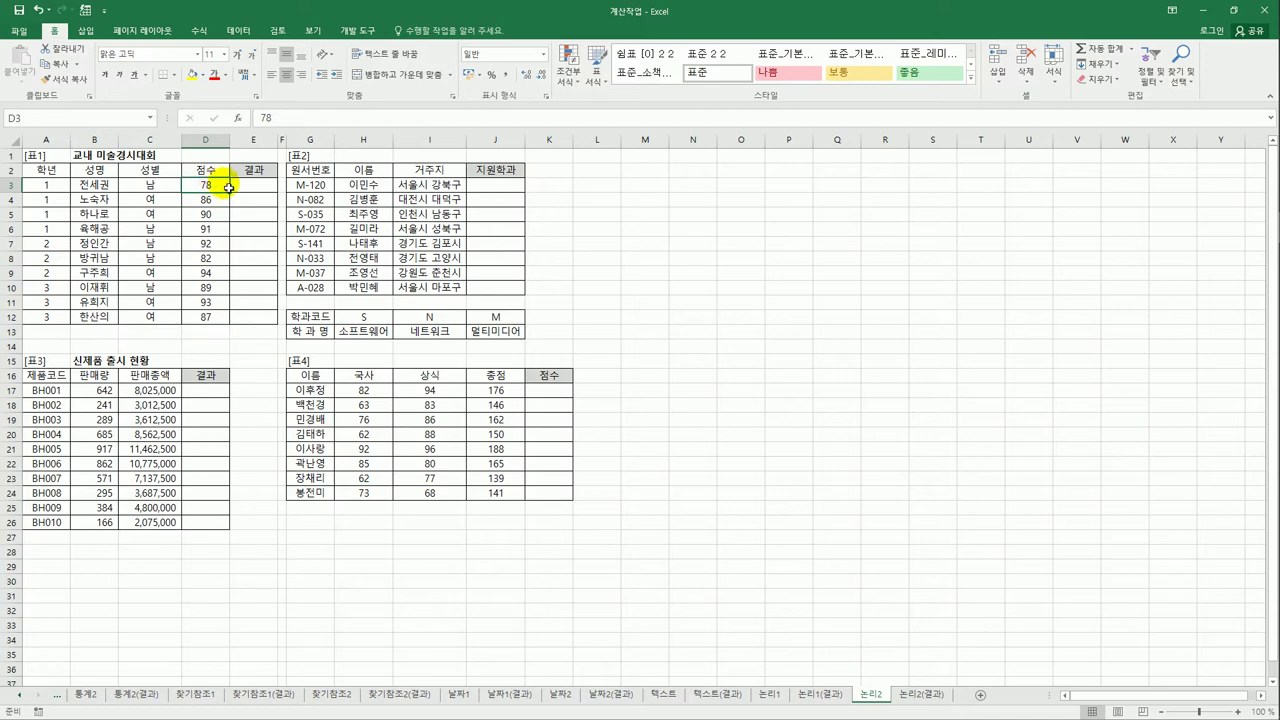
click(247, 187)
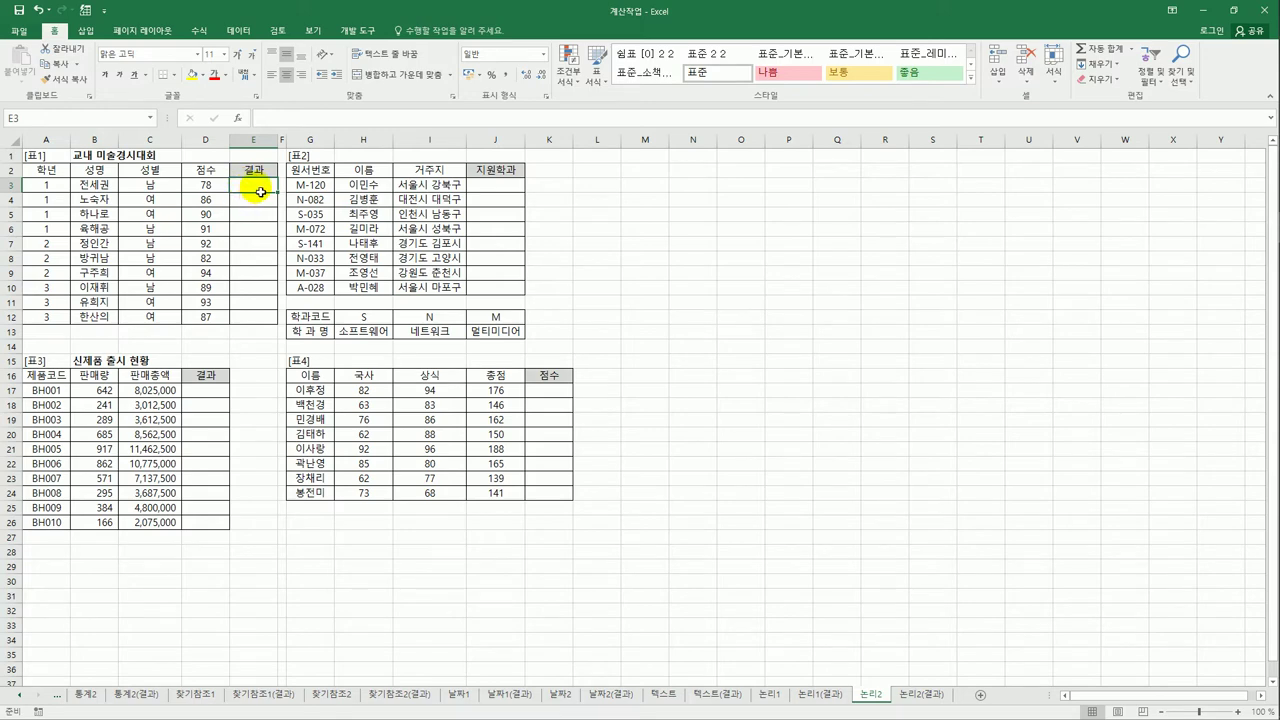
text(=ra)
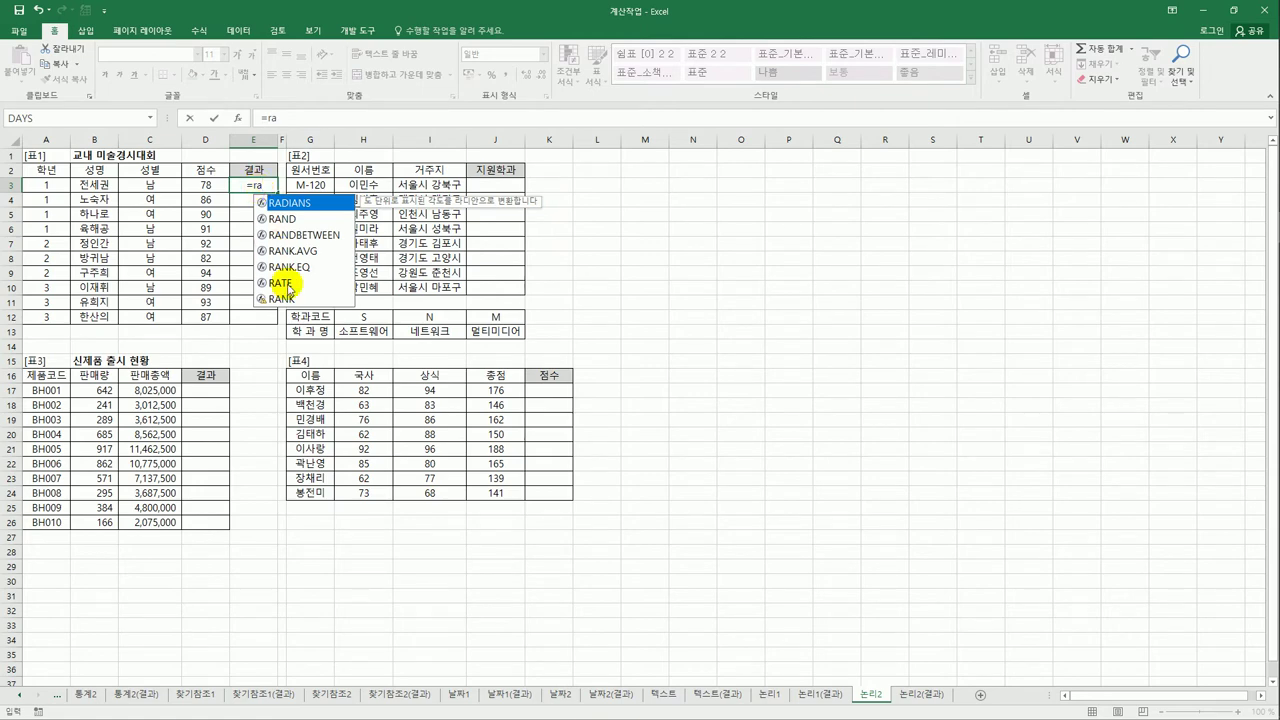
click(310, 267)
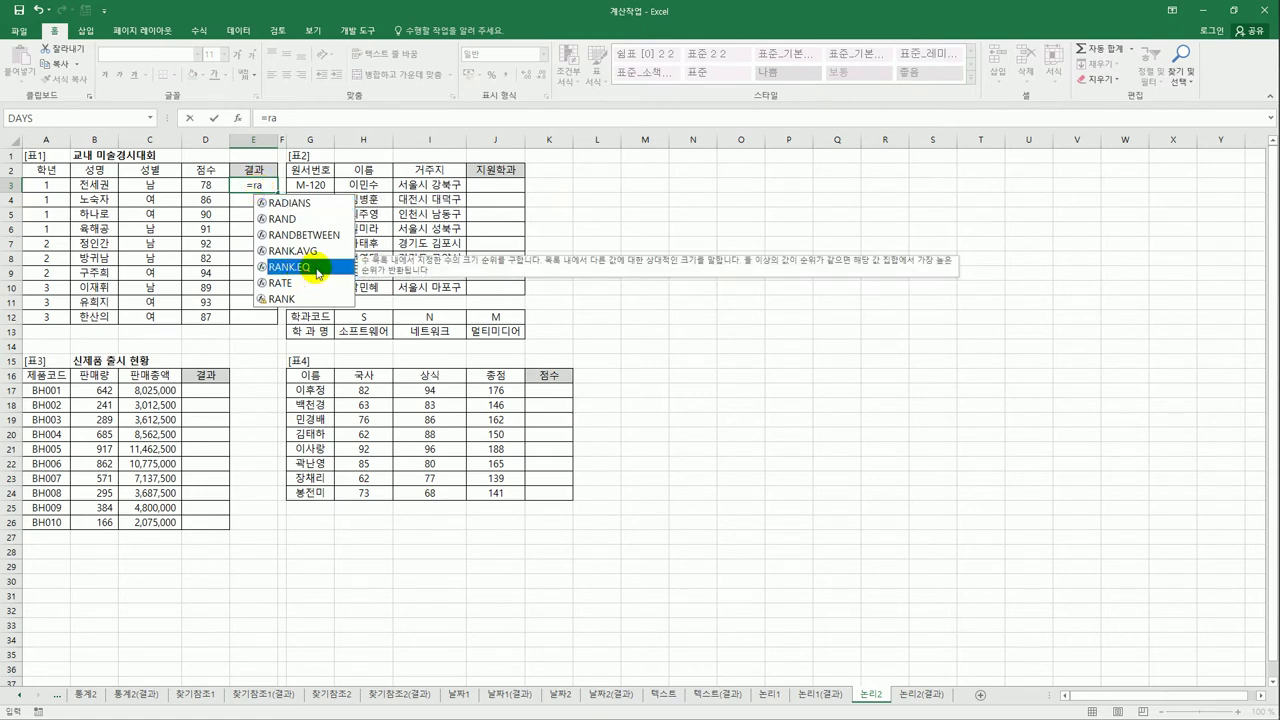
double_click(310, 267)
click(195, 190)
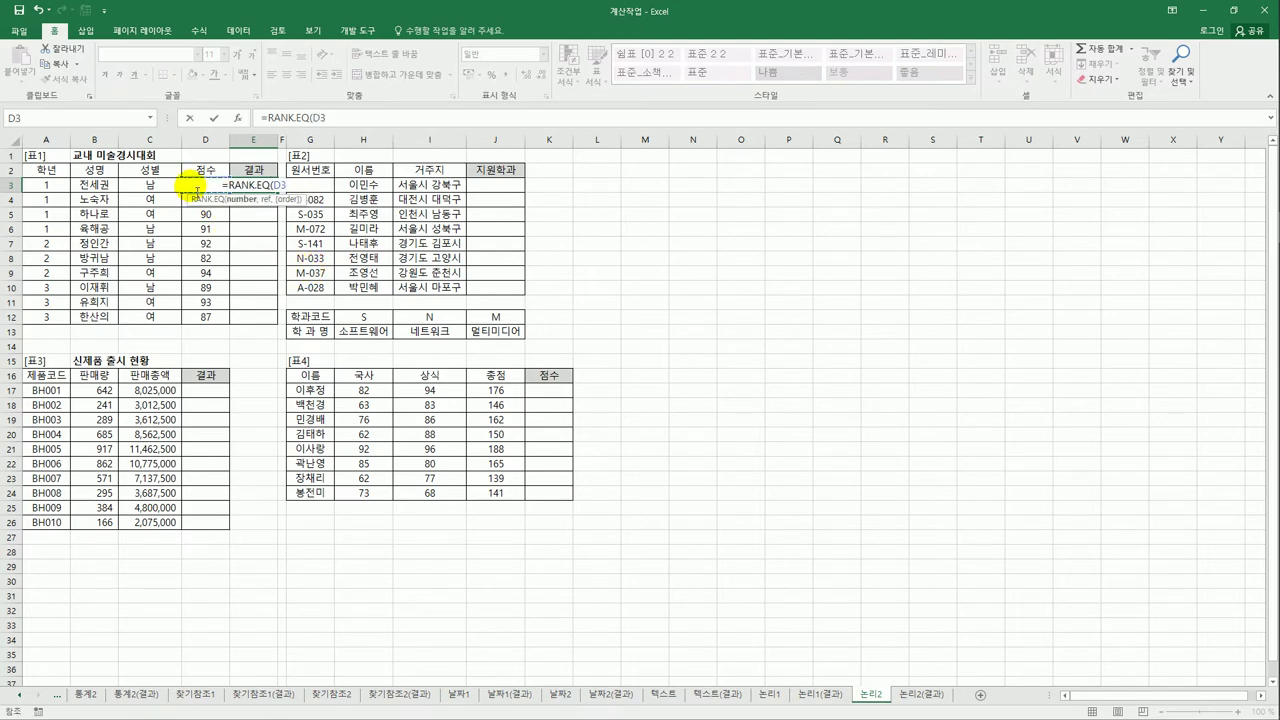
text(,)
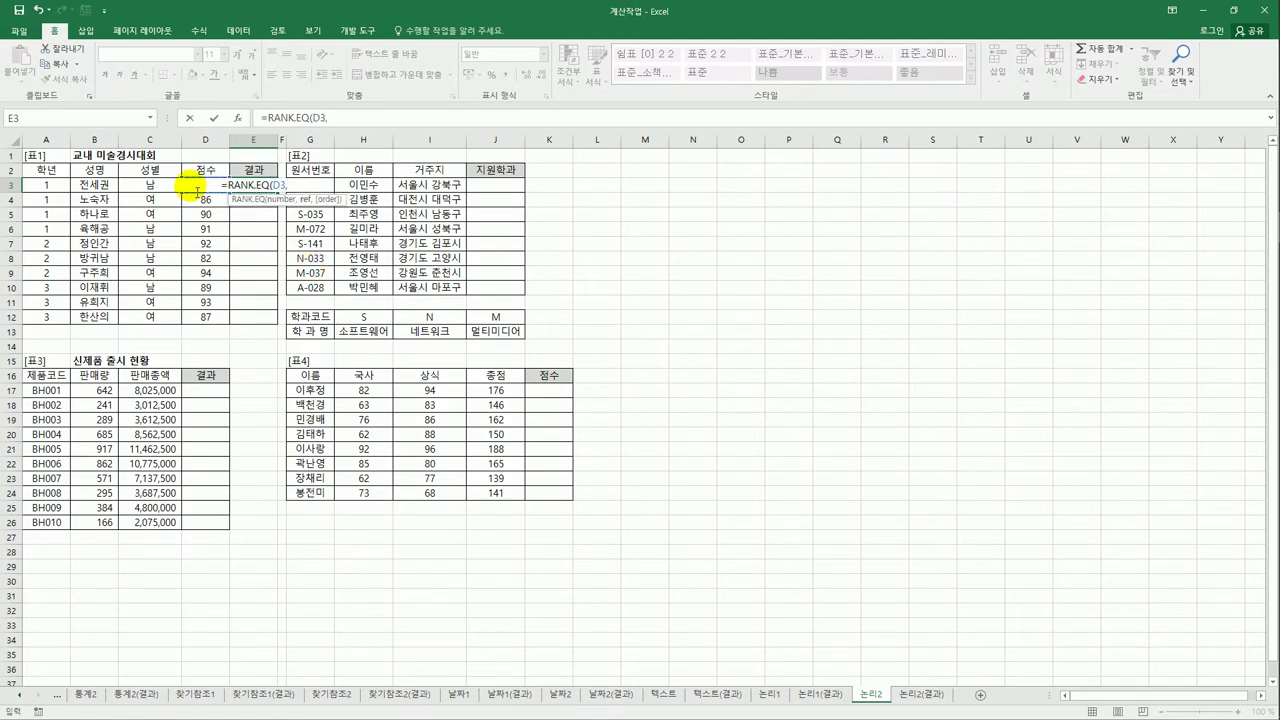
- Complete the RANK.EQ in E3 with the absolute range $D$3:$D$12 and descending order 0, and copy it down through E12
drag(206, 317, 206, 238)
drag(208, 187, 207, 186)
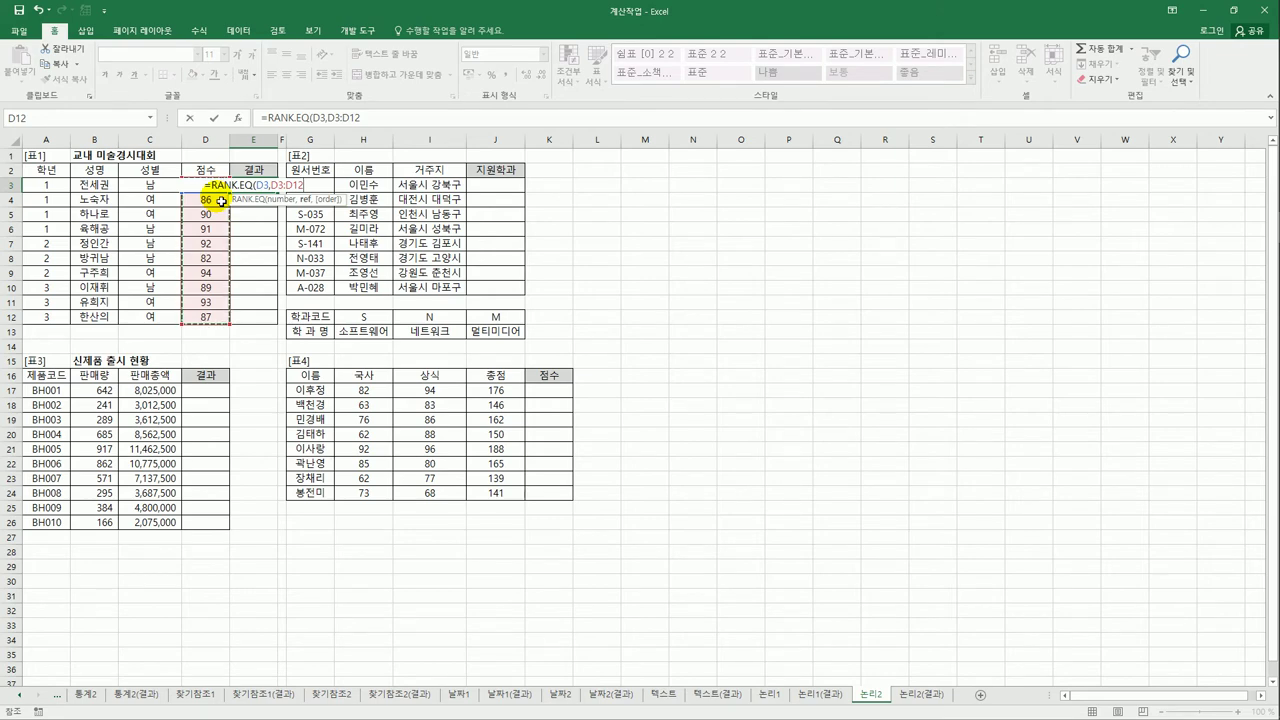
key(F4)
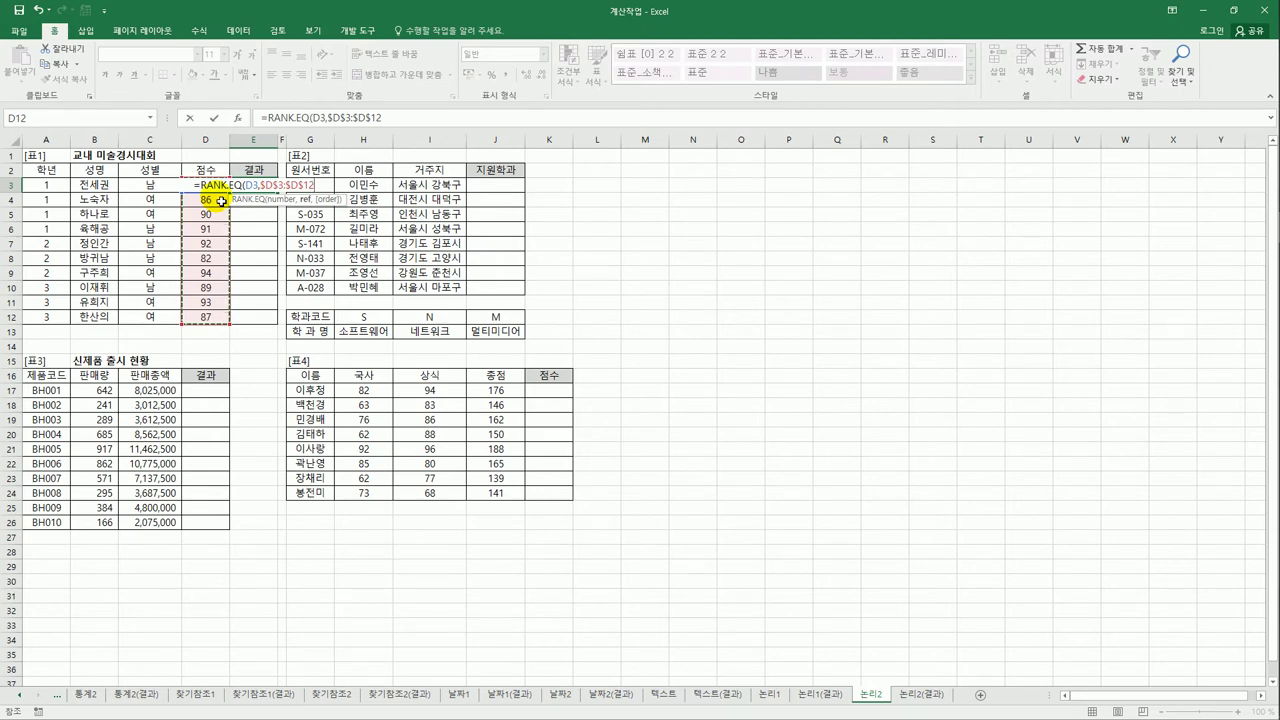
text(,)
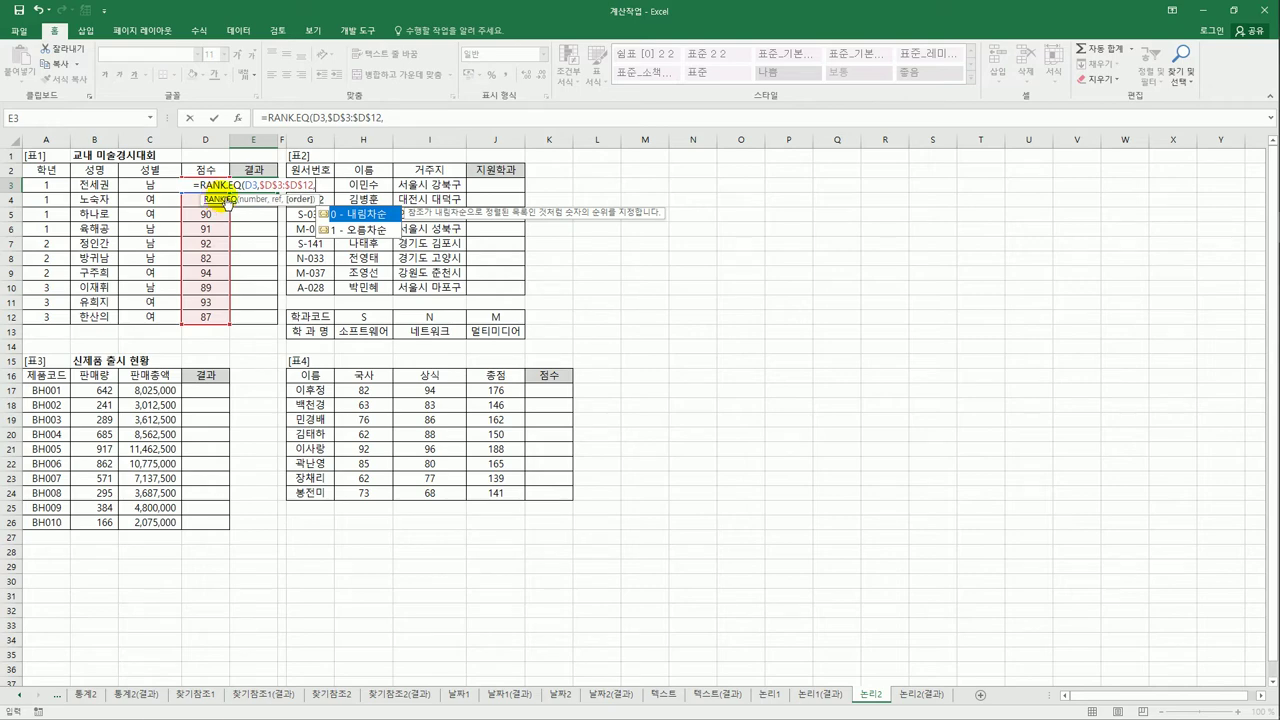
double_click(360, 216)
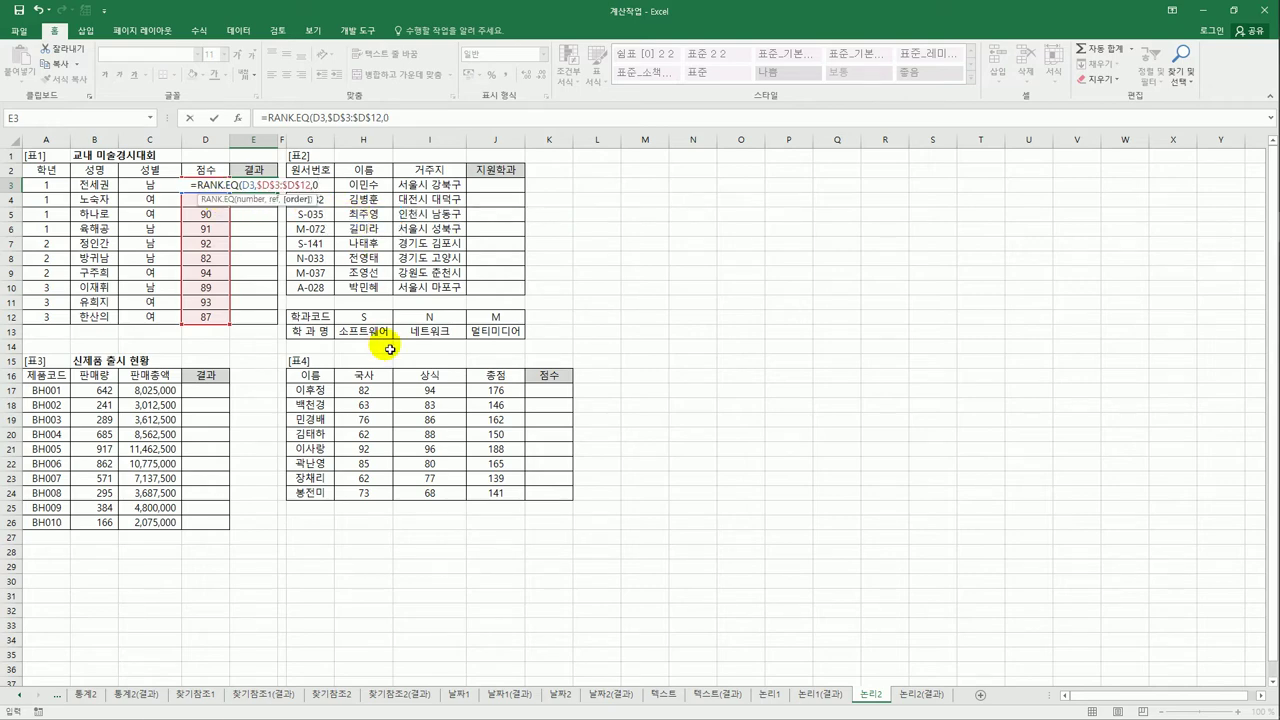
text())
key(Return)
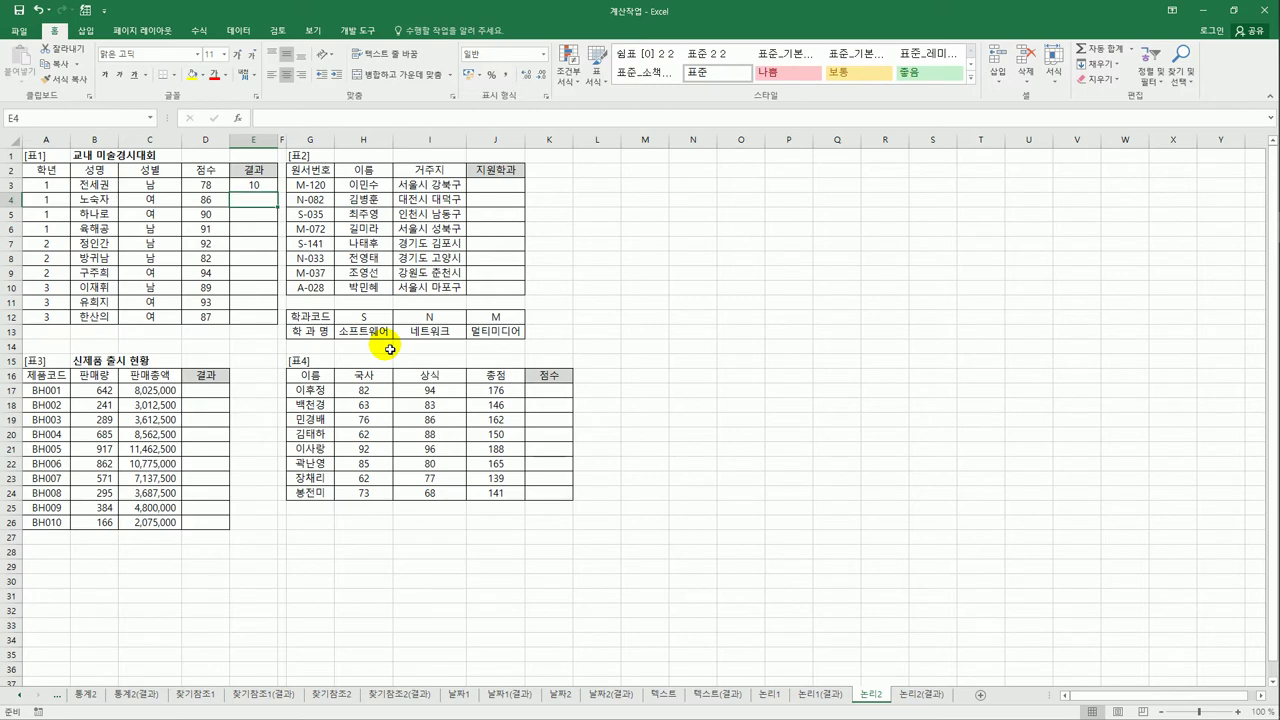
click(268, 186)
drag(276, 192, 275, 322)
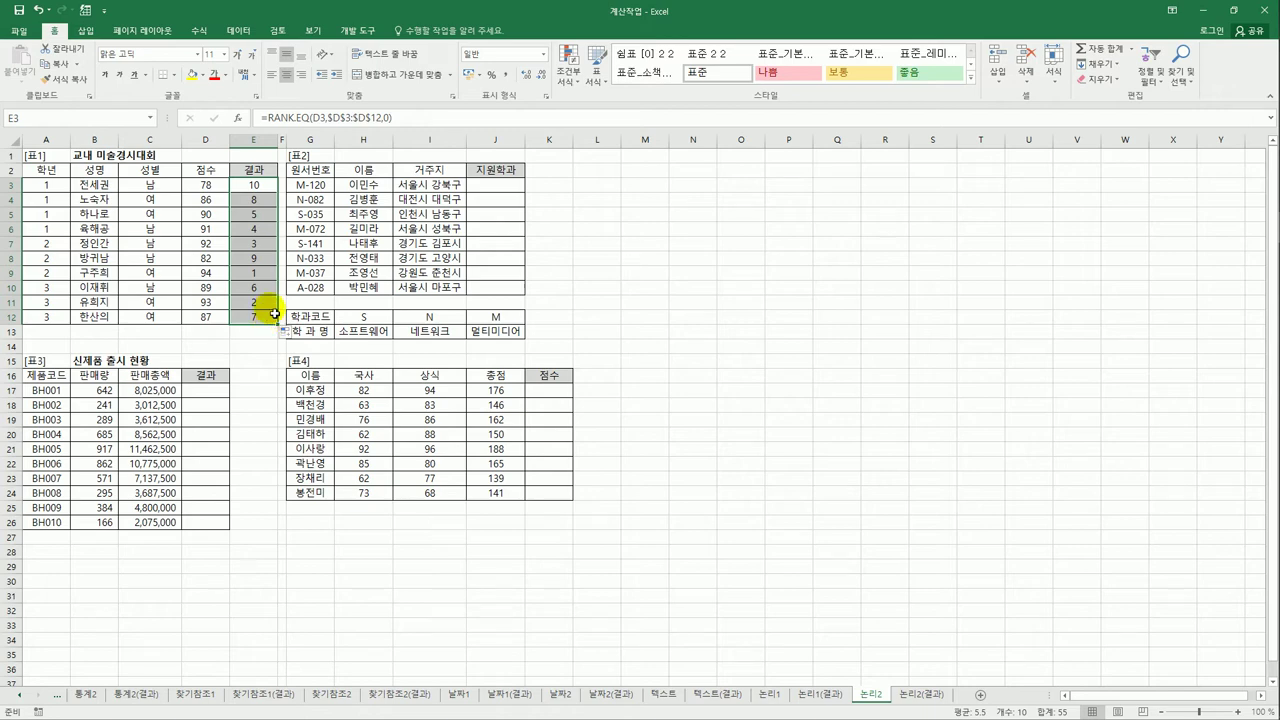
- Wrap the RANK.EQ formula in E3 in a CHOOSE function, using the rank as the index number
click(258, 187)
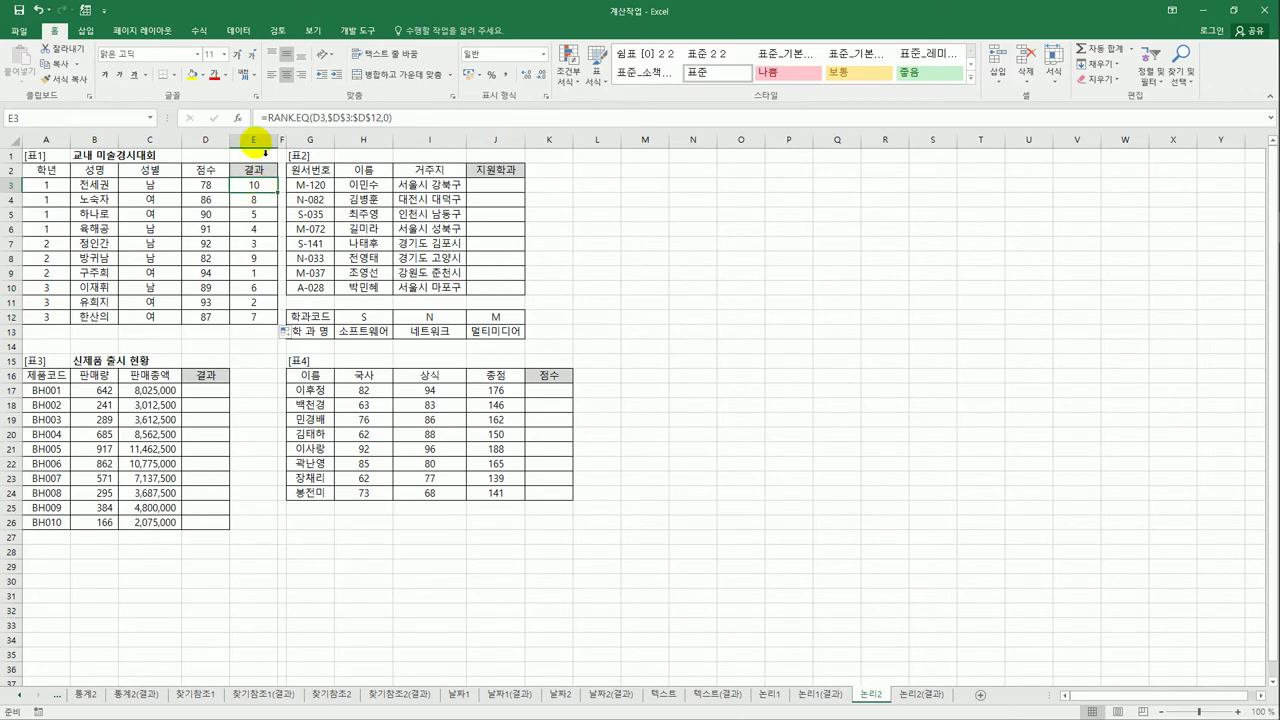
click(270, 119)
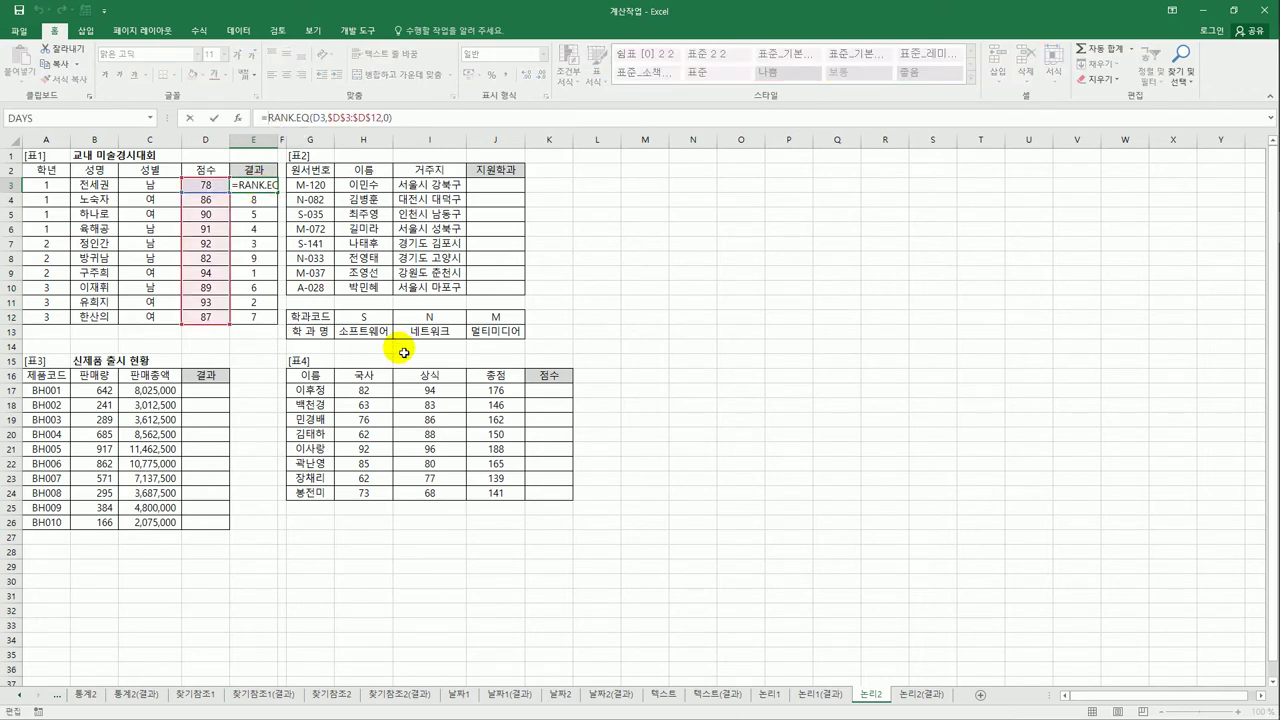
text(ch)
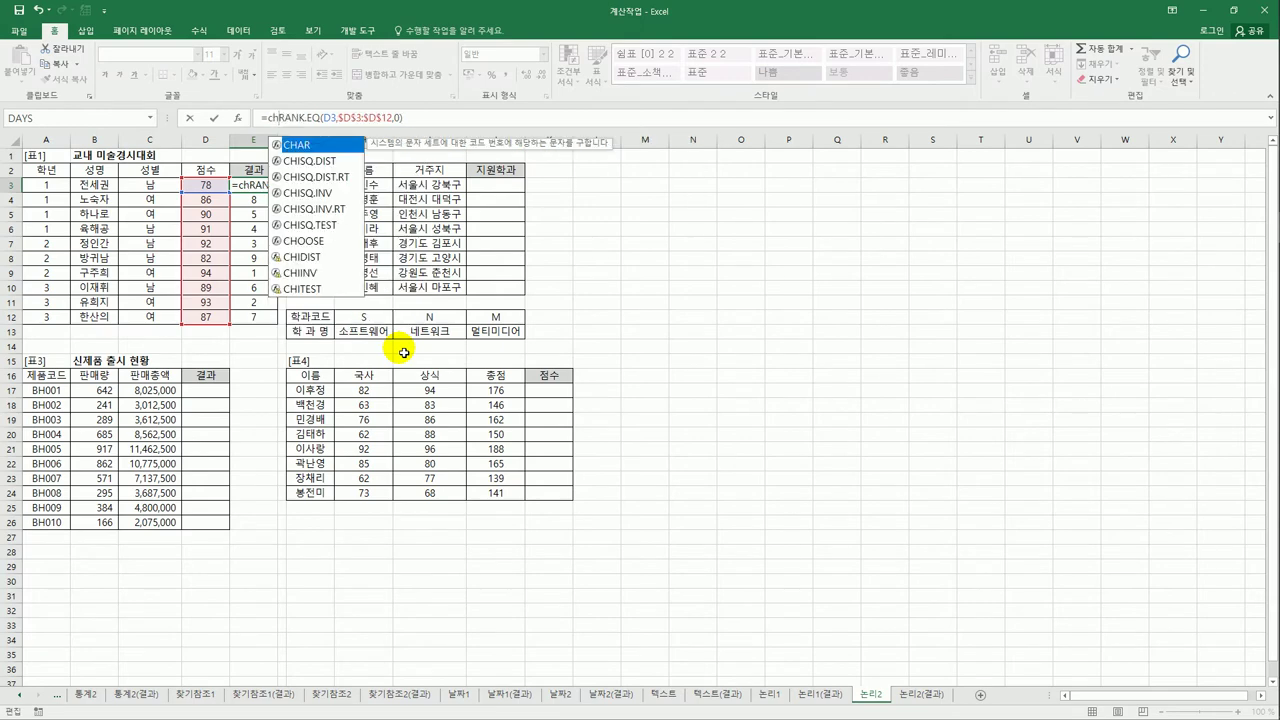
click(308, 247)
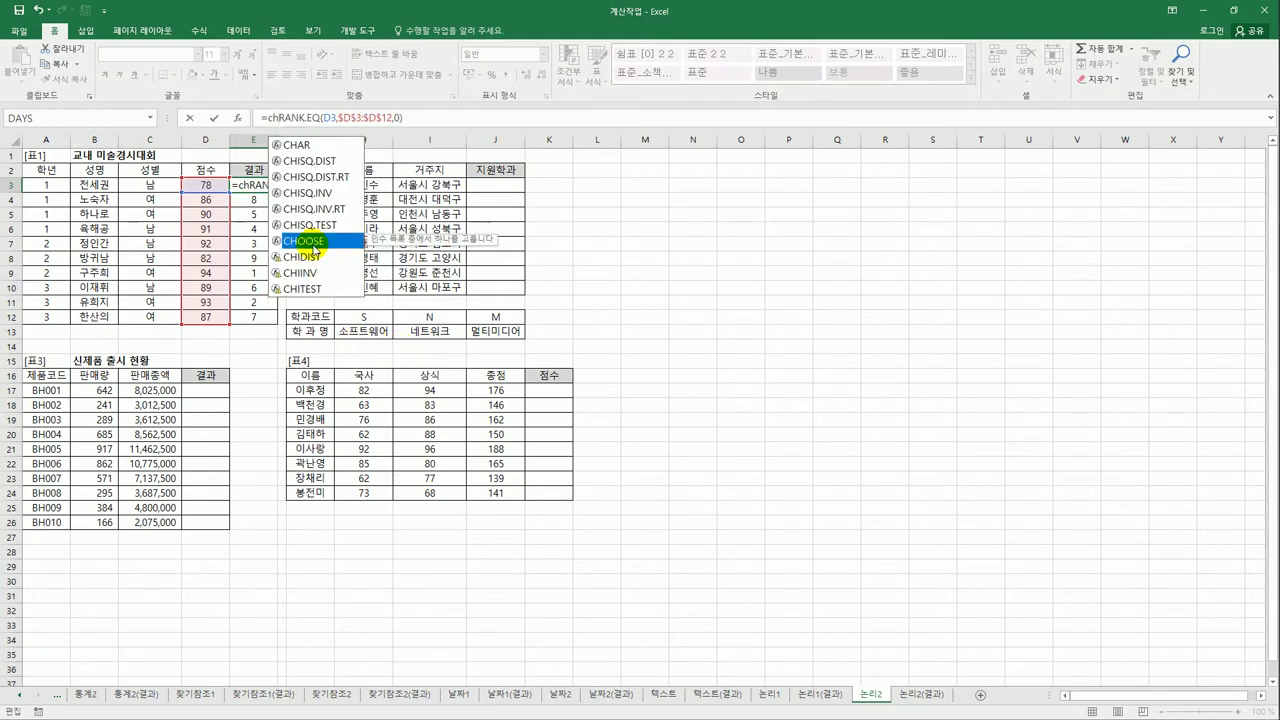
double_click(313, 247)
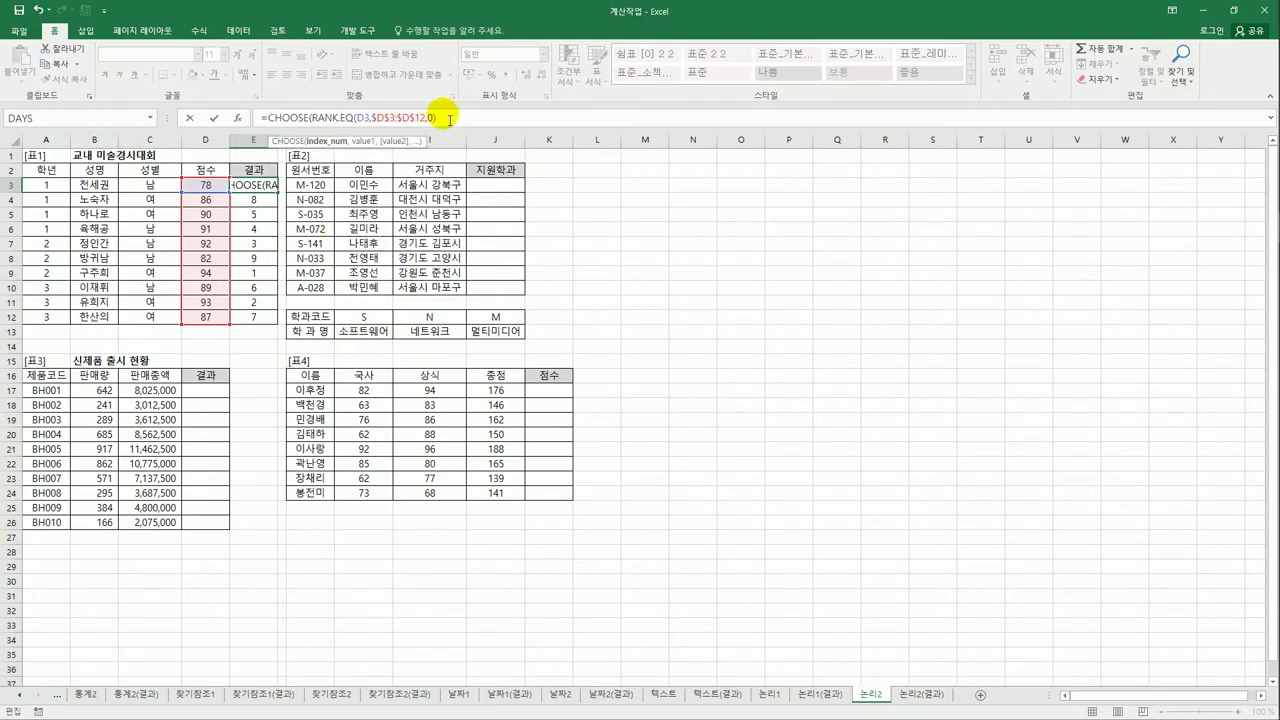
text(,)
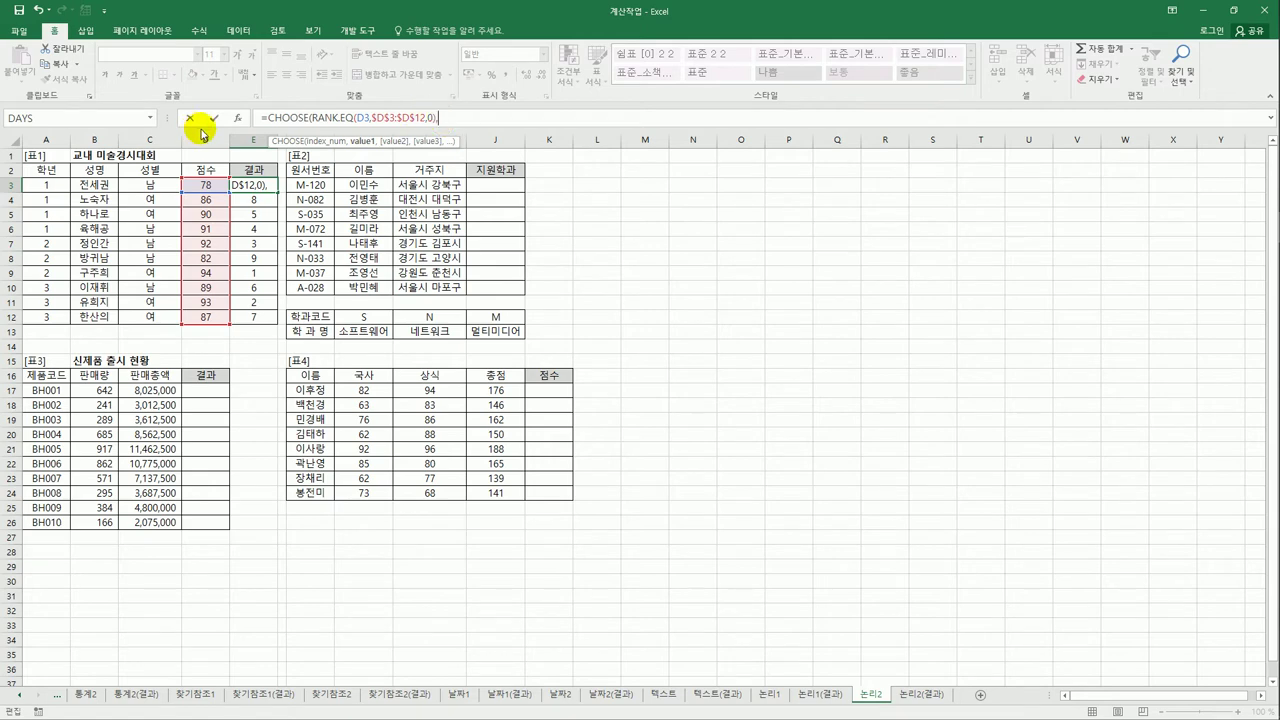
- Set the CHOOSE values in E3 to "대상", "금상", "은상" and "동상" for ranks 1 to 4
click(237, 118)
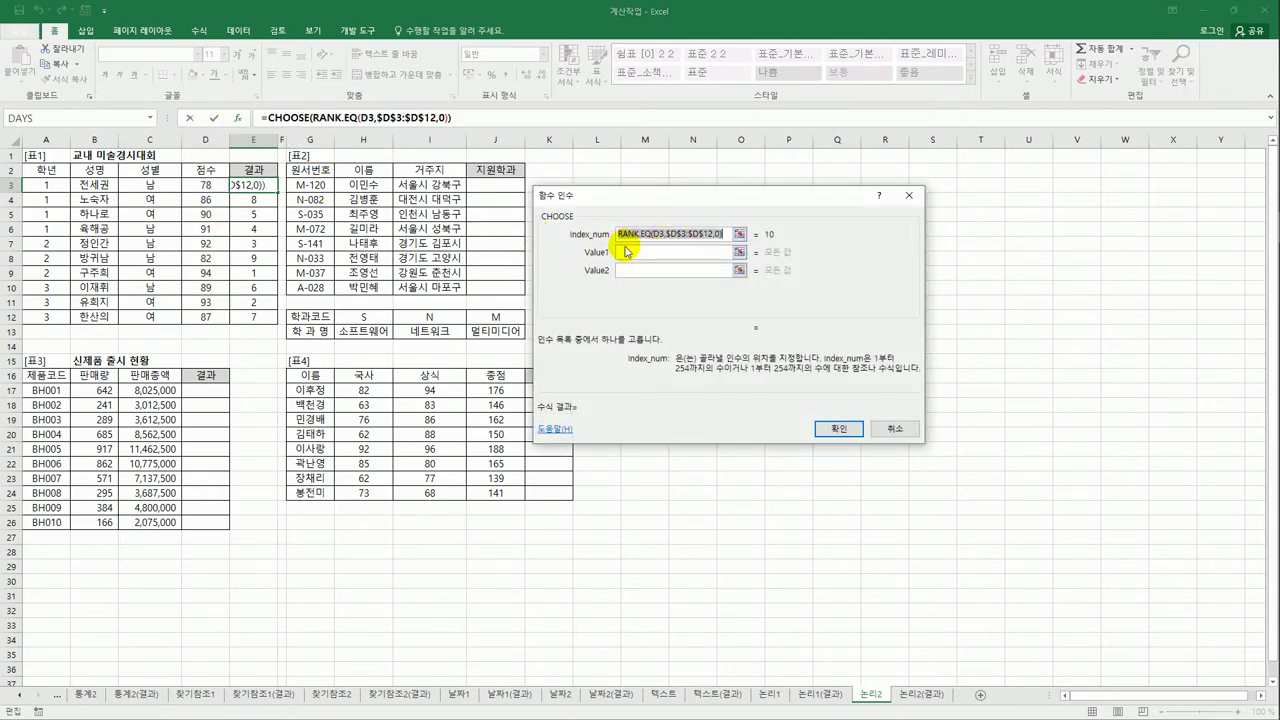
click(629, 253)
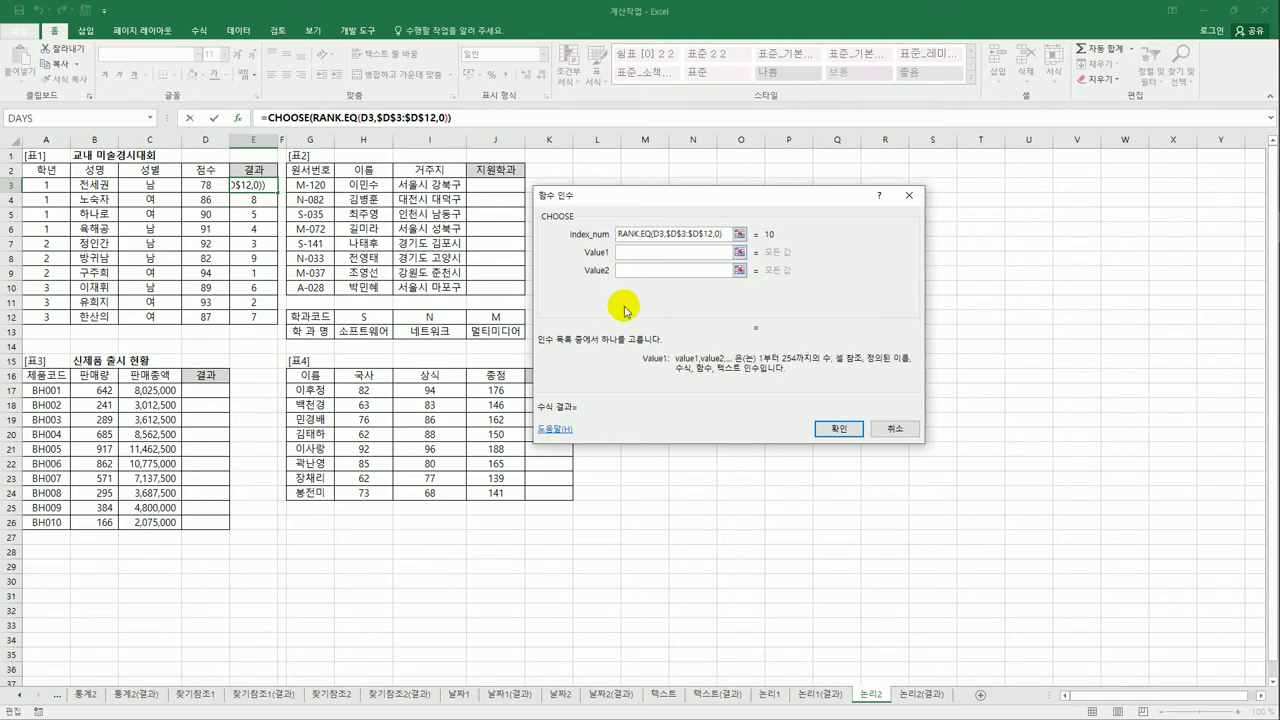
text(대상)
key(Tab)
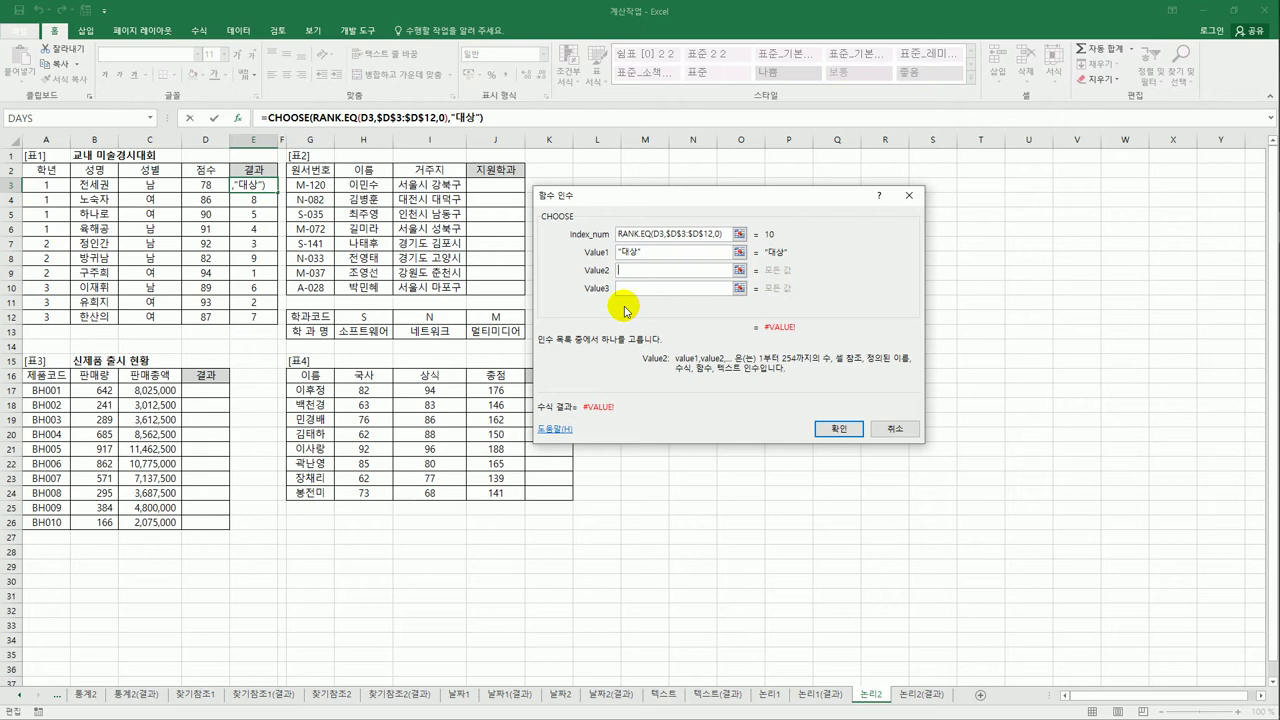
text(금상)
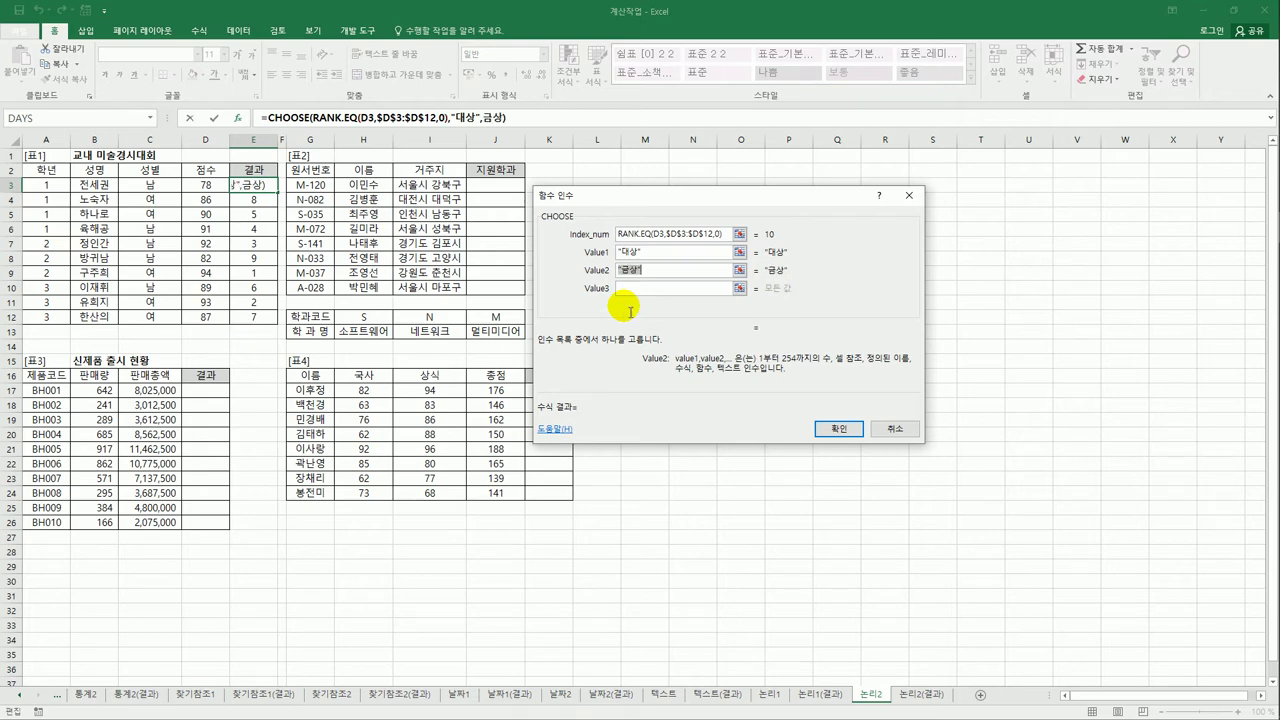
key(Tab)
text(은상)
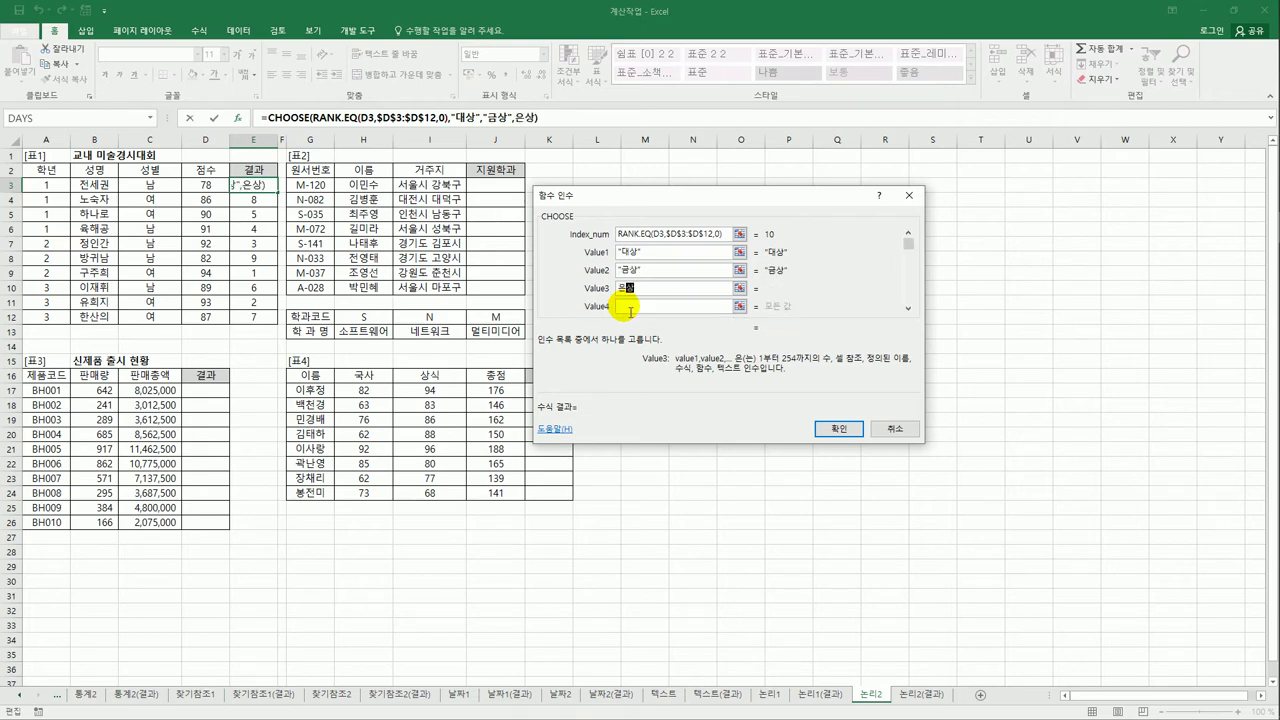
key(Tab)
text(동상)
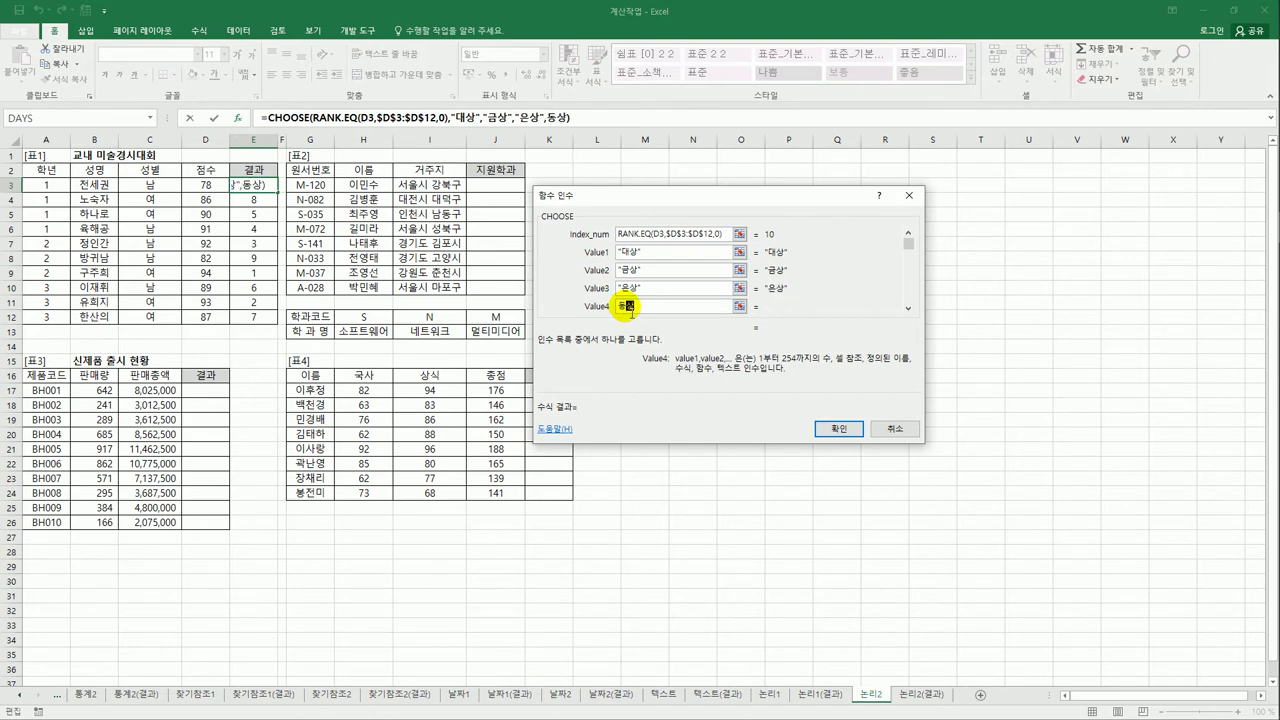
click(838, 428)
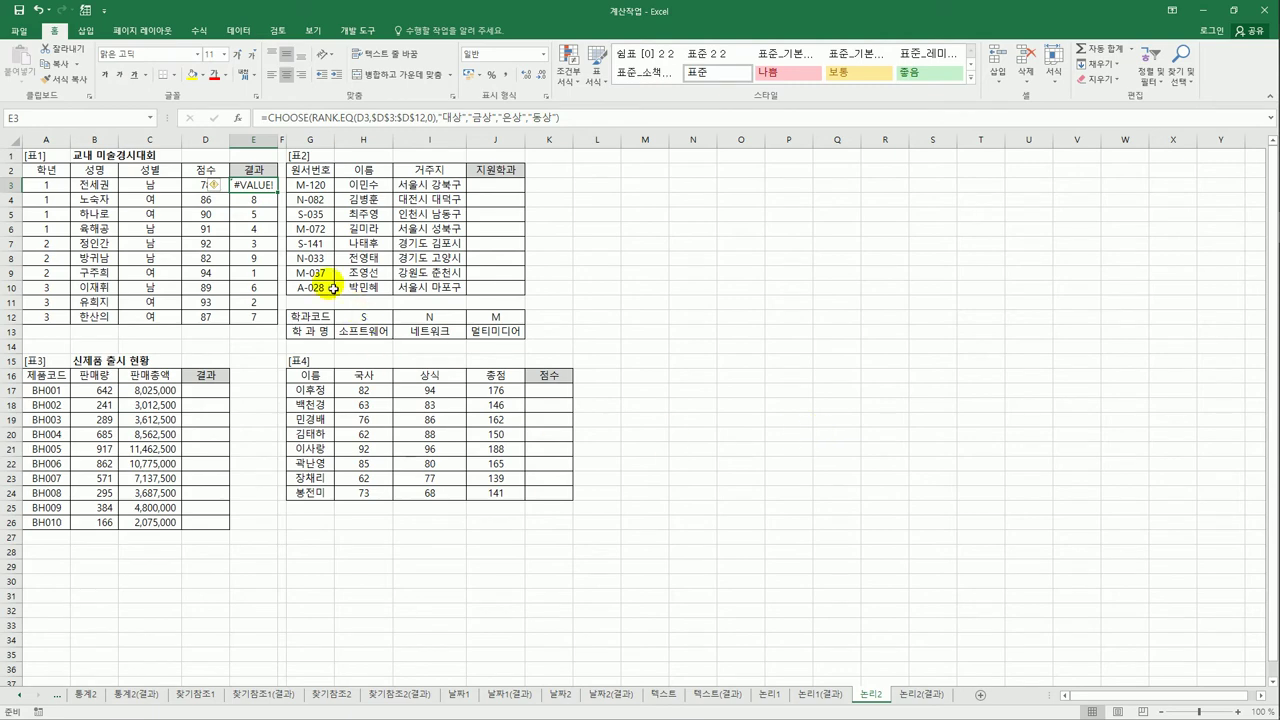
- Copy the CHOOSE formula from E3 down through E12 and check the award results
drag(278, 192, 283, 329)
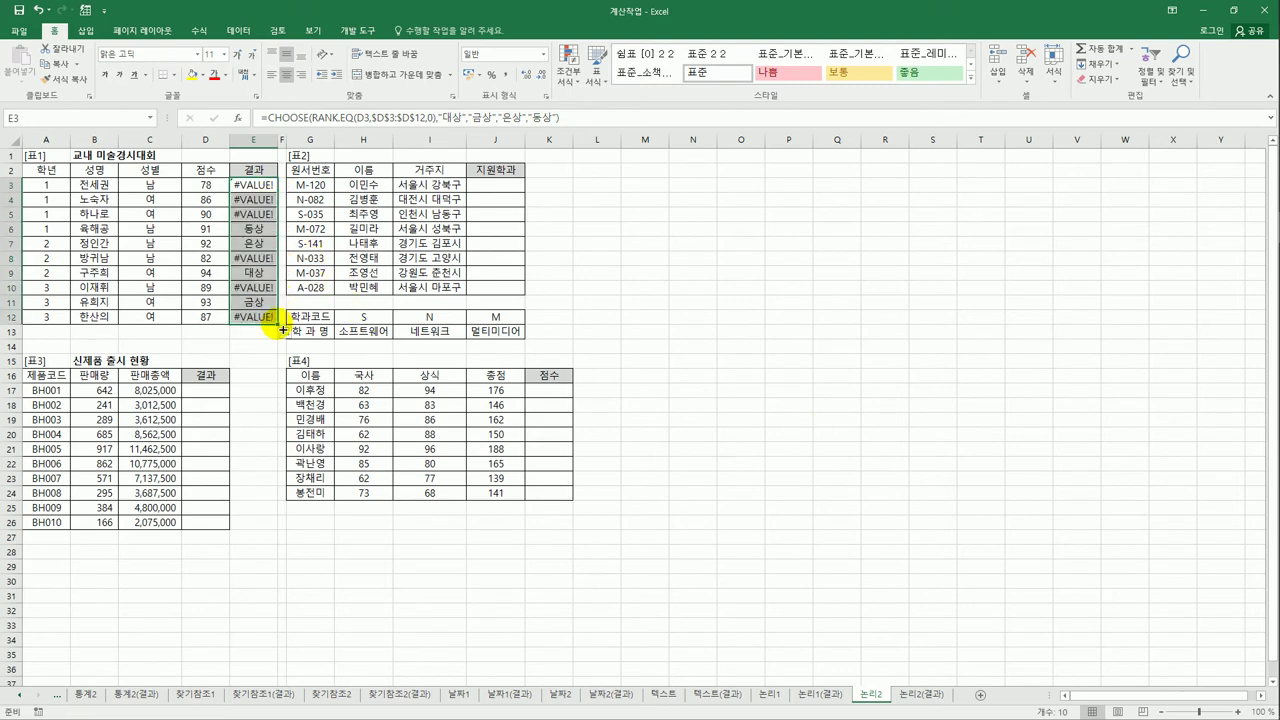
click(266, 301)
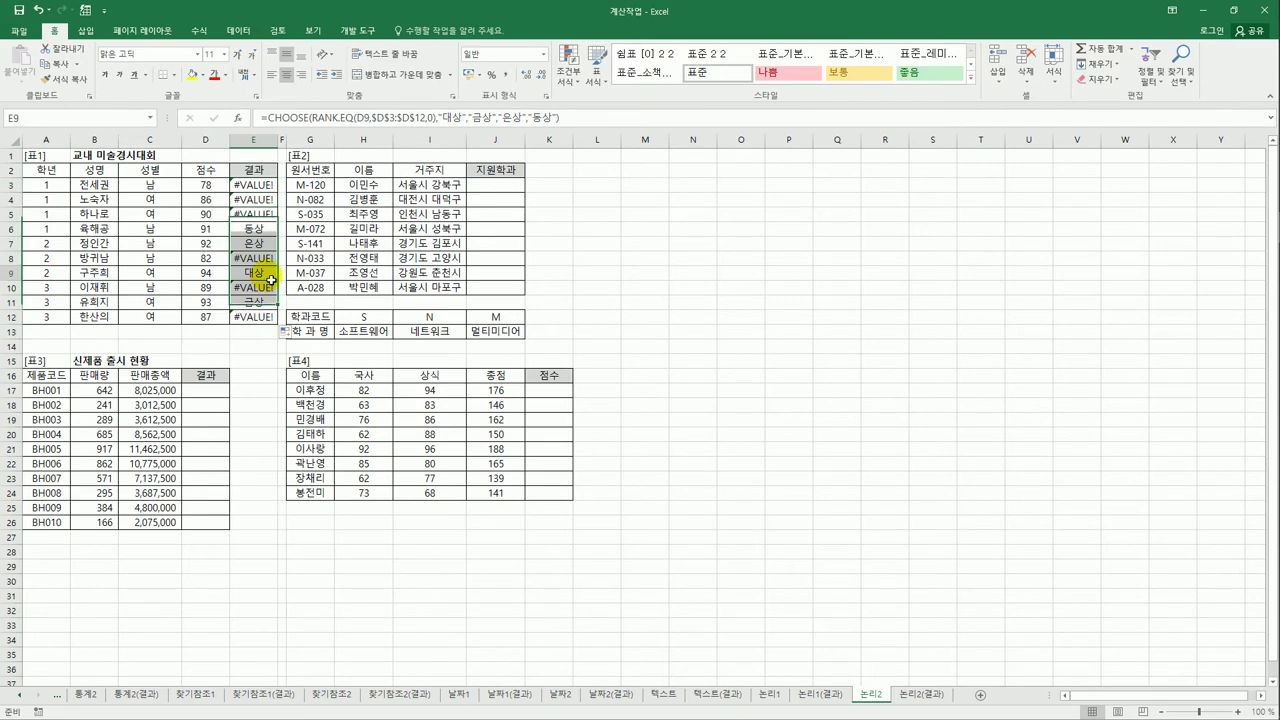
click(271, 236)
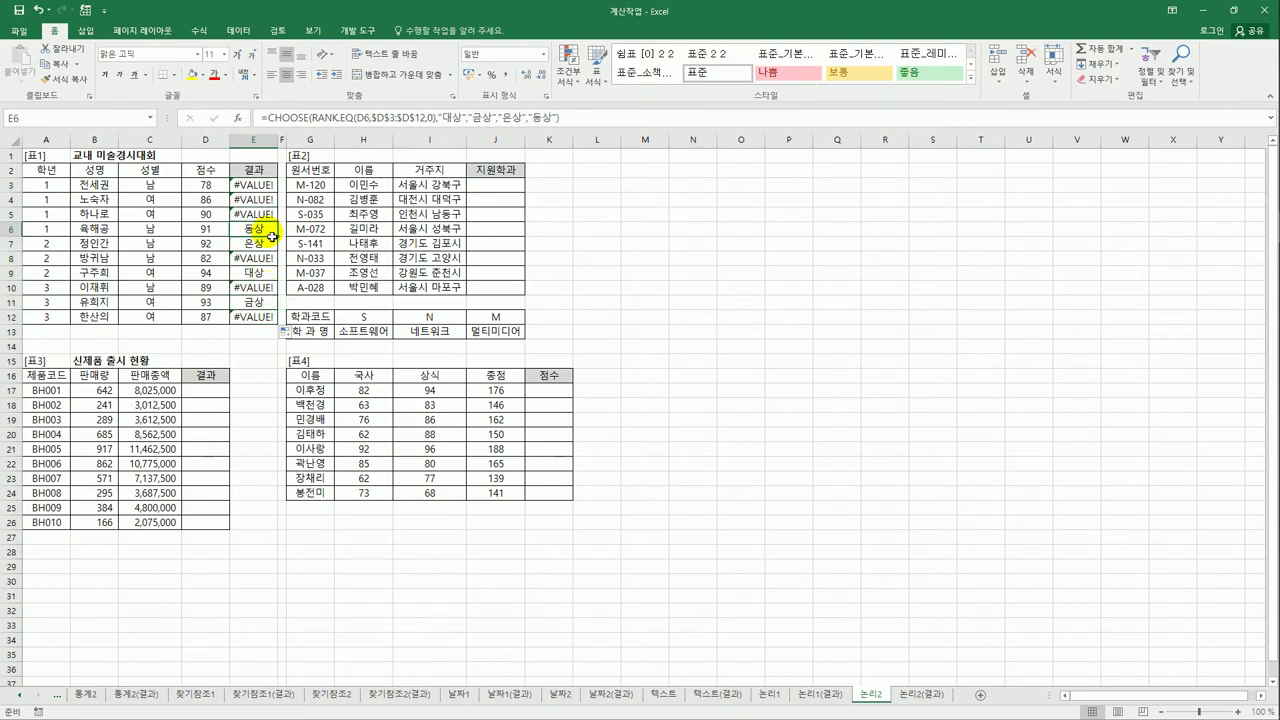
click(261, 186)
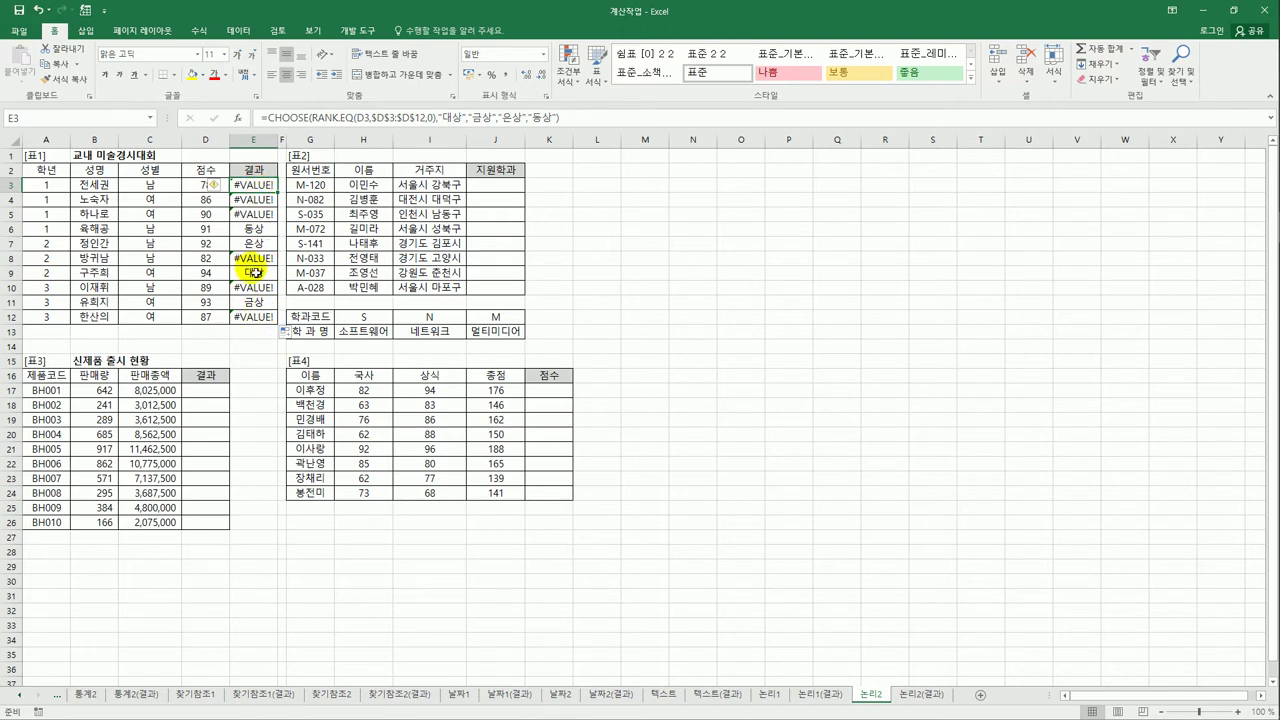
click(238, 117)
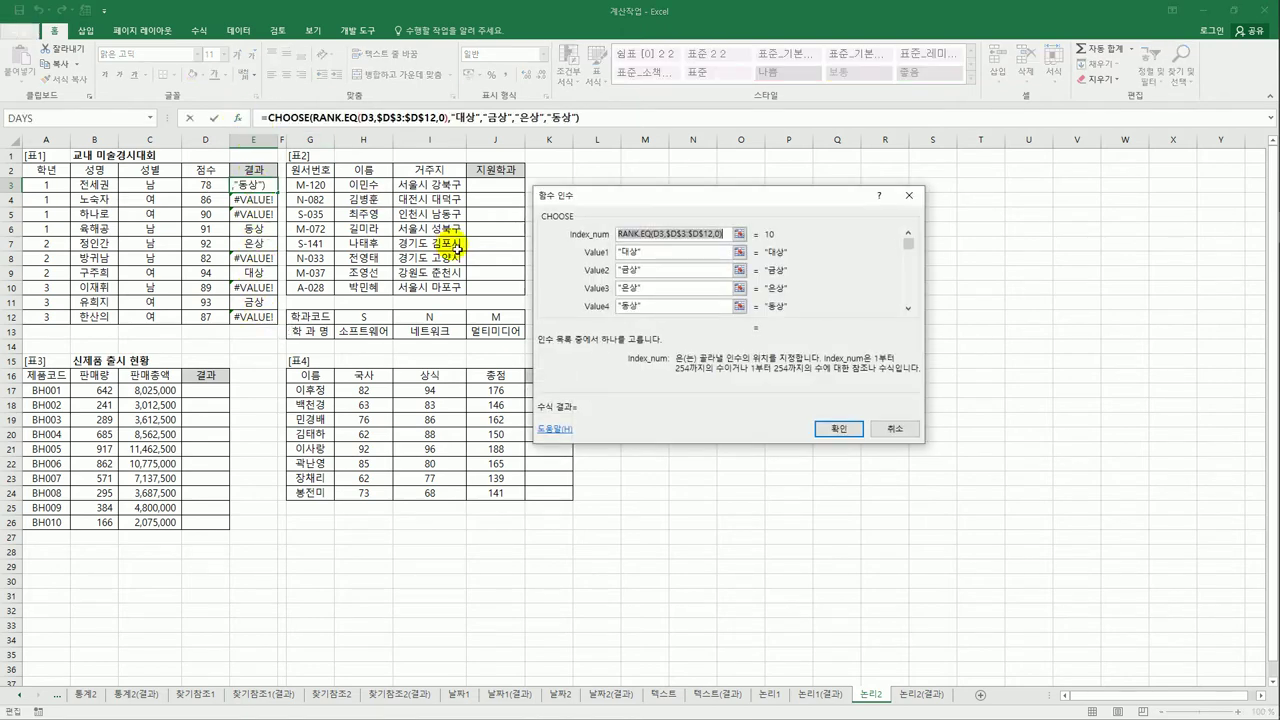
click(906, 309)
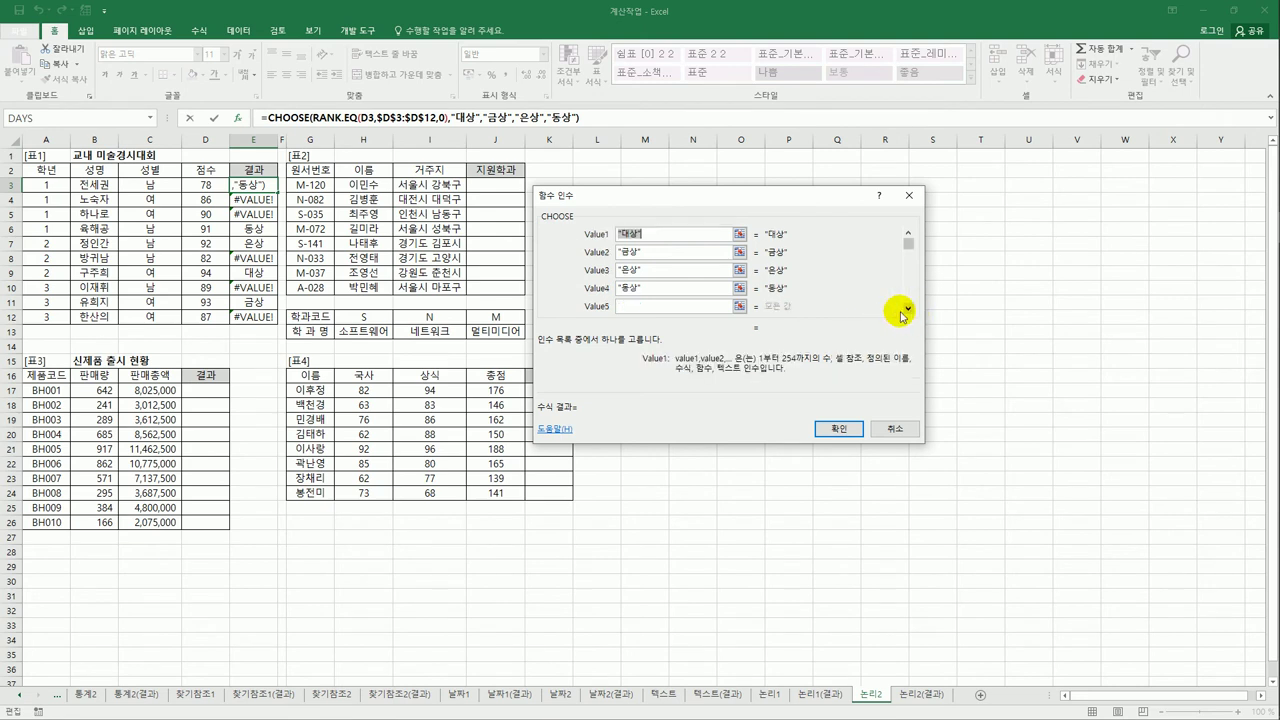
click(680, 307)
text("")
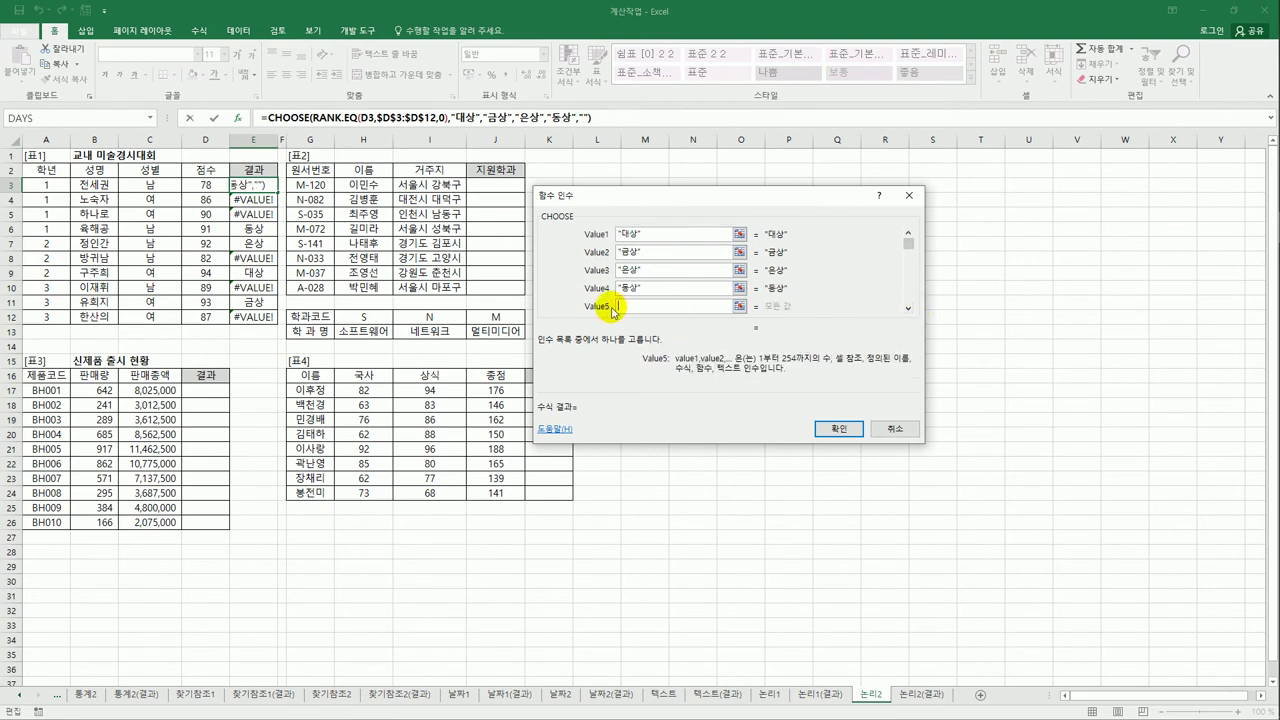
key(BackSpace)
key(BackSpace)
click(894, 428)
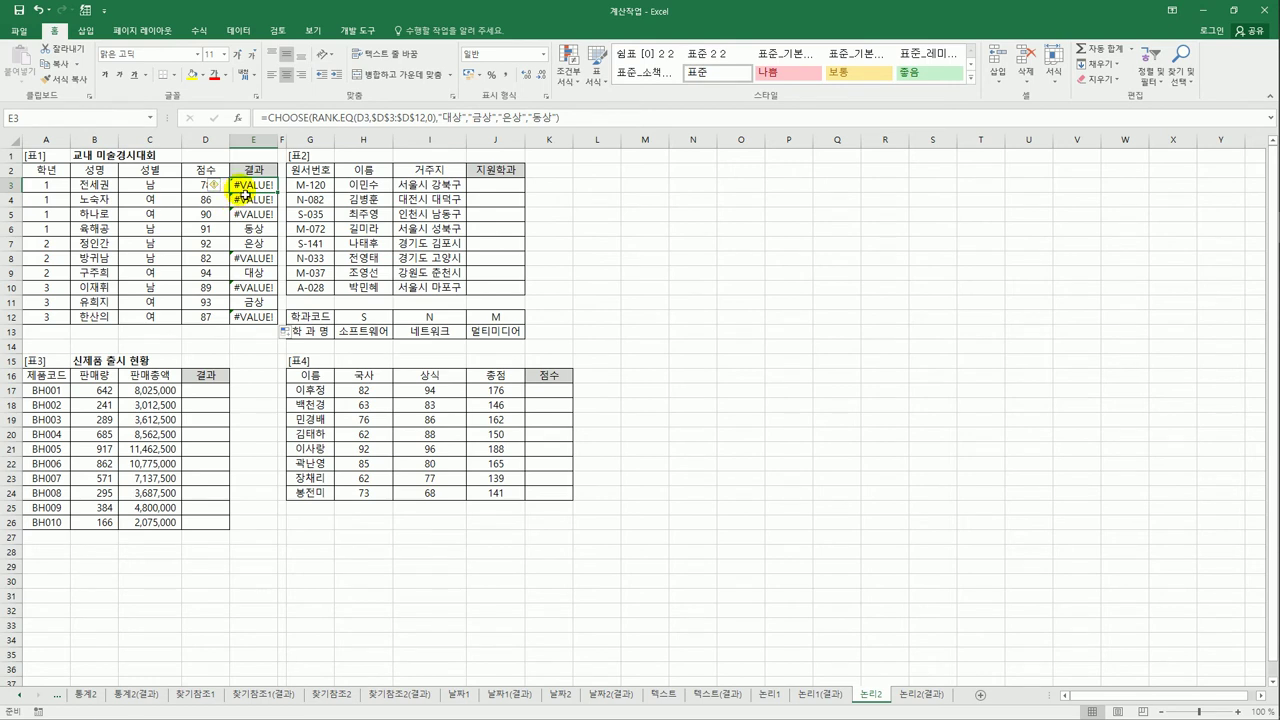
- Wrap the CHOOSE formula in E3 in IFERROR with an empty string "" for errors, and copy it down through E12
click(266, 119)
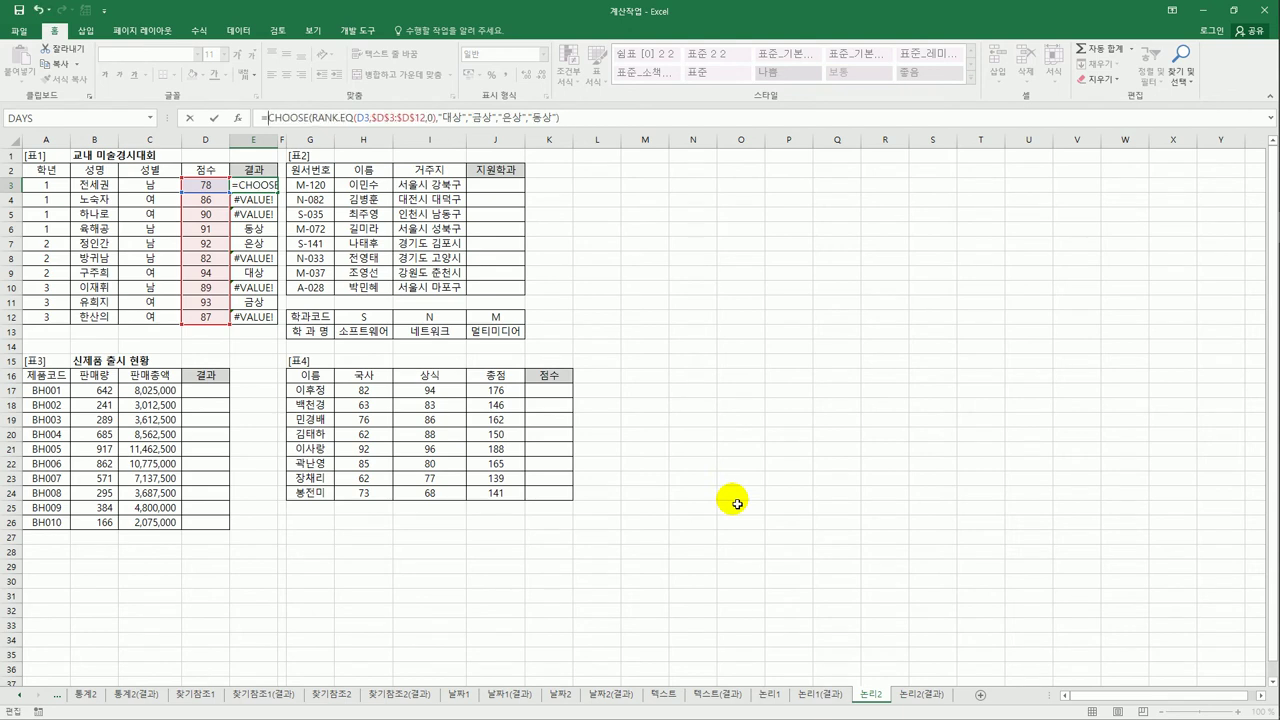
text(ife)
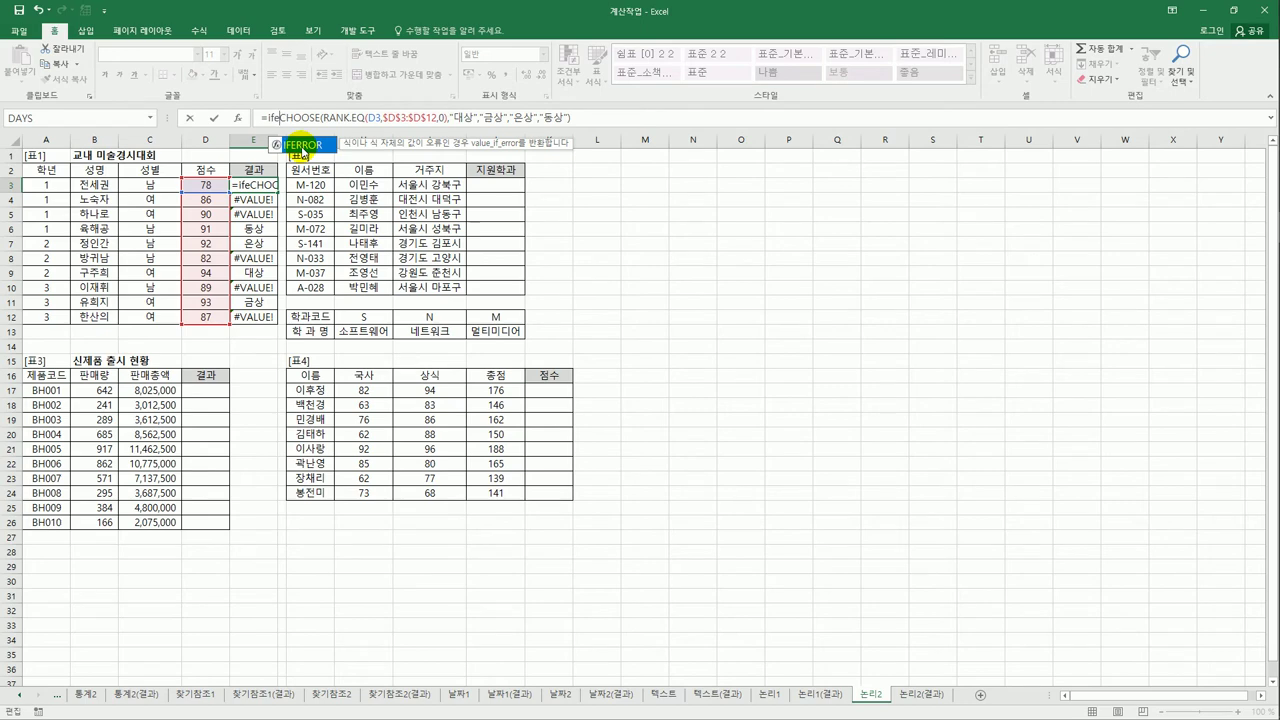
double_click(303, 146)
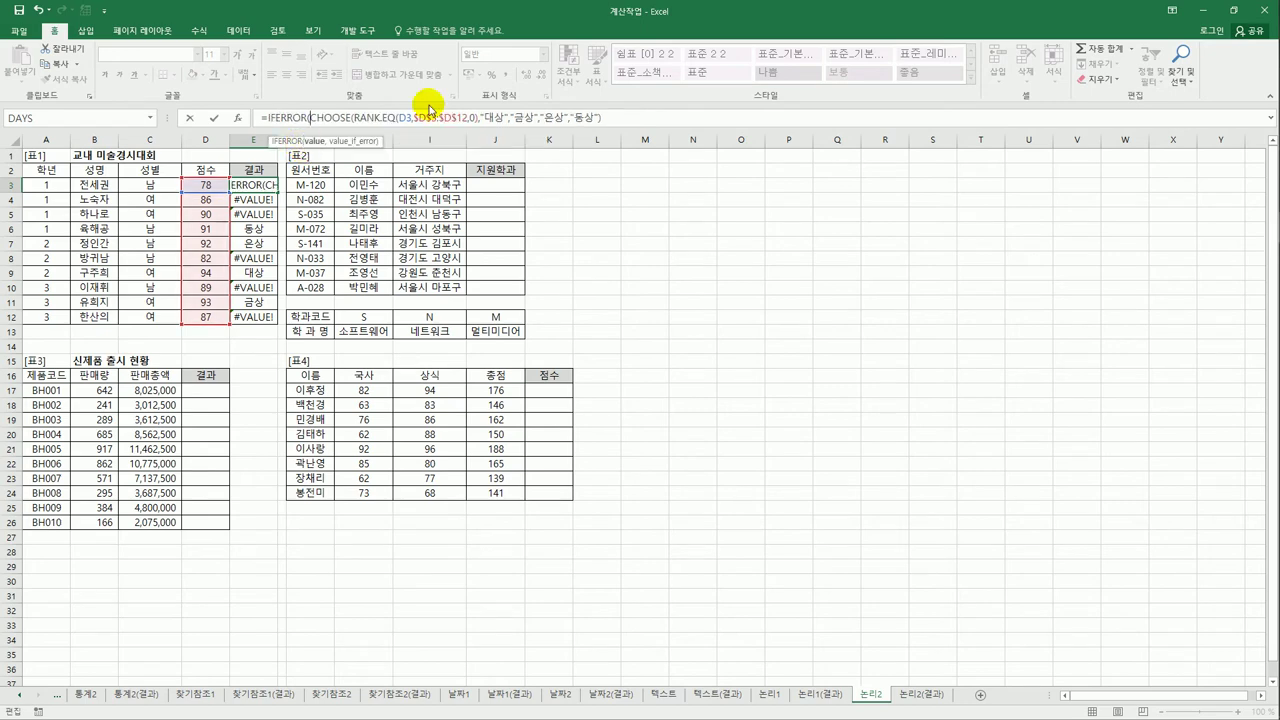
text(,)
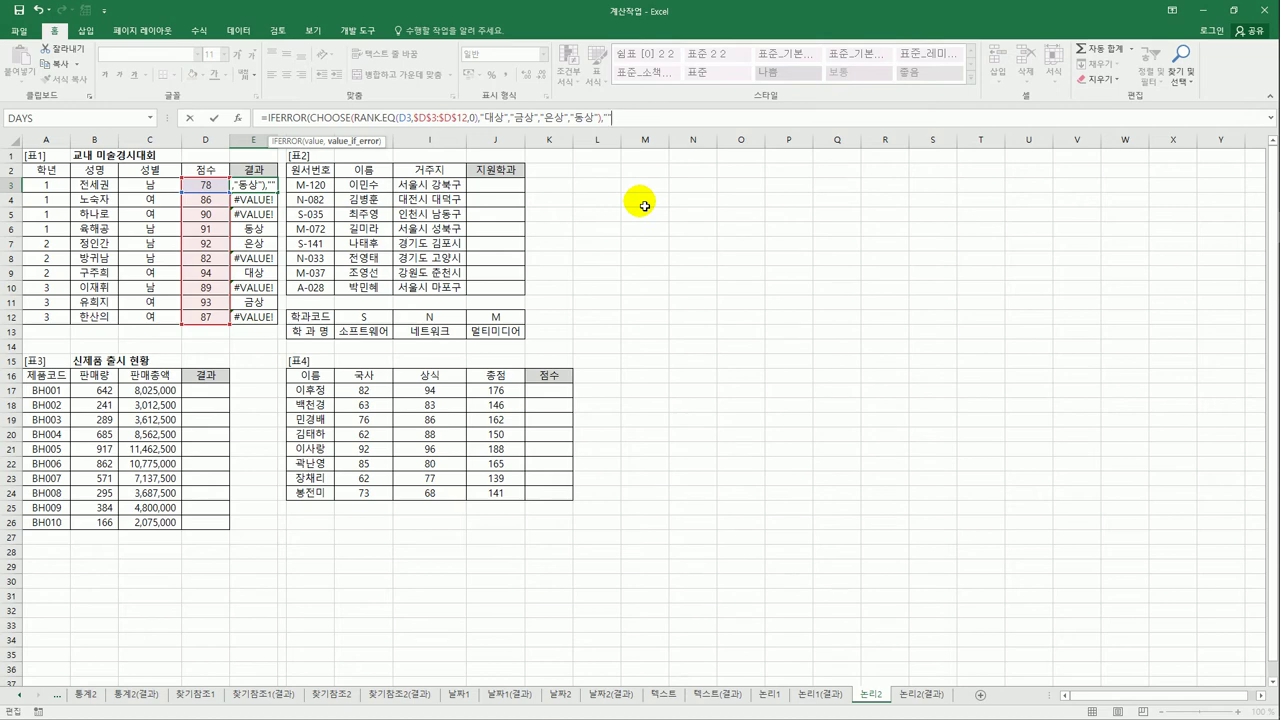
text())
key(Return)
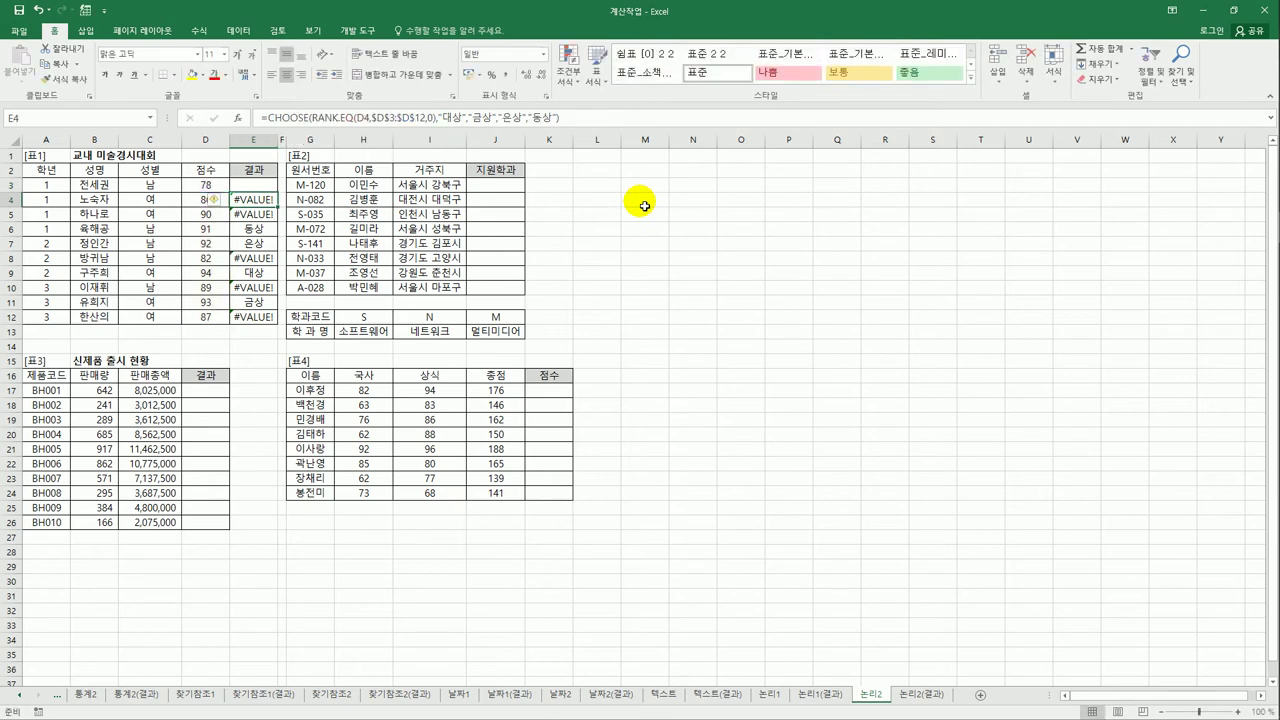
click(258, 186)
drag(281, 193, 283, 327)
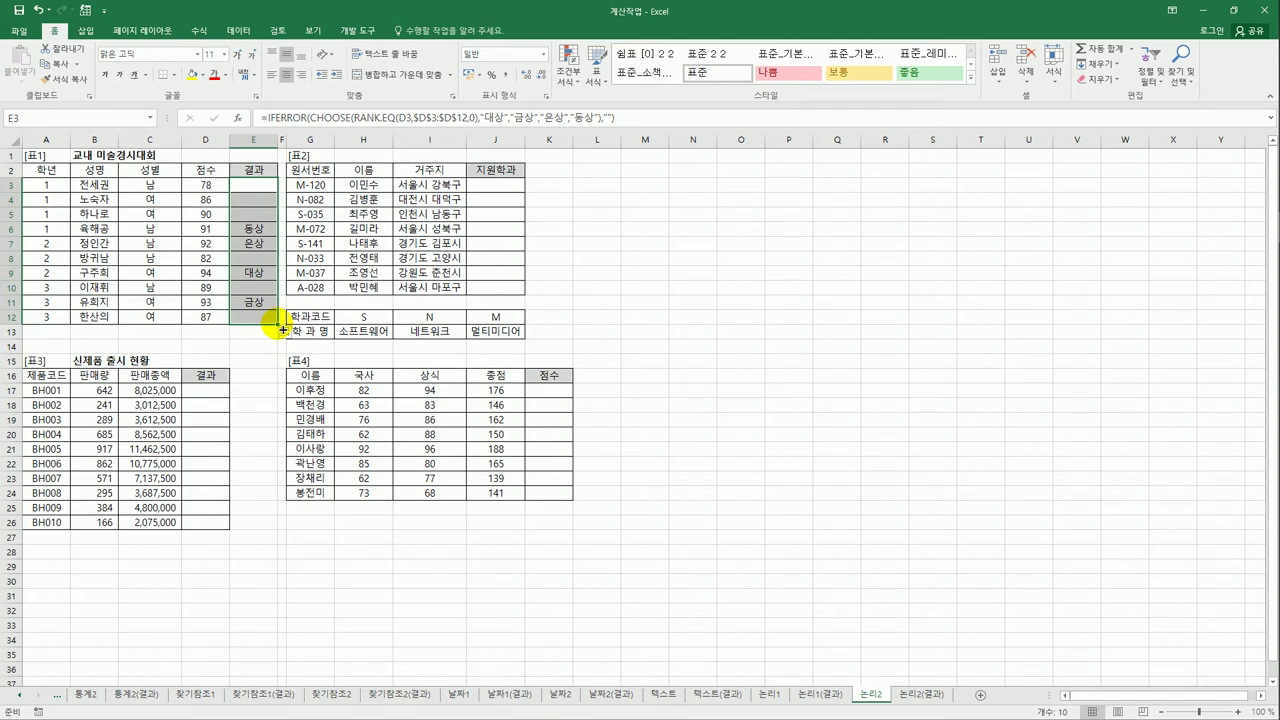
- Enter =LEFT(G3,1) in J3 to extract the department code from the application number in table 2
key(alt+m)
click(507, 187)
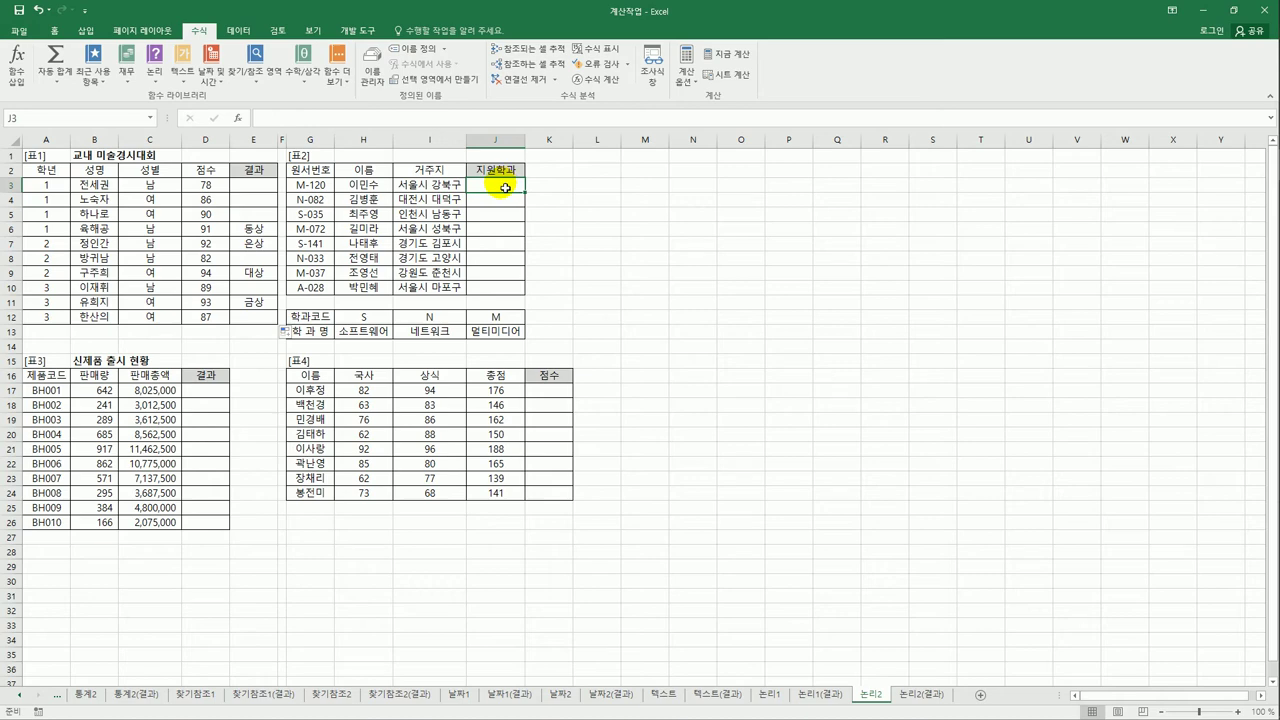
click(350, 322)
drag(350, 322, 515, 339)
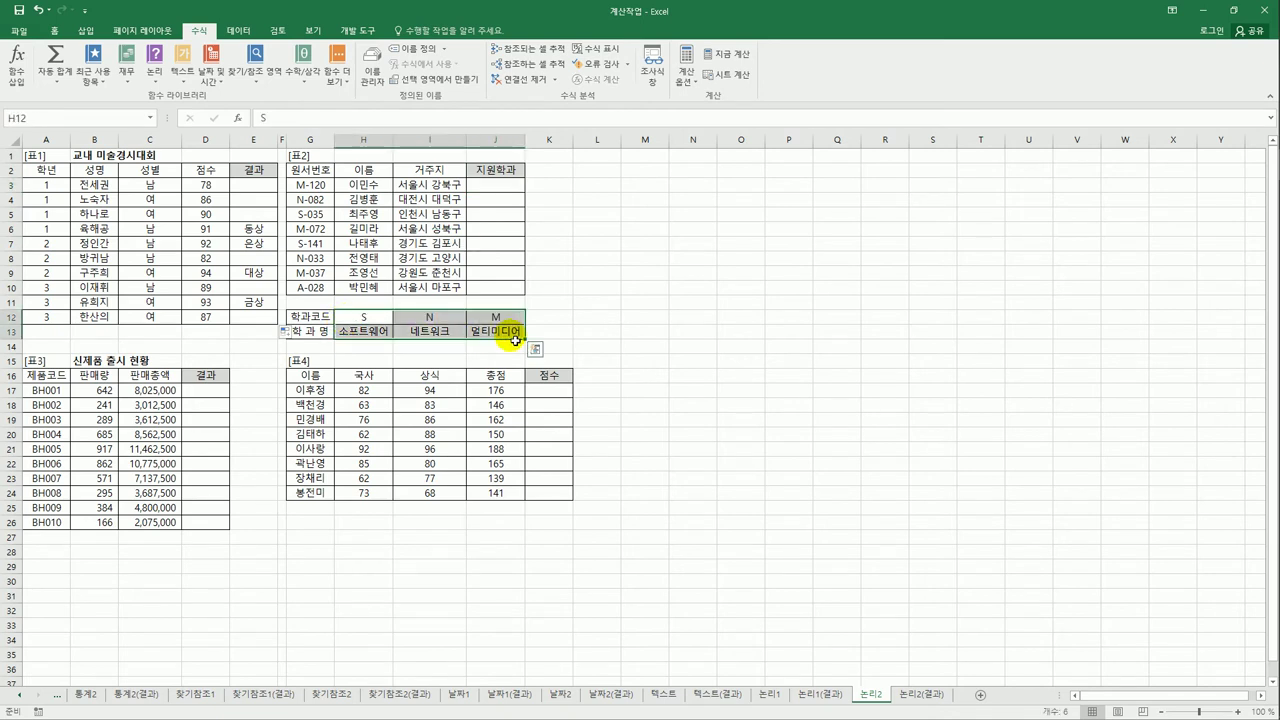
click(496, 185)
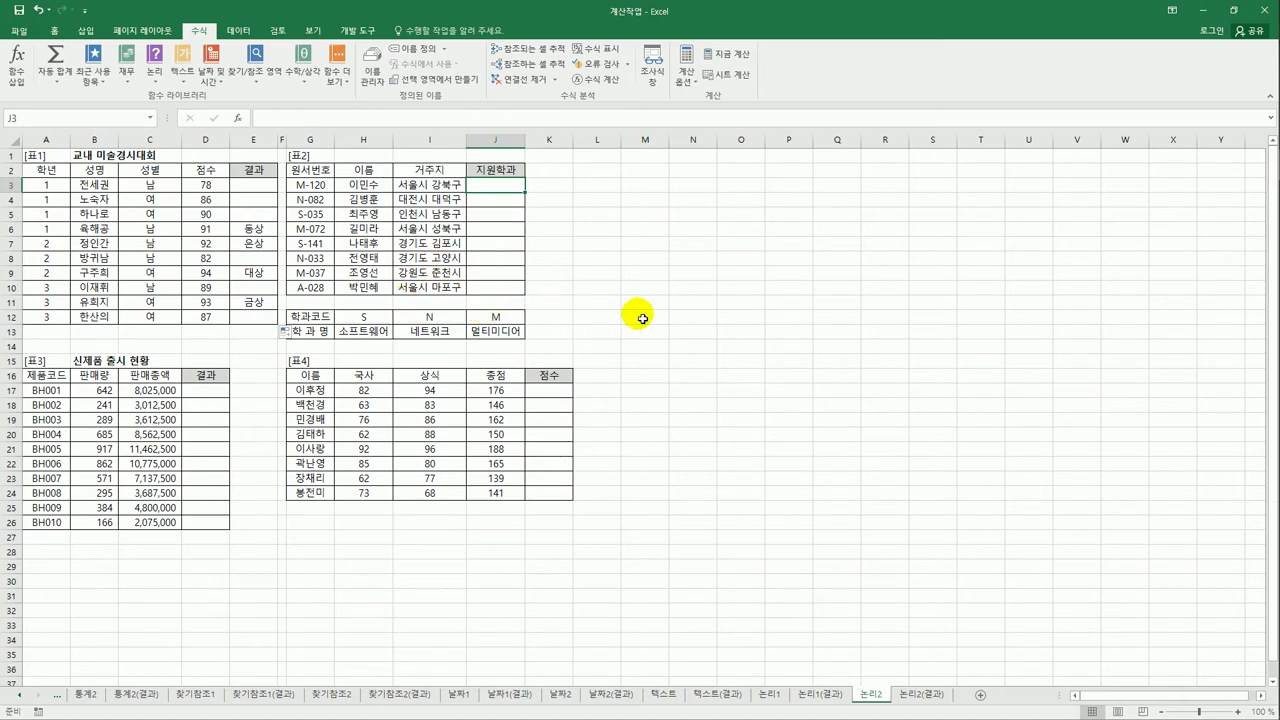
text(=)
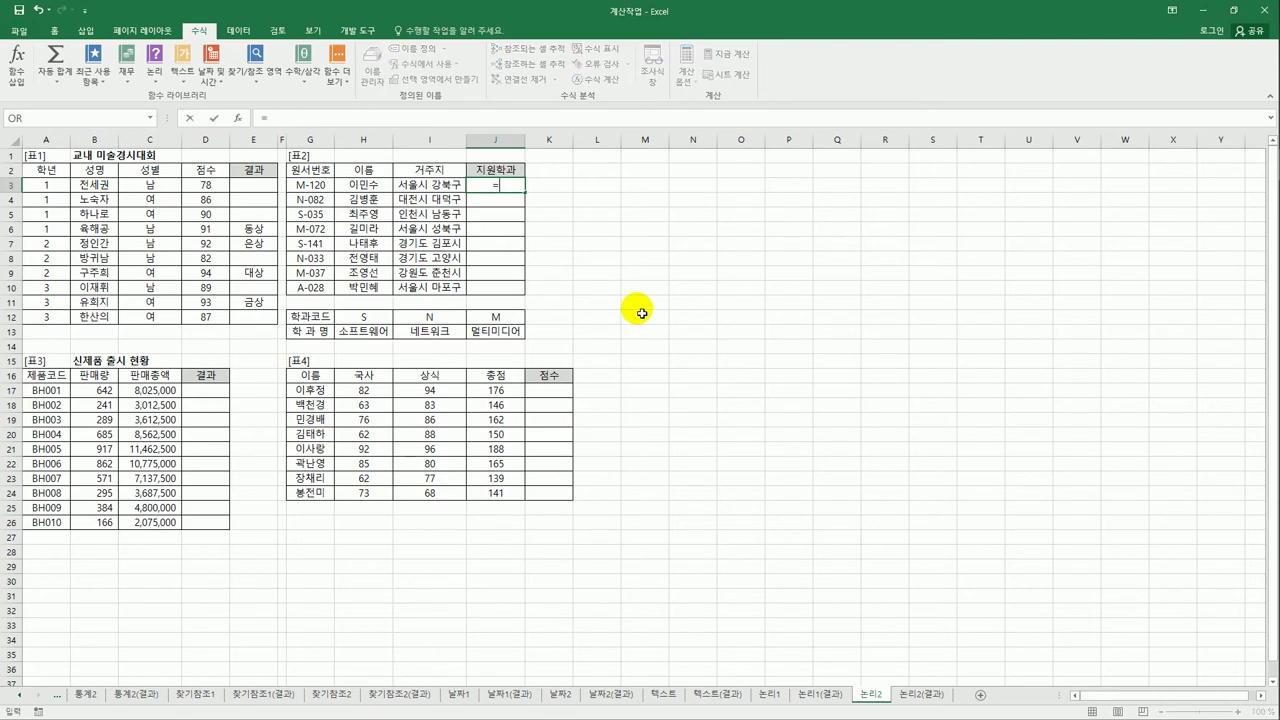
text(le)
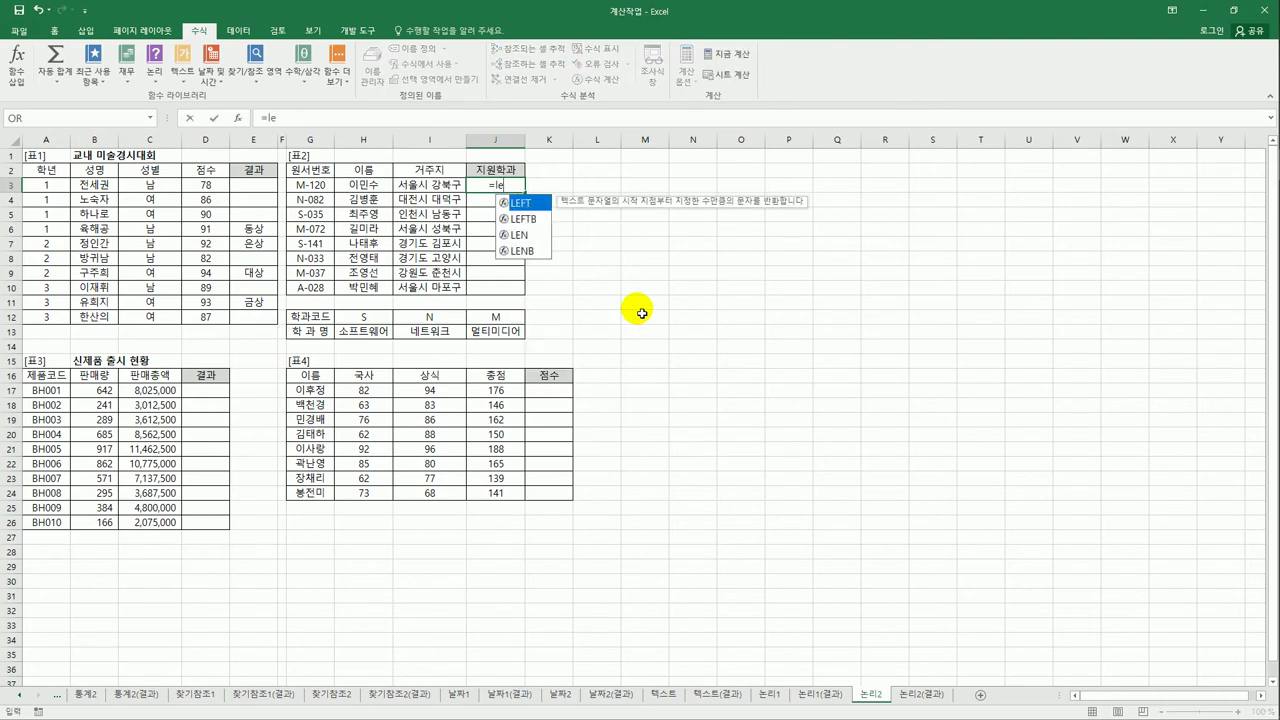
double_click(516, 202)
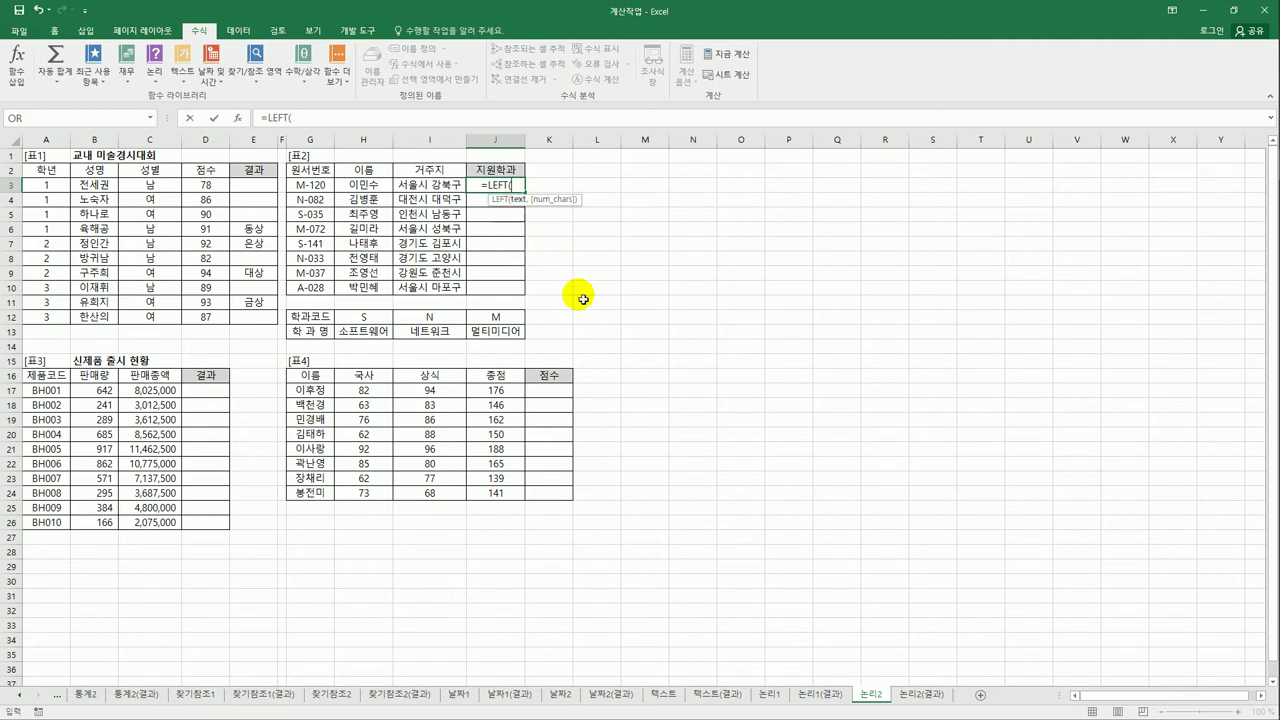
click(310, 185)
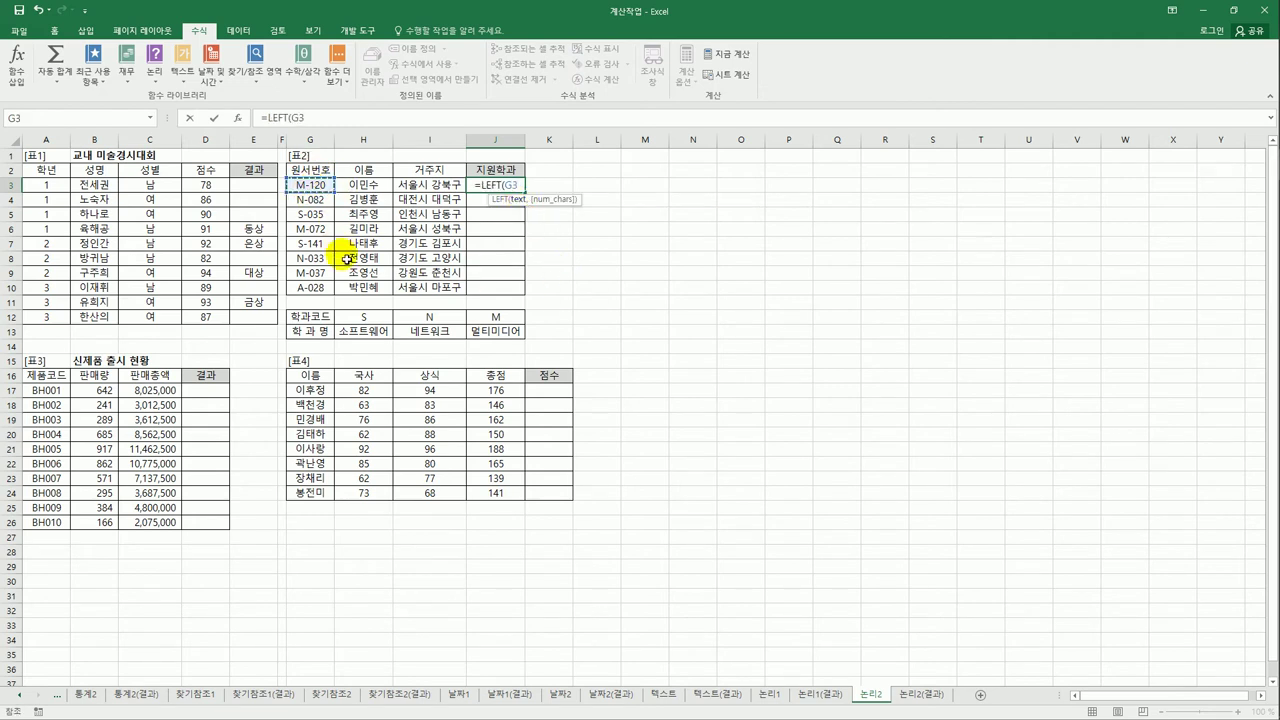
text(,1)
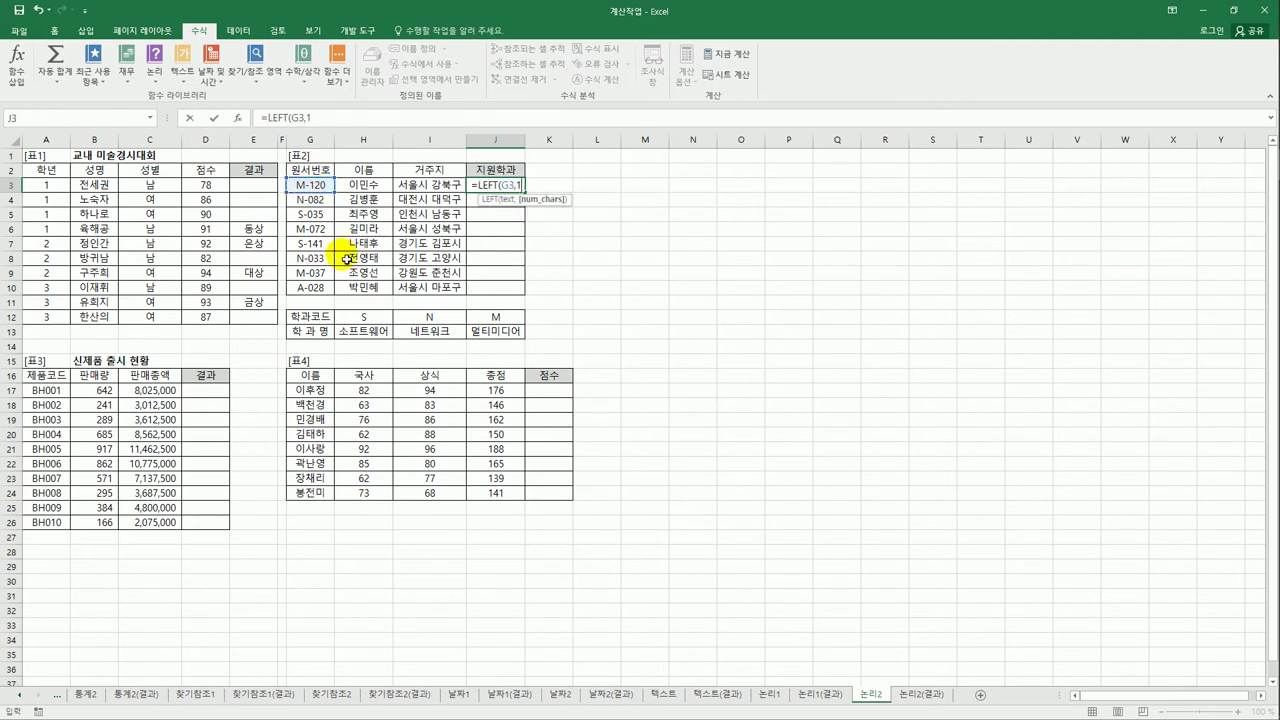
text())
key(Return)
- Copy the LEFT formula from J3 down through J10 and compare the extracted codes with the lookup table H12:J13
click(505, 187)
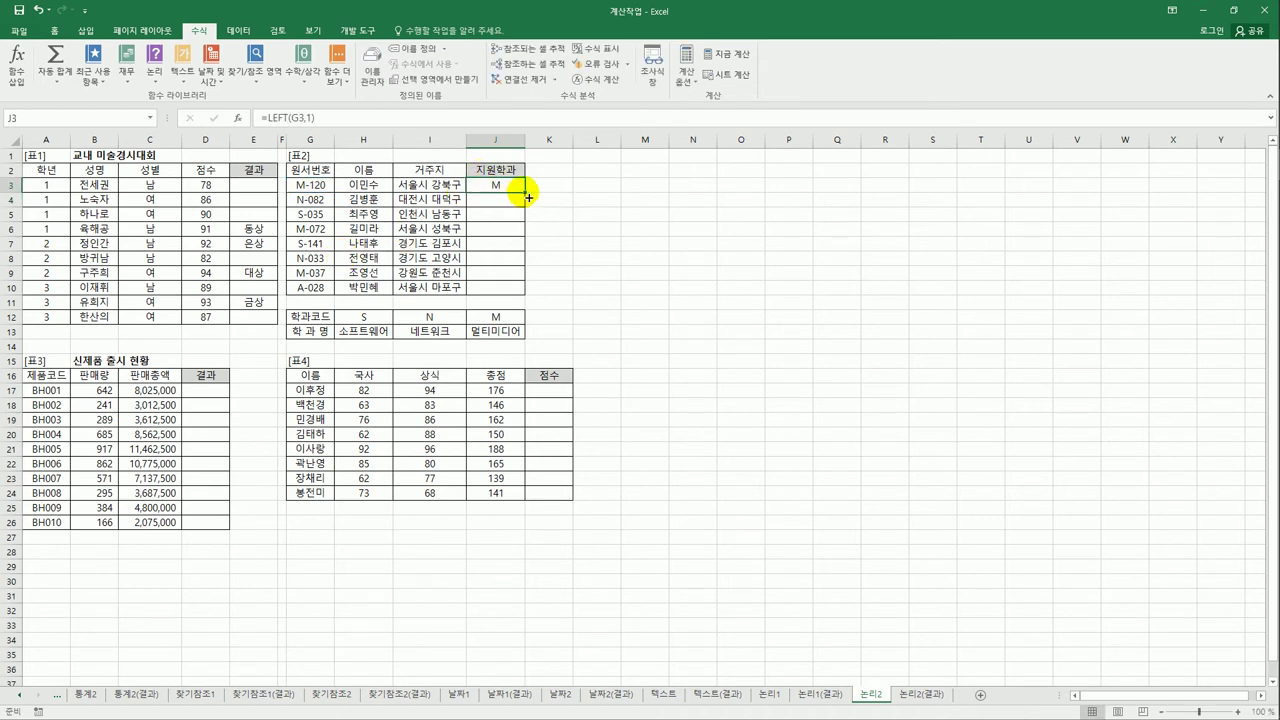
drag(525, 194, 520, 300)
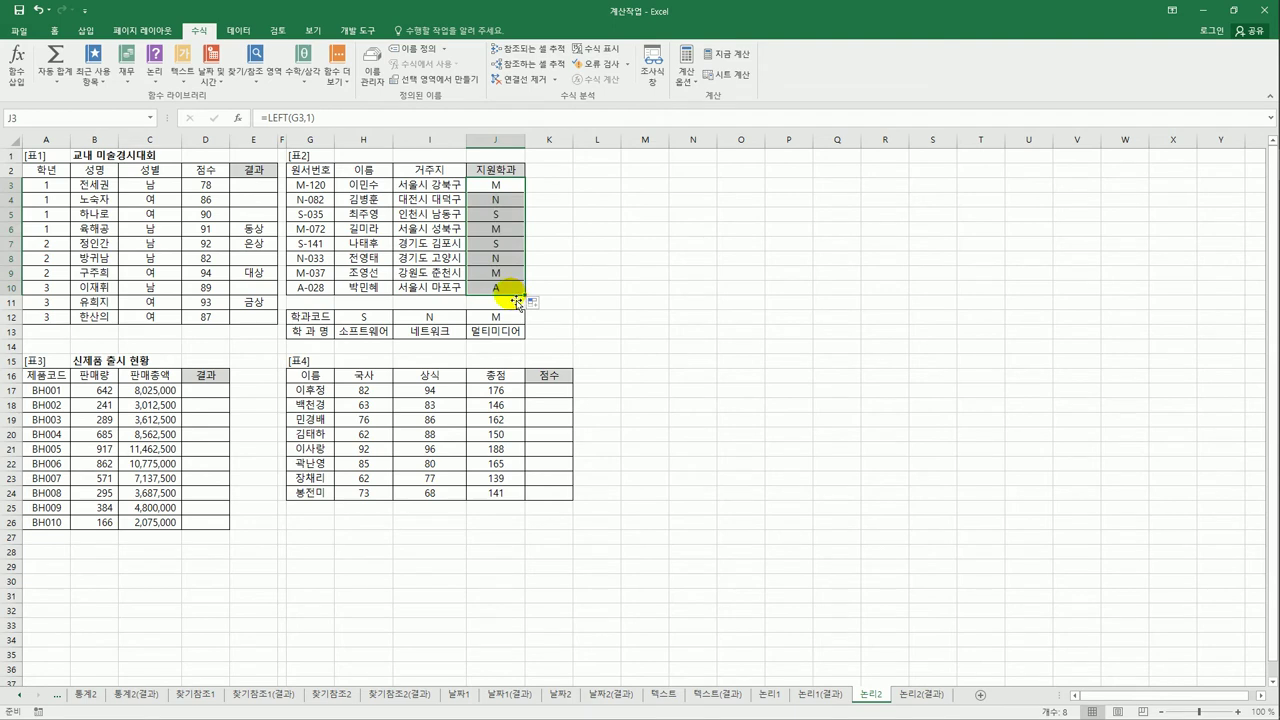
click(496, 189)
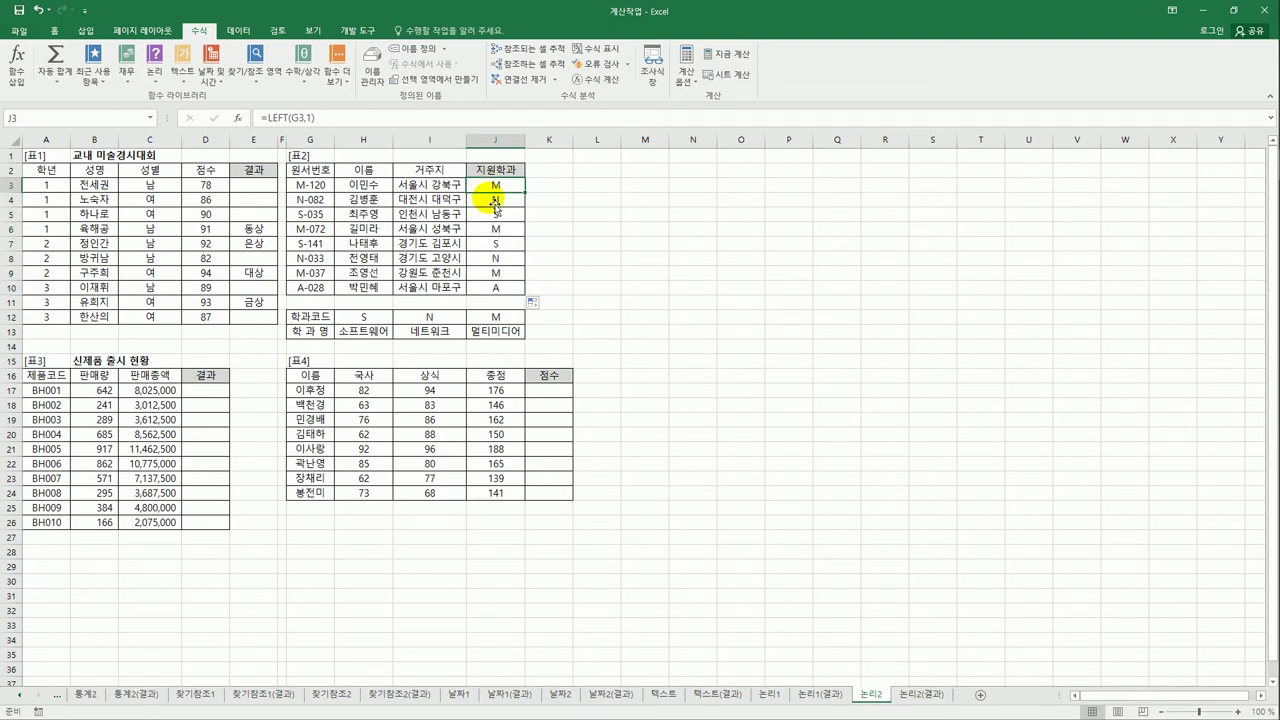
drag(350, 316, 485, 340)
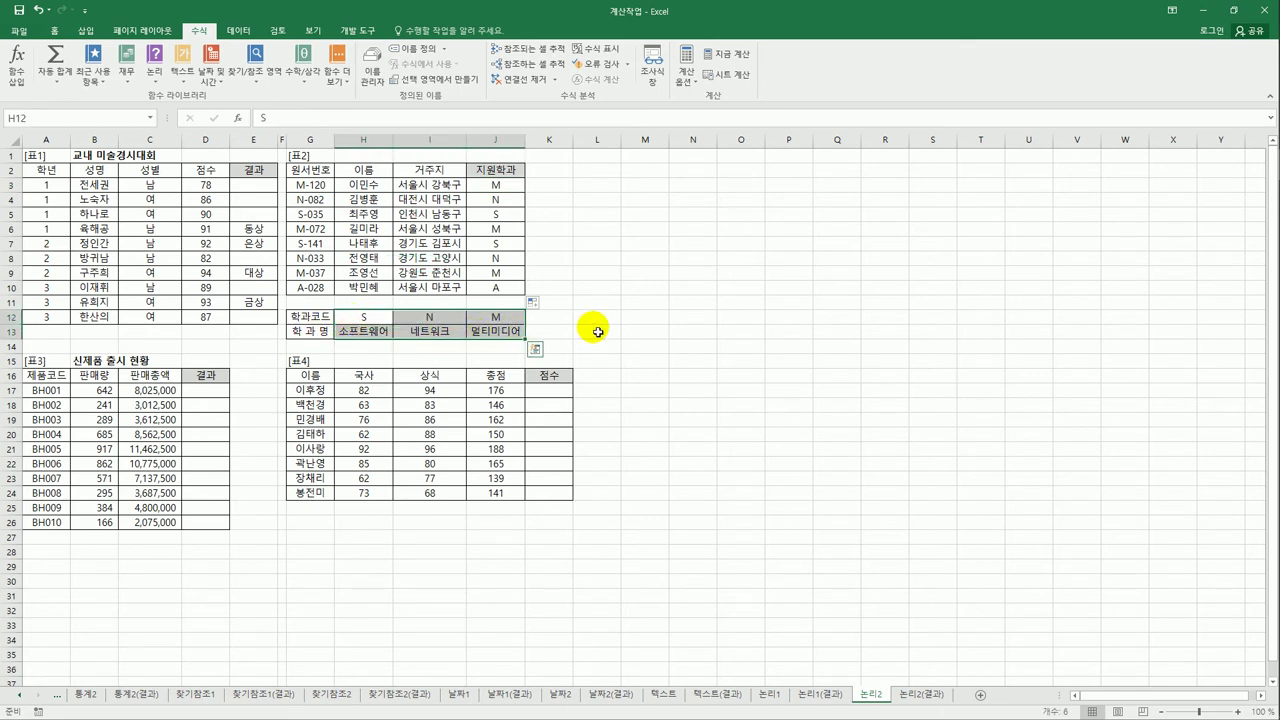
click(509, 187)
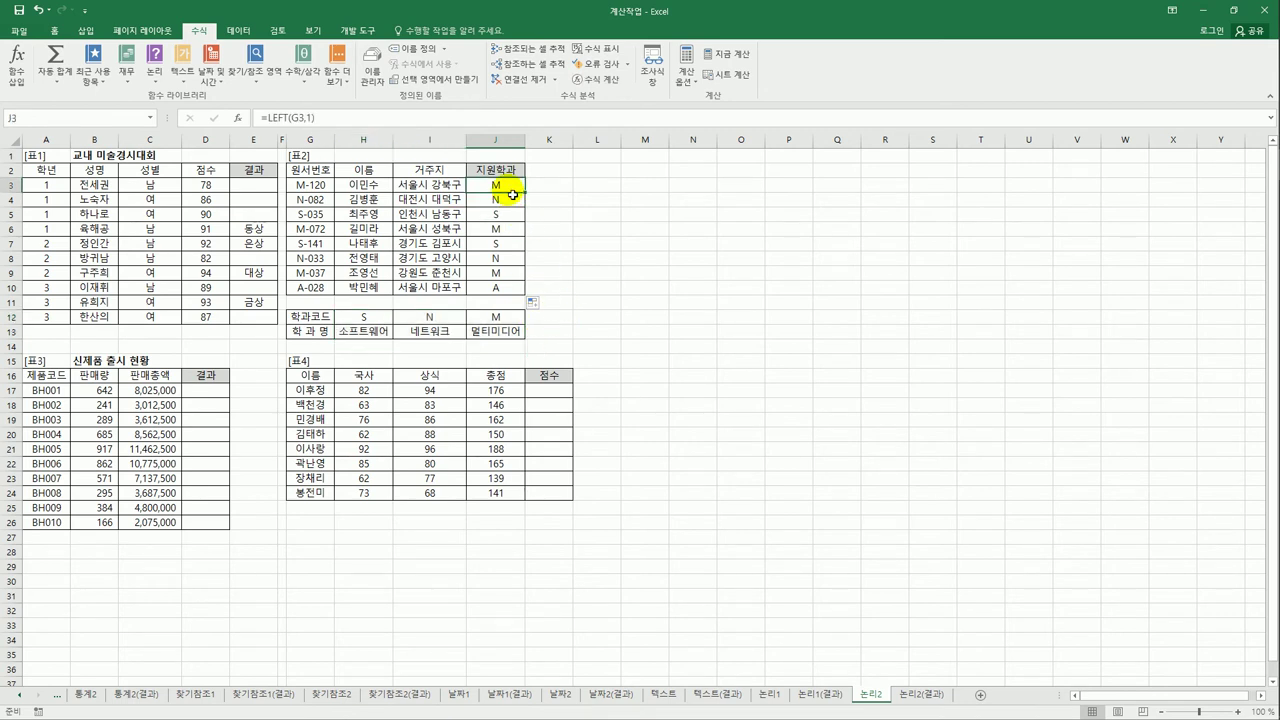
click(272, 118)
text(h)
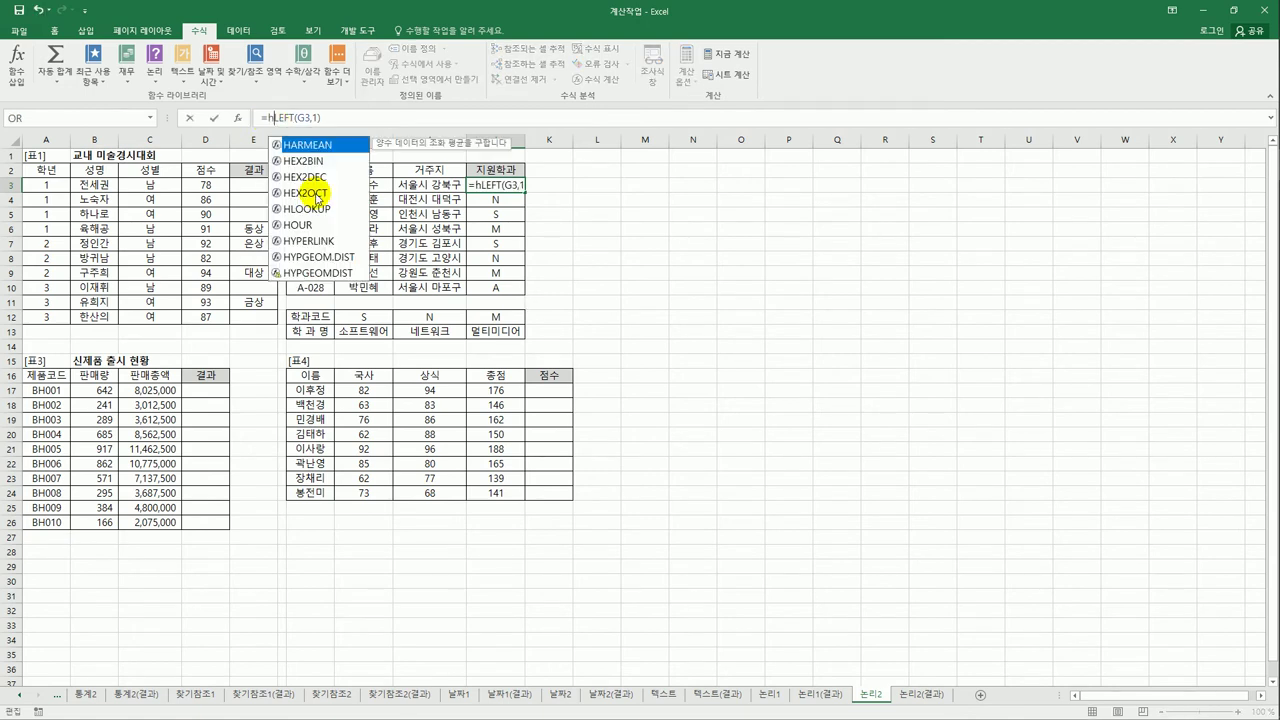
text(l)
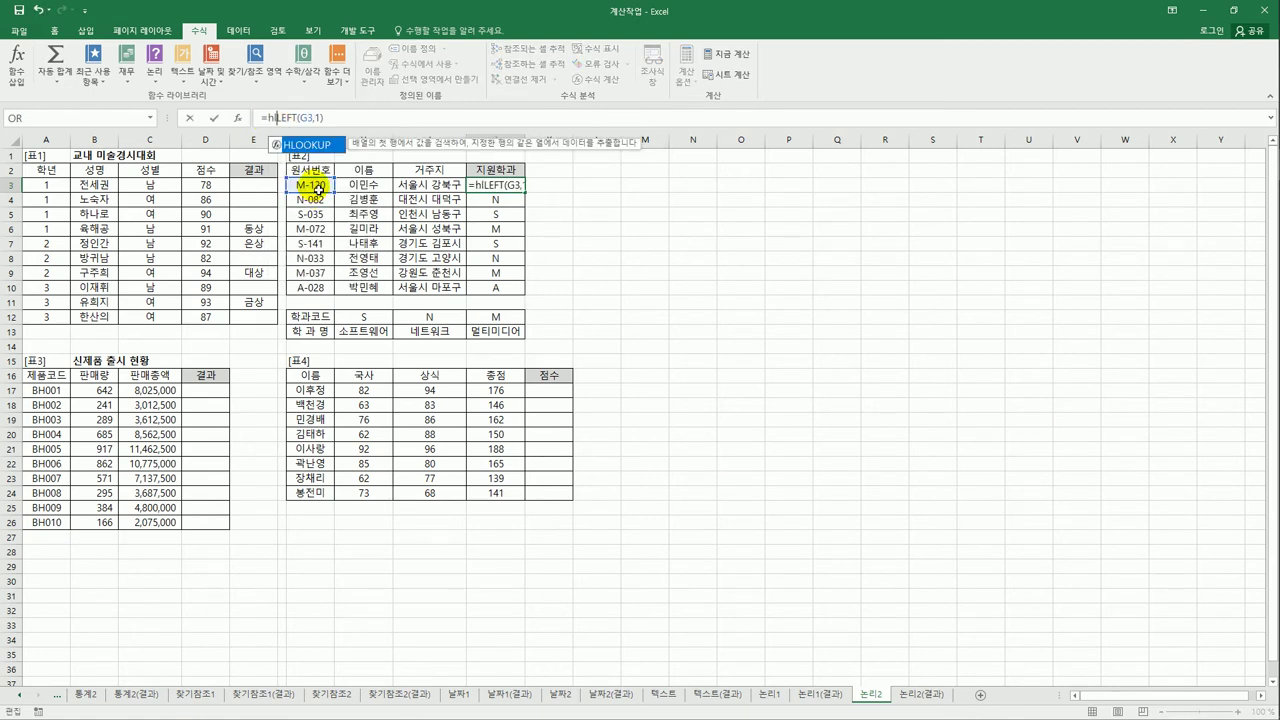
key(Tab)
click(364, 118)
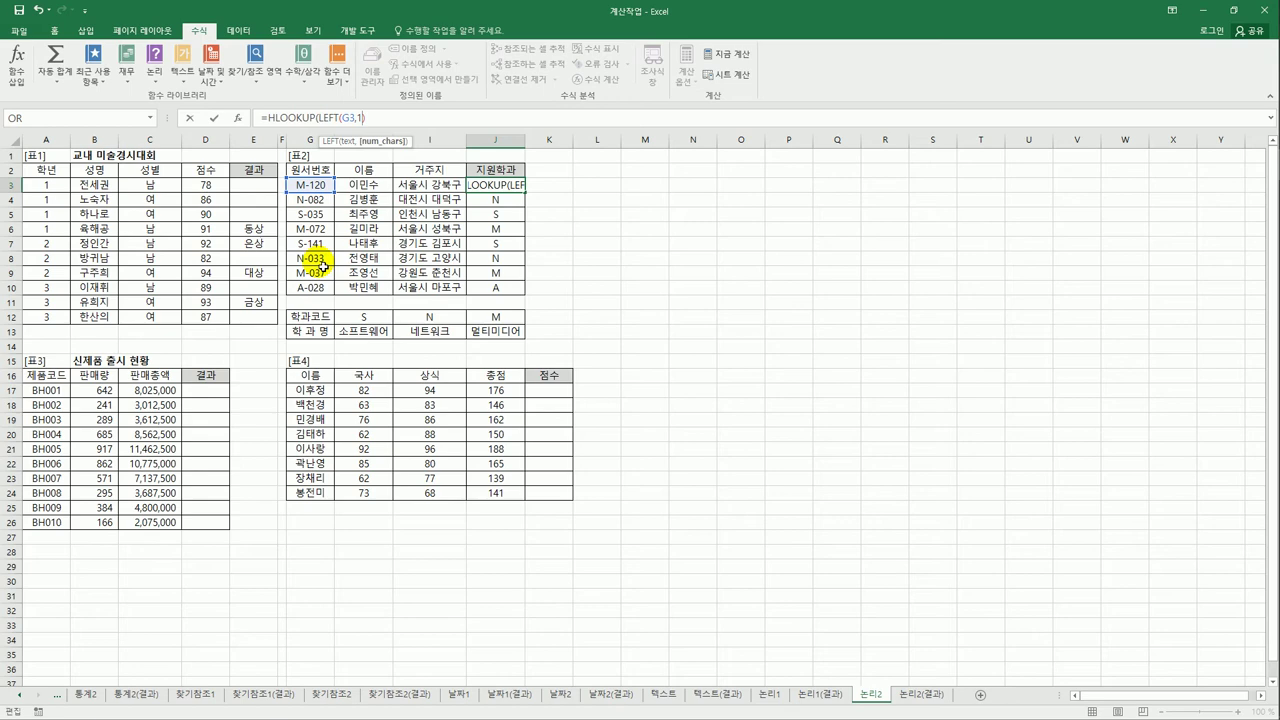
click(368, 118)
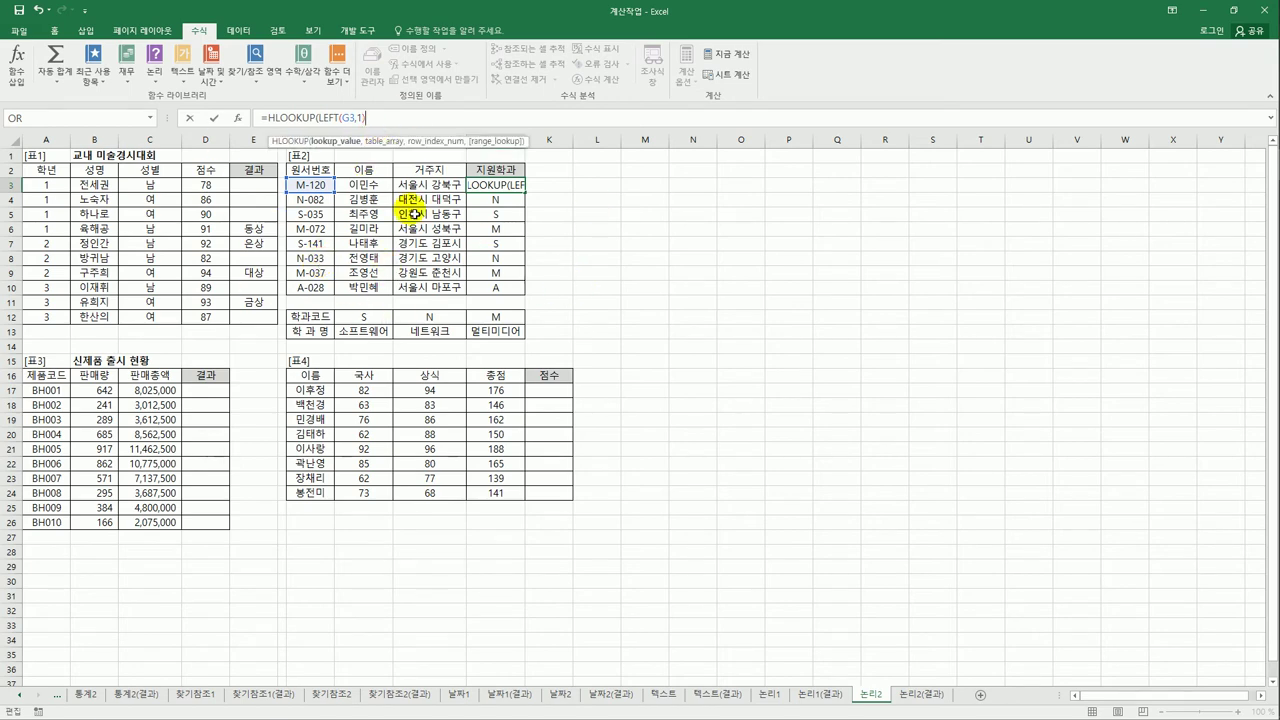
click(238, 118)
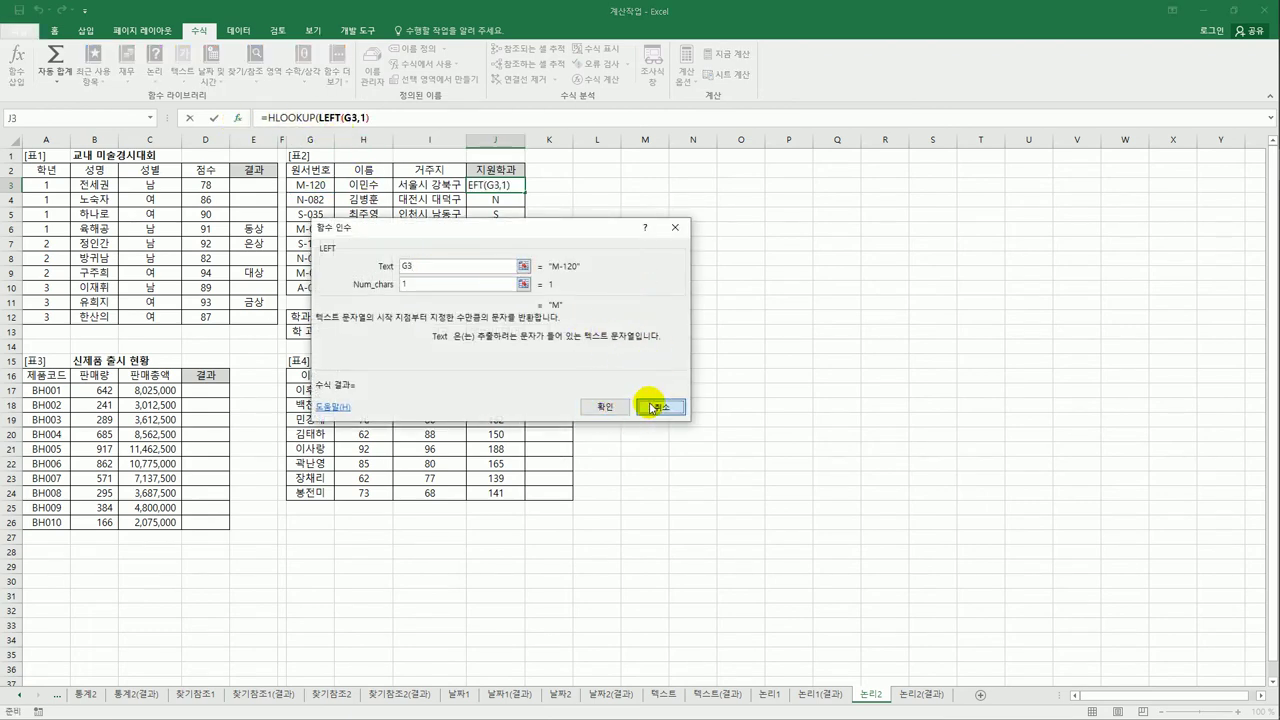
click(652, 407)
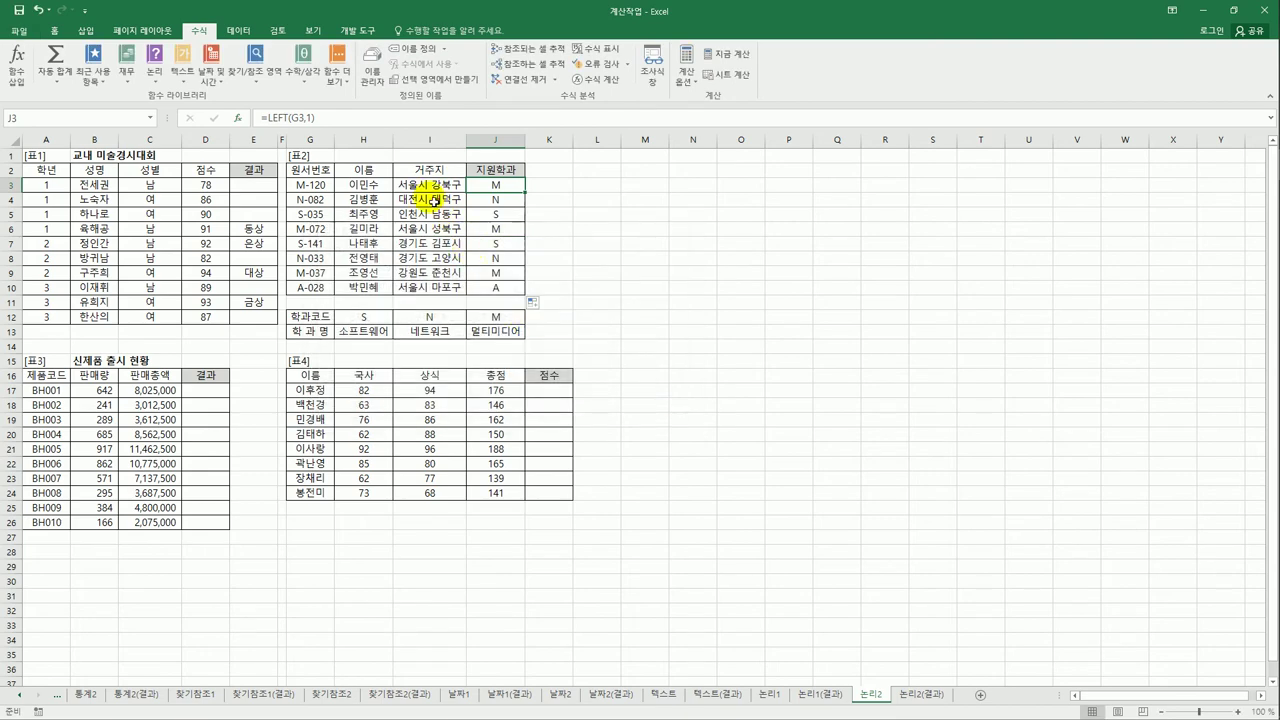
- Wrap the LEFT formula in J3 in an HLOOKUP function, using the extracted code as the lookup value
click(265, 118)
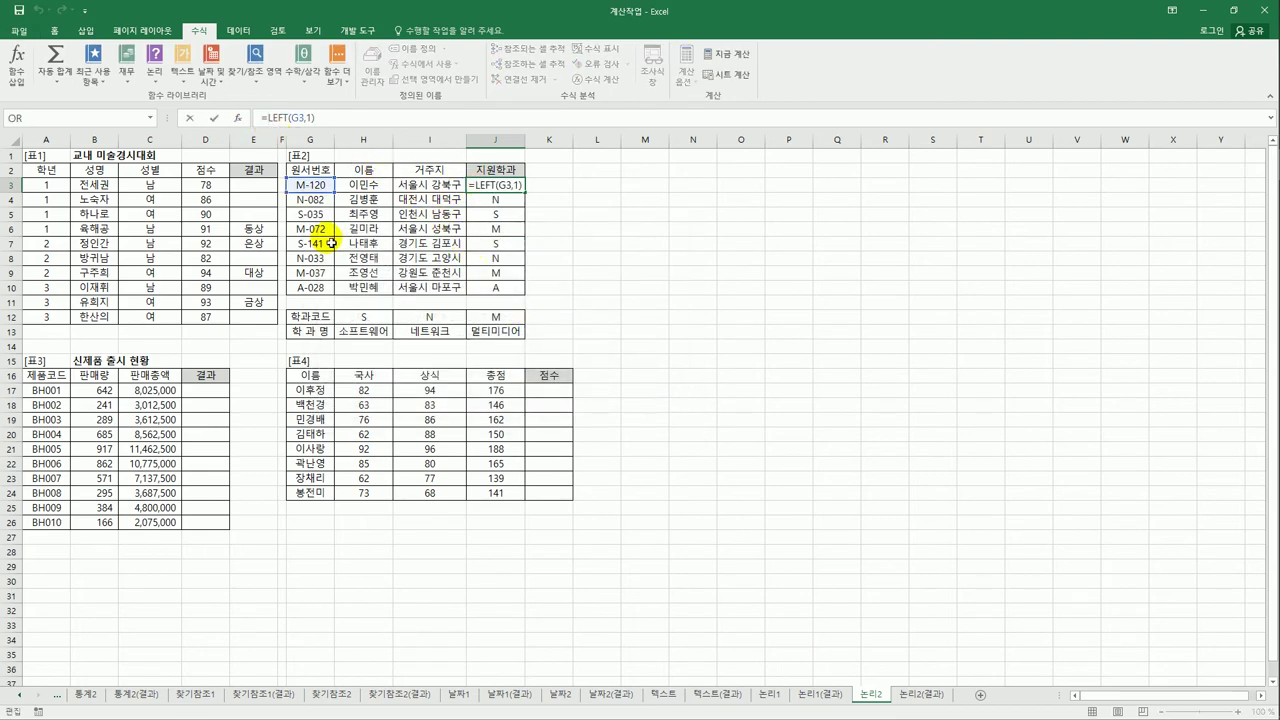
text(hl)
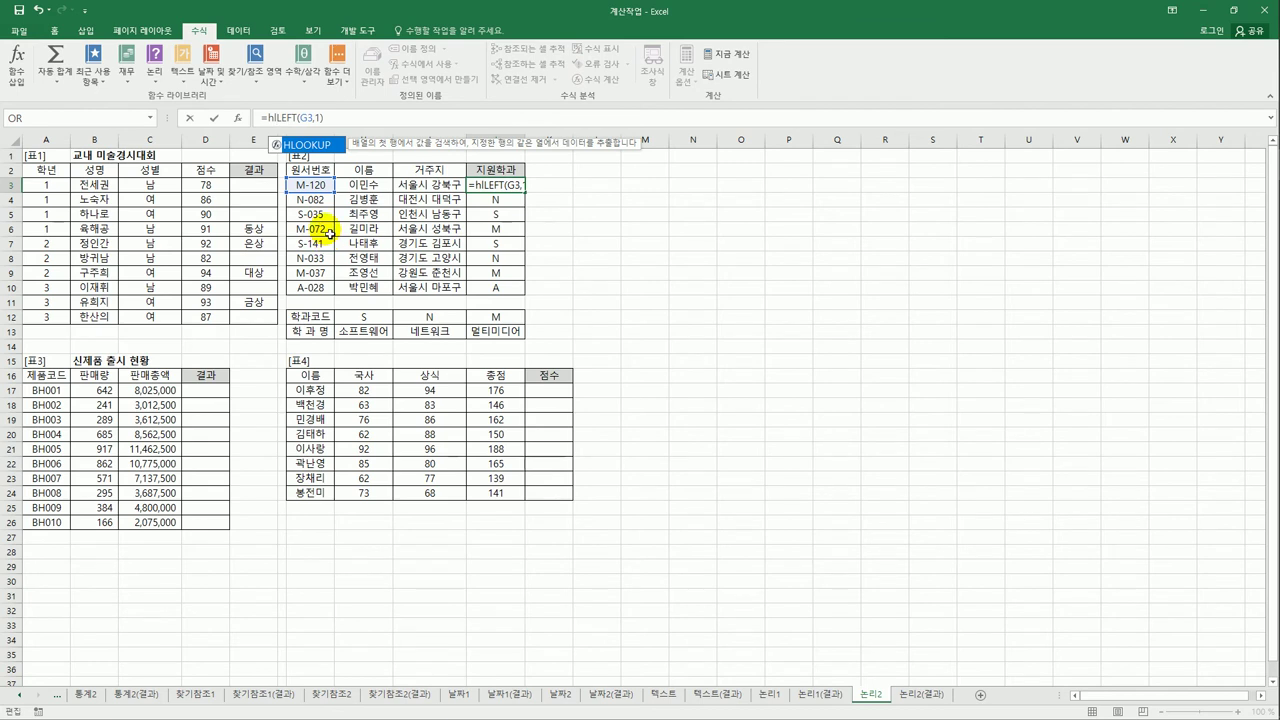
double_click(318, 145)
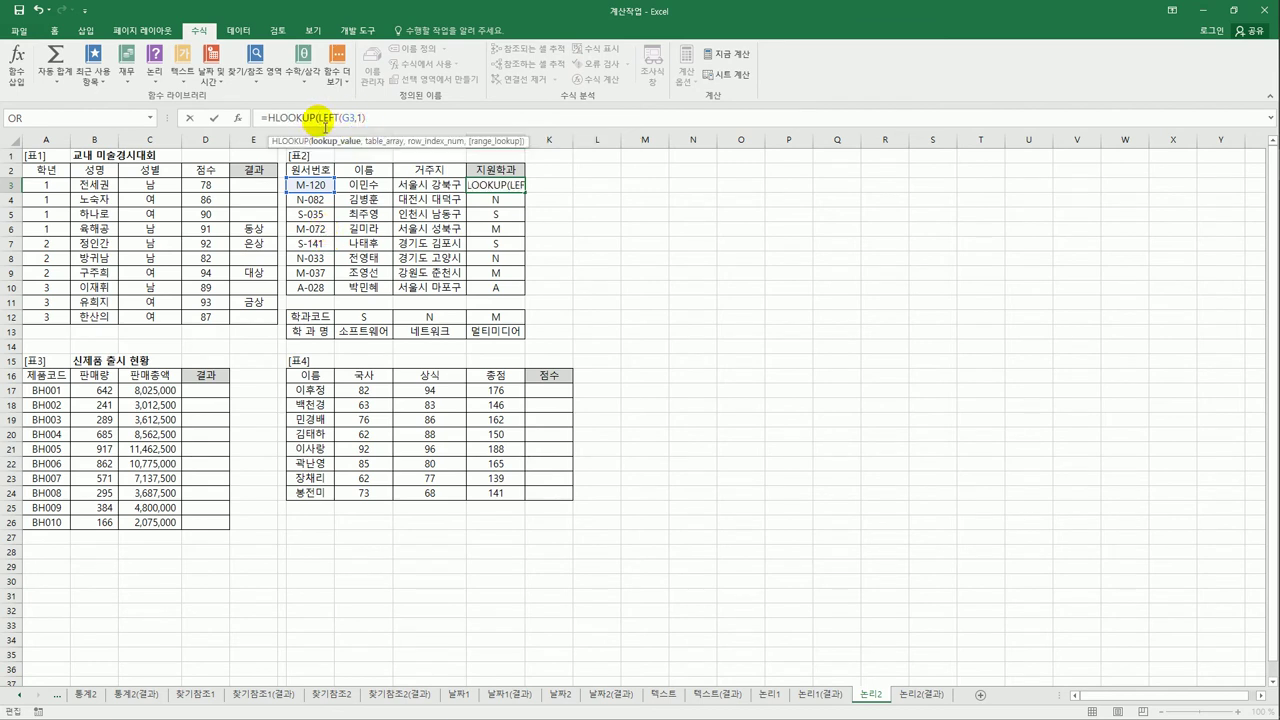
drag(320, 125, 372, 122)
click(380, 122)
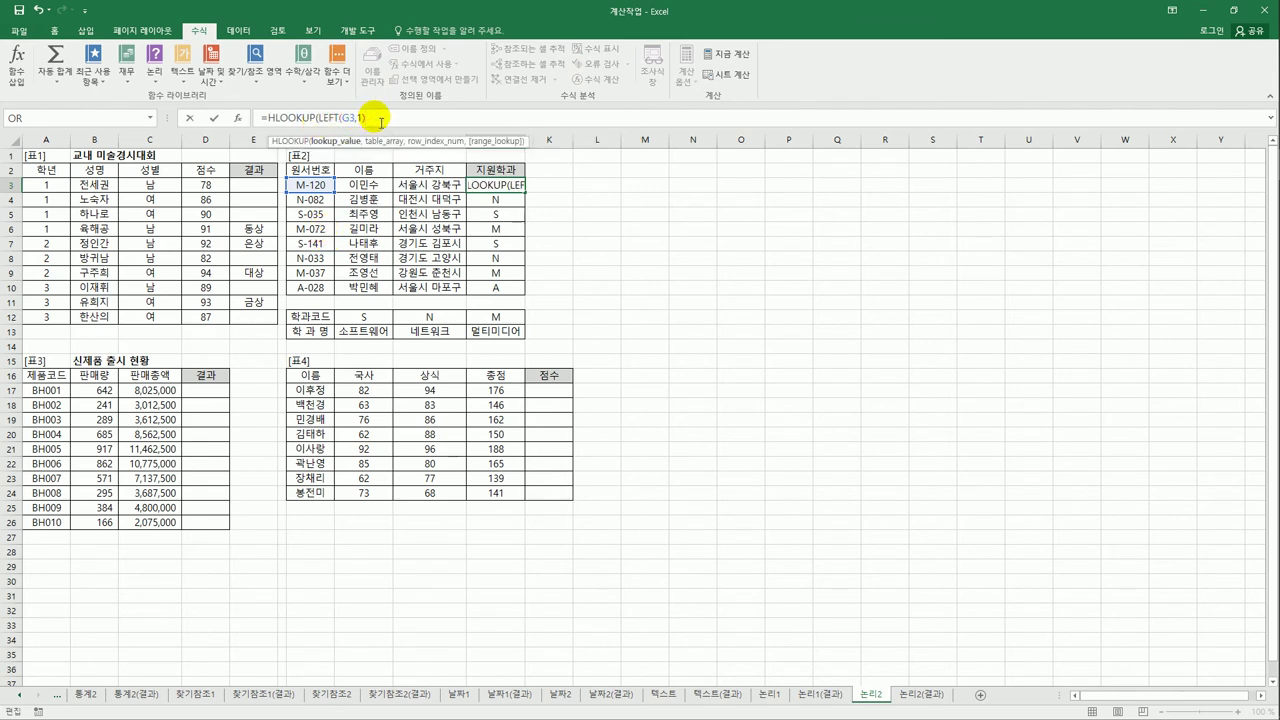
- Complete the HLOOKUP in J3 with the absolute range $H$12:$J$13, row 2 and exact match FALSE, and copy it down through J10
text(,)
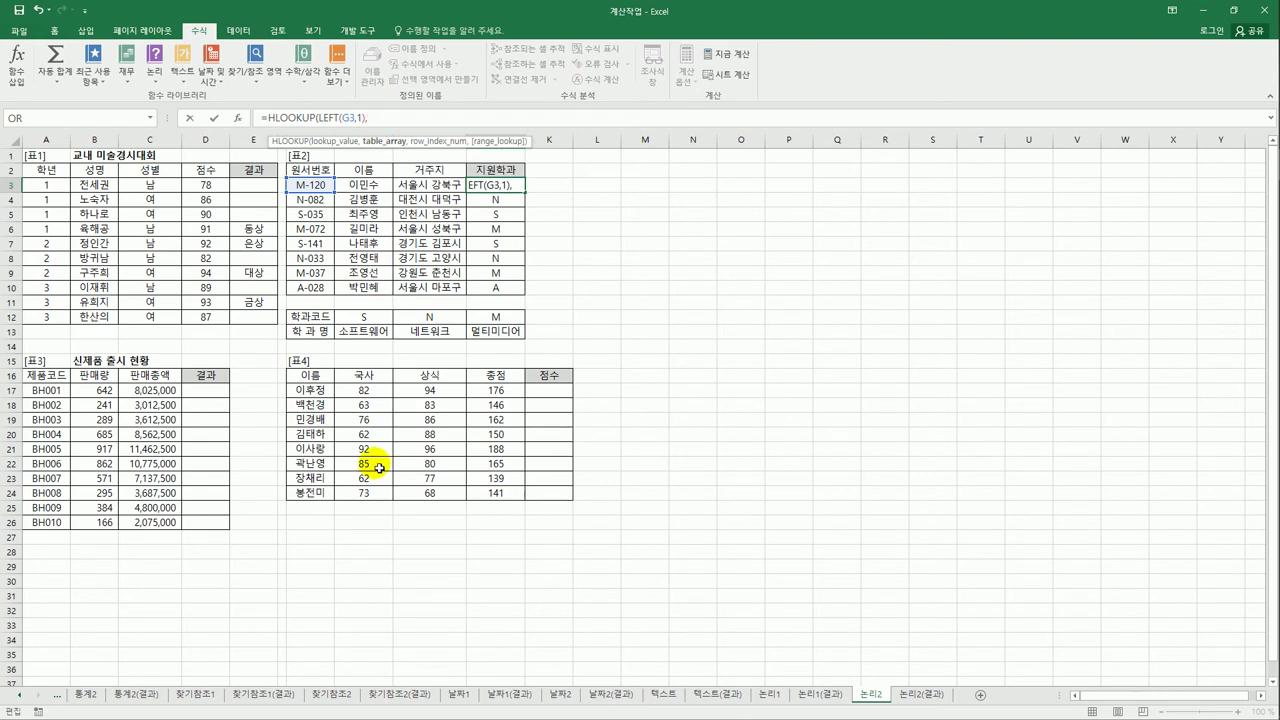
drag(363, 316, 492, 331)
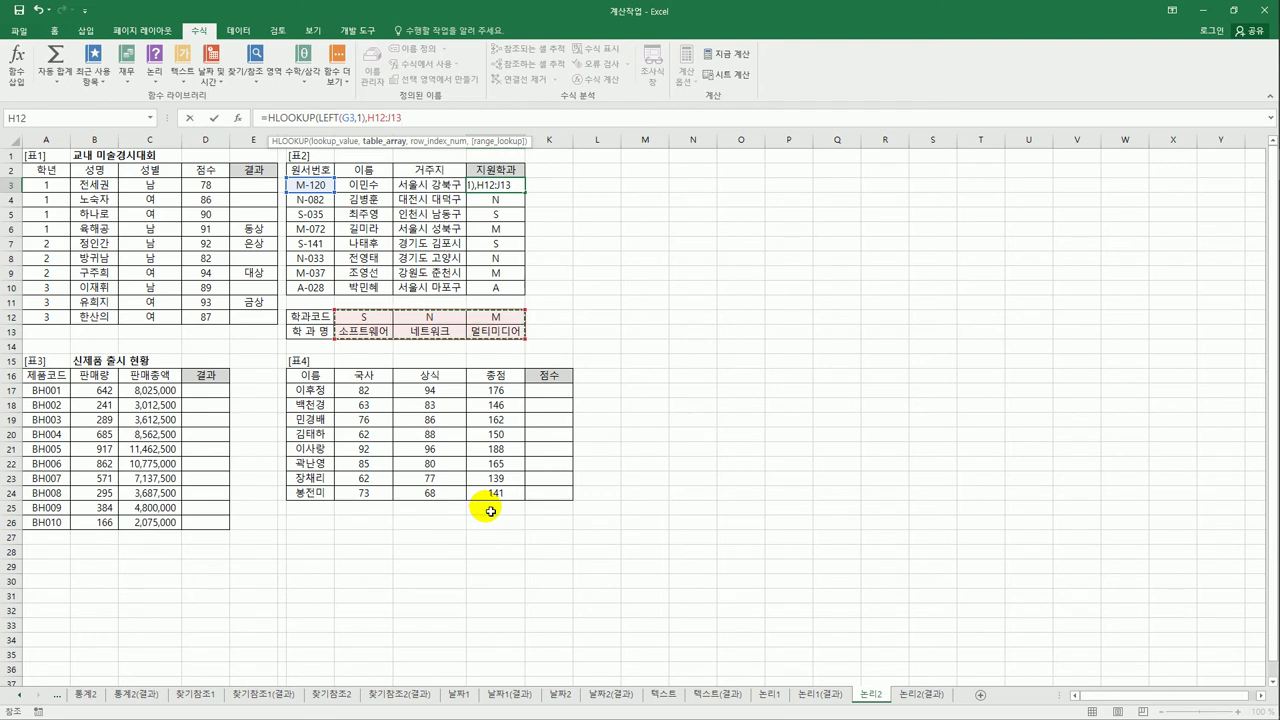
key(F4)
text(,)
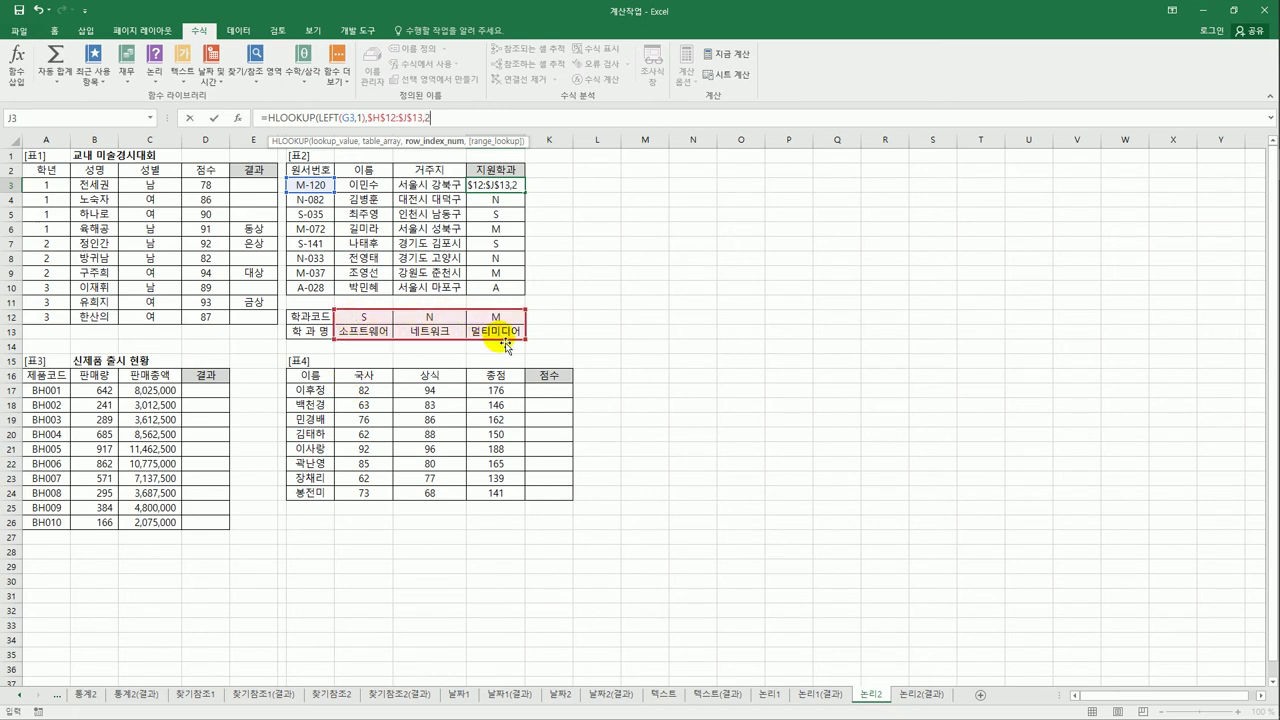
text(2,)
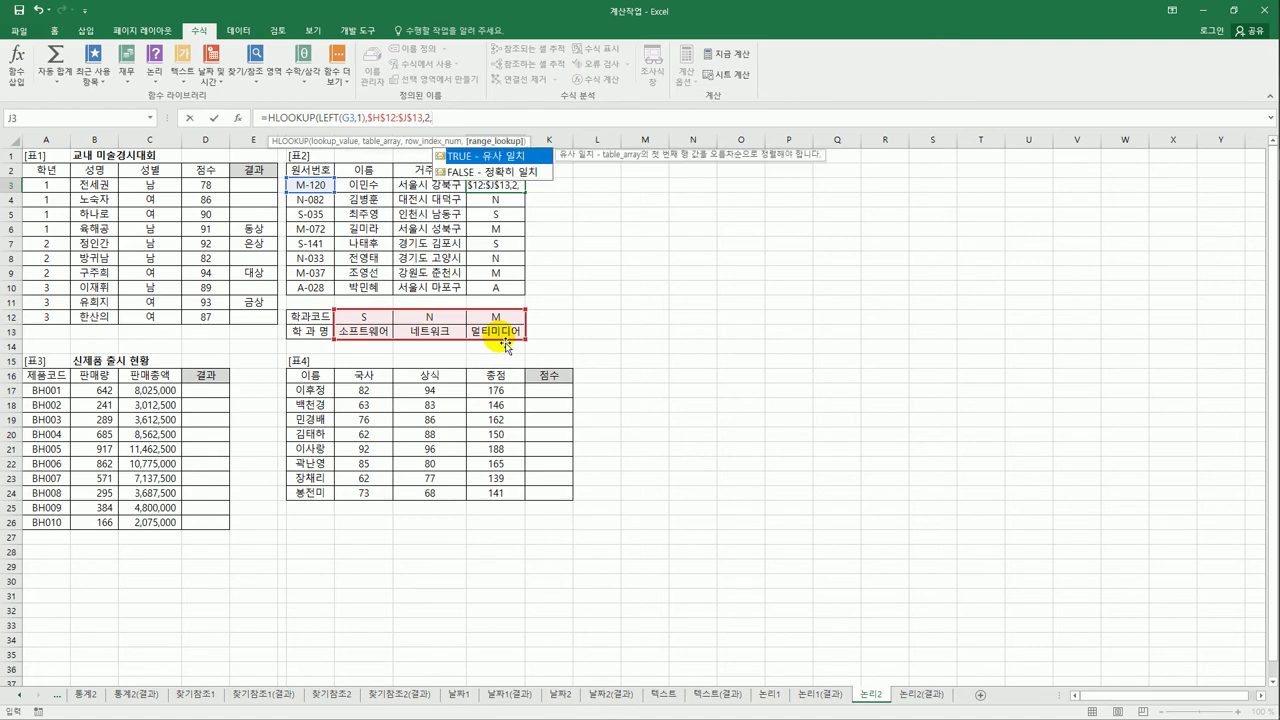
click(478, 174)
double_click(478, 174)
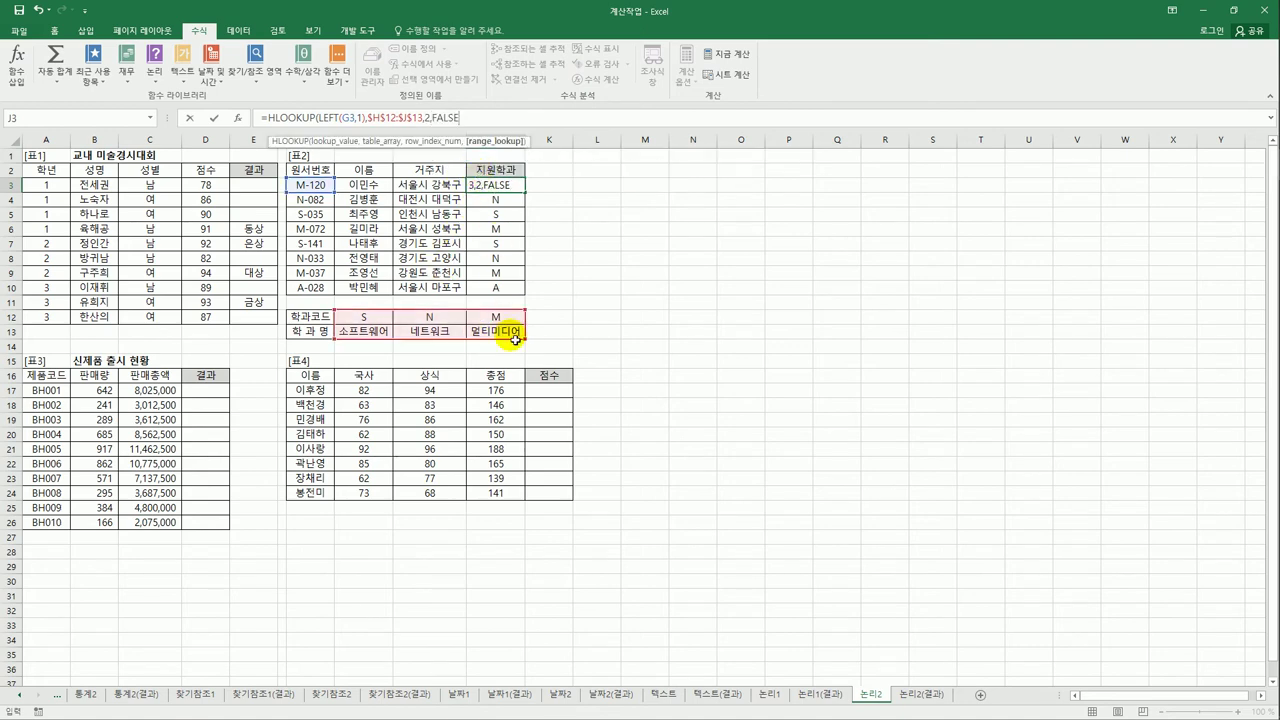
text())
key(Return)
click(500, 185)
drag(524, 192, 530, 289)
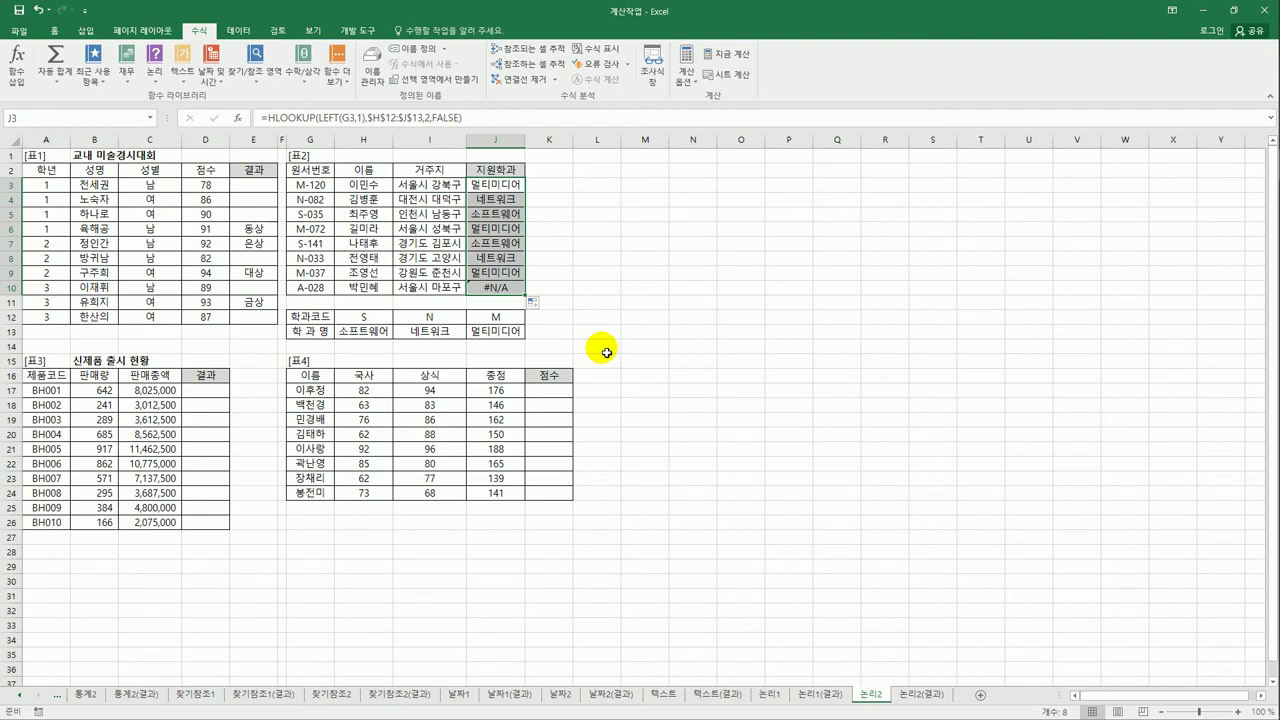
- Check the source code behind the error in J10, and wrap the HLOOKUP formula in J3 in an IFERROR function as its value argument
click(490, 288)
click(318, 289)
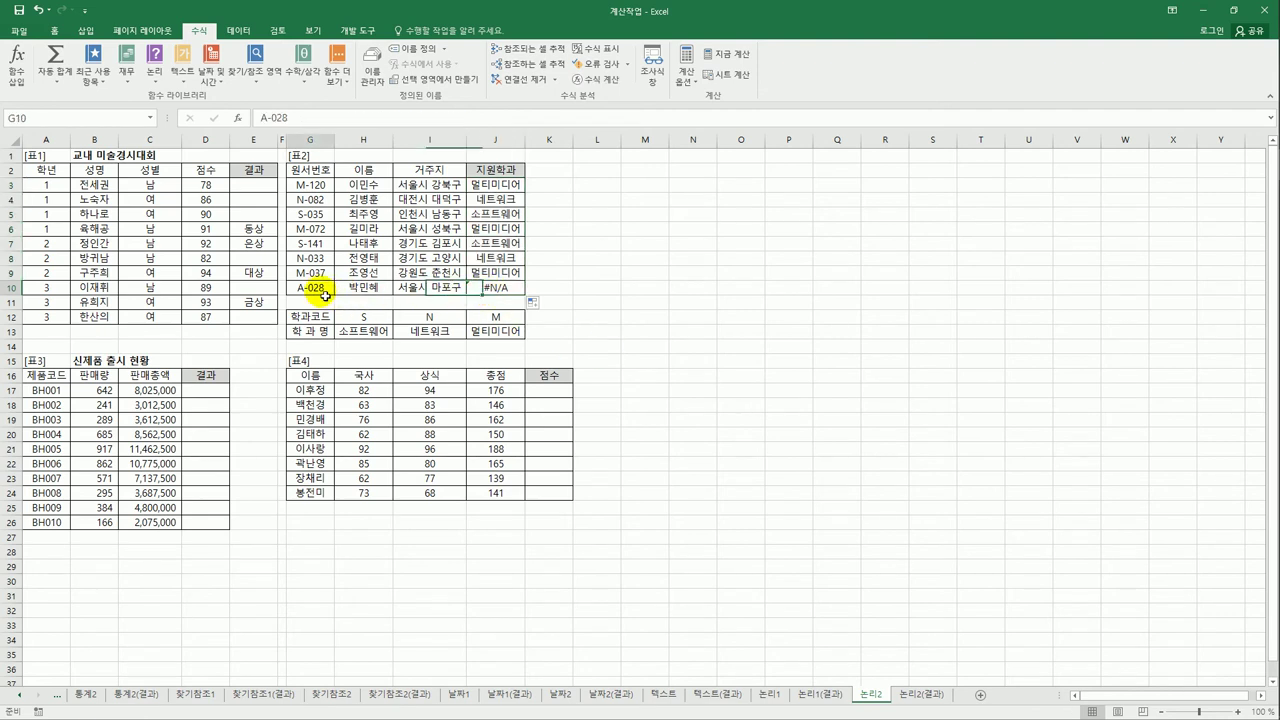
click(476, 288)
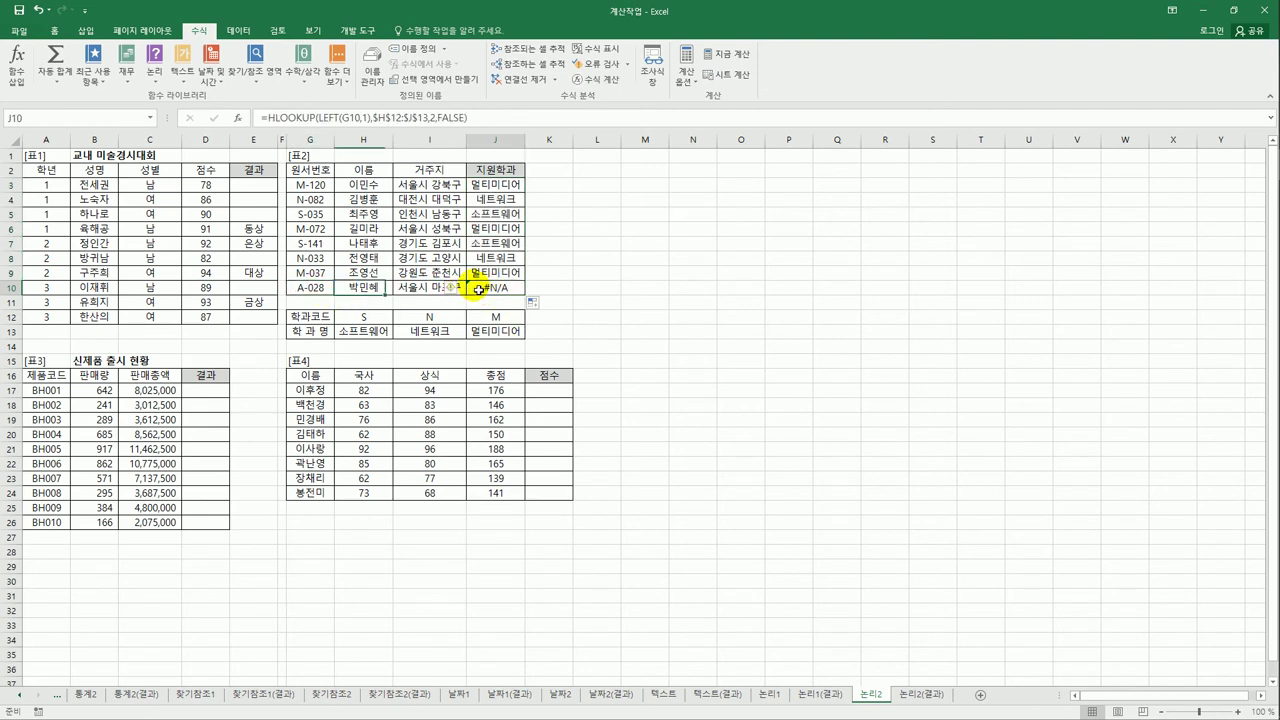
click(492, 188)
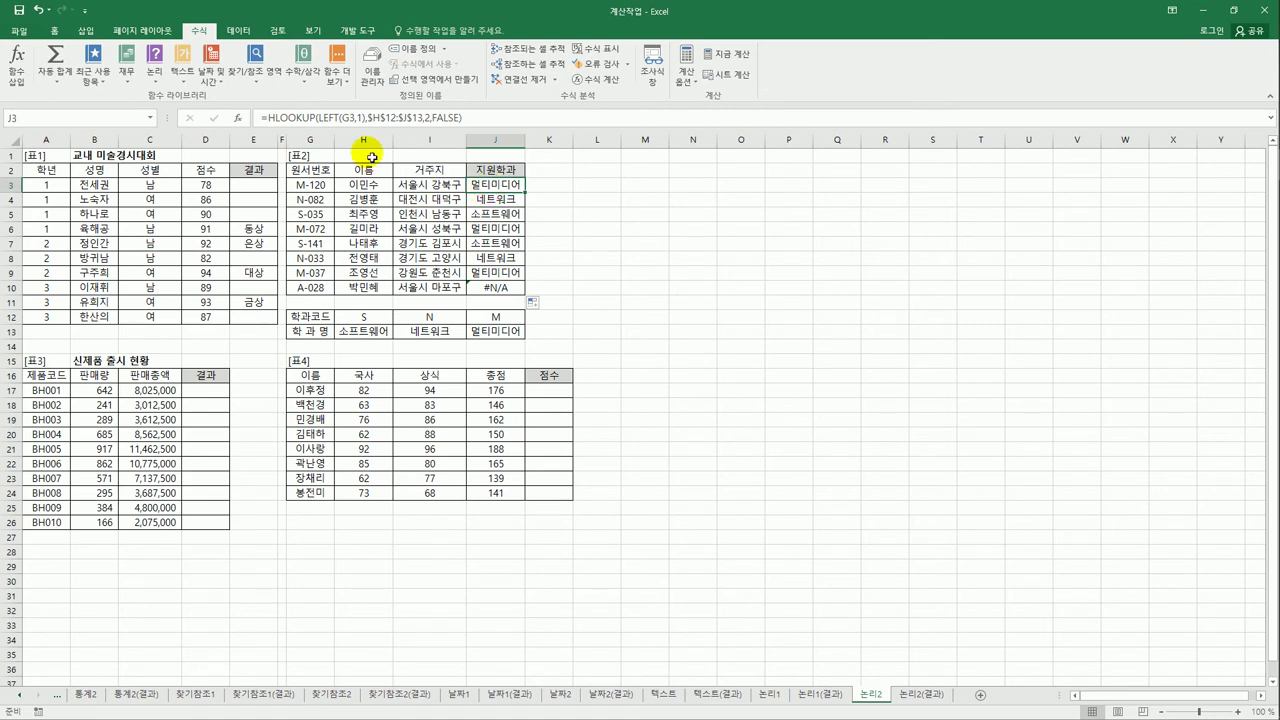
click(264, 117)
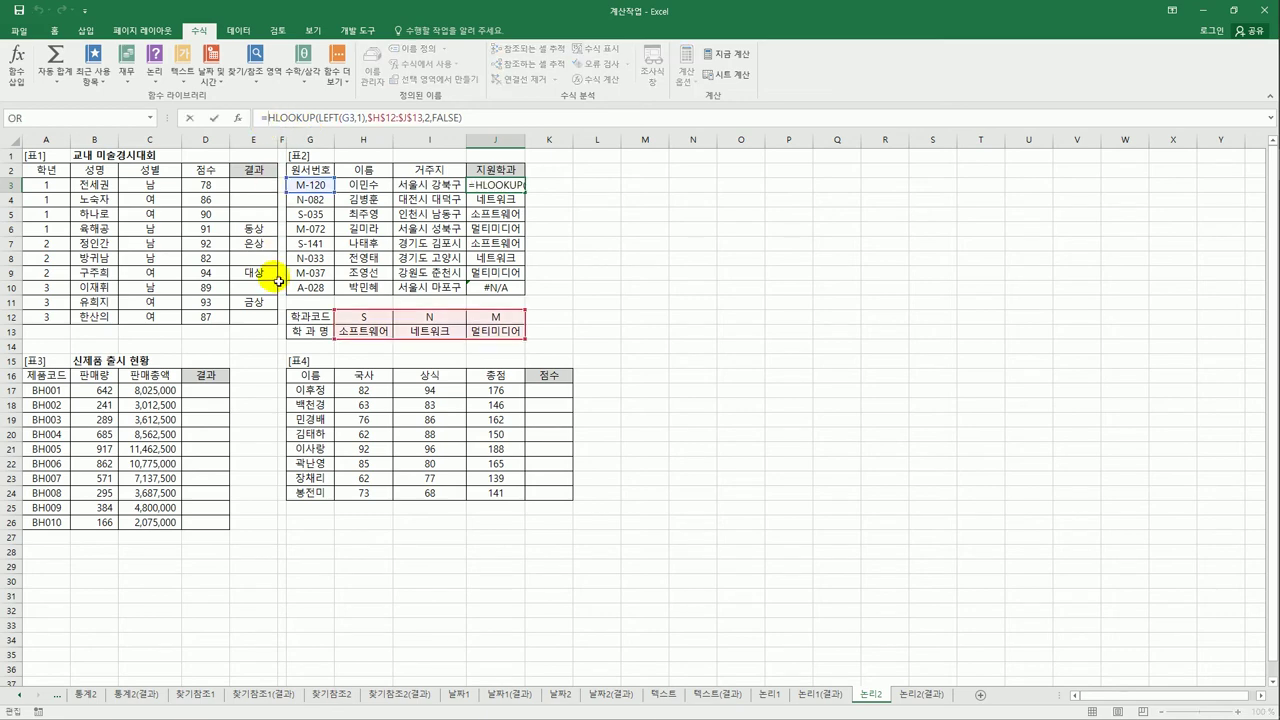
text(If)
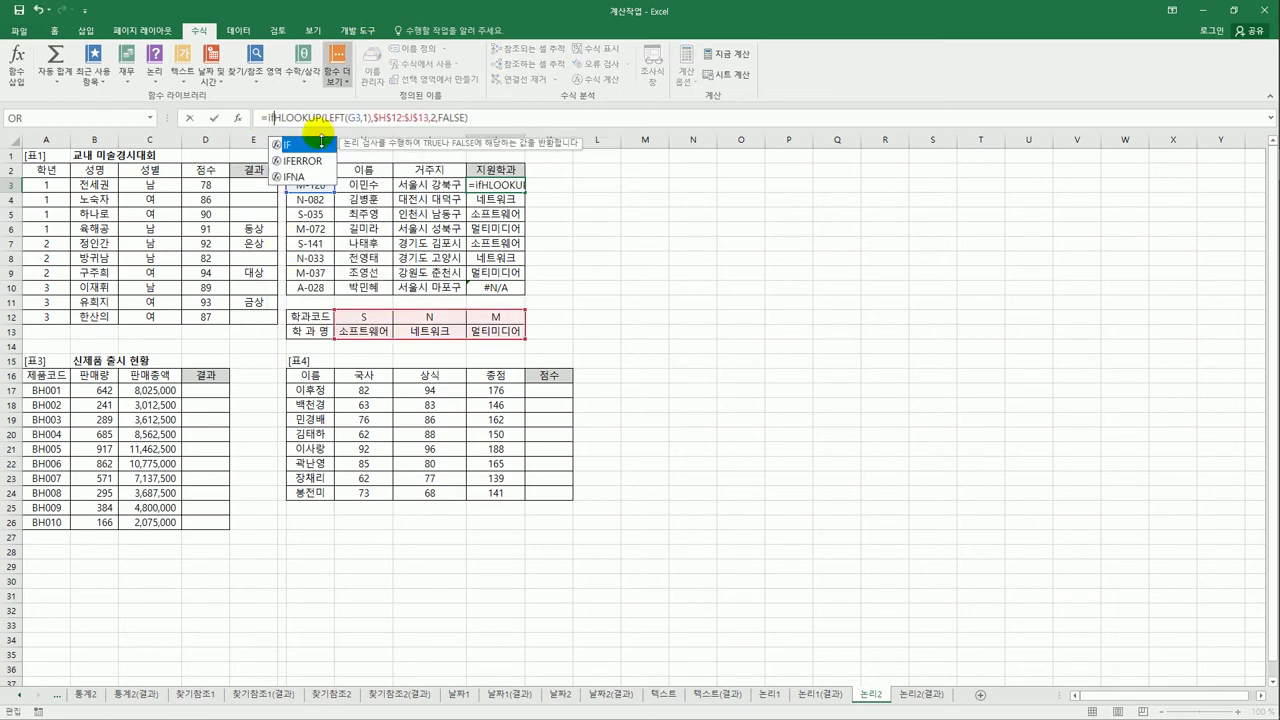
click(313, 162)
double_click(312, 162)
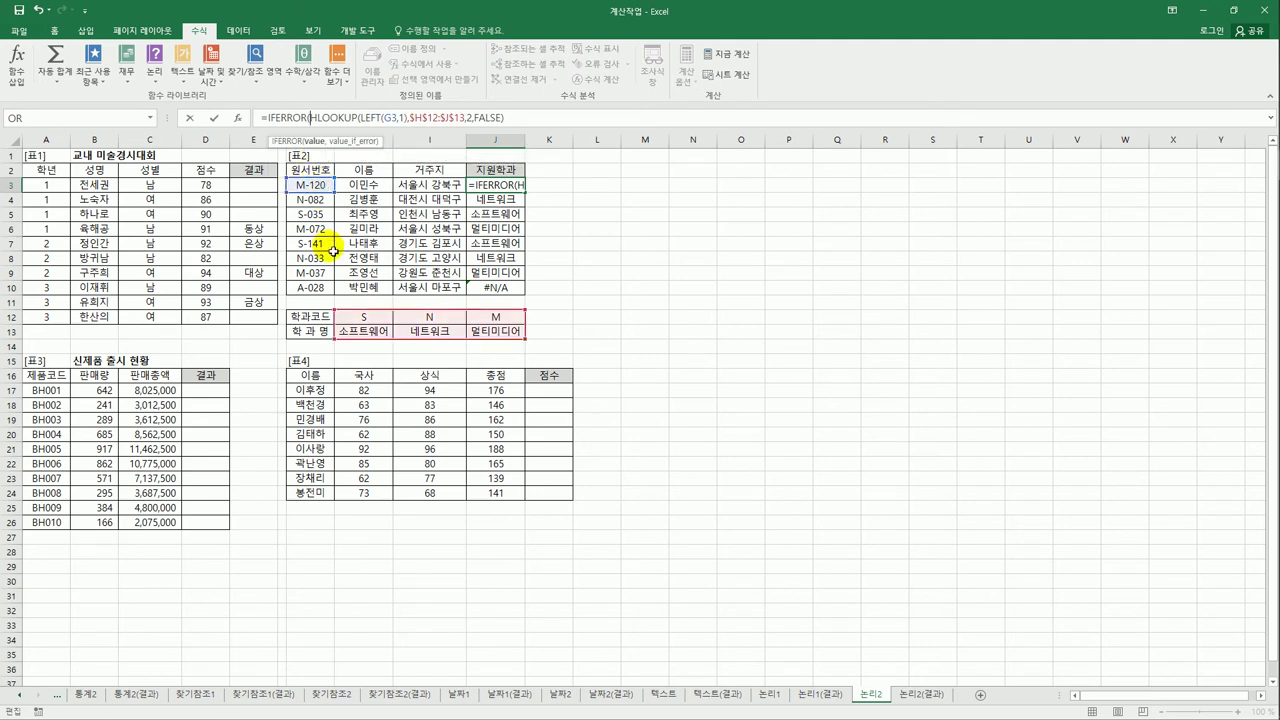
drag(312, 117, 504, 116)
click(505, 117)
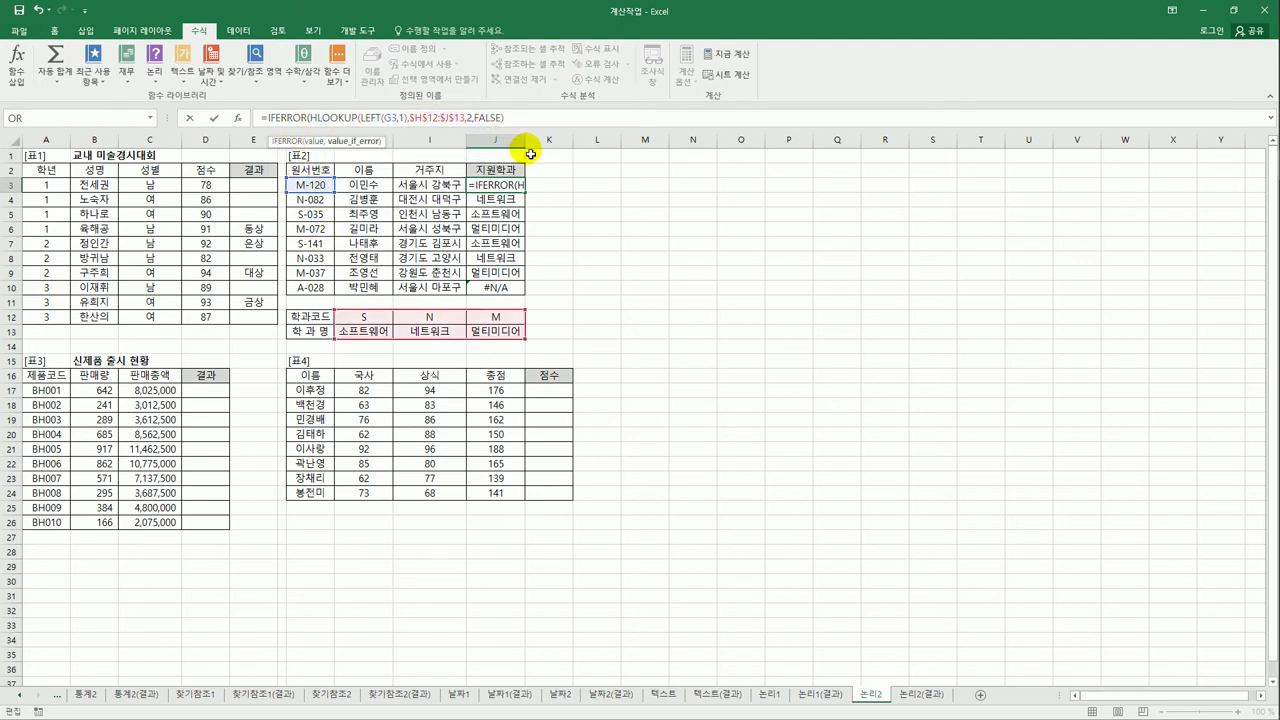
- Complete the IFERROR formula in J3 with "코드오류" as the error value and copy it down through J10
text(,")
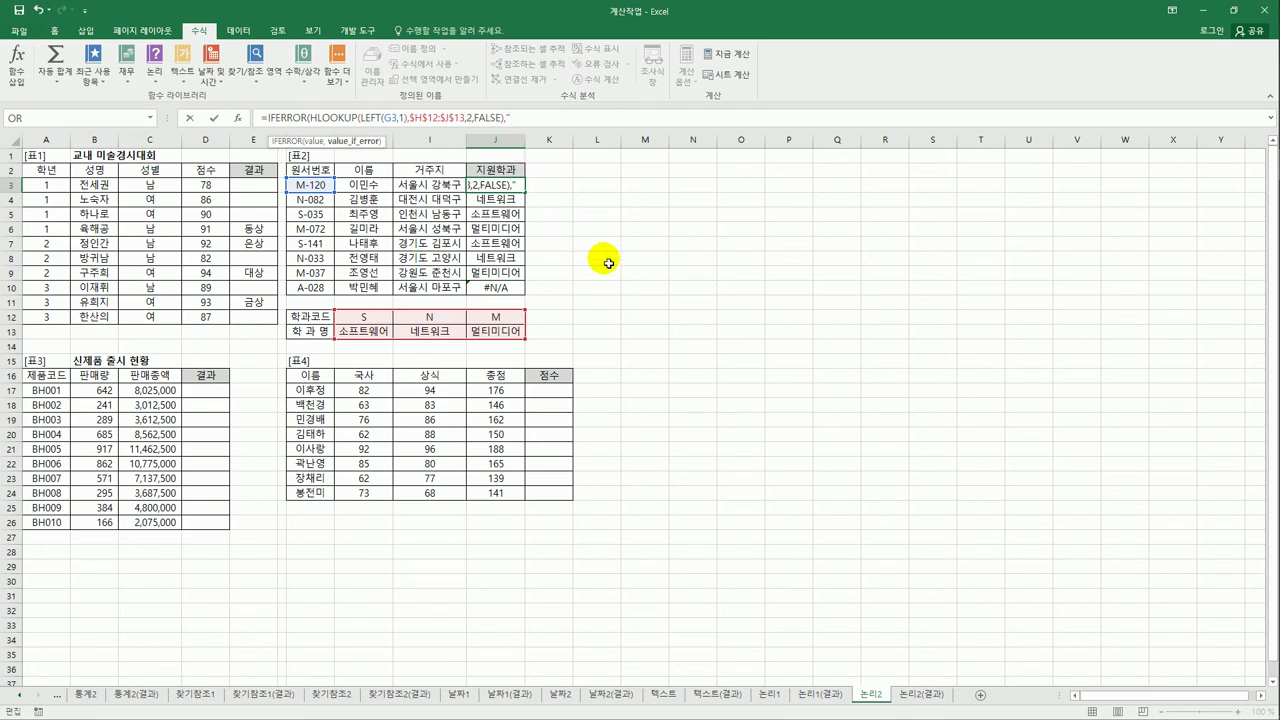
text(zh)
text(코드오류")
text())
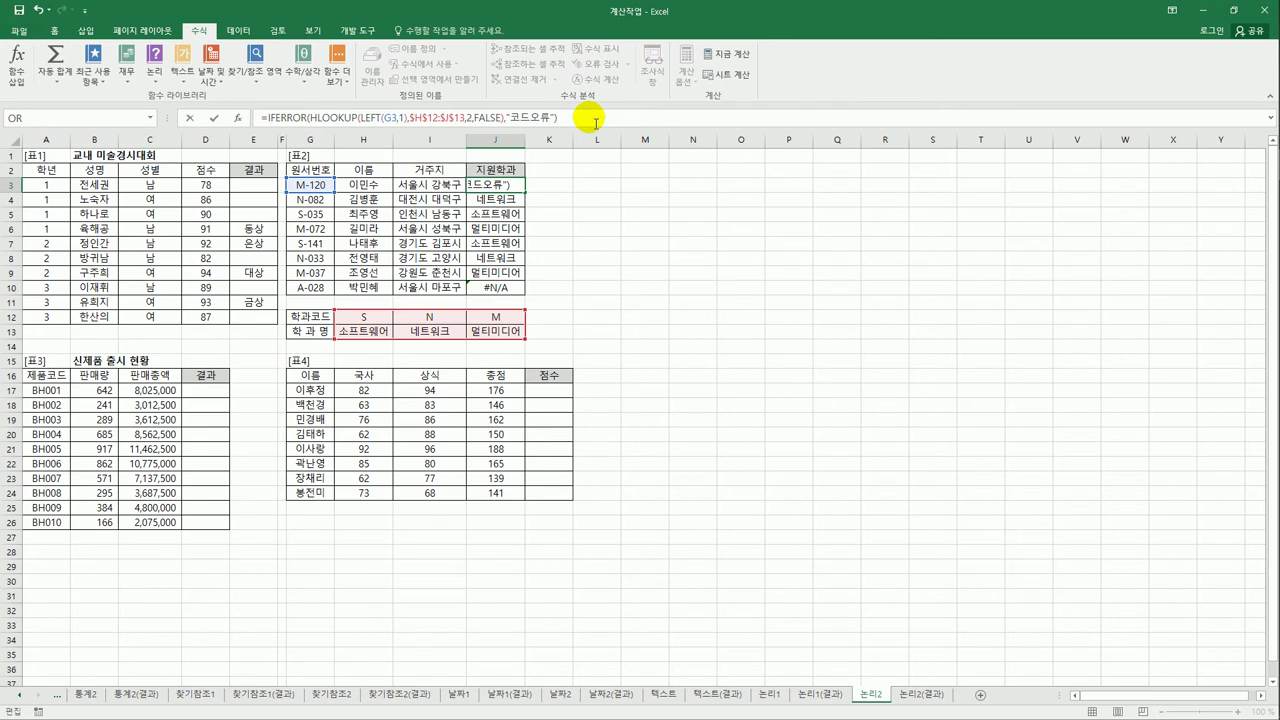
key(ctrl+Return)
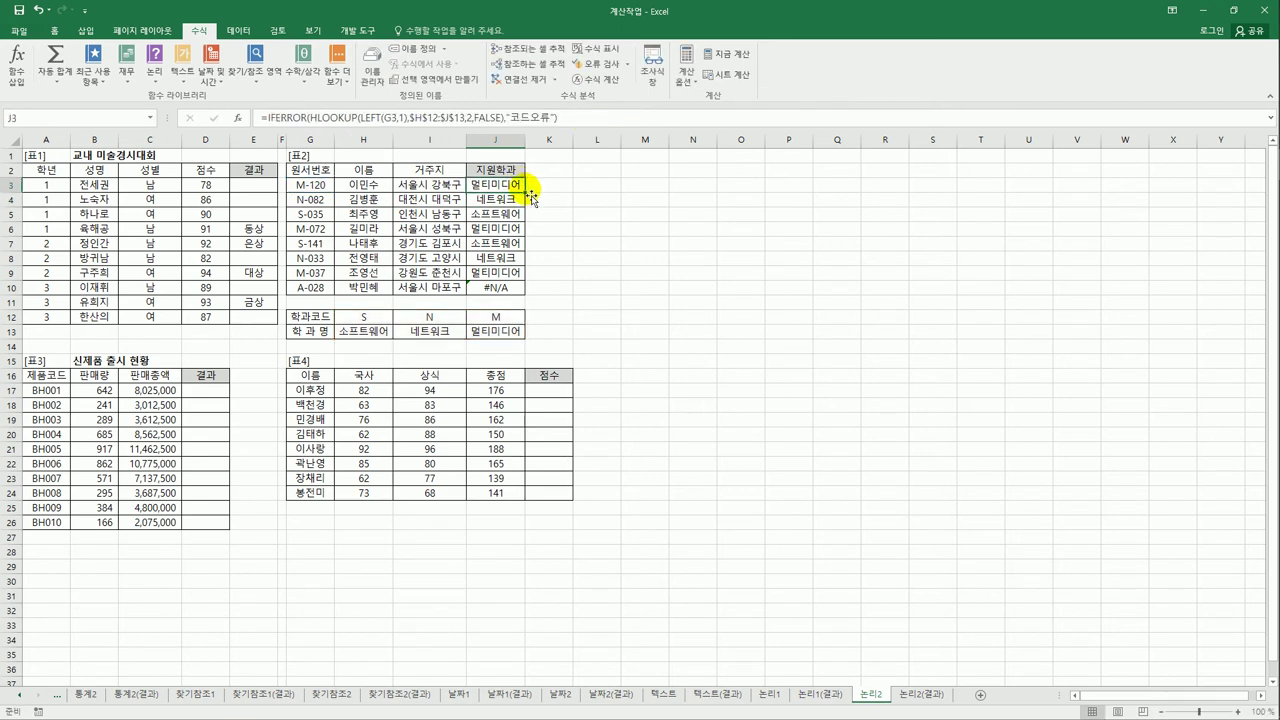
drag(529, 197, 571, 292)
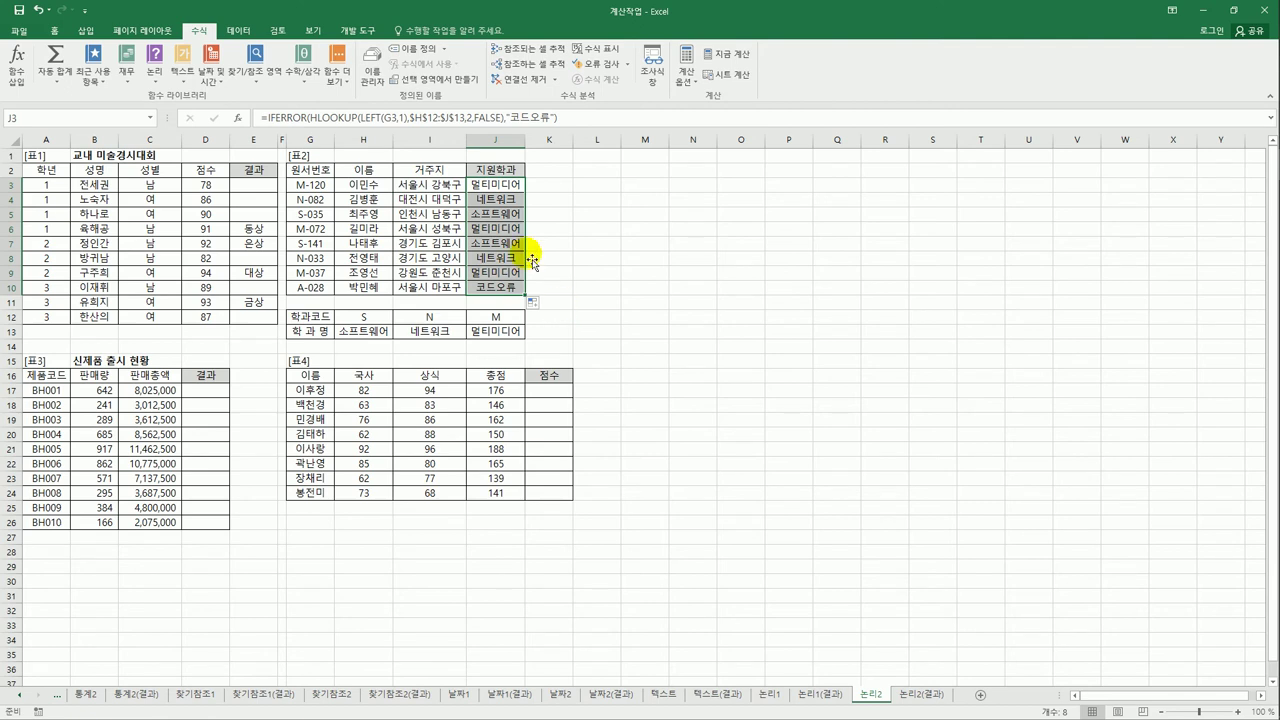
click(485, 182)
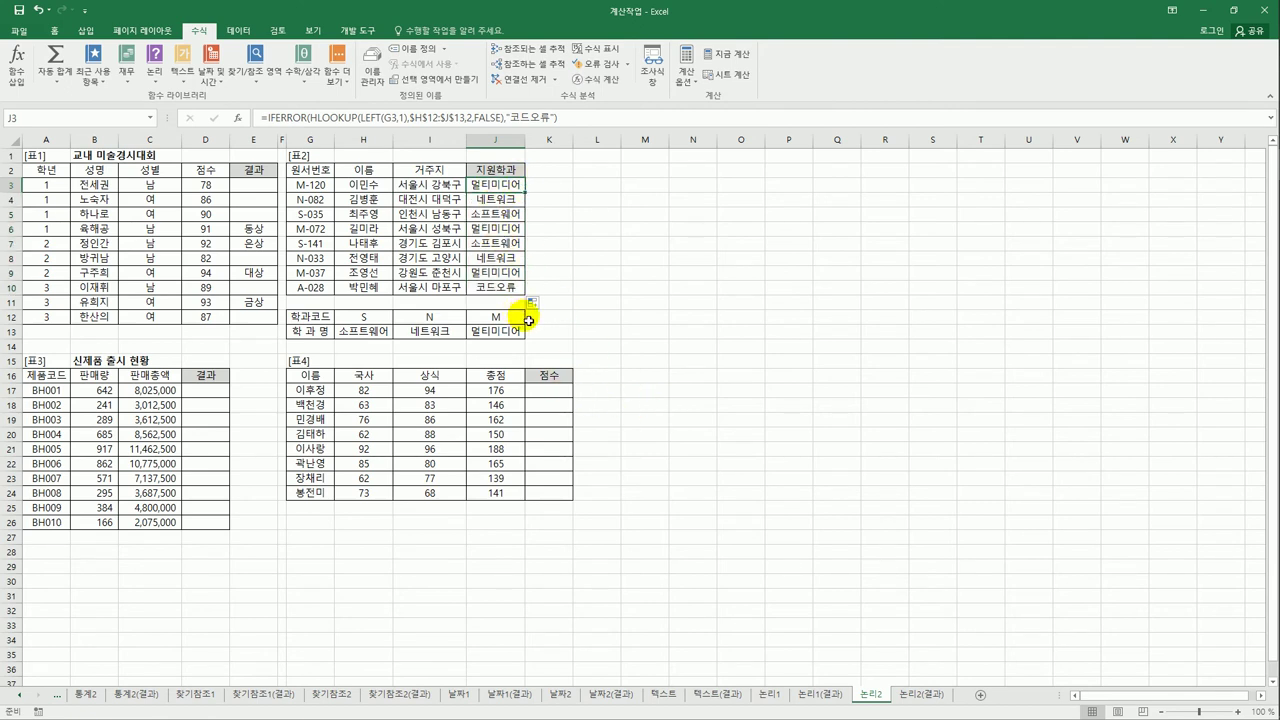
click(500, 288)
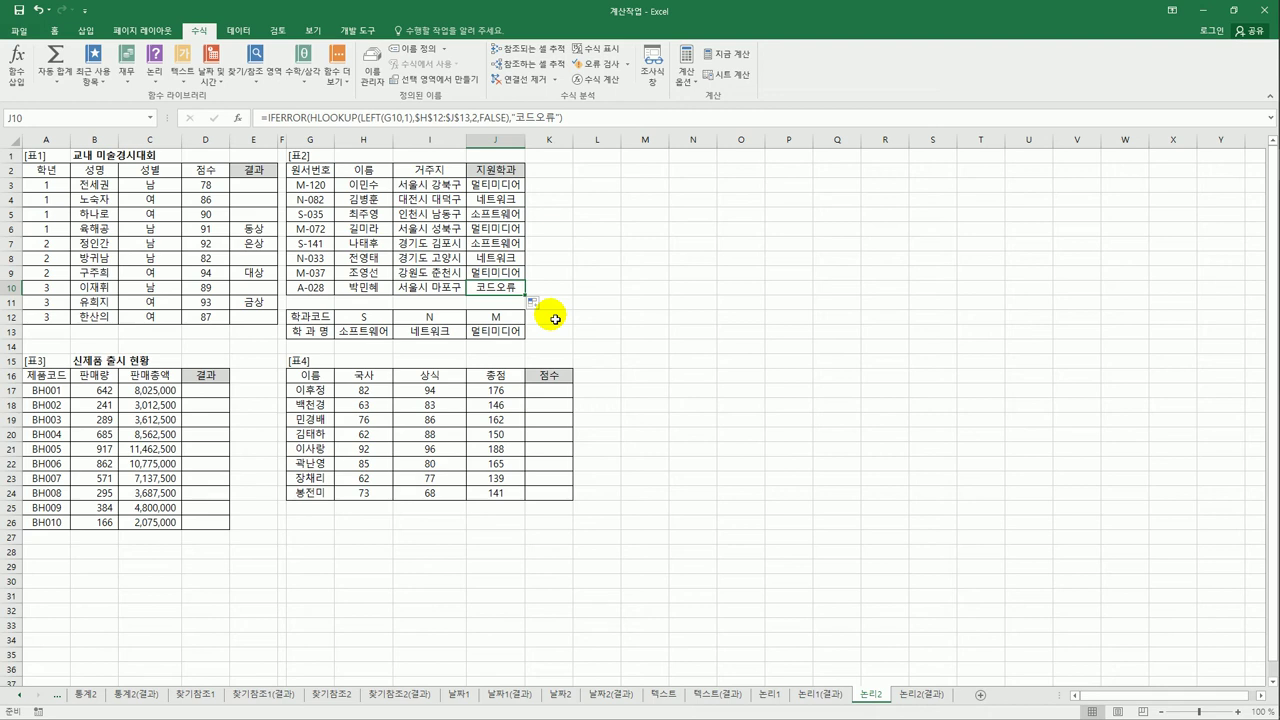
- Start a LARGE formula in D17 of table 3 with the sales totals C17:C26 as its array
click(216, 400)
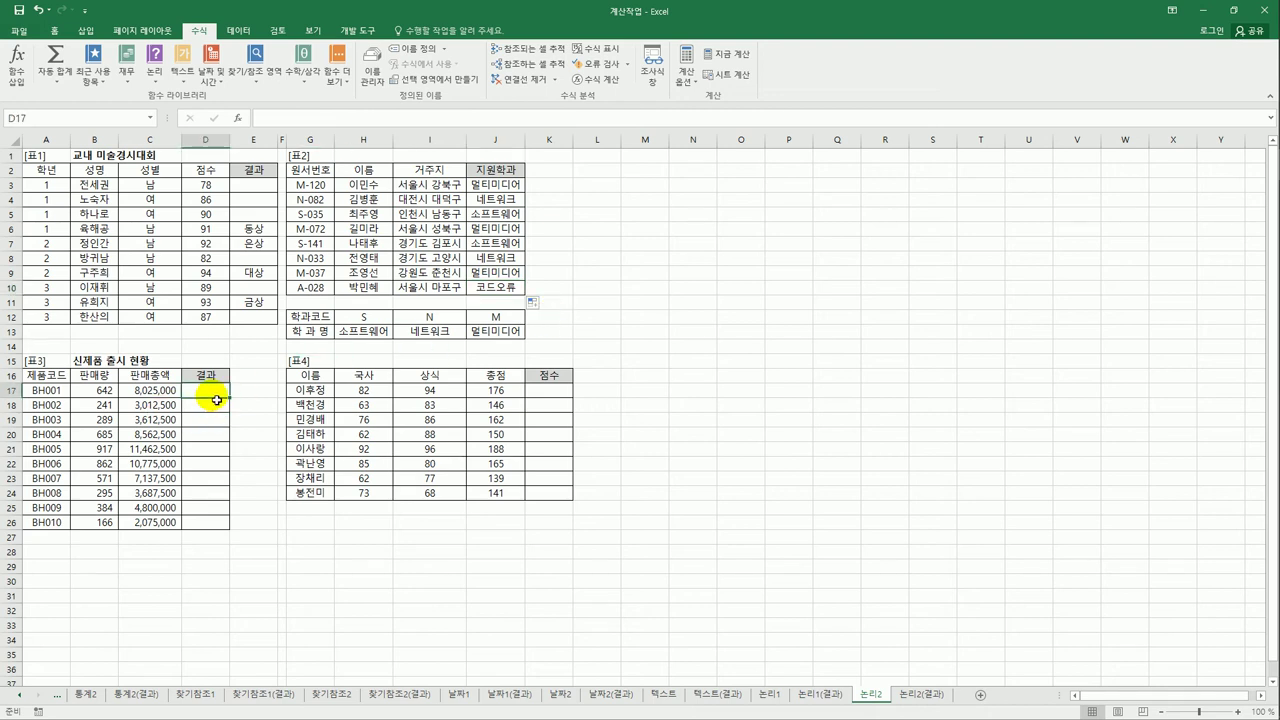
drag(155, 392, 152, 519)
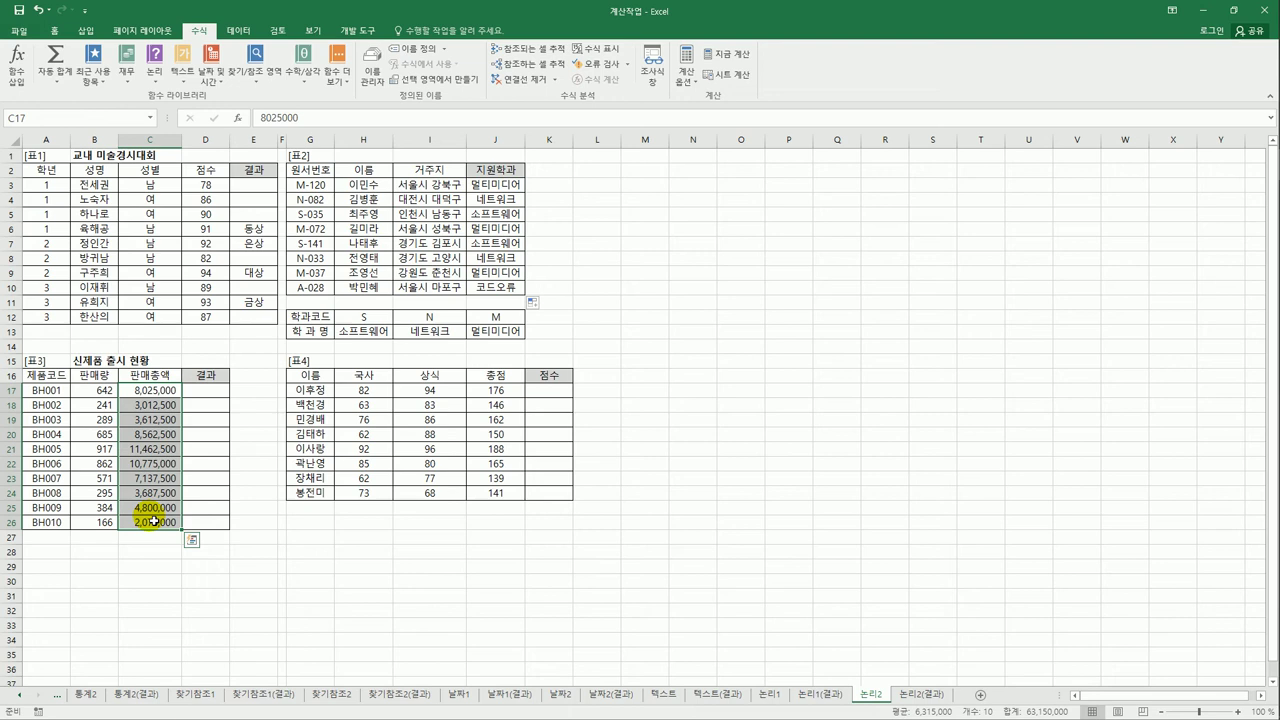
click(205, 395)
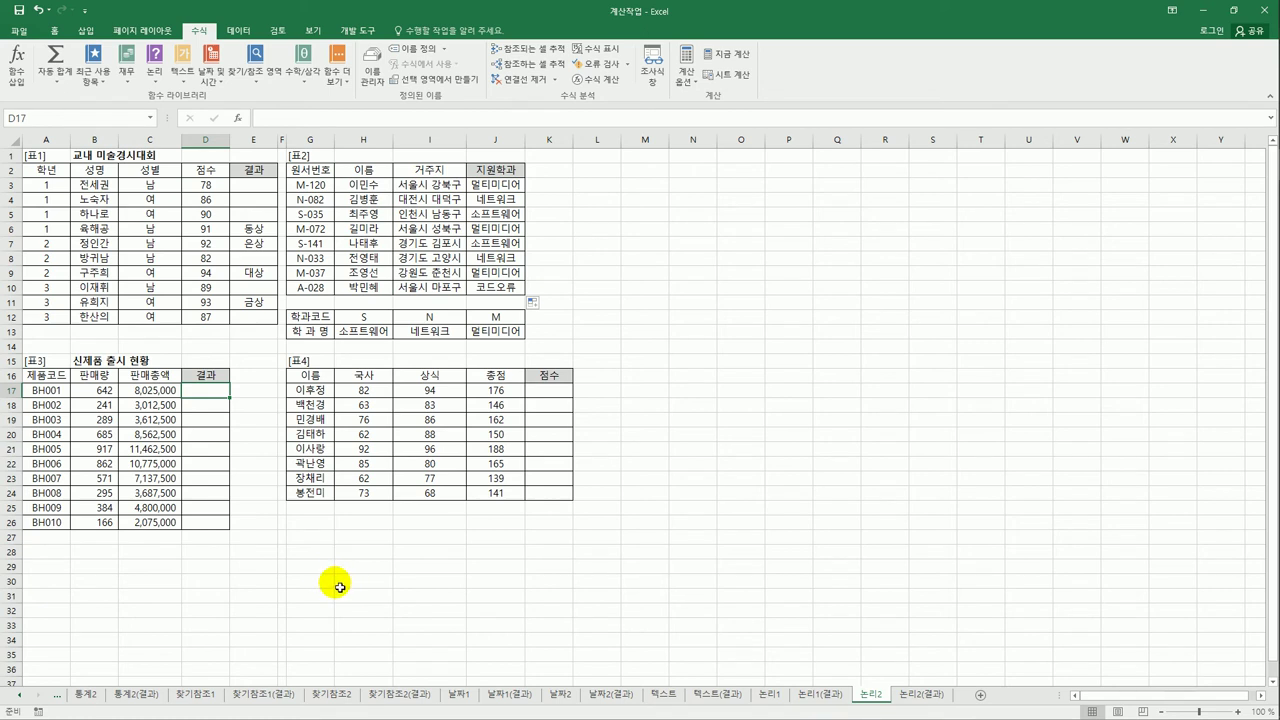
text(=)
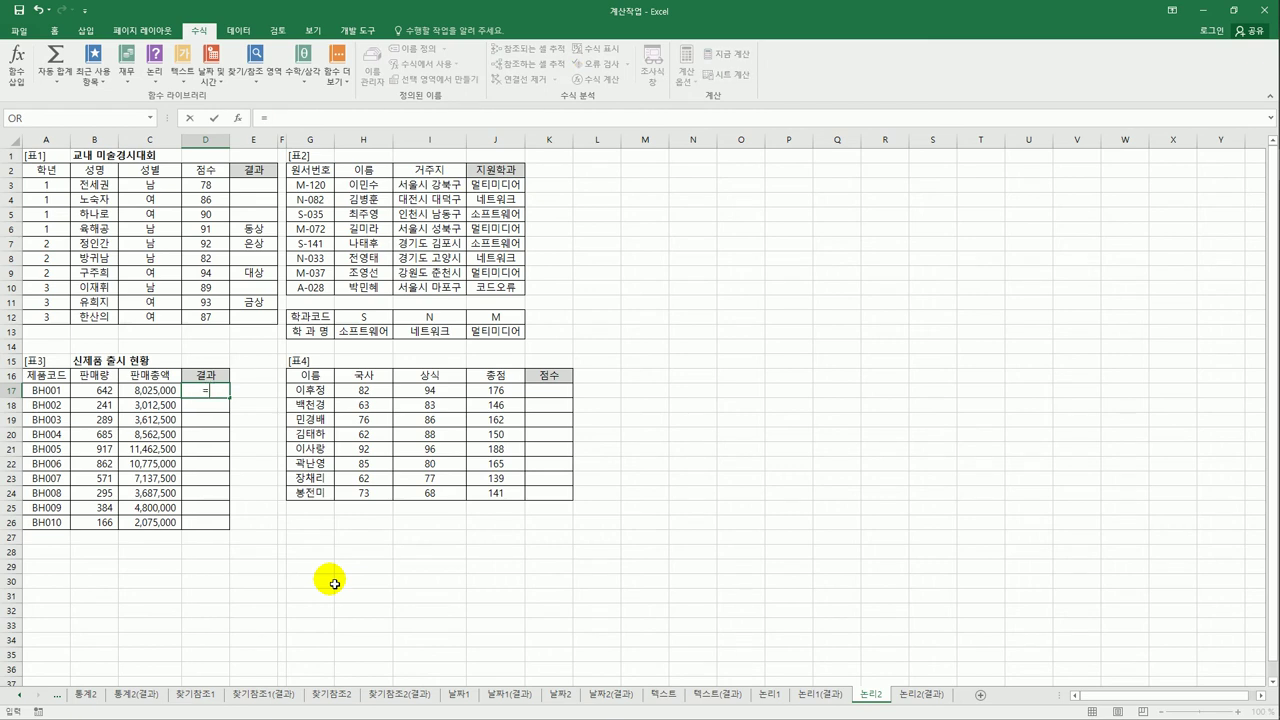
text(l)
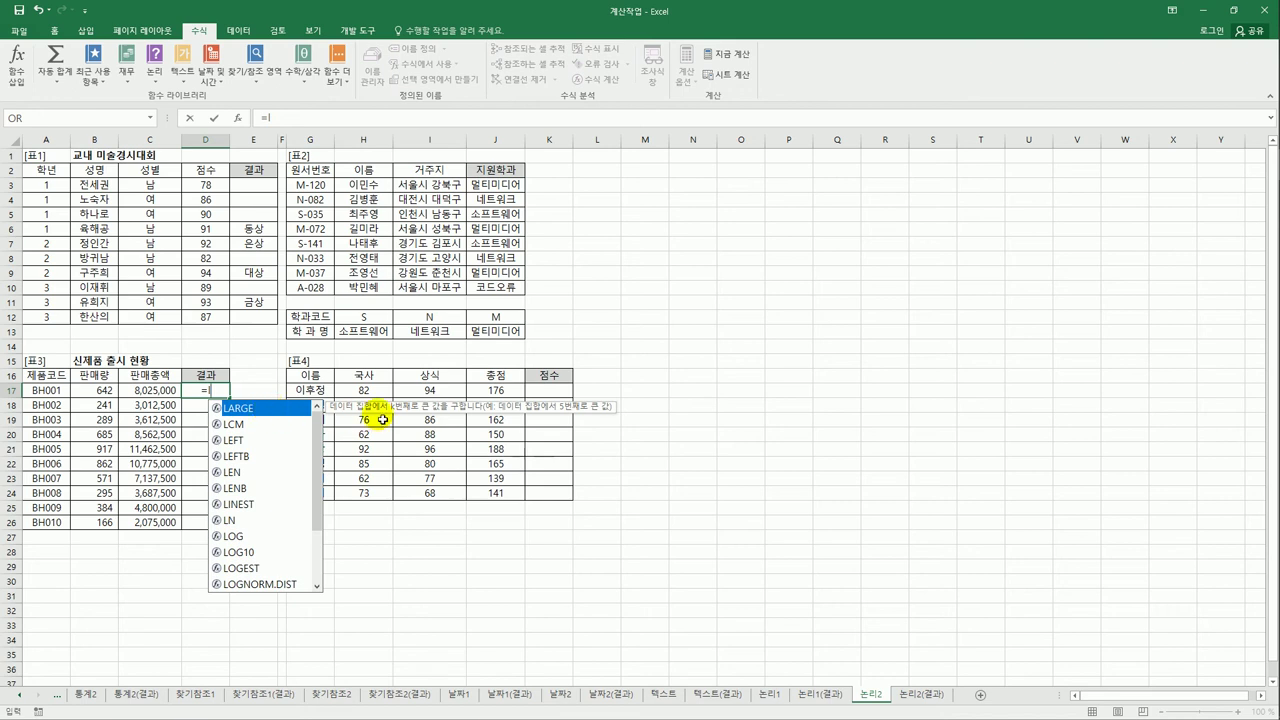
double_click(285, 410)
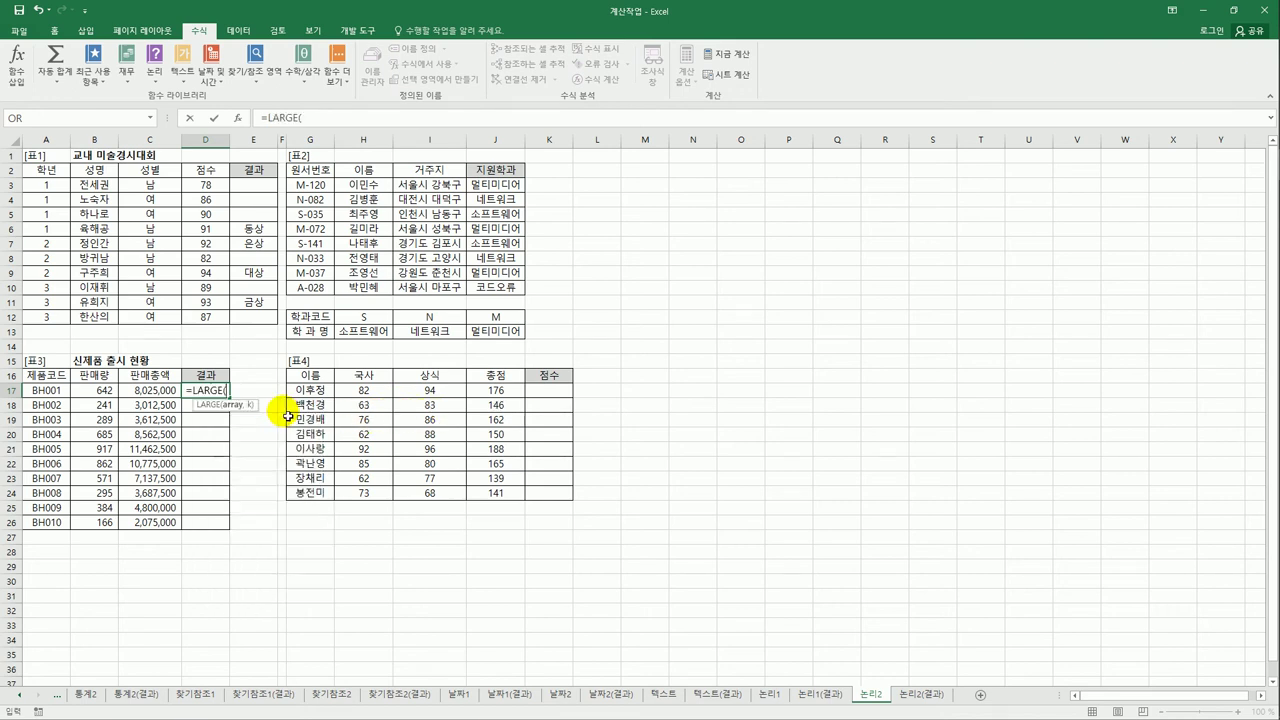
click(165, 390)
drag(168, 407, 171, 523)
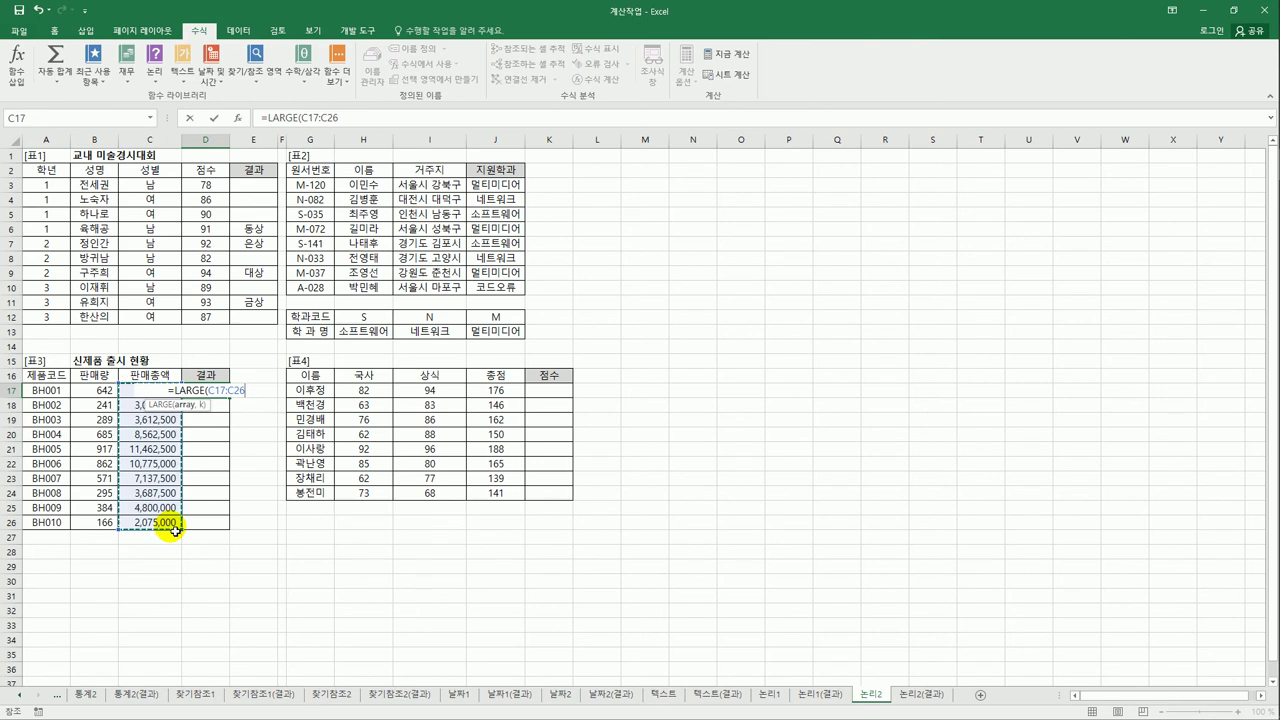
- Complete the LARGE formula in D17 with the absolute range $C$17:$C$26 and rank 5, and try copying it down through D26
key(F4)
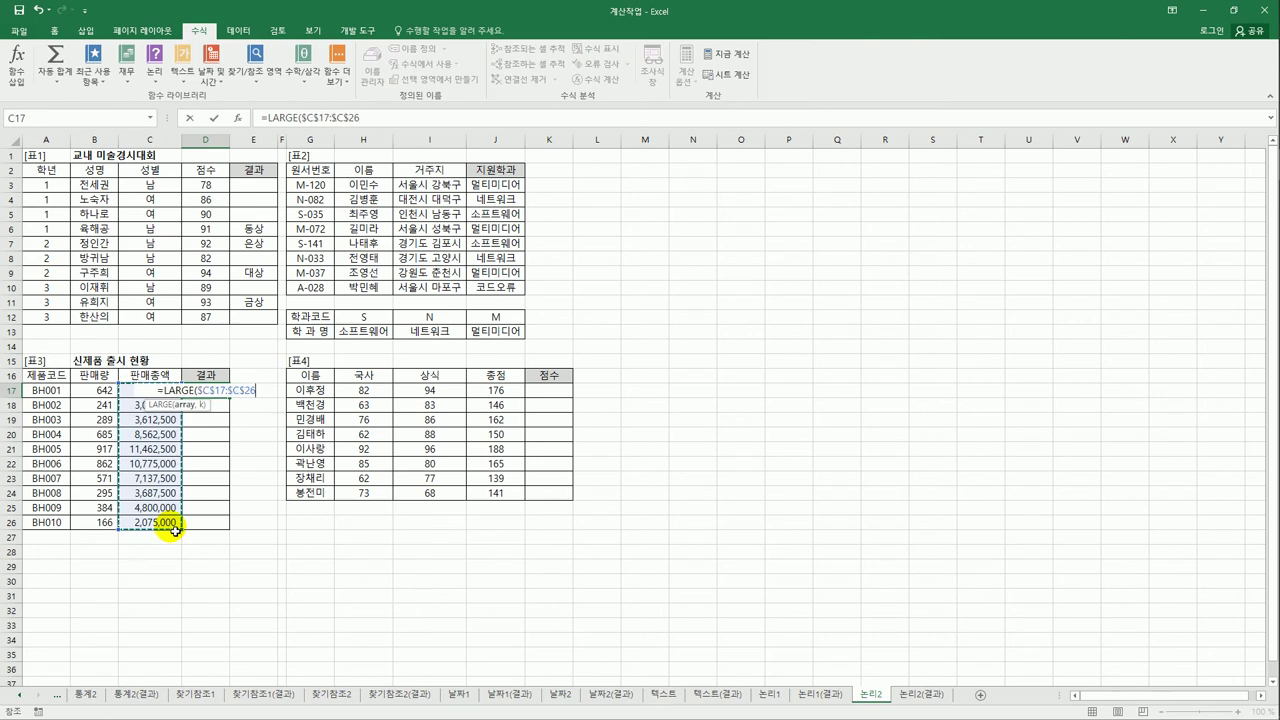
text(,5)
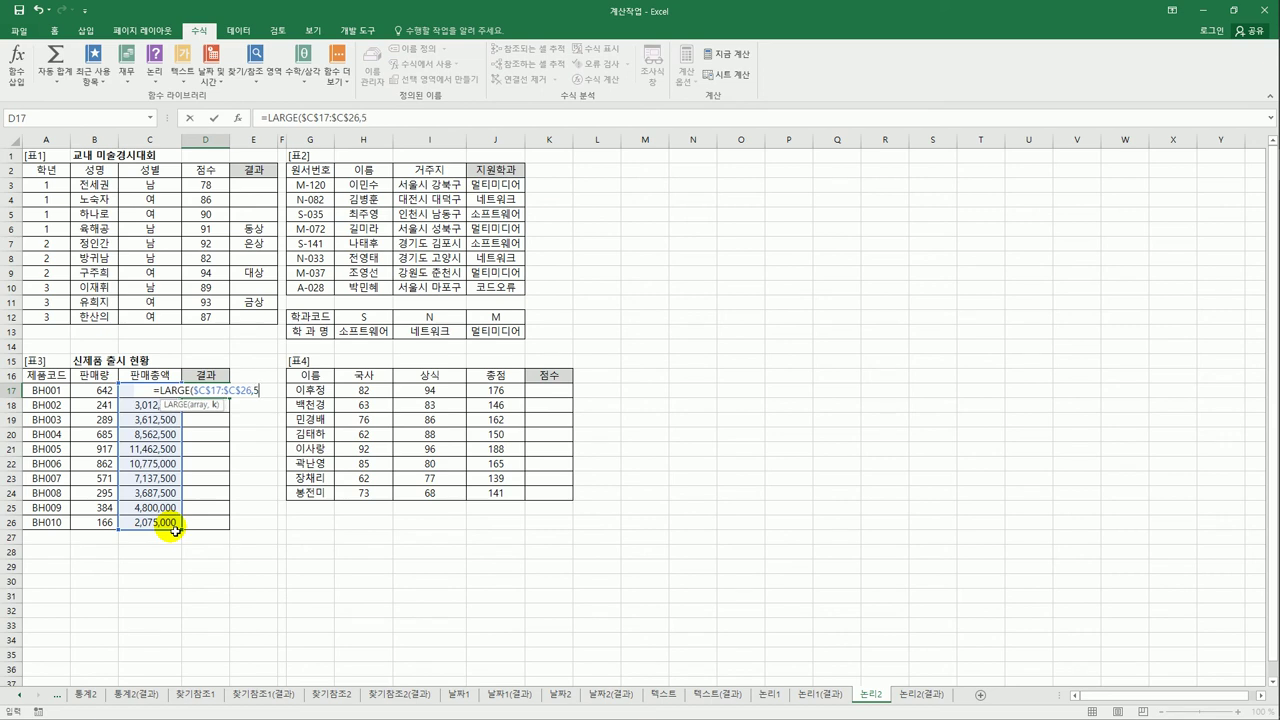
text())
key(Return)
key(Up)
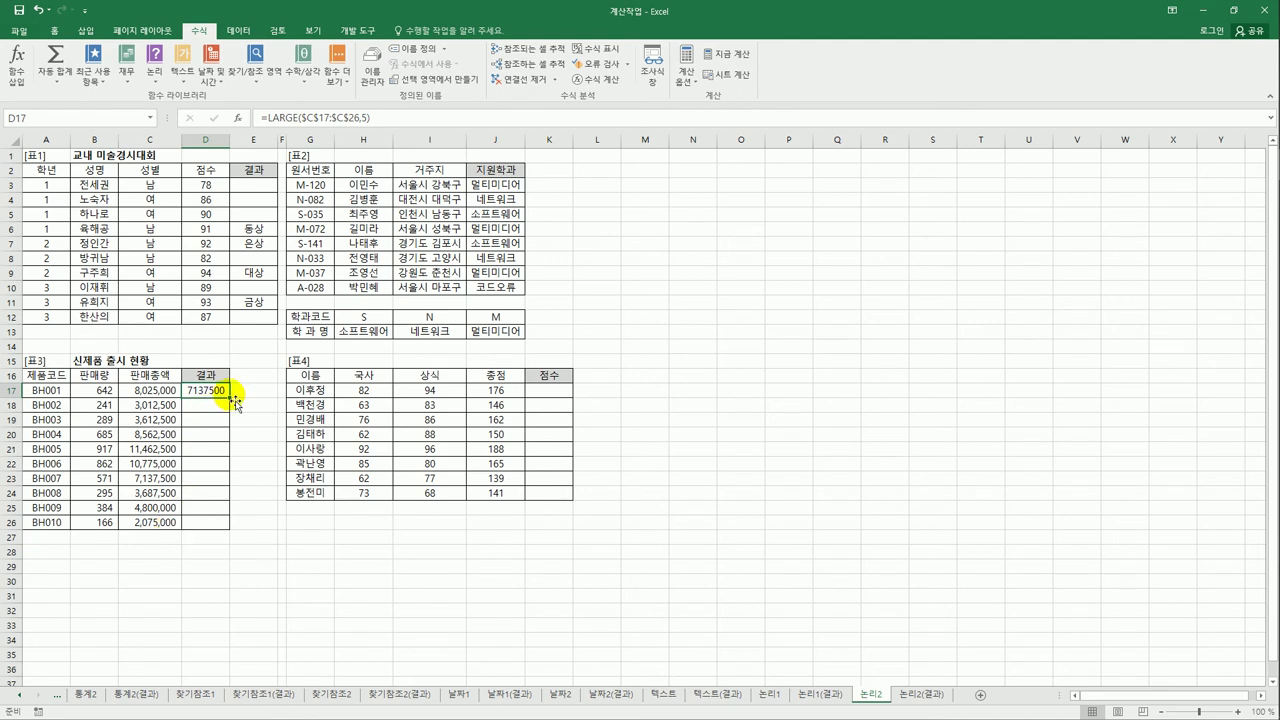
drag(231, 399, 222, 526)
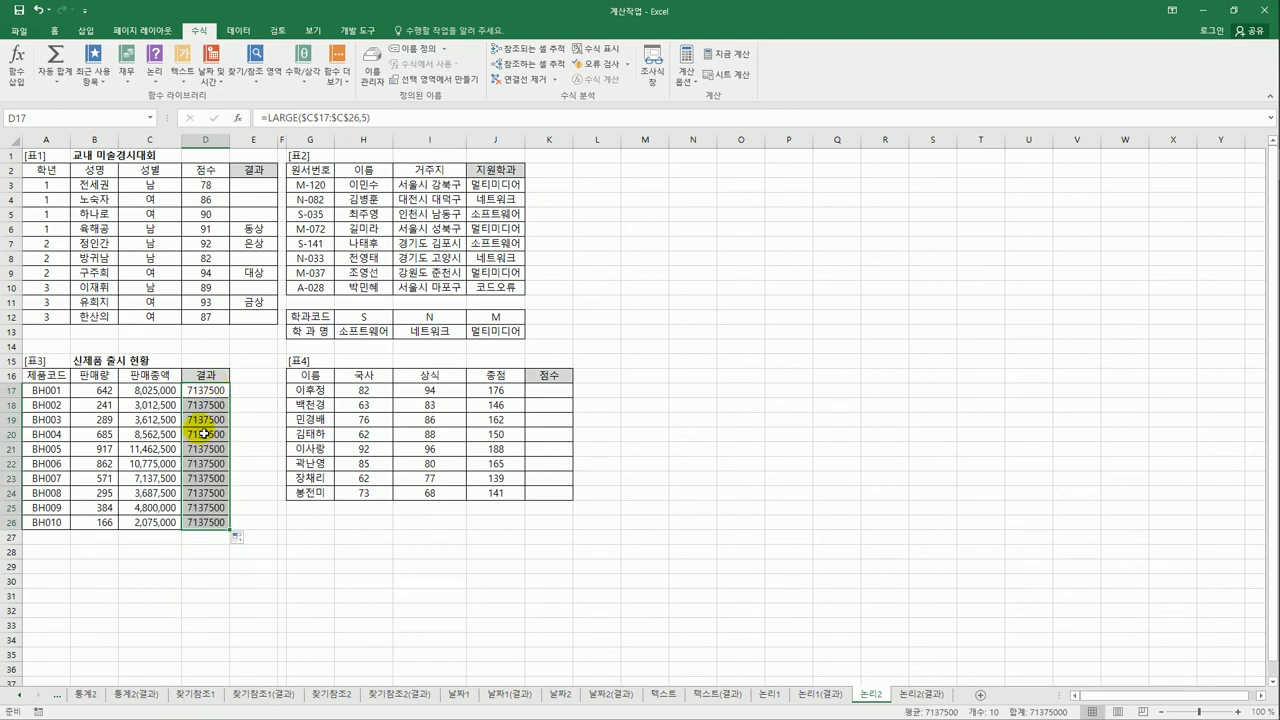
drag(230, 528, 231, 405)
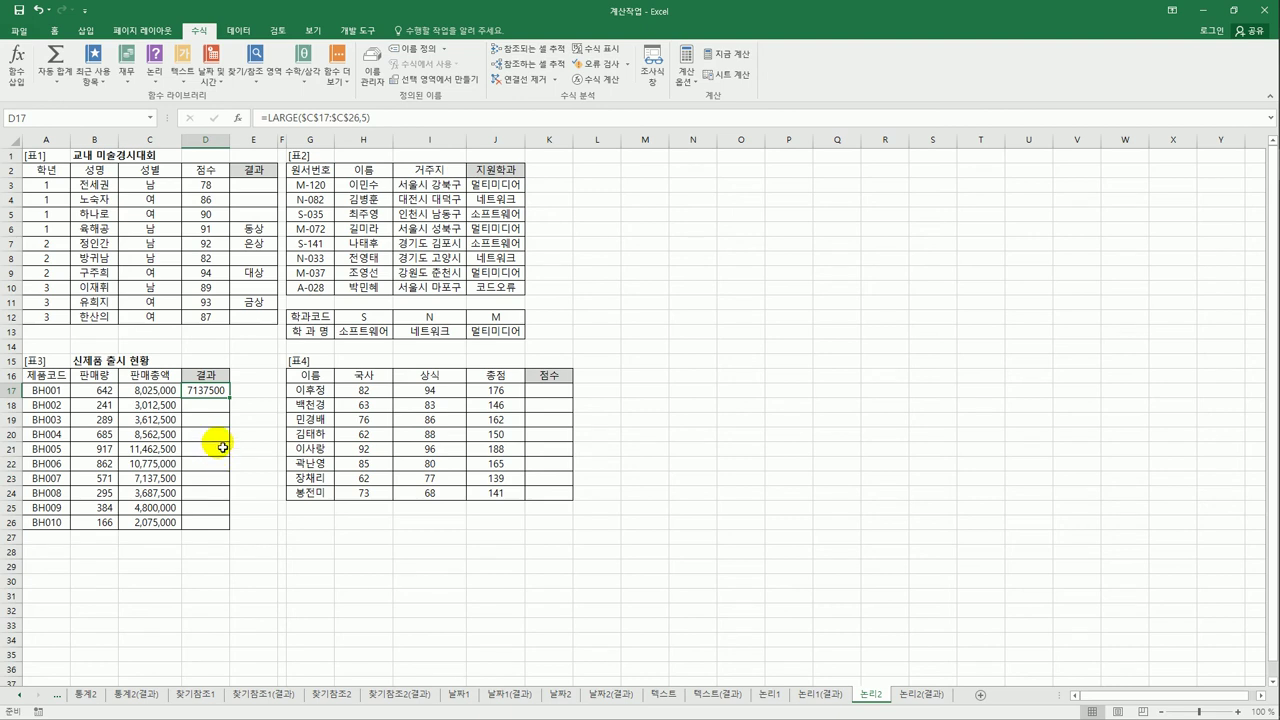
- Wrap the LARGE formula in D17 in an IF function that tests whether C17 is greater than or equal to it
click(262, 118)
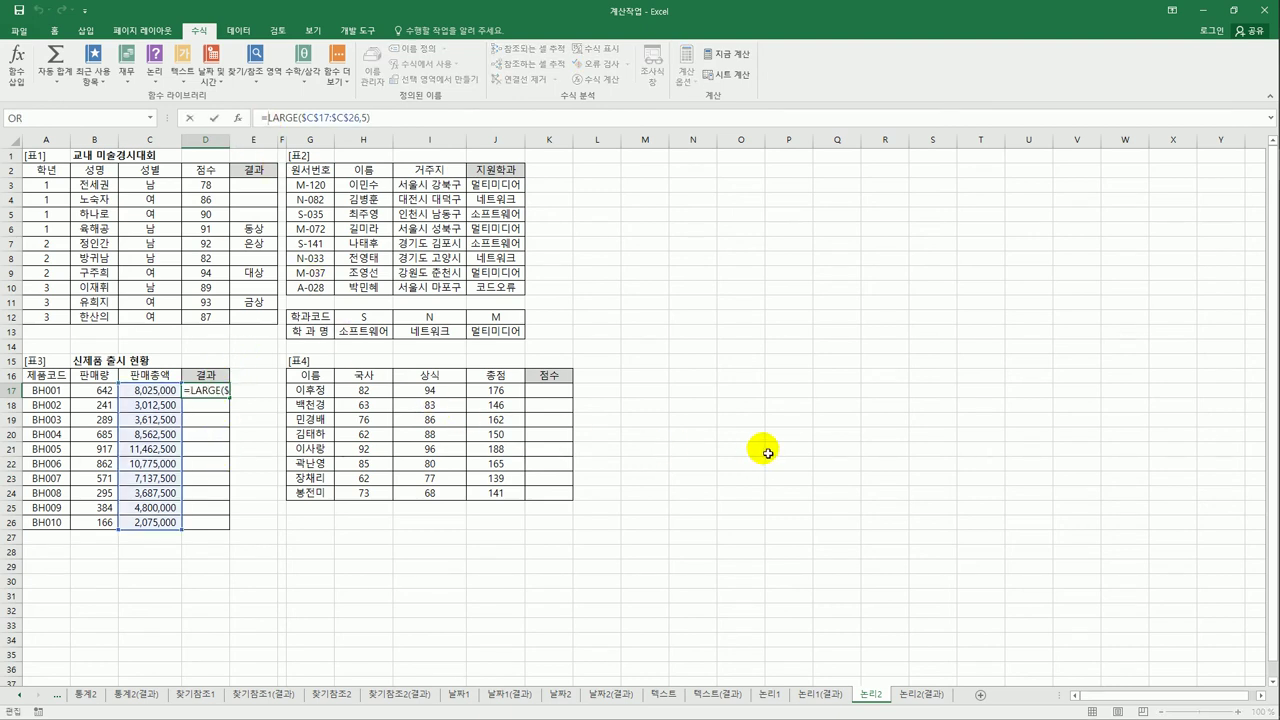
text(IF()
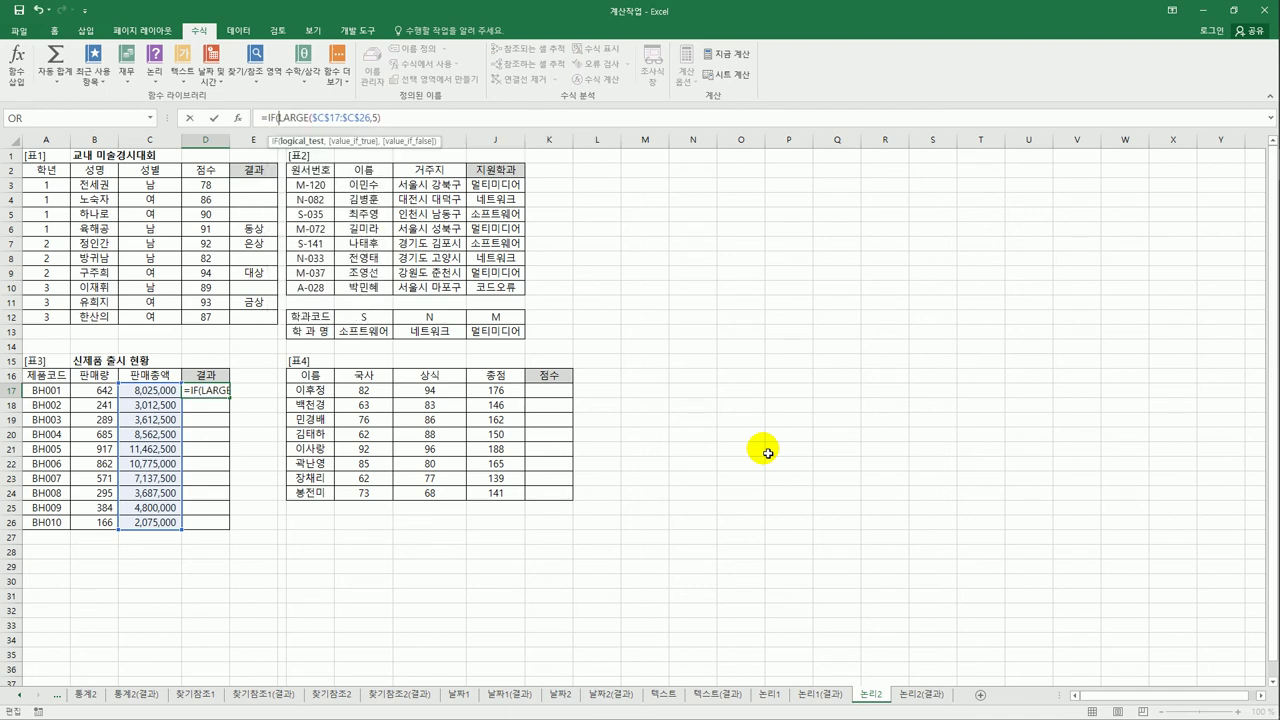
click(145, 390)
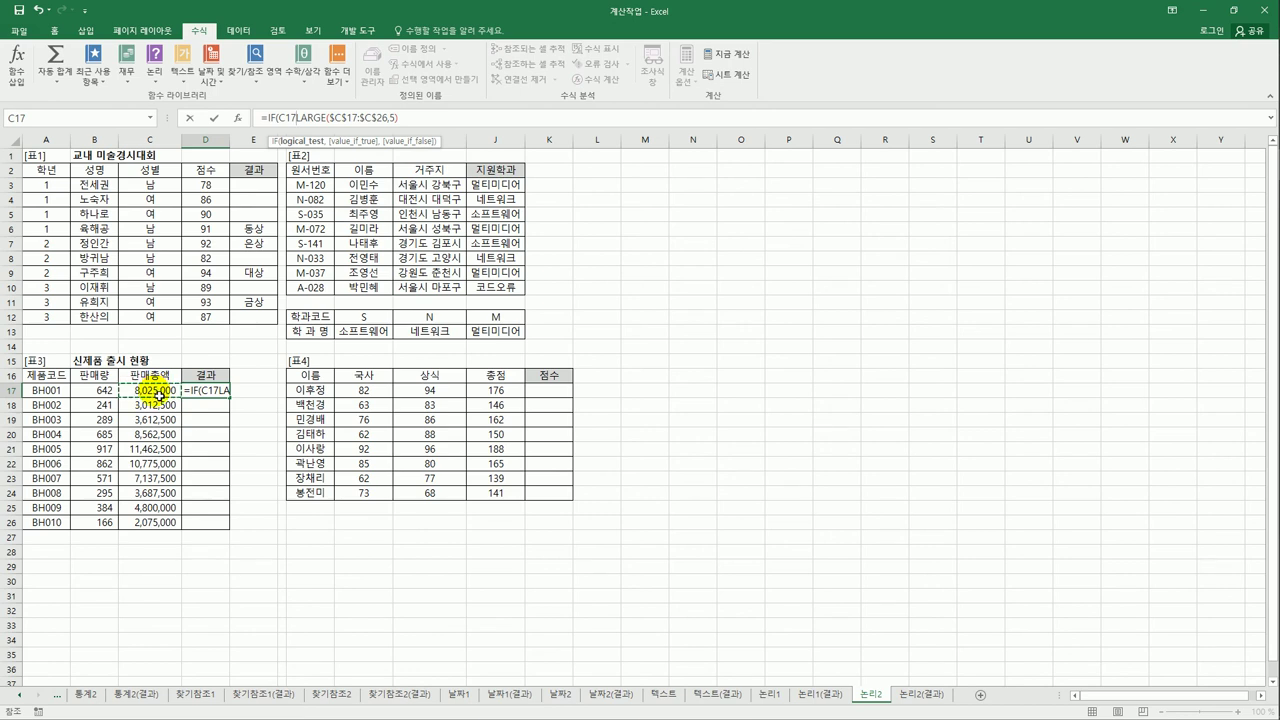
text(>)
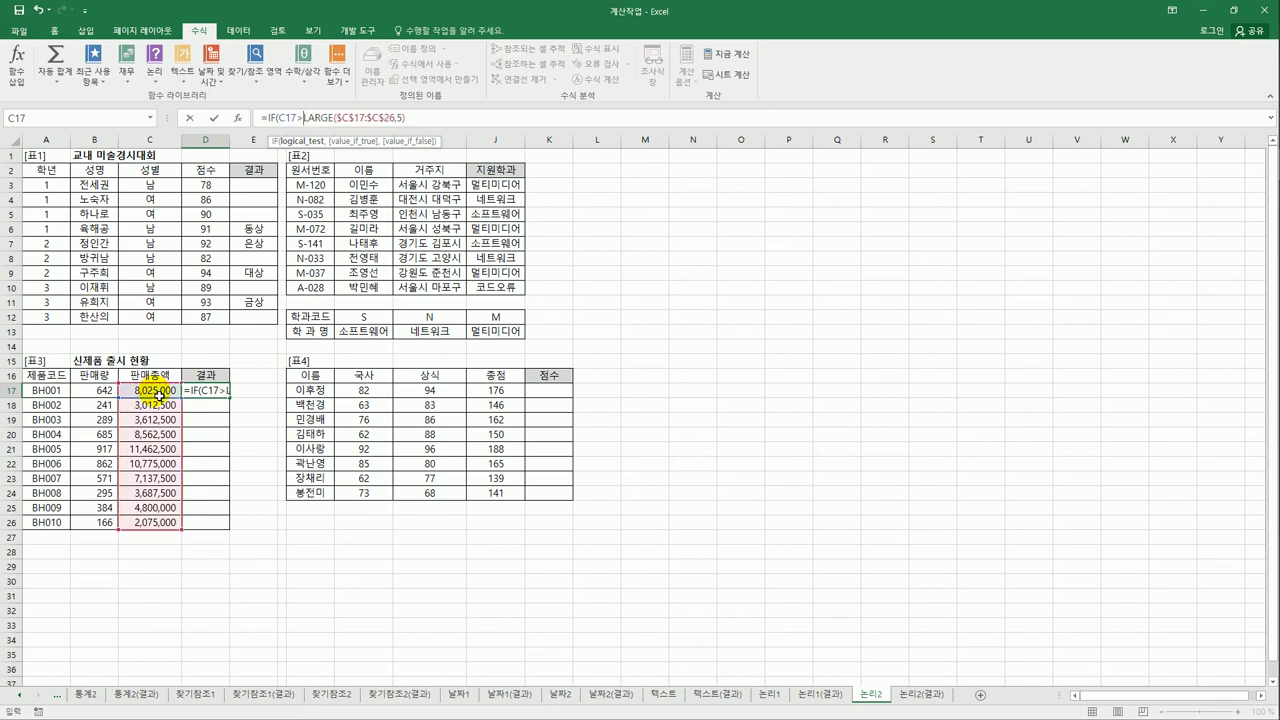
text(=)
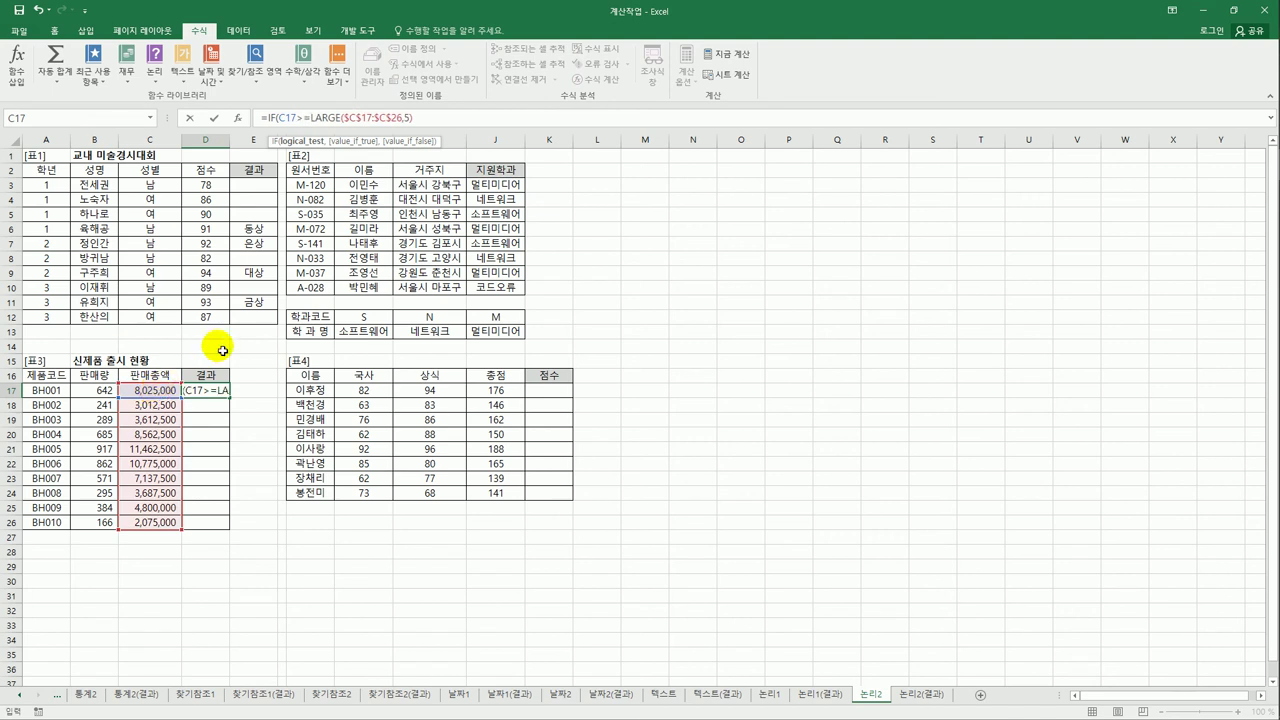
- Complete the IF formula in D17 with "재생산" as the true value and "생산중단" as the false value
click(420, 120)
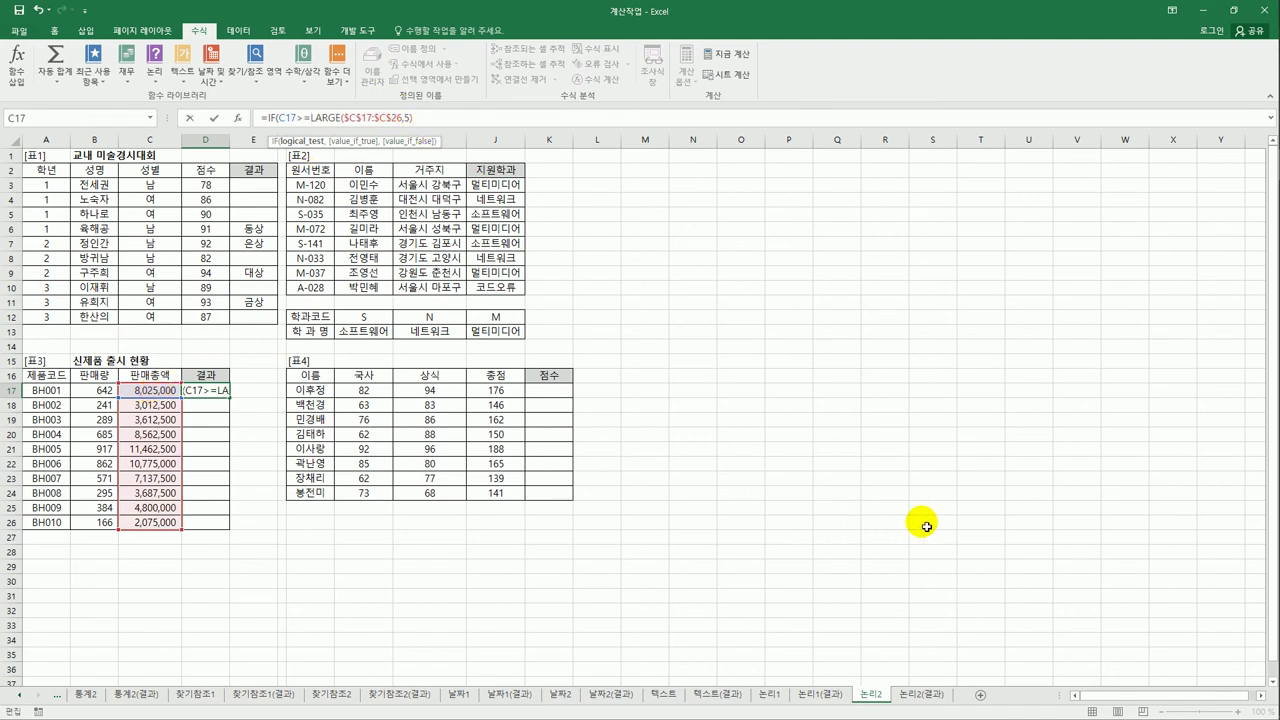
text(,)
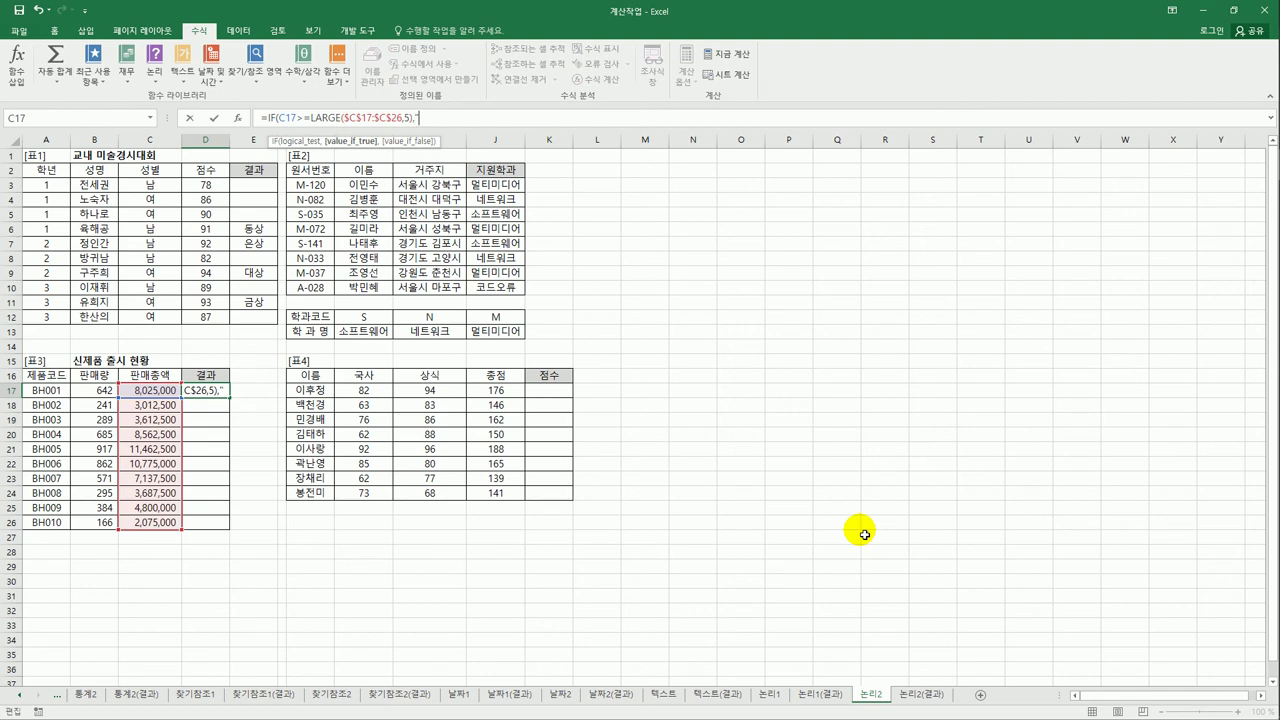
text("wo)
key(BackSpace)
key(BackSpace)
text(재생산",)
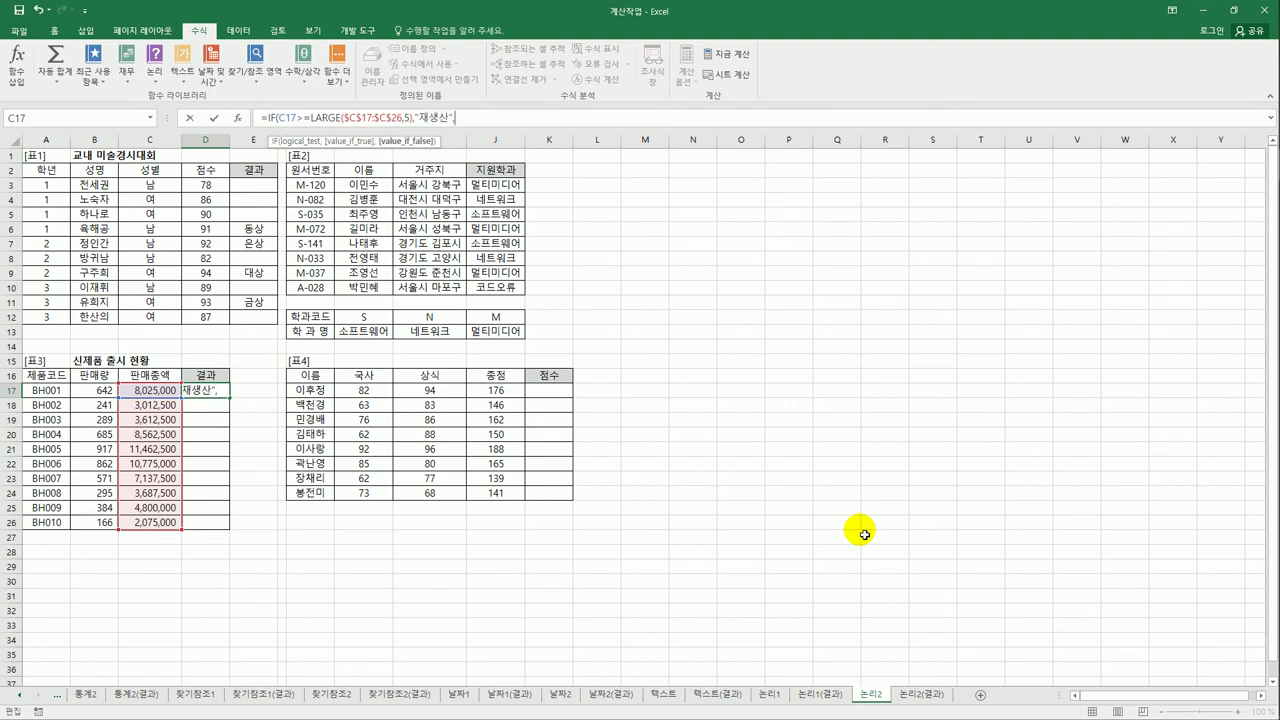
text("생산중다)
text(")
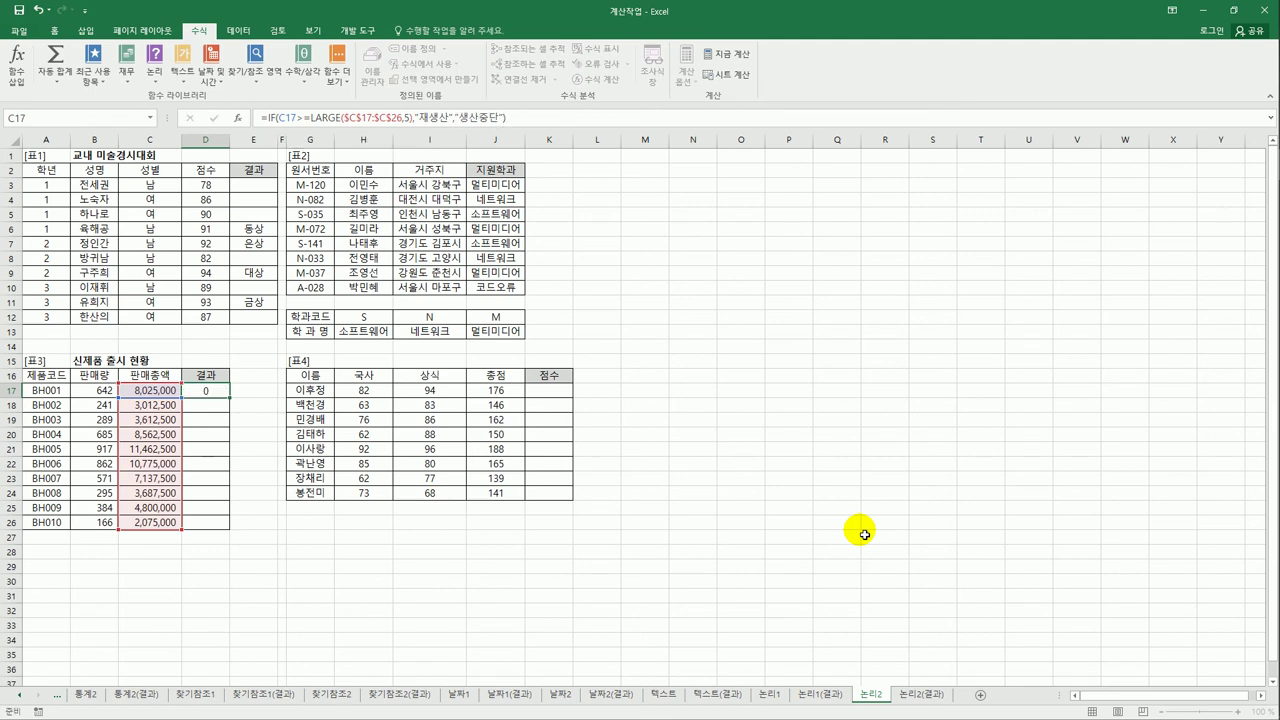
key(Return)
key(Up)
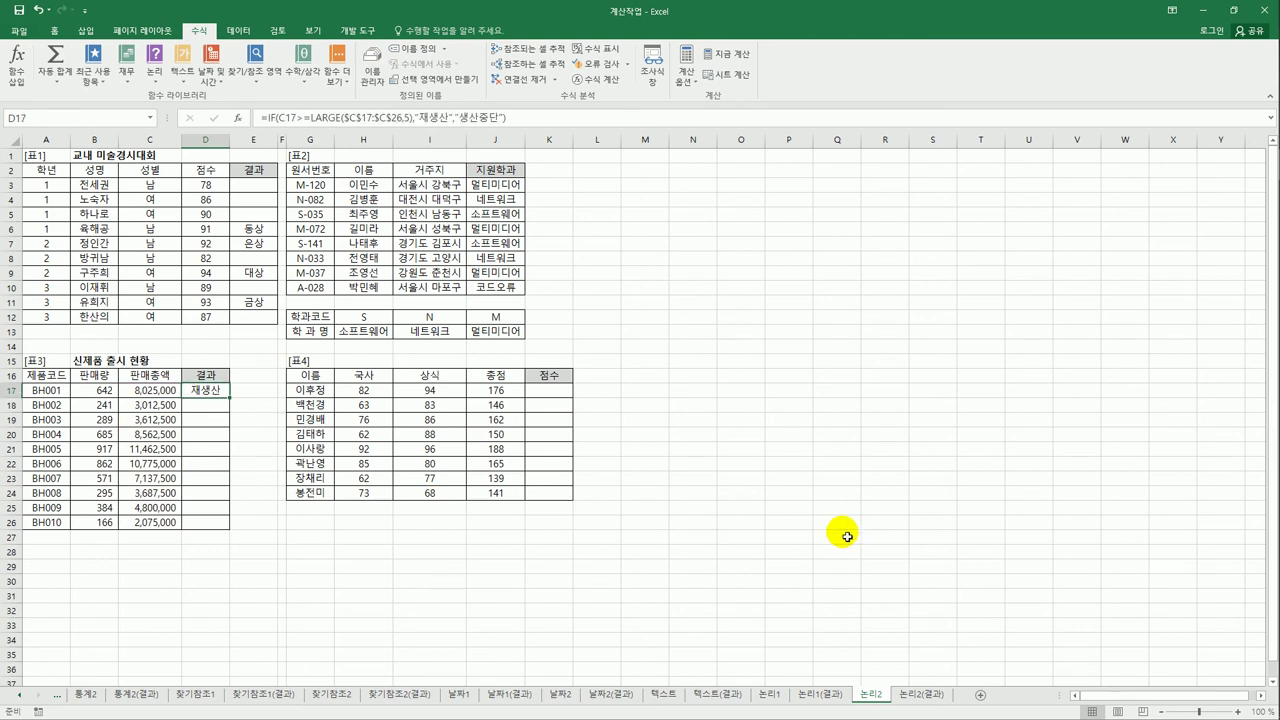
- Copy the IF formula in D17 down through D26 of table 3
drag(230, 400, 241, 535)
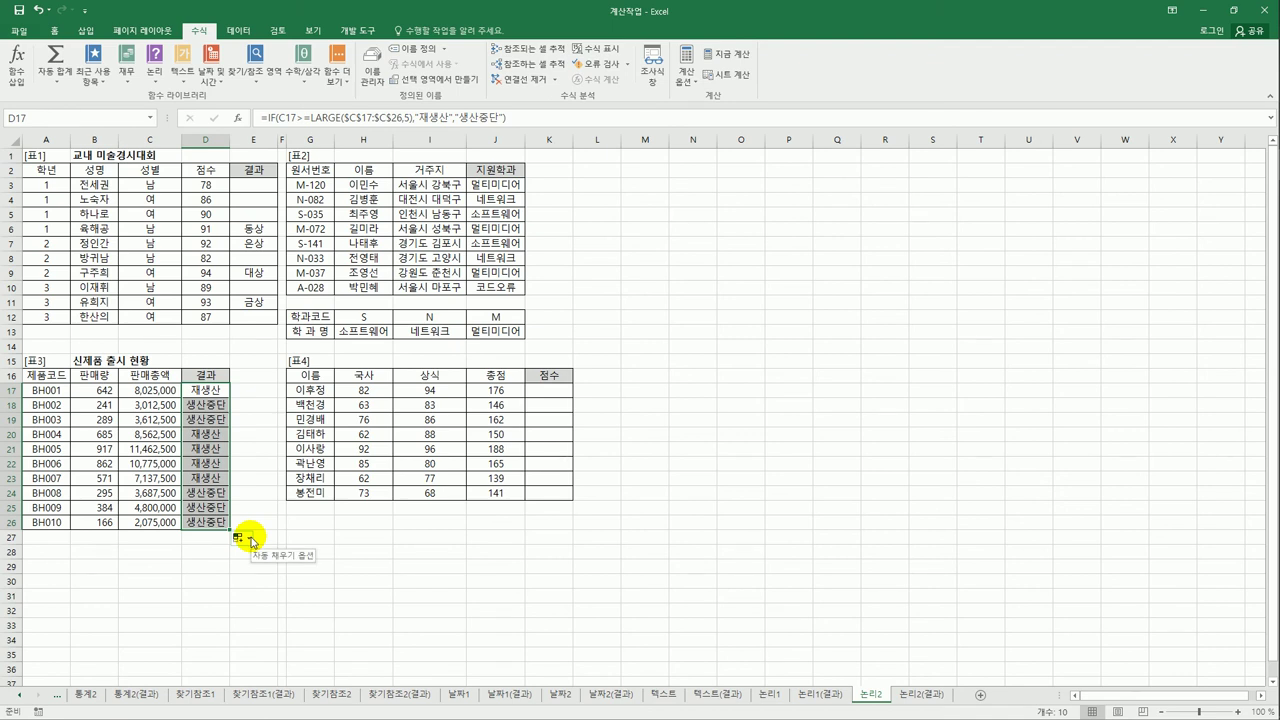
- Enter a MAX formula in K17 of table 4 over the totals, using the absolute range $J$17:$J$24
click(564, 397)
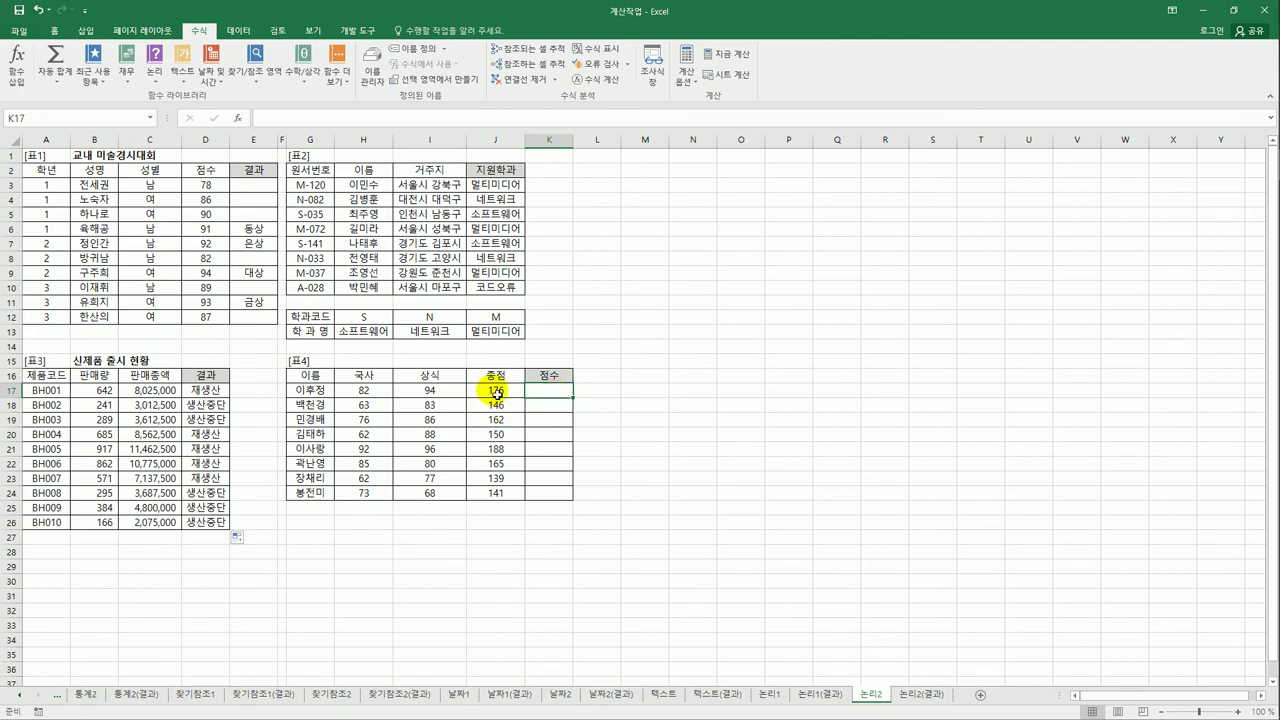
drag(497, 393, 498, 503)
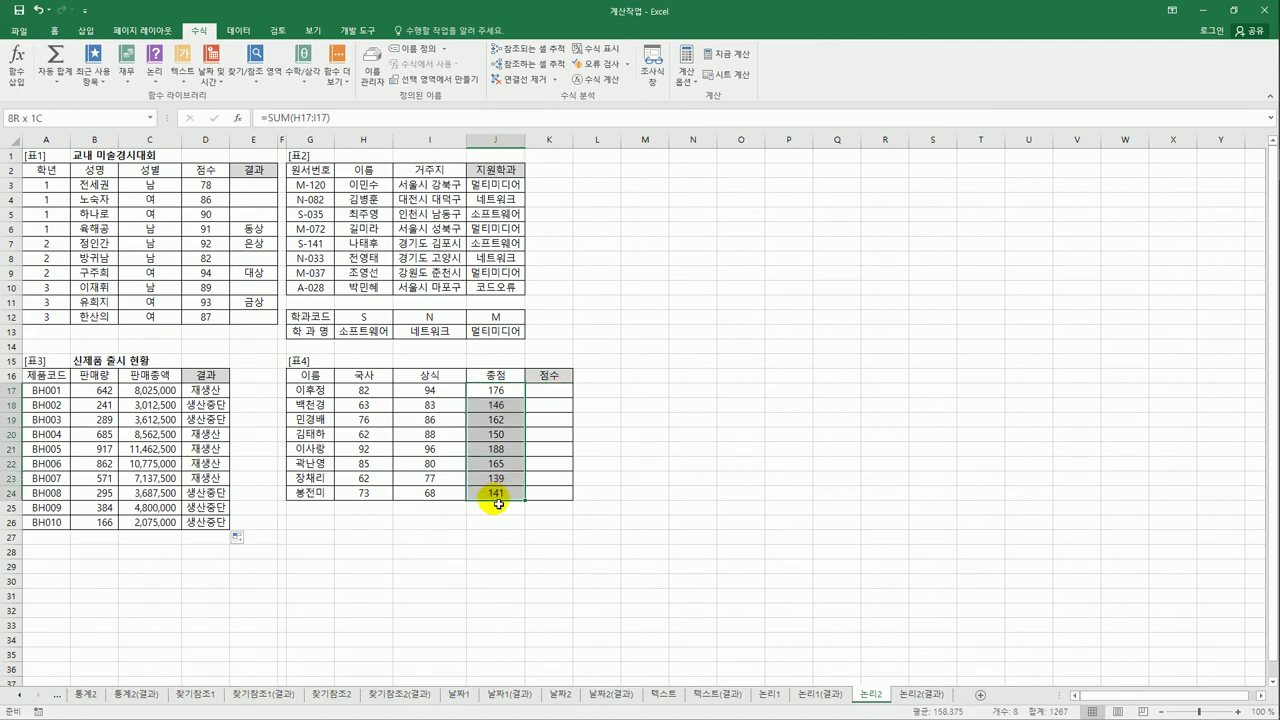
click(548, 393)
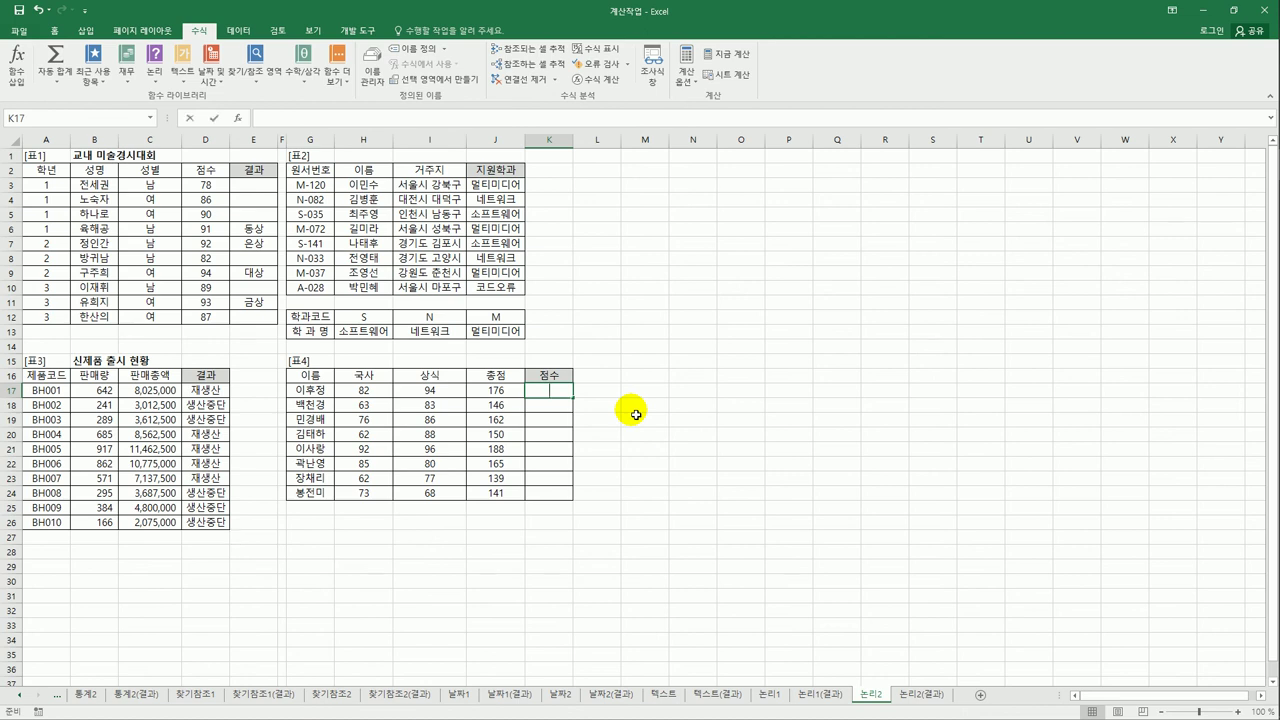
text(=)
key(BackSpace)
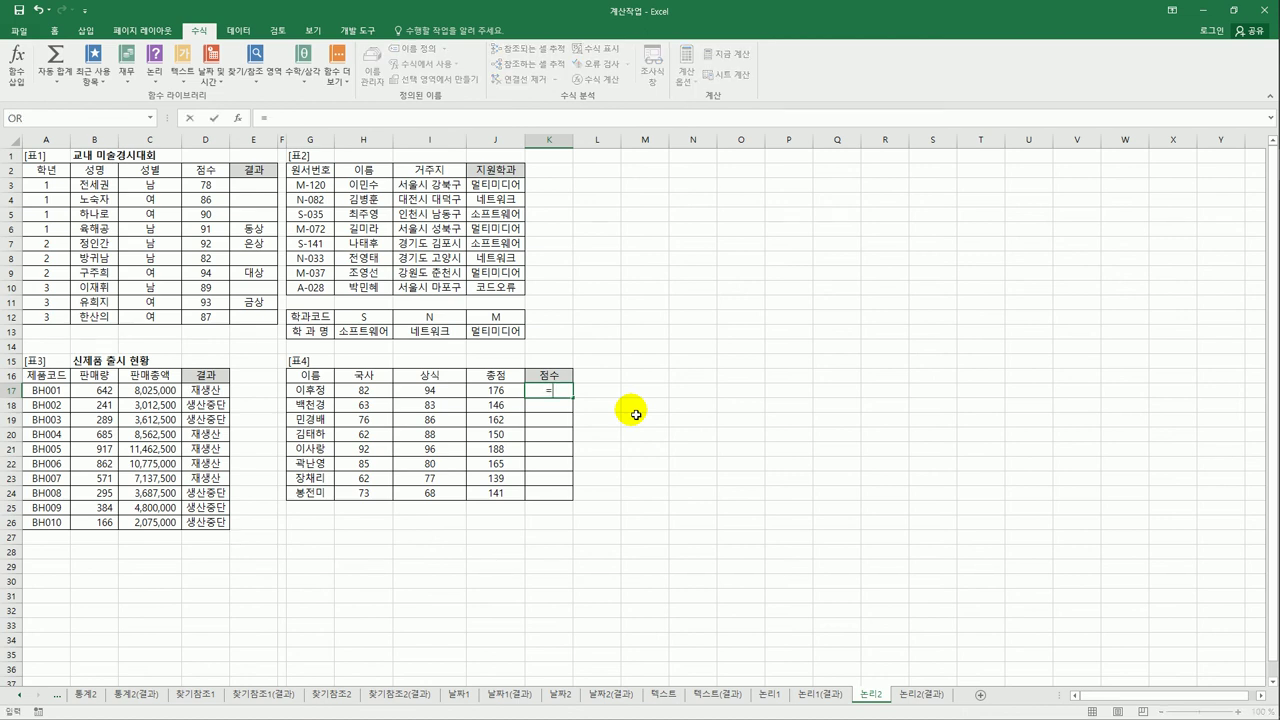
text(max)
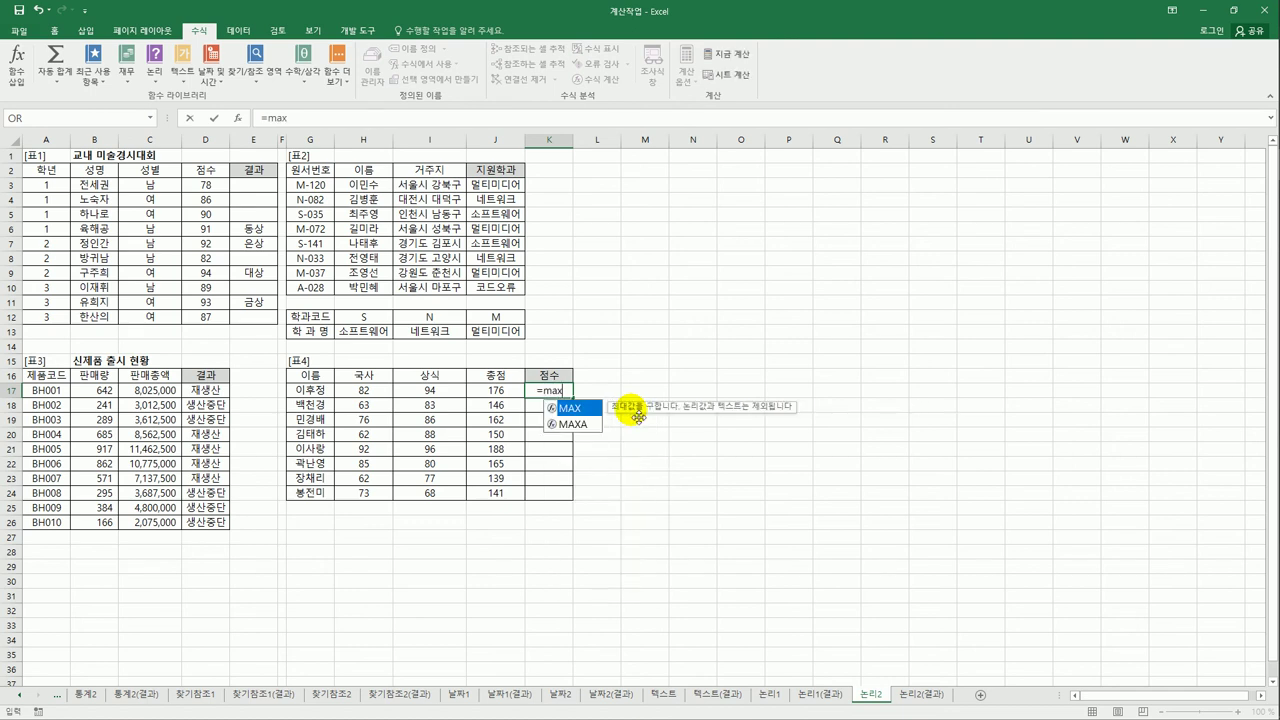
double_click(571, 408)
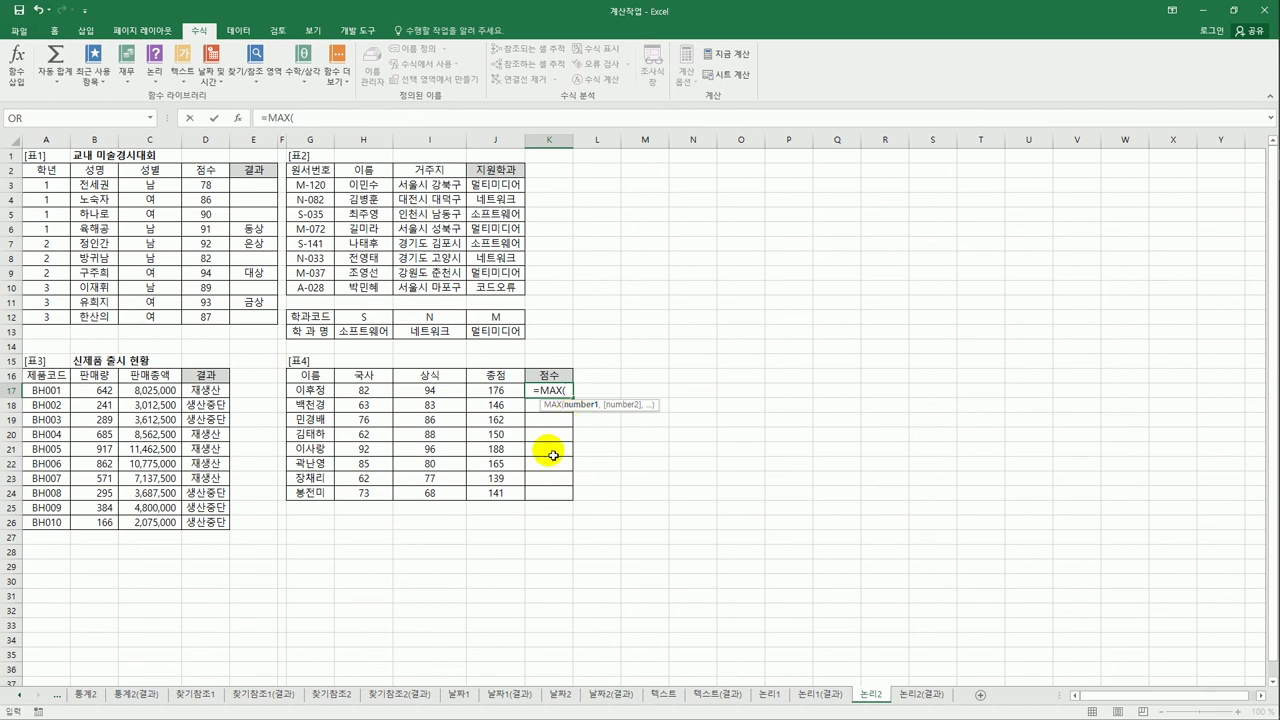
drag(494, 390, 504, 494)
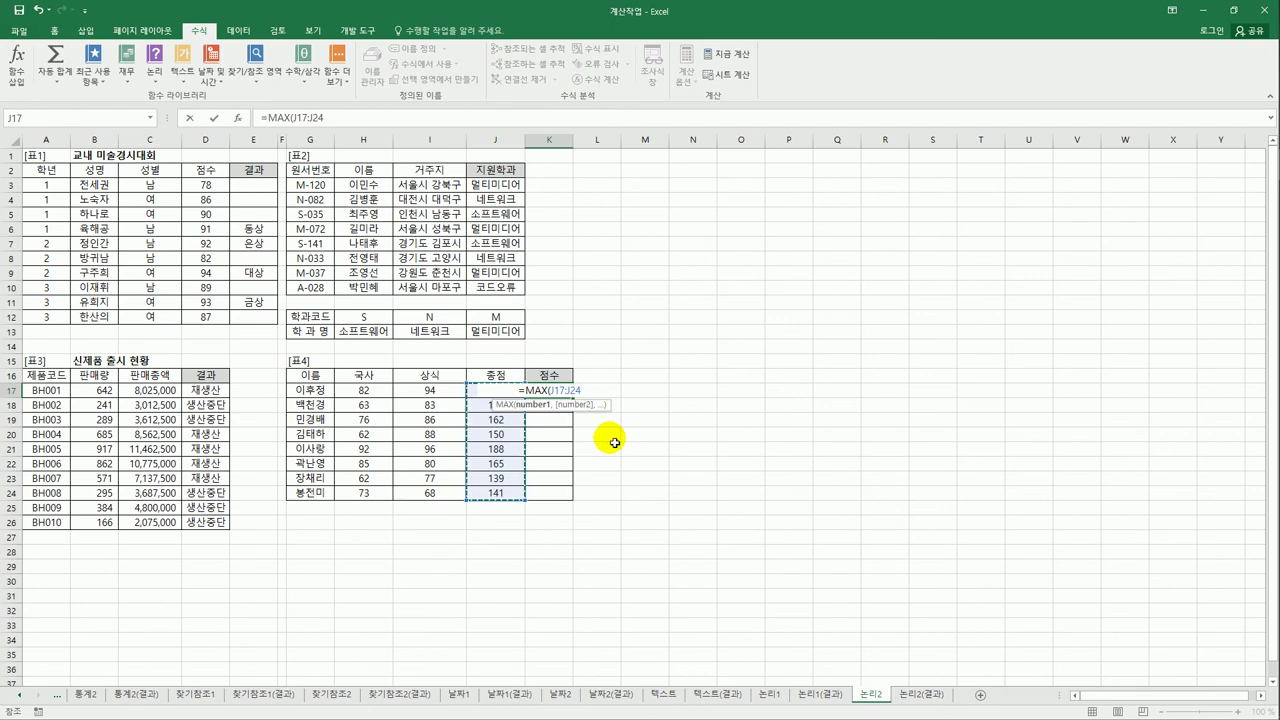
key(F4)
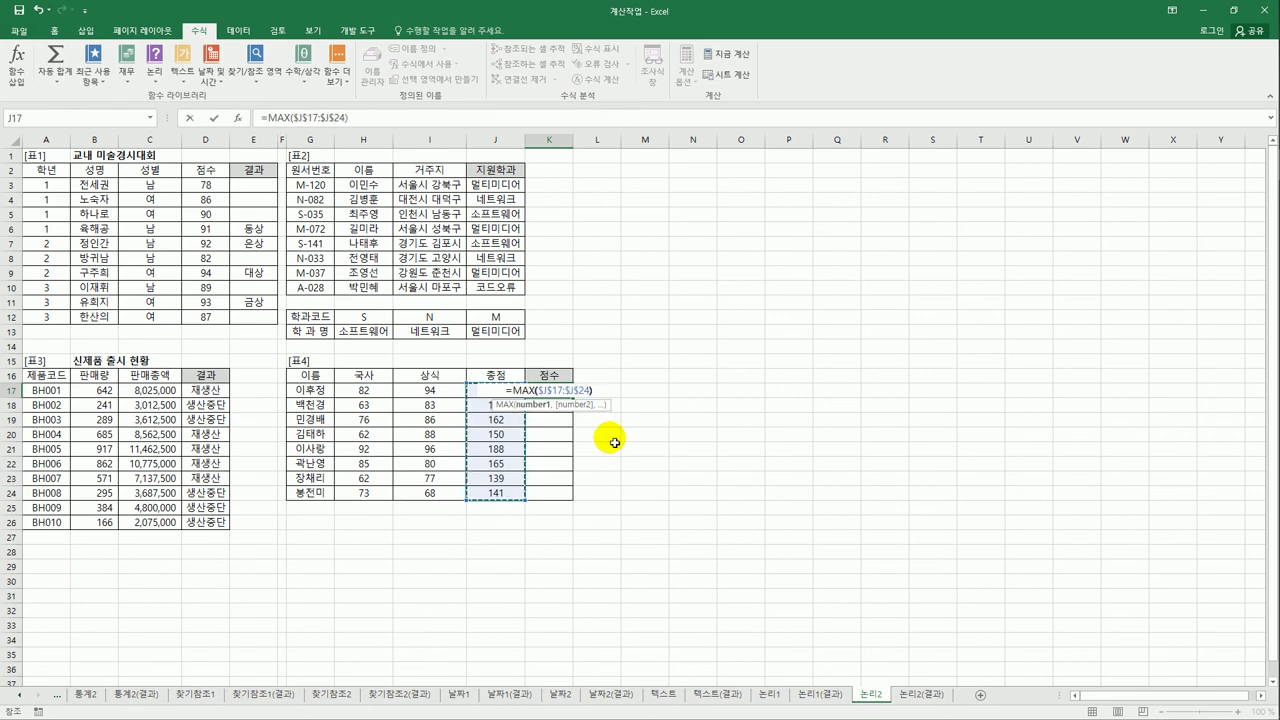
key(Return)
click(562, 391)
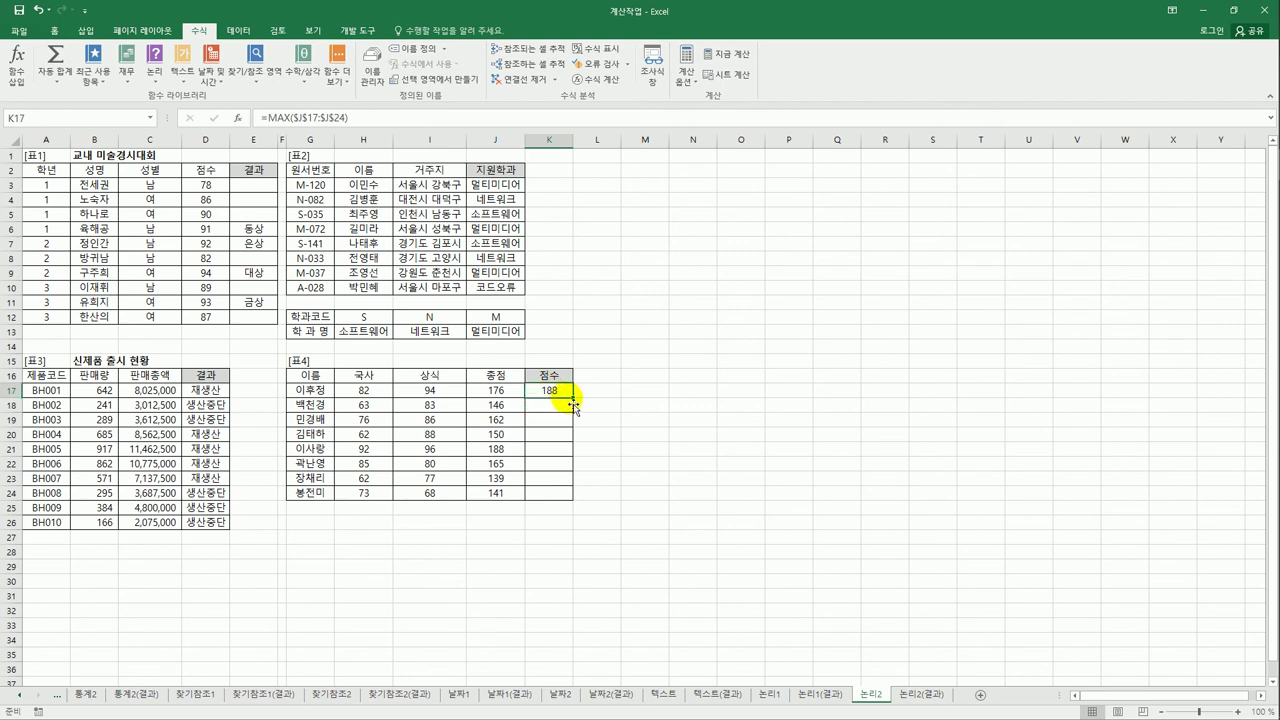
mouse_move(578, 404)
mouse_down()
mouse_move(568, 509)
mouse_move(572, 404)
mouse_up()
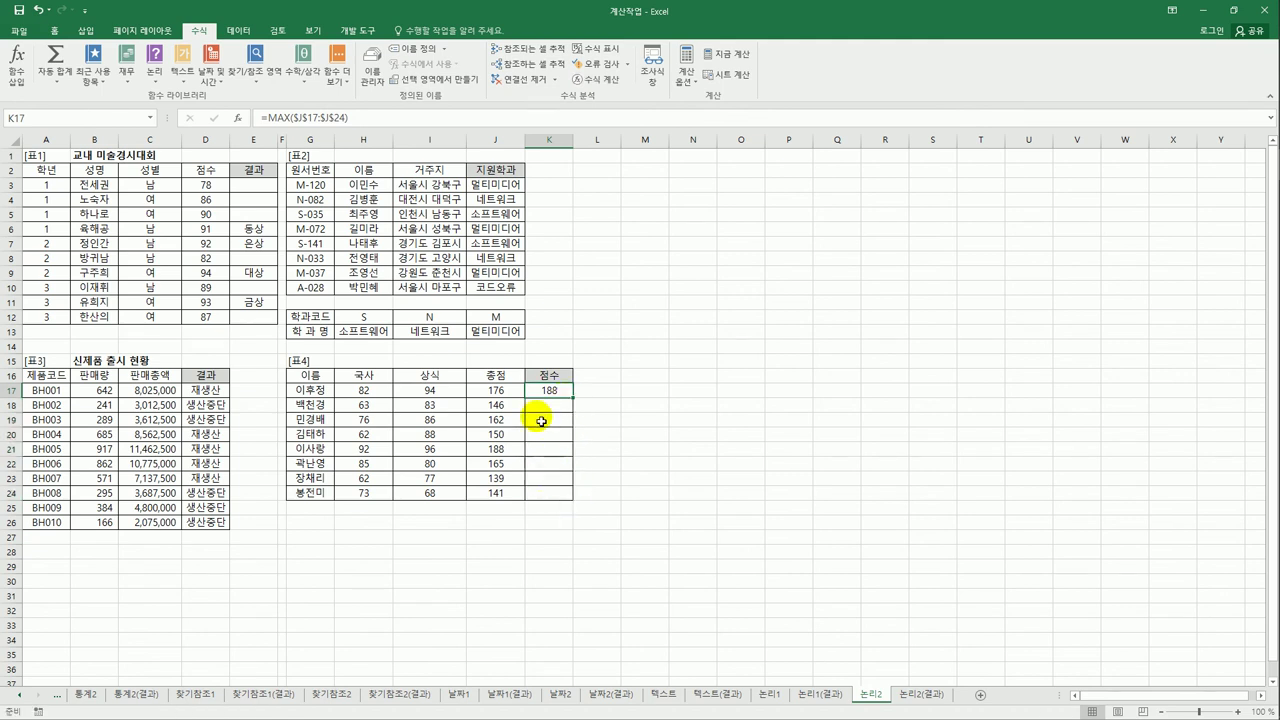
- Wrap the MAX formula in K17 in an IF function testing whether J17 equals it, with "최고점수" as the true value
click(265, 117)
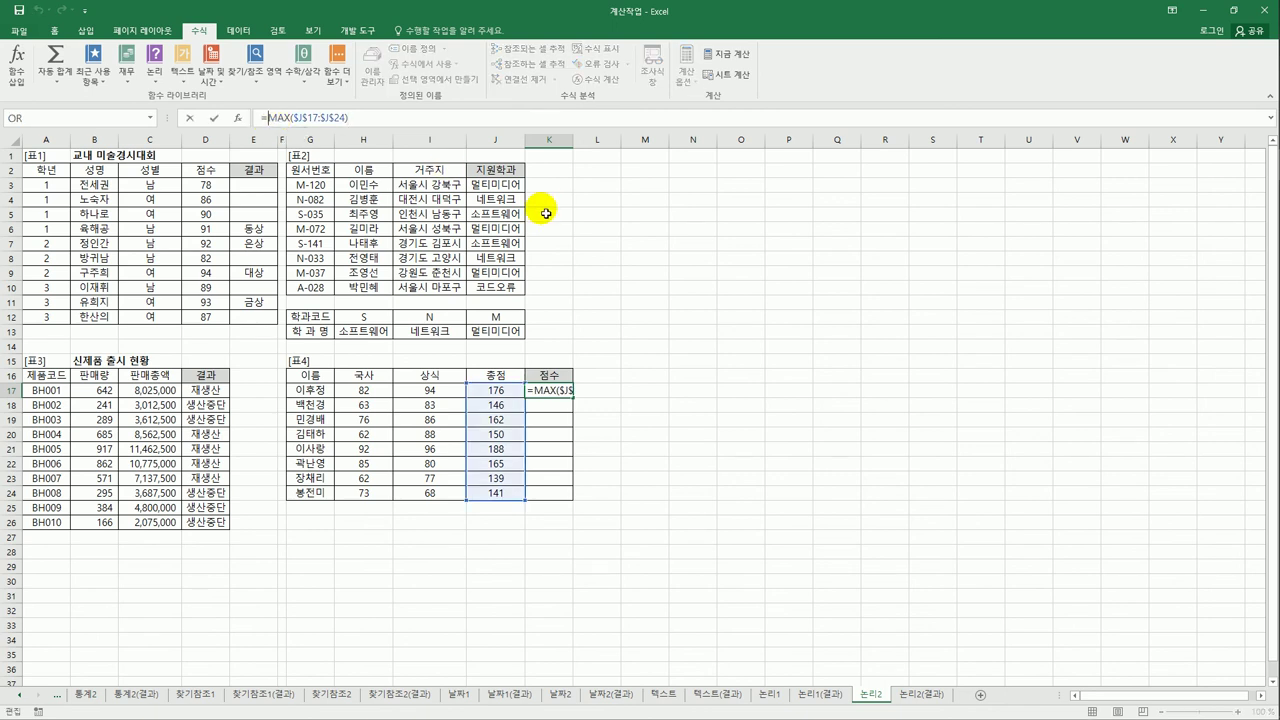
text(If()
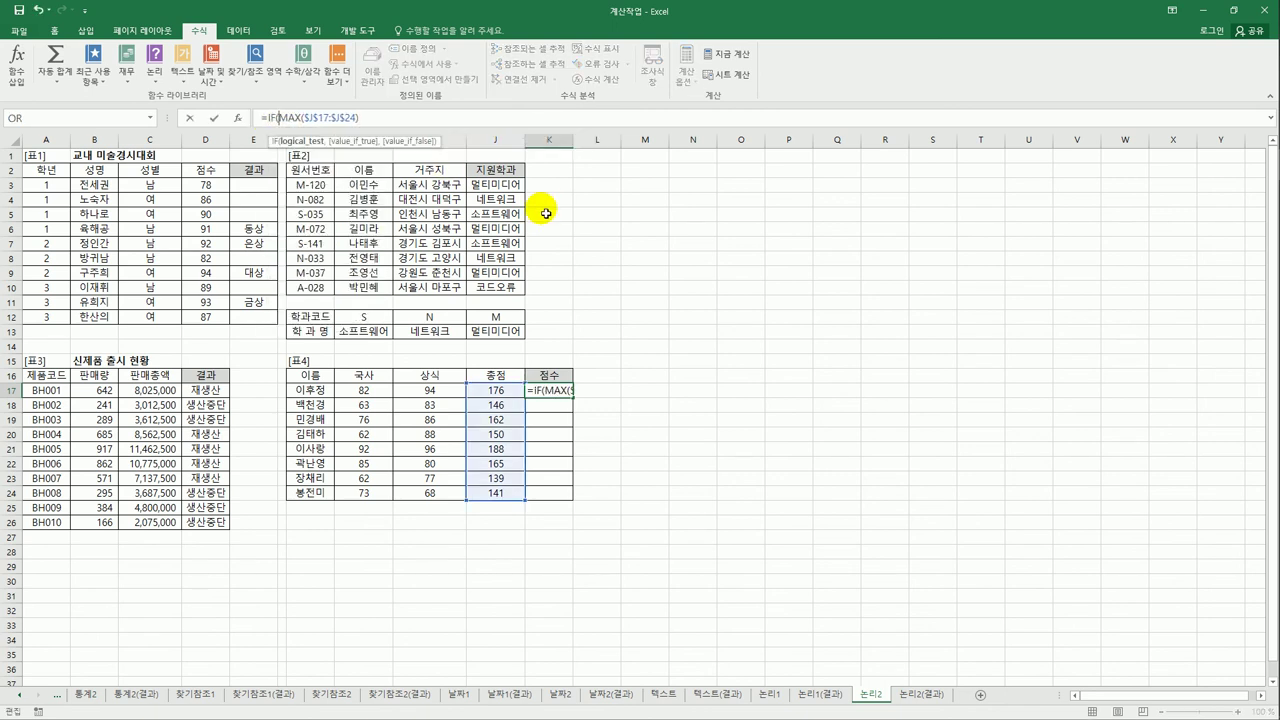
click(514, 392)
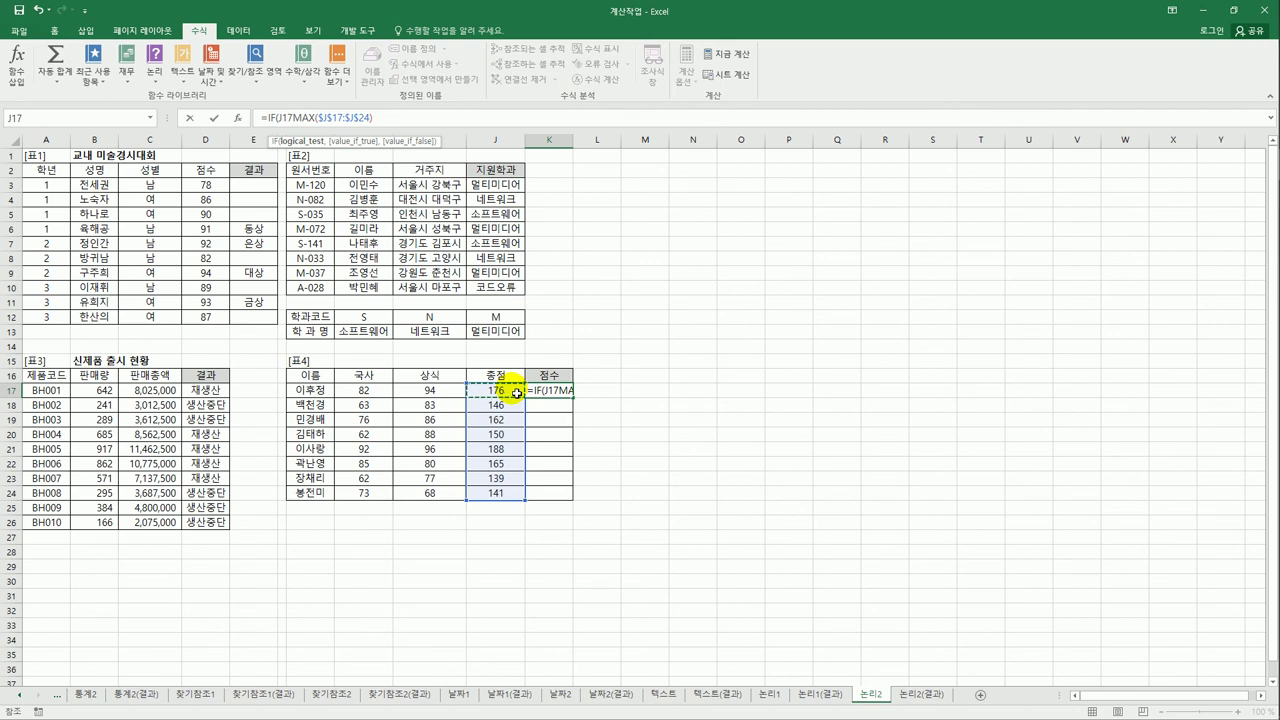
text(=)
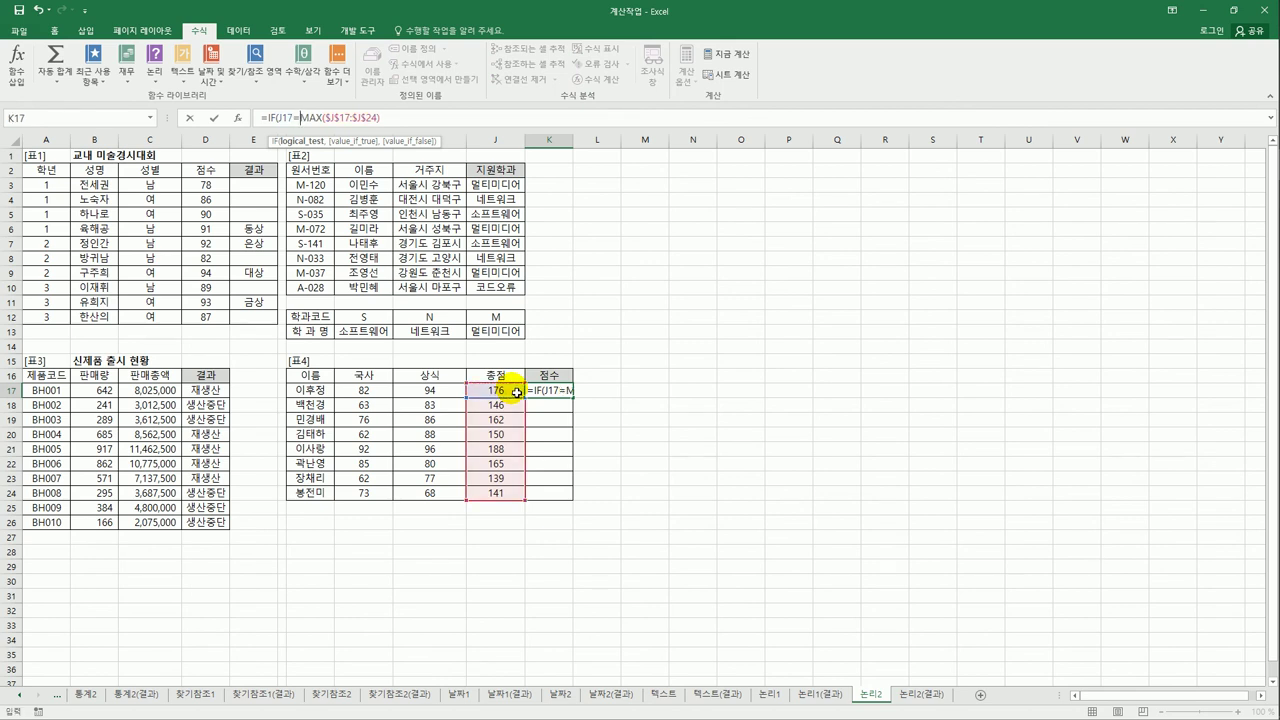
click(397, 124)
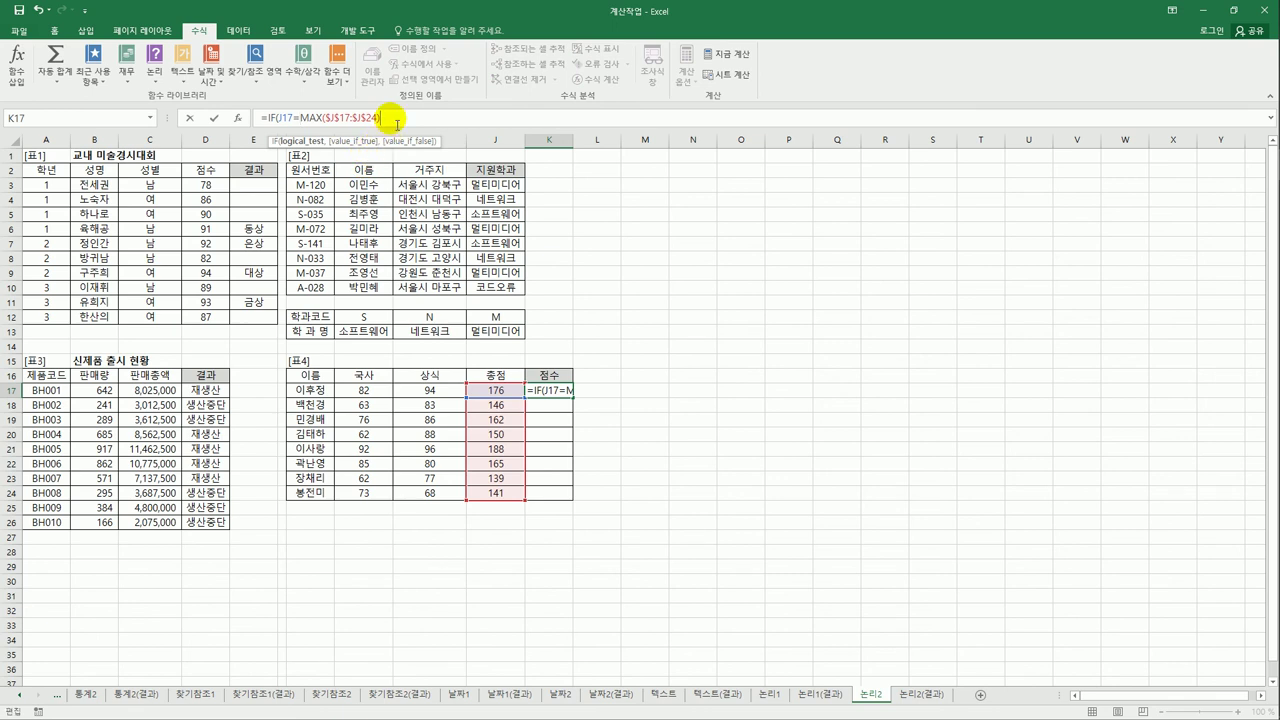
text(,)
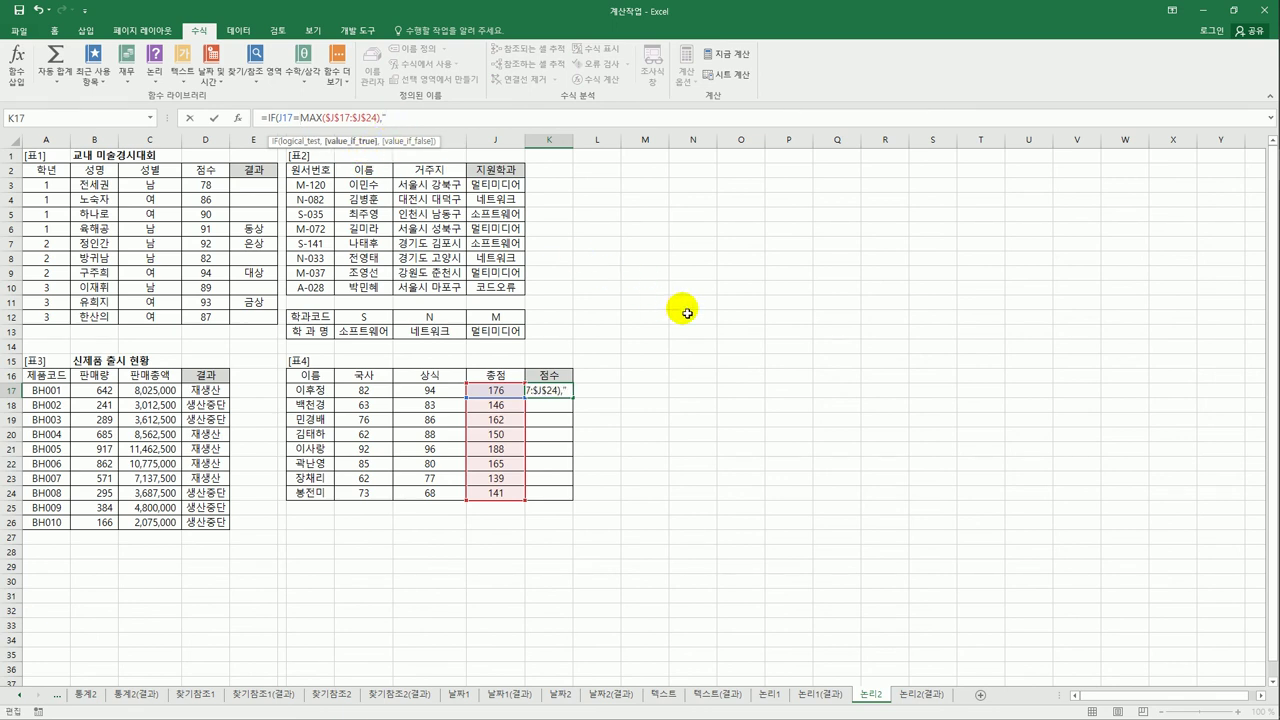
text("ch)
key(BackSpace)
key(BackSpace)
text(최고점수",)
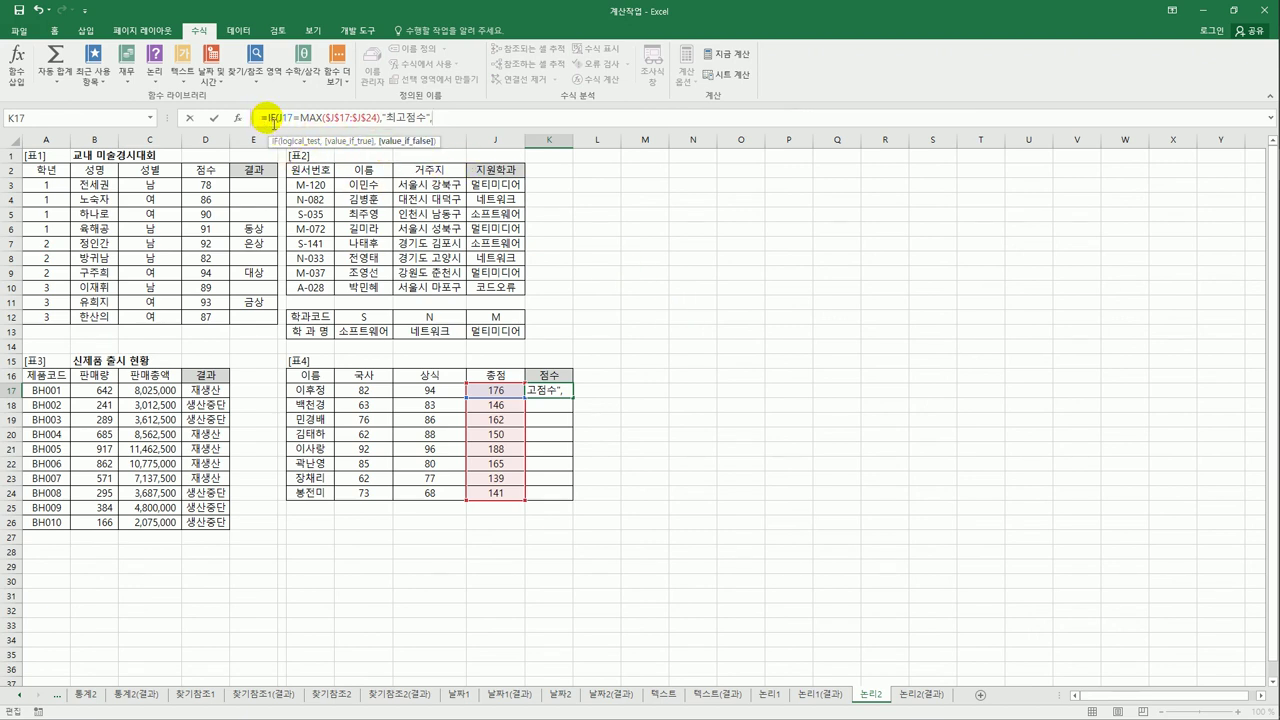
- Duplicate the IF expression in K17's formula as its own false-value argument
drag(271, 118, 449, 126)
key(ctrl+c)
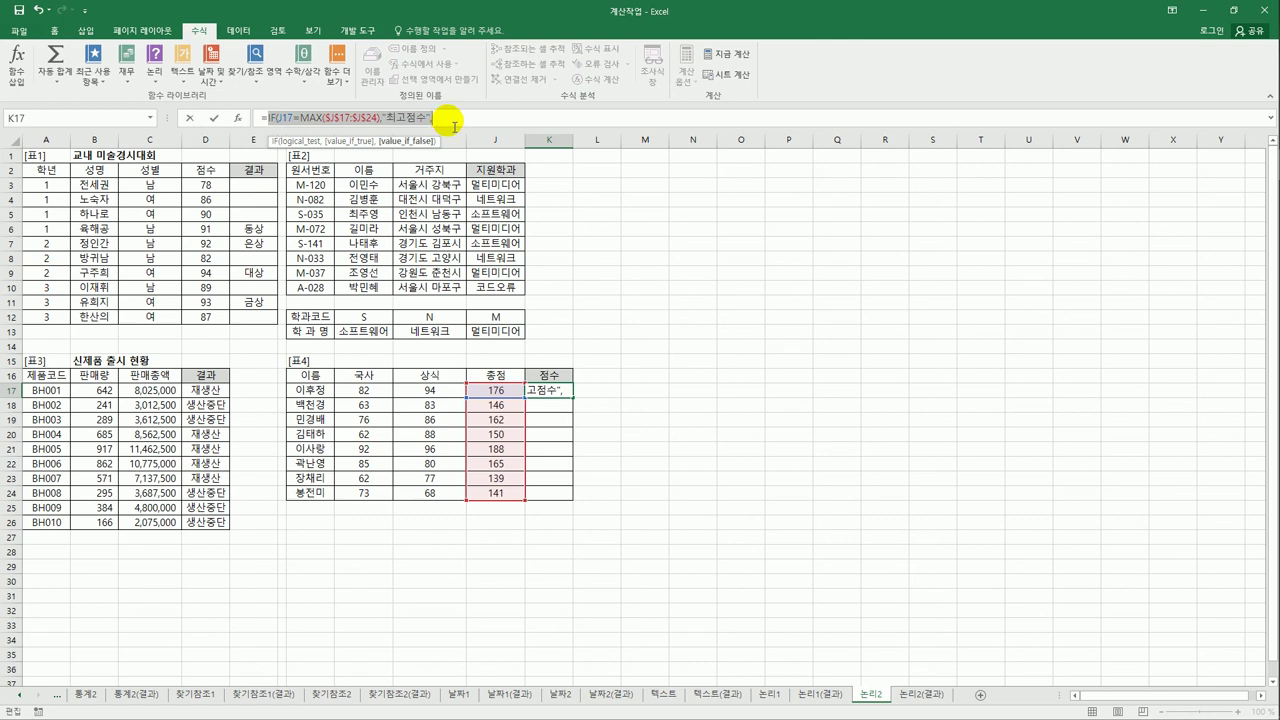
click(449, 121)
key(ctrl+v)
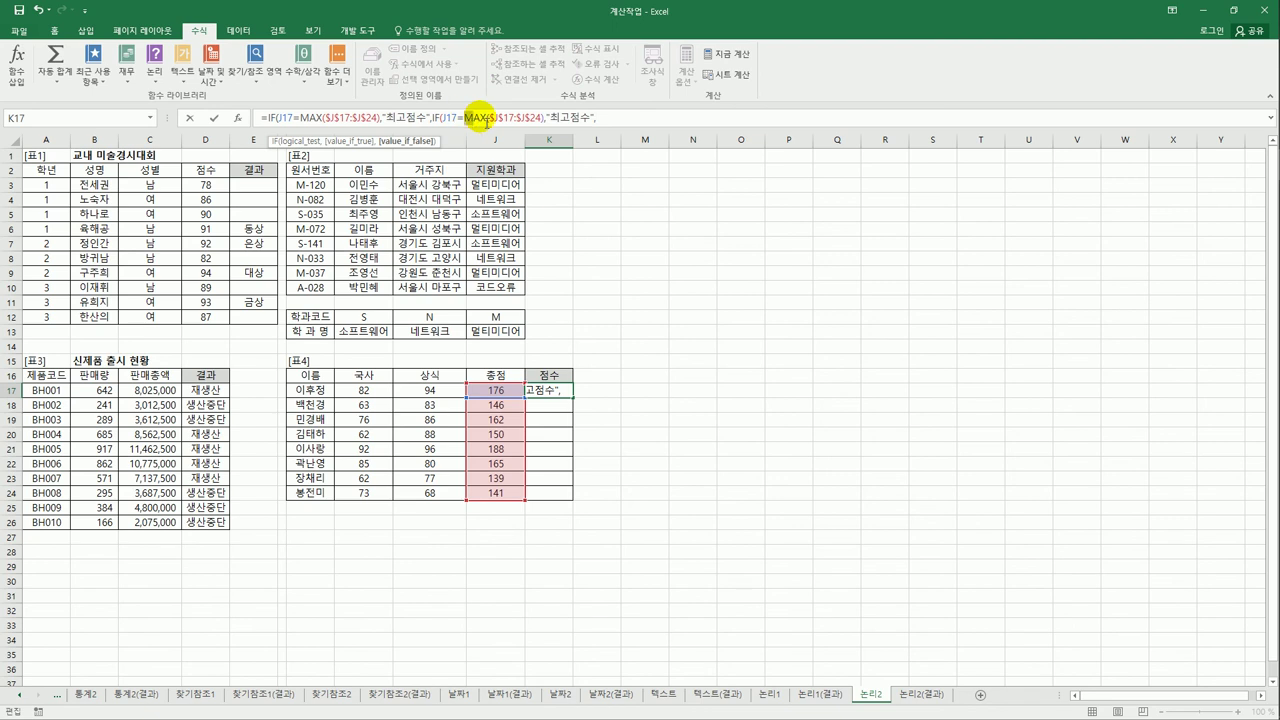
- Change the nested IF in K17 to test against MIN instead of MAX and return "최저점수"
double_click(473, 119)
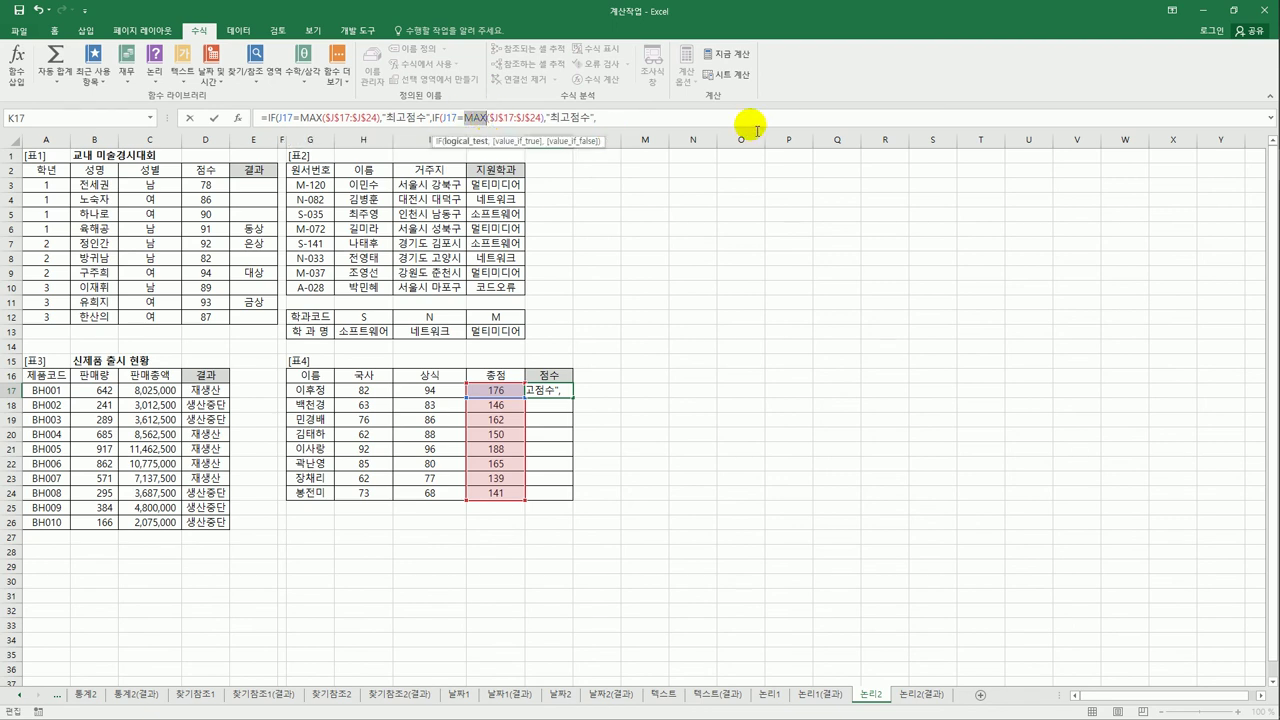
key(BackSpace)
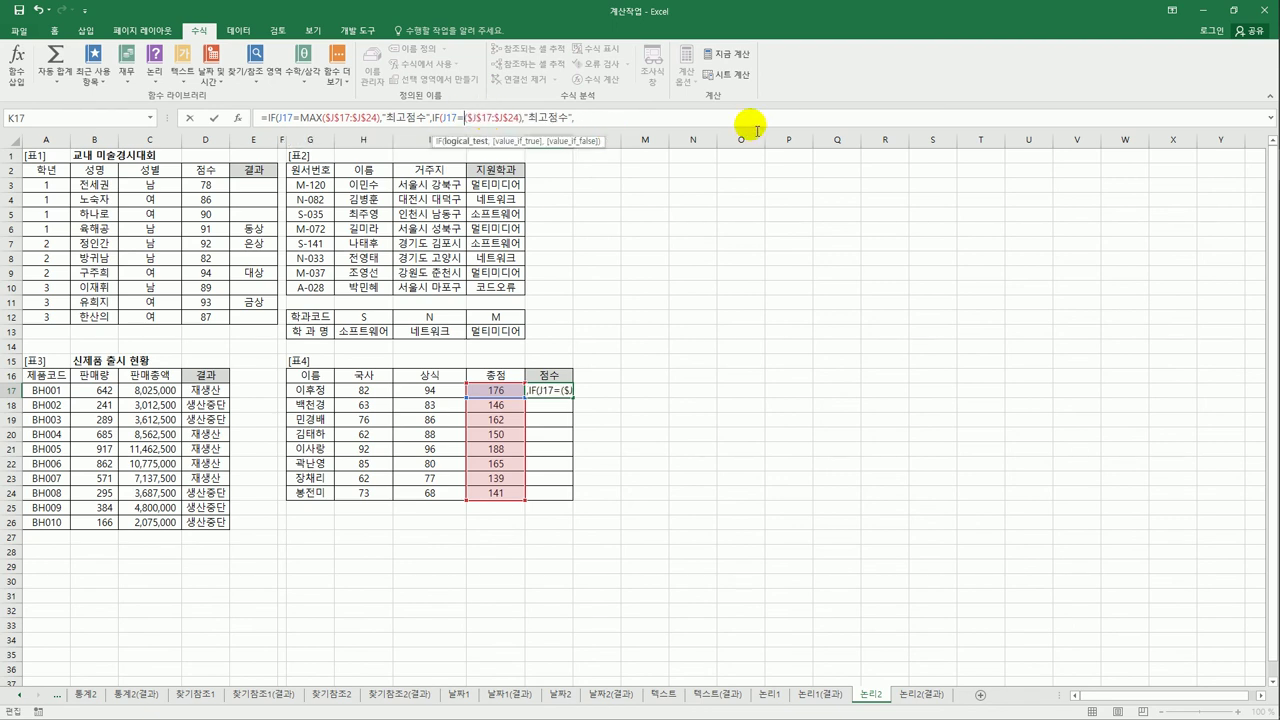
text(min)
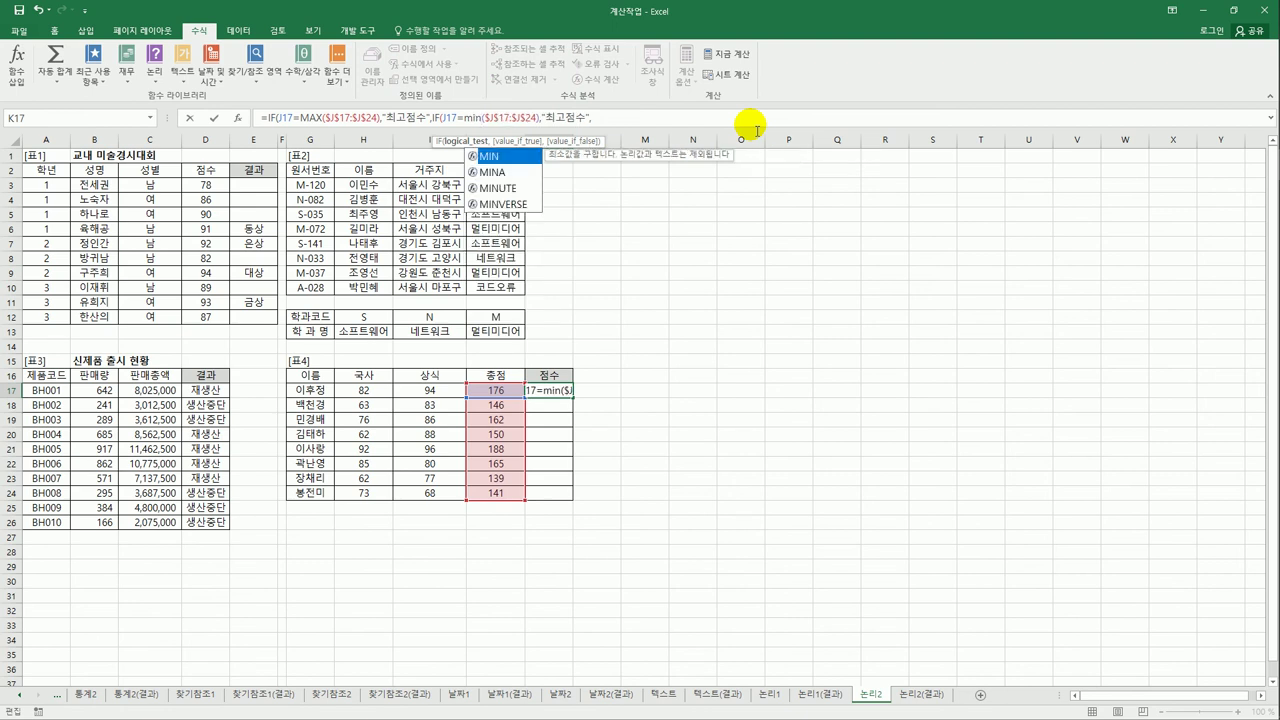
click(512, 159)
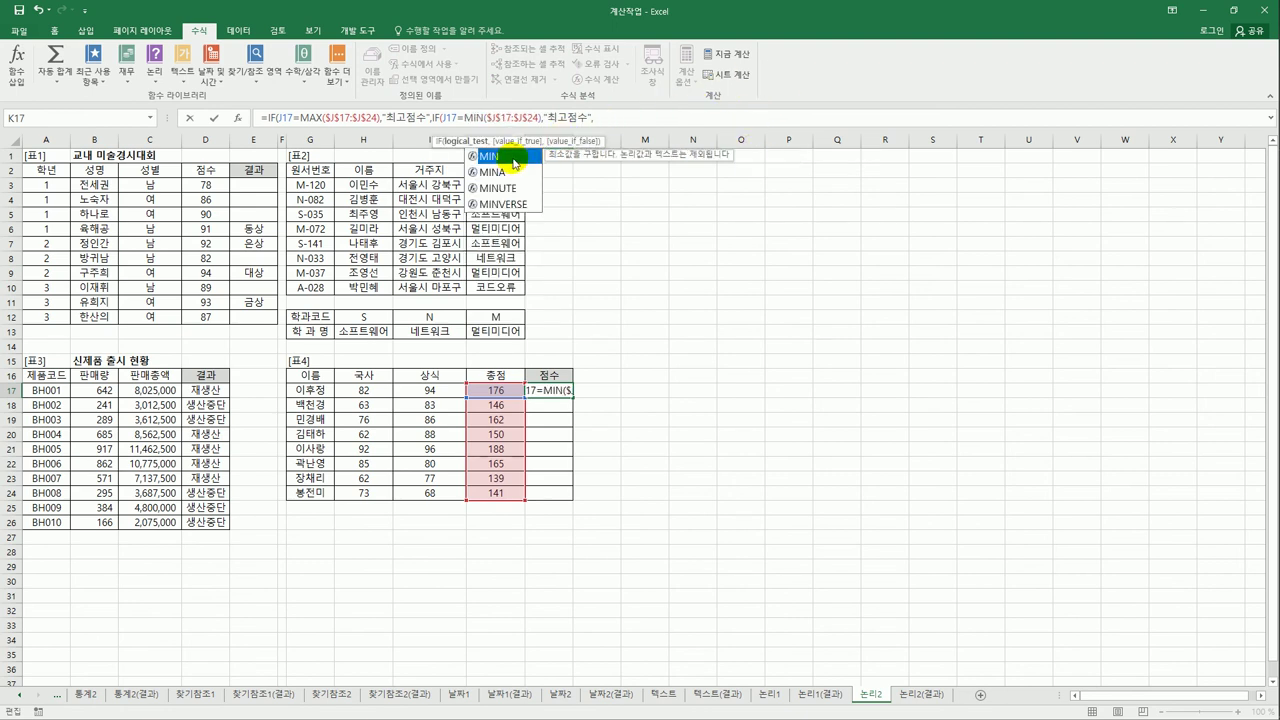
click(527, 118)
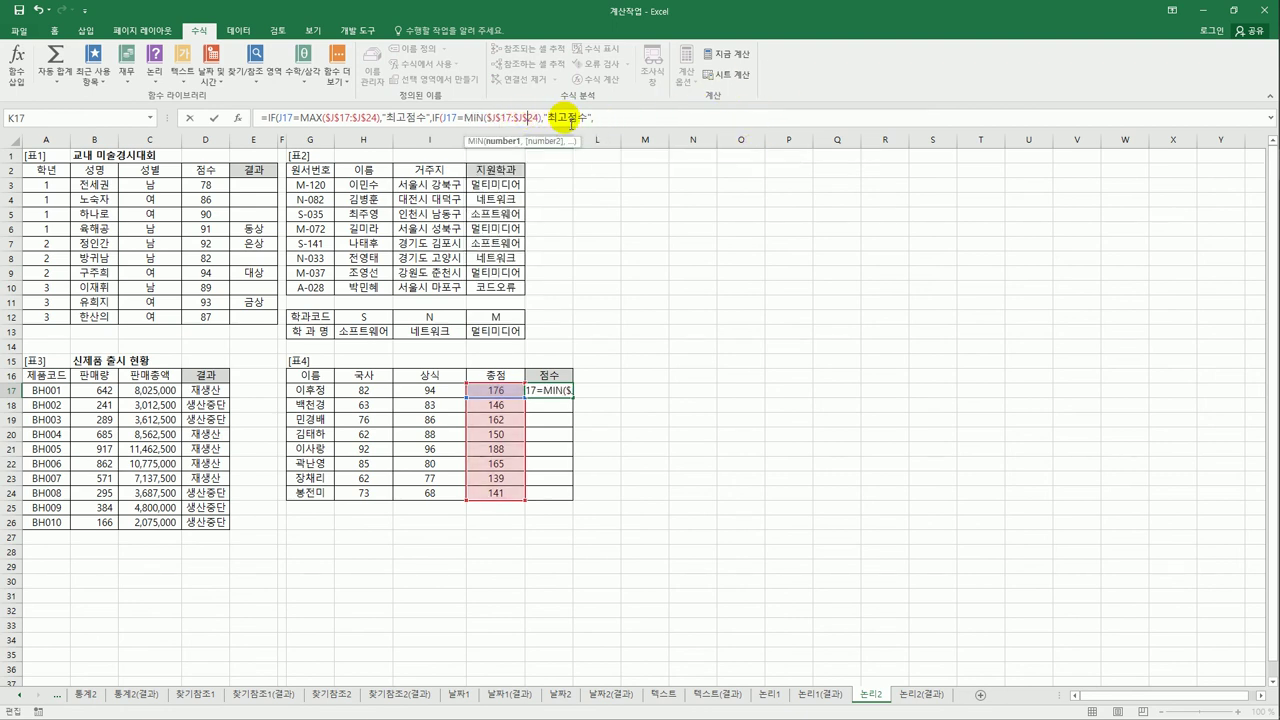
click(568, 118)
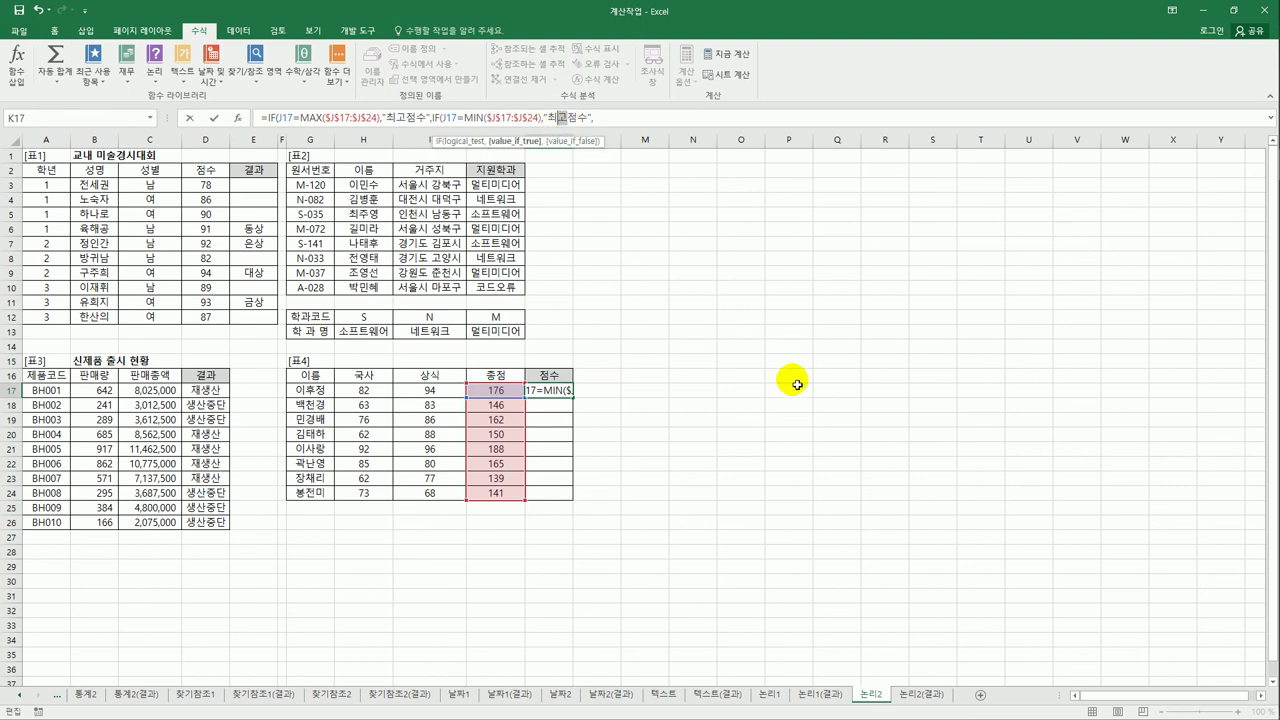
key(BackSpace)
text(저)
- Complete the nested IF in K17 with an empty string as the final false value and copy the formula down through K24
click(622, 118)
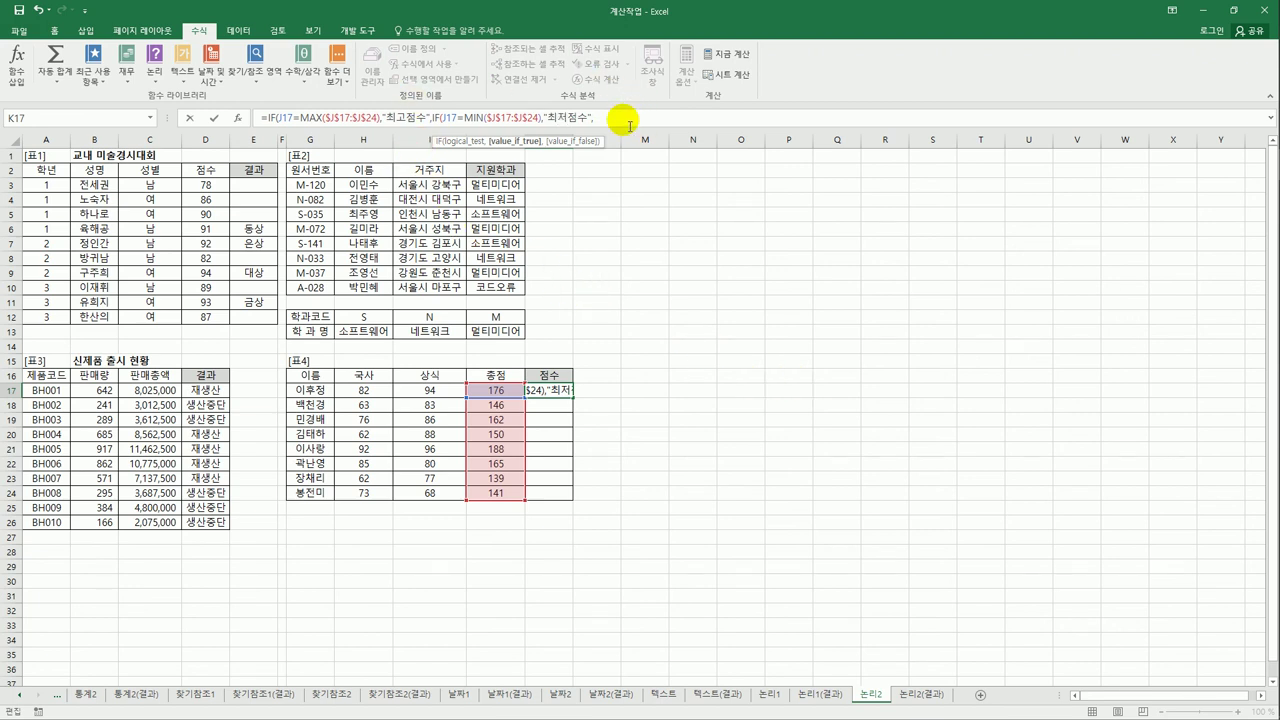
text("")
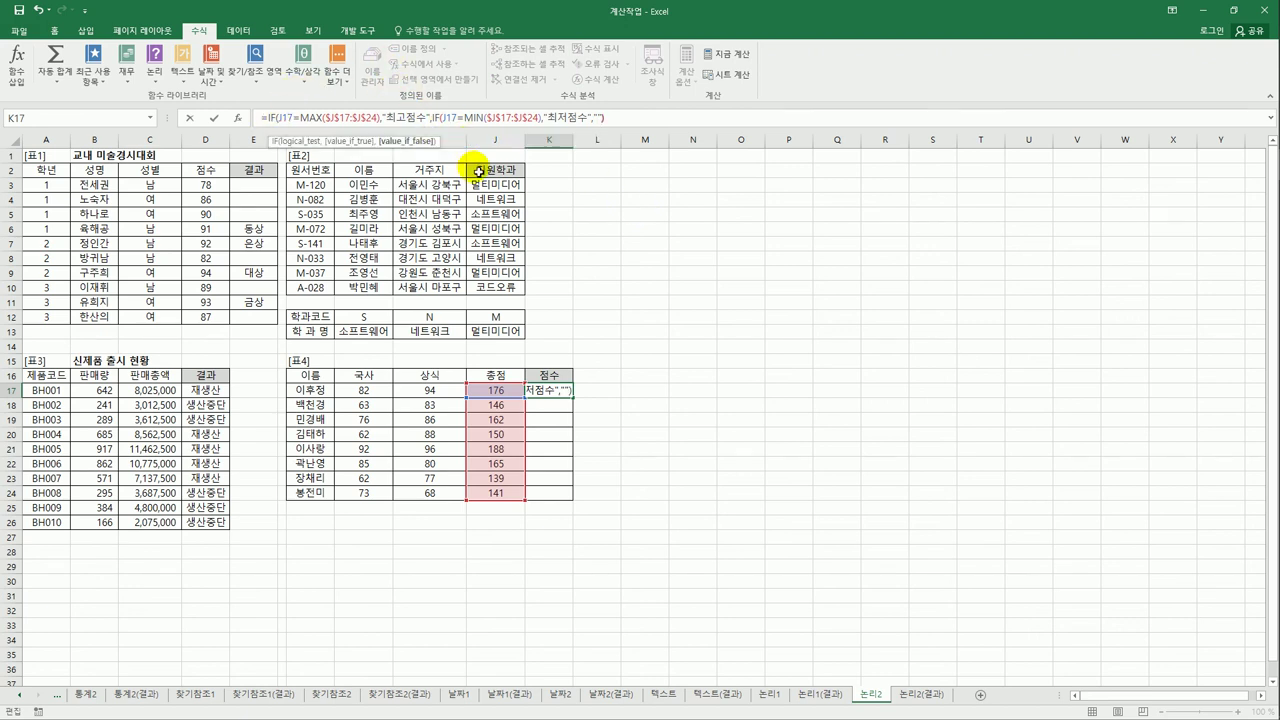
text())
key(ctrl+Return)
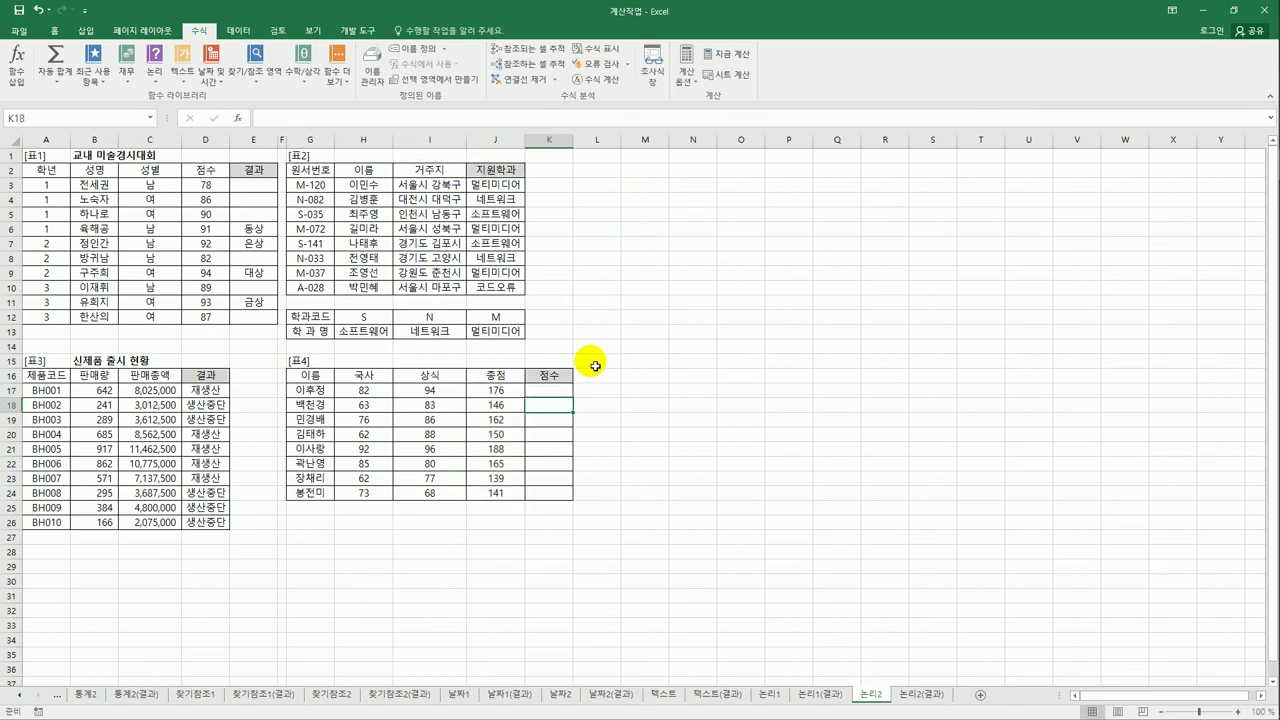
drag(573, 397, 571, 497)
- Check the formulas in K21 and K23, and compare sheet 논리2 with the answer sheet 논리2(결과)
click(558, 452)
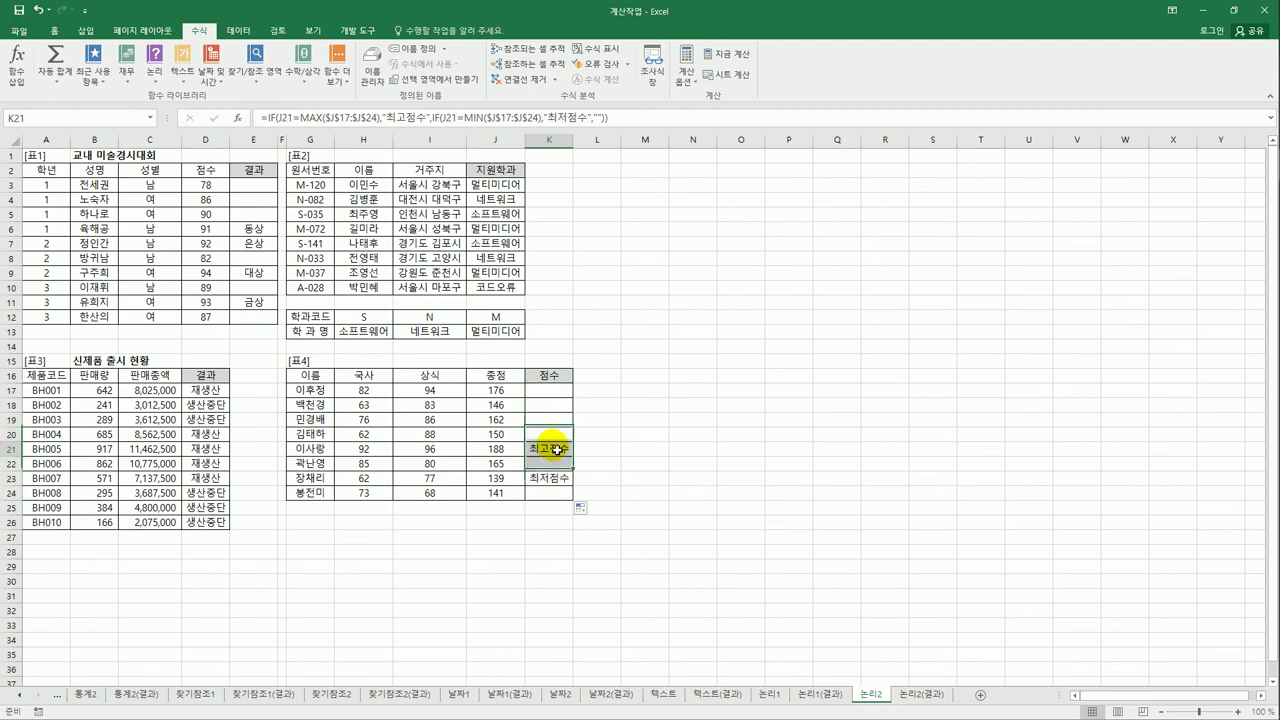
click(548, 479)
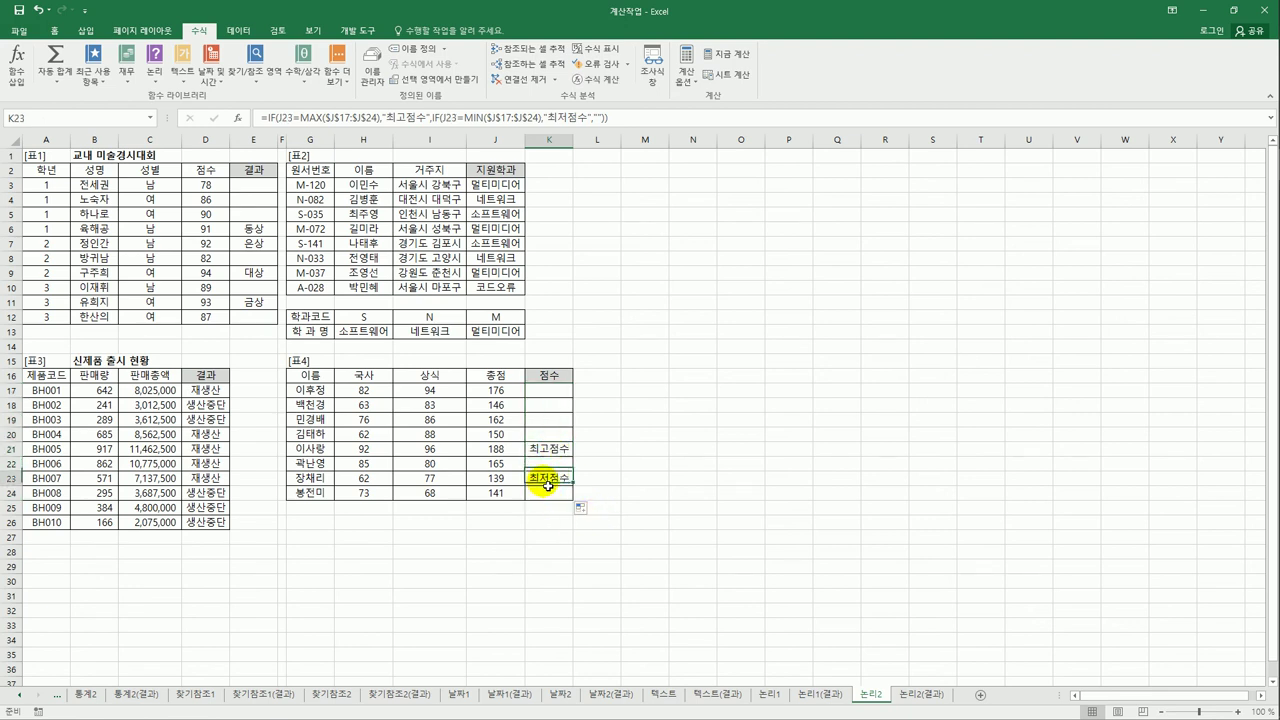
click(700, 586)
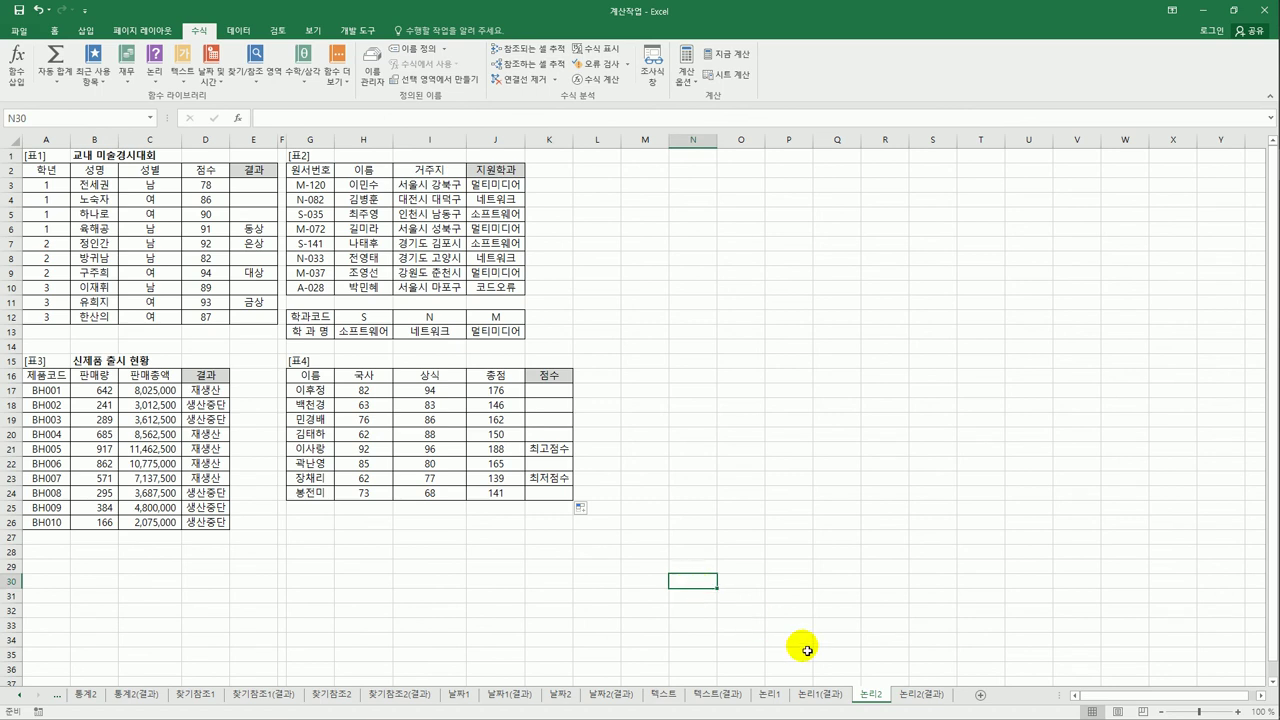
click(907, 696)
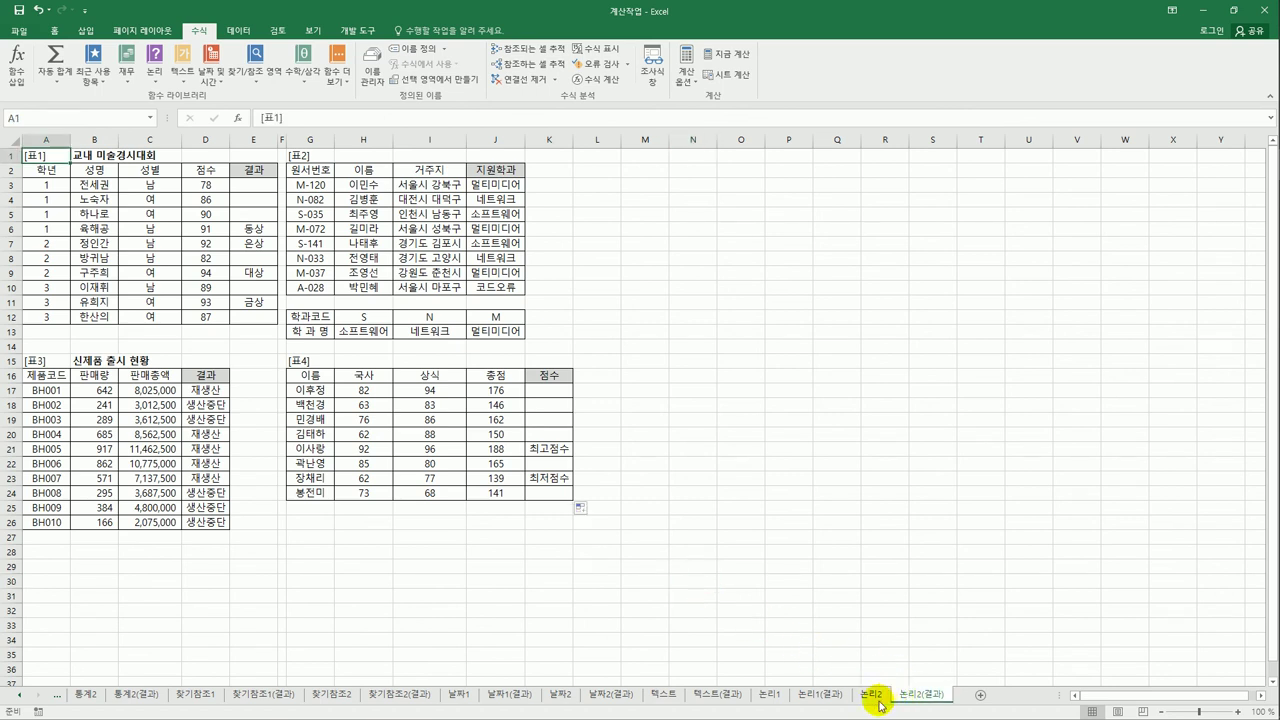
click(872, 694)
click(907, 700)
click(764, 615)
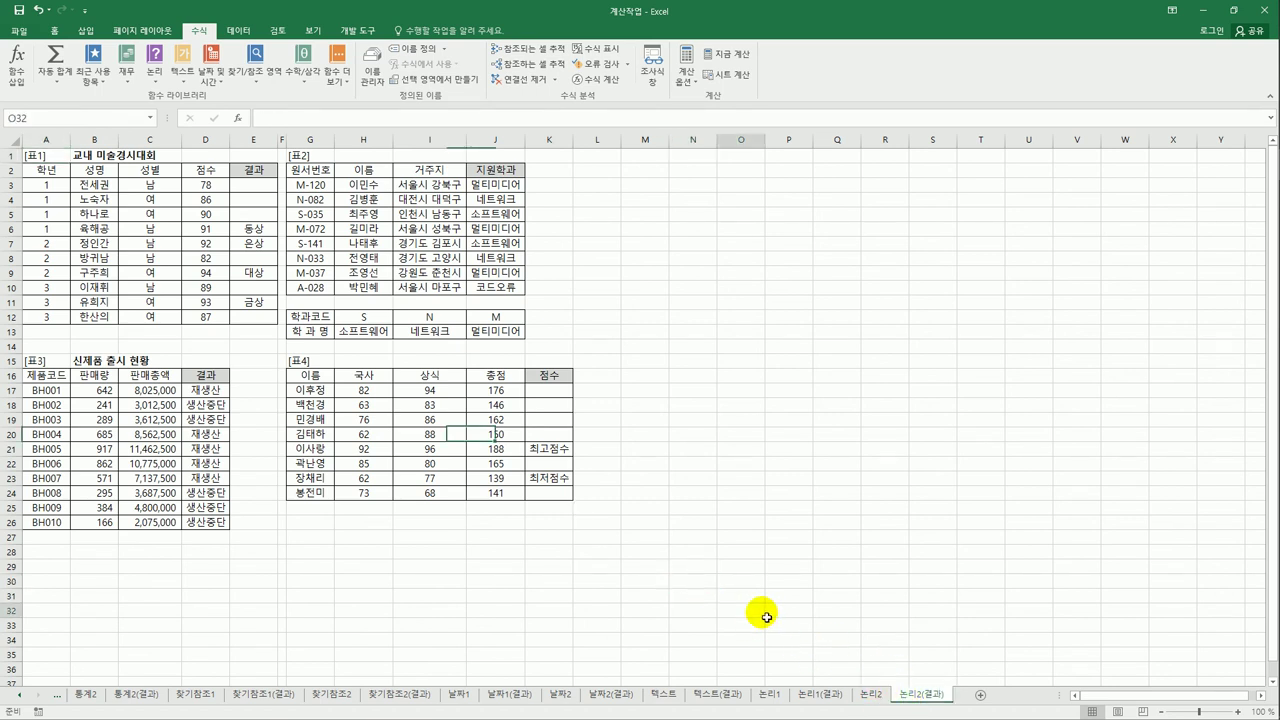